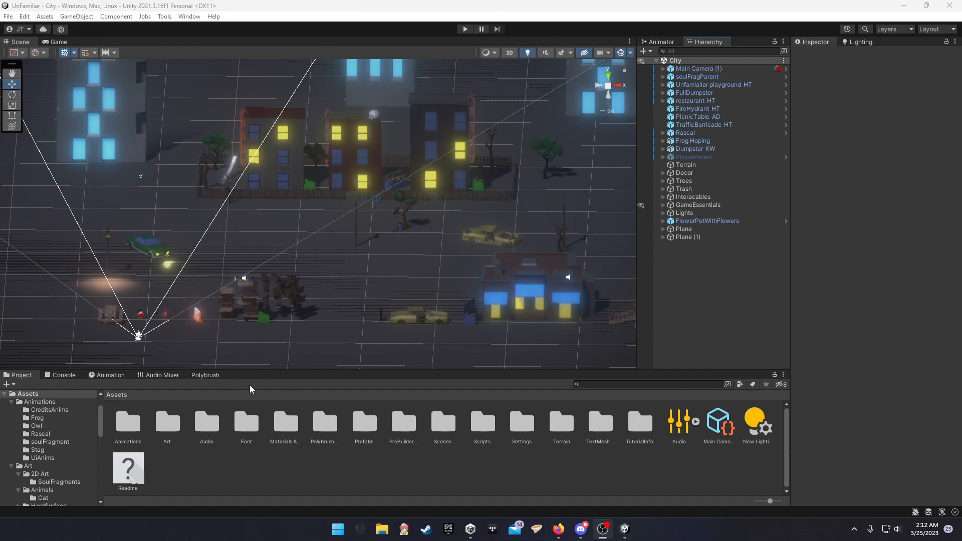
Step: Collapse the Assets folder tree, look at the Packages folder, and open the Prefabs folder inside Assets
{"action": "left_click_drag", "start_coordinate": [284, 369], "coordinate": [284, 374]}
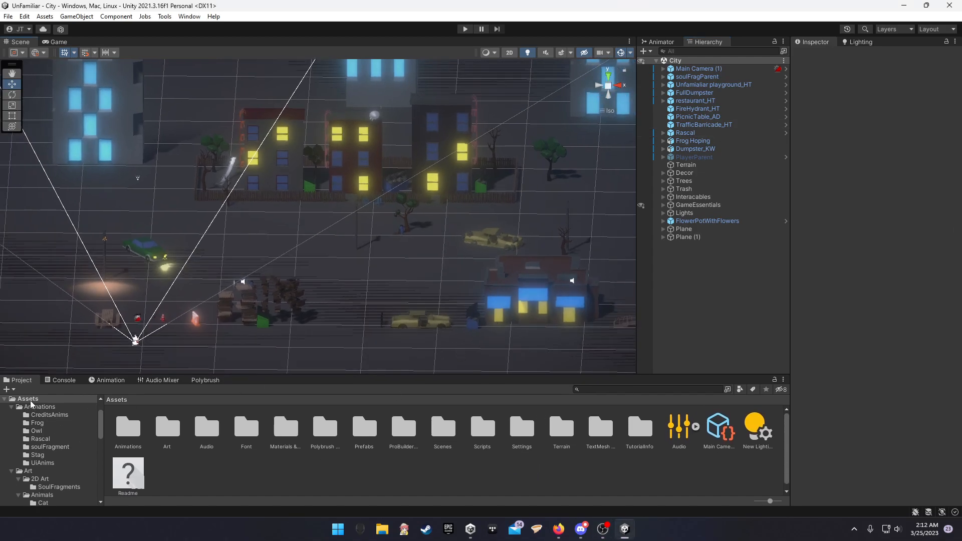
{"action": "mouse_move", "coordinate": [707, 42]}
{"action": "left_mouse_down"}
{"action": "mouse_move", "coordinate": [727, 94]}
{"action": "mouse_move", "coordinate": [382, 271]}
{"action": "mouse_move", "coordinate": [365, 293]}
{"action": "mouse_move", "coordinate": [808, 134]}
{"action": "mouse_move", "coordinate": [731, 30]}
{"action": "mouse_move", "coordinate": [720, 43]}
{"action": "left_mouse_up"}
{"action": "scroll", "coordinate": [69, 457], "scroll_direction": "up", "scroll_amount": 2}
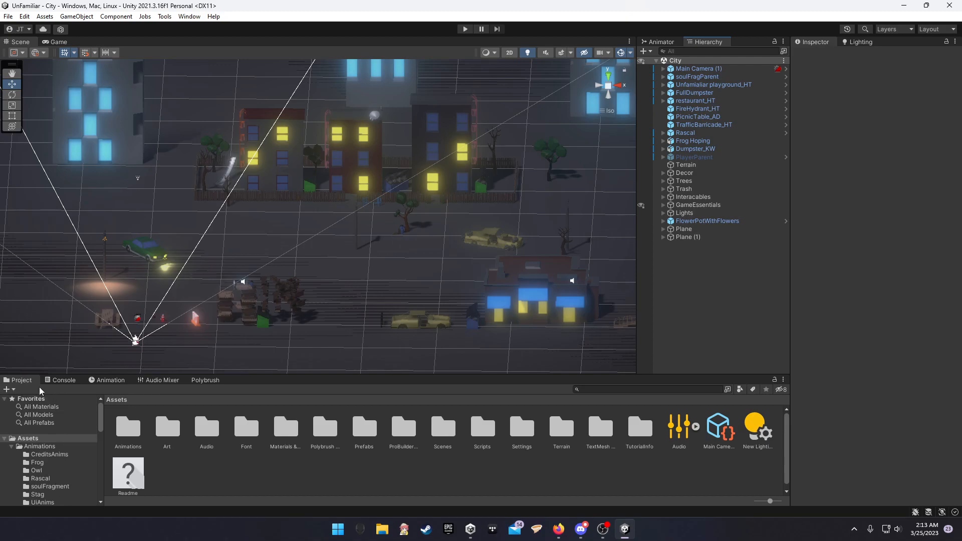
{"action": "left_click", "coordinate": [4, 438]}
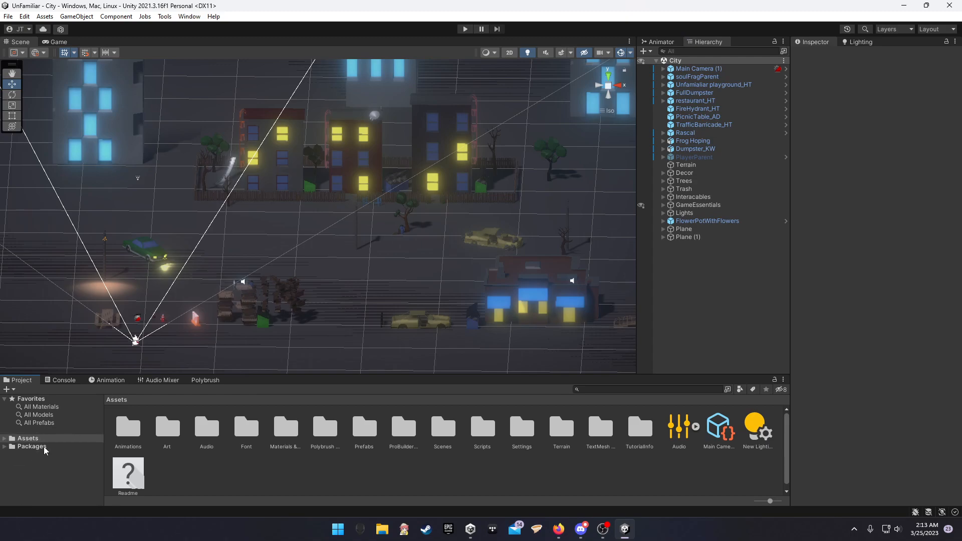
{"action": "left_click", "coordinate": [28, 446]}
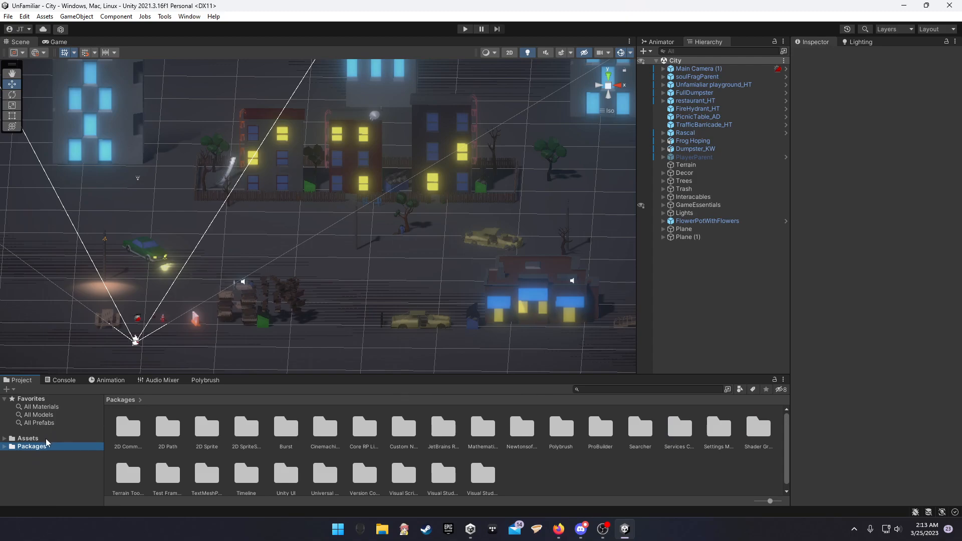
{"action": "left_click", "coordinate": [46, 439]}
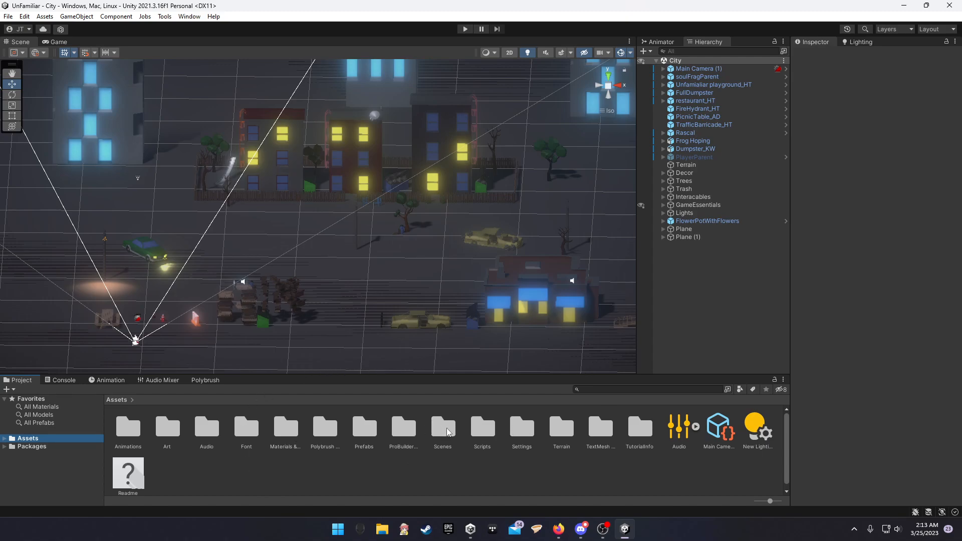
{"action": "double_click", "coordinate": [364, 426]}
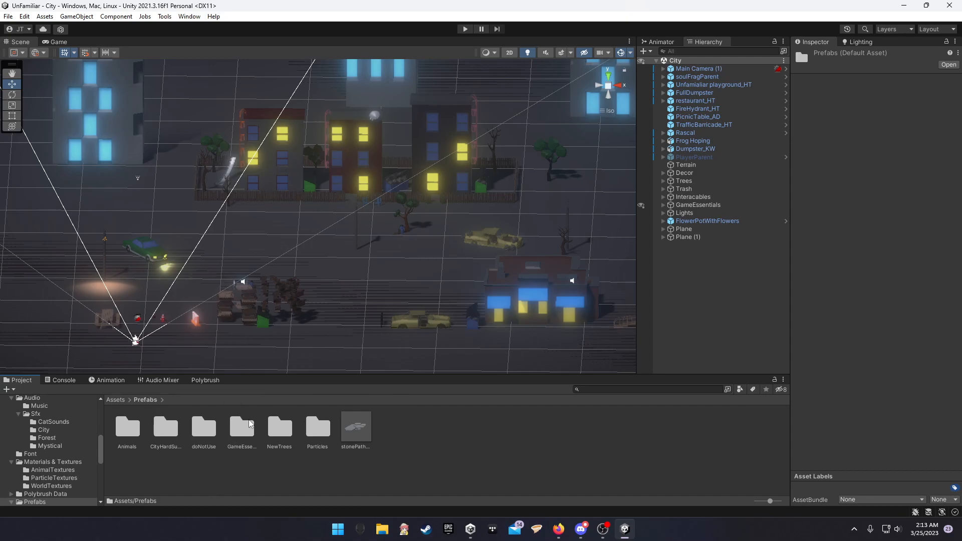
{"action": "left_click_drag", "start_coordinate": [438, 323], "coordinate": [382, 311], "text": "alt"}
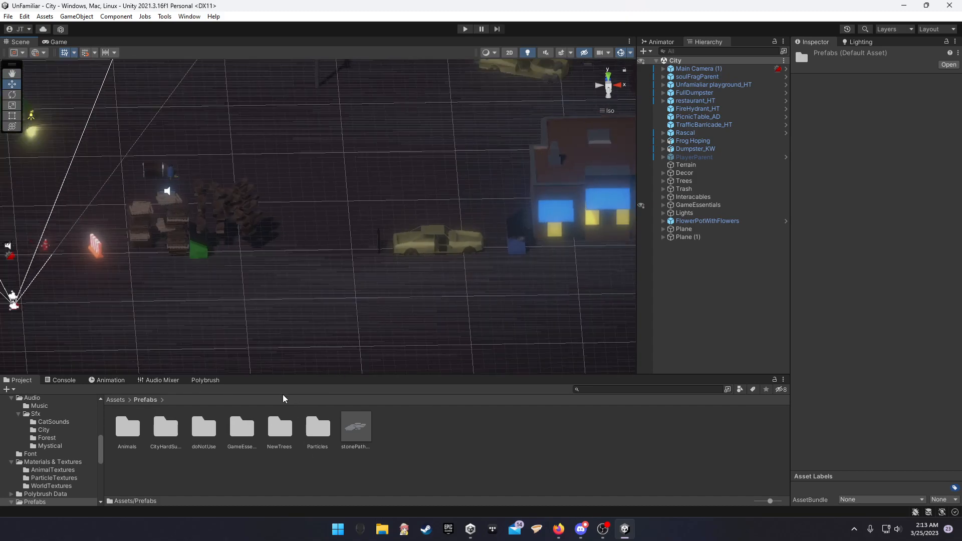
Step: Place the Apartment01_KW model from the Art/HardSurface folder into the City scene and frame it
{"action": "left_click", "coordinate": [116, 399]}
{"action": "double_click", "coordinate": [165, 429]}
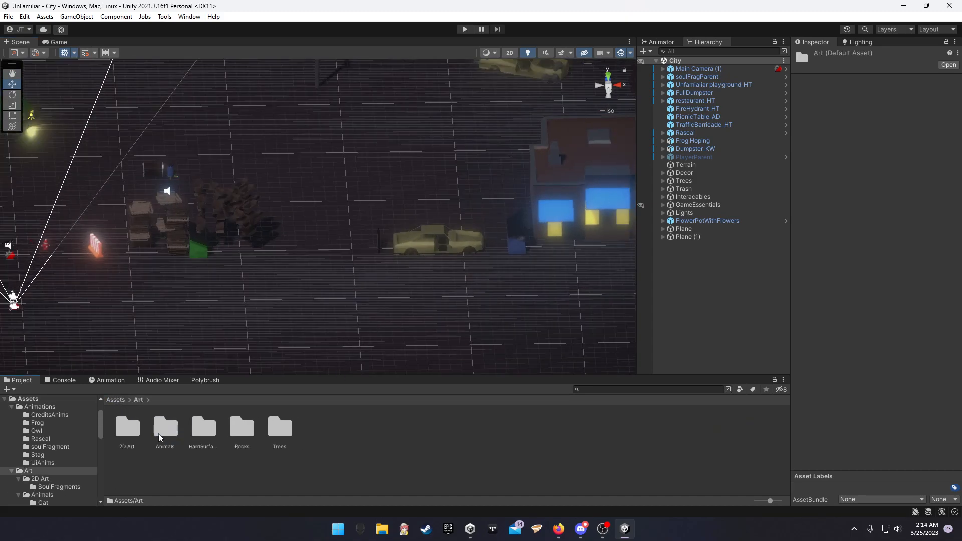
{"action": "double_click", "coordinate": [203, 431]}
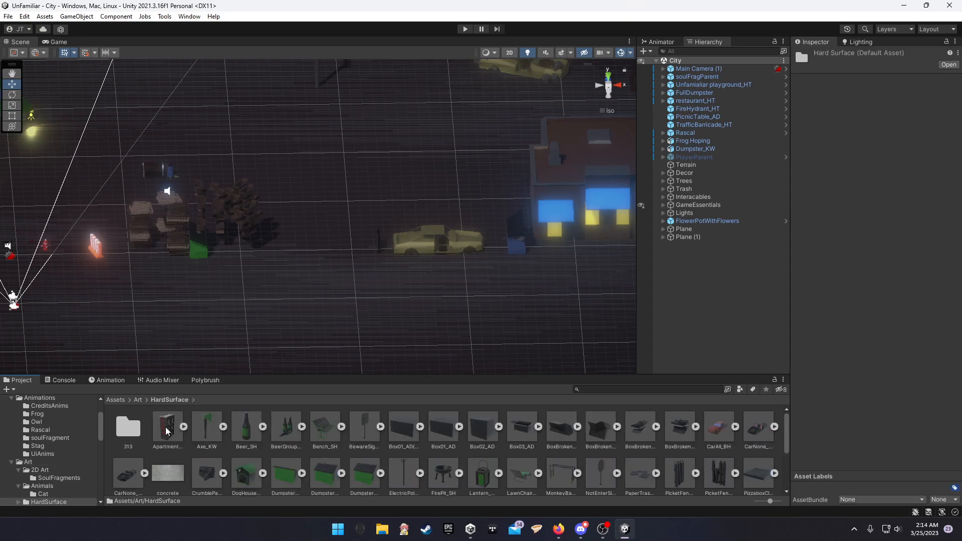
{"action": "left_click_drag", "start_coordinate": [196, 435], "coordinate": [510, 255]}
{"action": "key", "text": "f"}
{"action": "scroll", "coordinate": [332, 256], "scroll_direction": "down", "scroll_amount": 4}
{"action": "key", "text": "f"}
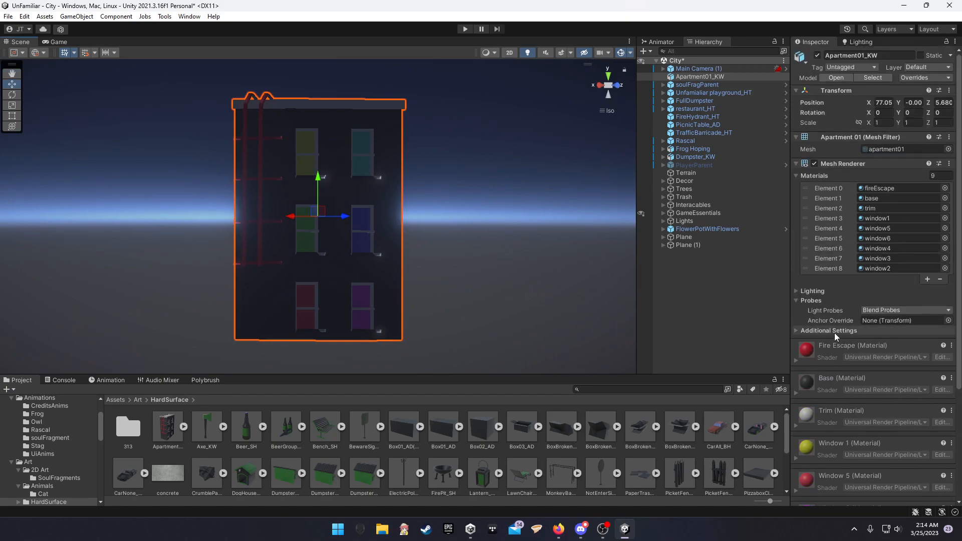
Step: Add a Box Collider component to the apartment model and check its bounds around the building
{"action": "scroll", "coordinate": [831, 351], "scroll_direction": "down", "scroll_amount": 5}
{"action": "left_click", "coordinate": [859, 493]}
{"action": "type", "text": "loa"}
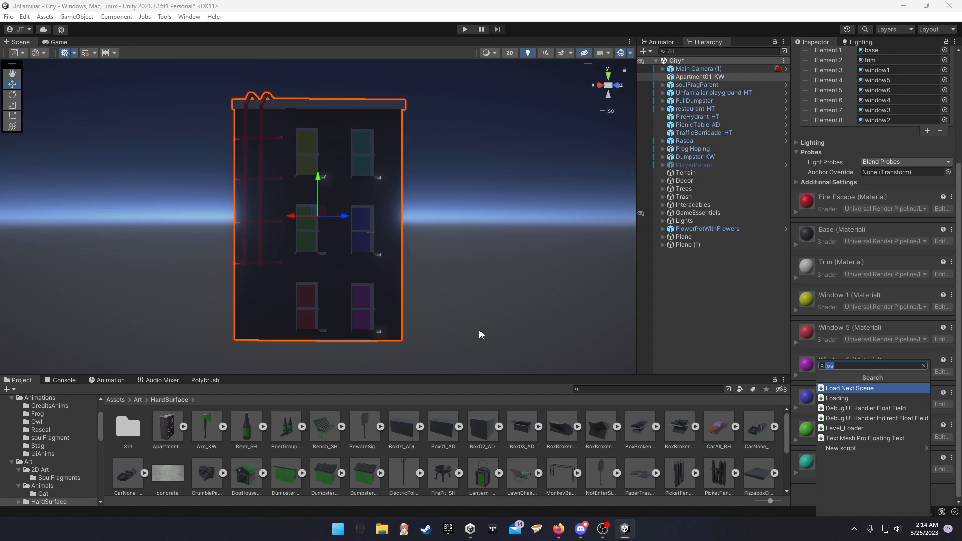
{"action": "type", "text": "co"}
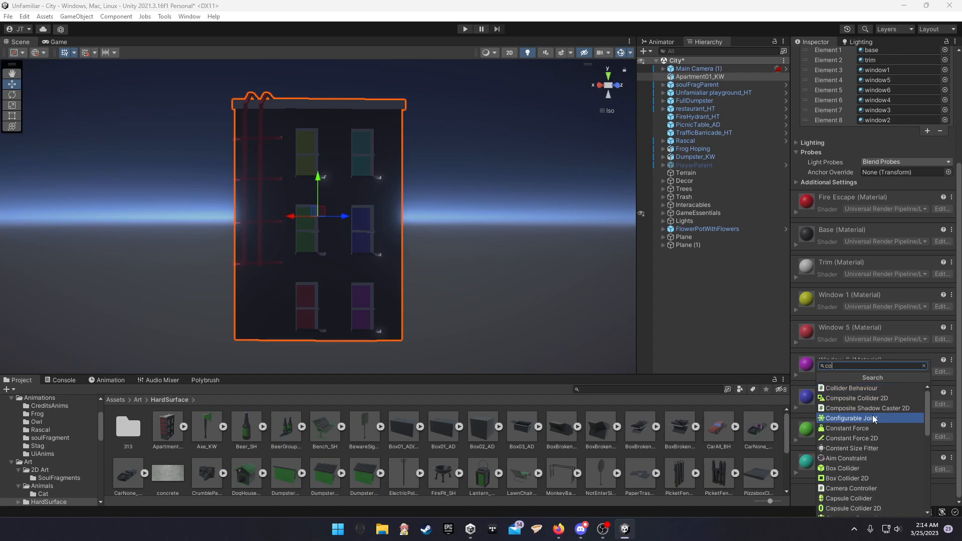
{"action": "type", "text": "ll"}
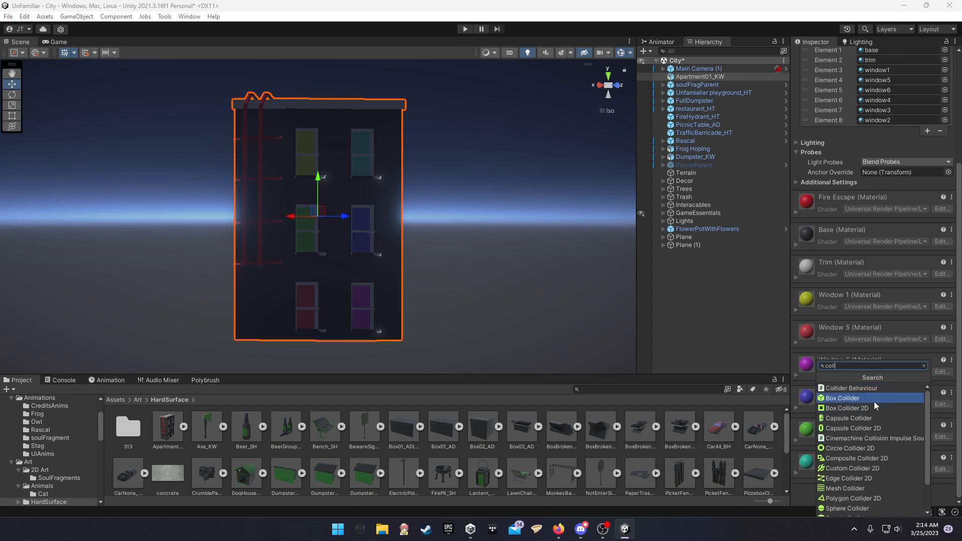
{"action": "left_click", "coordinate": [874, 401]}
{"action": "right_click_drag", "start_coordinate": [397, 173], "coordinate": [426, 203]}
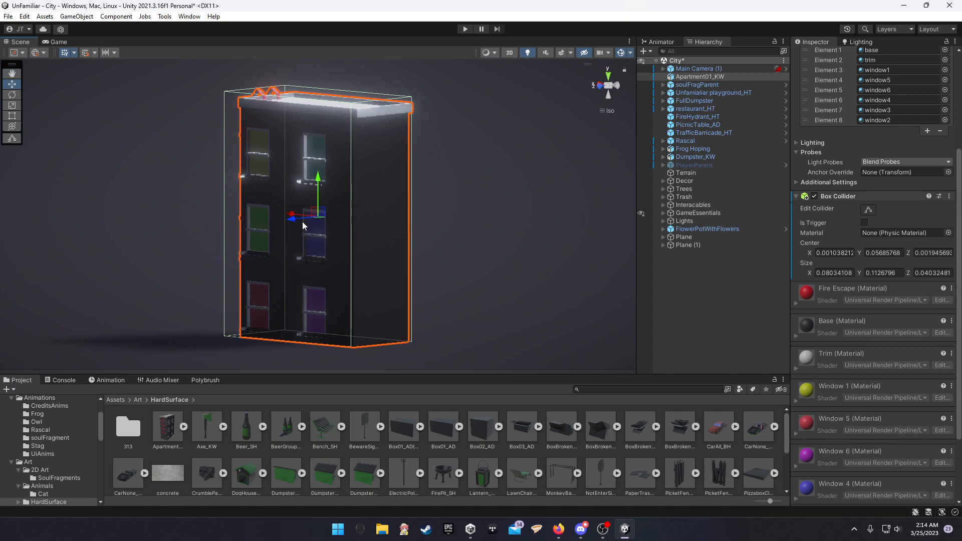
Step: Save the apartment with its collider as a prefab asset in the Assets/Prefabs folder
{"action": "left_click", "coordinate": [119, 400]}
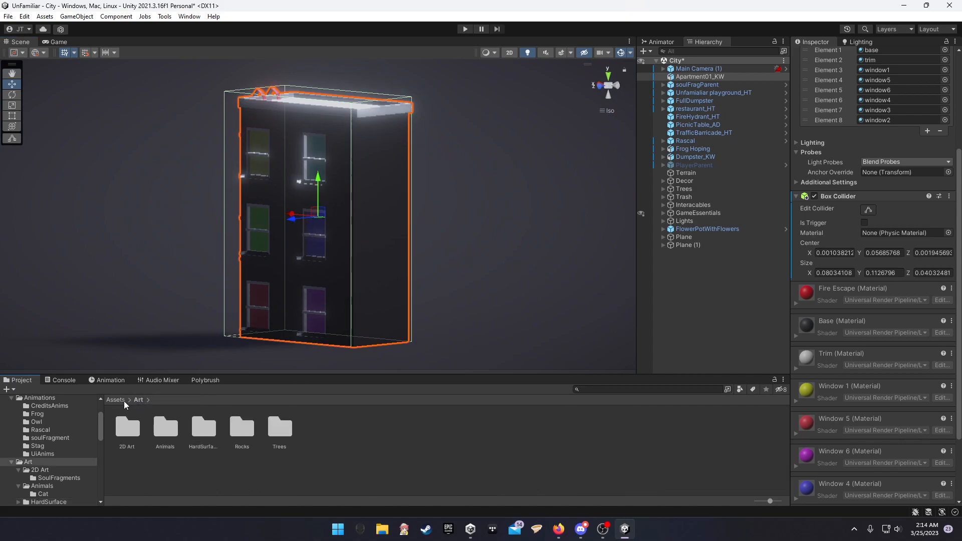
{"action": "double_click", "coordinate": [354, 429]}
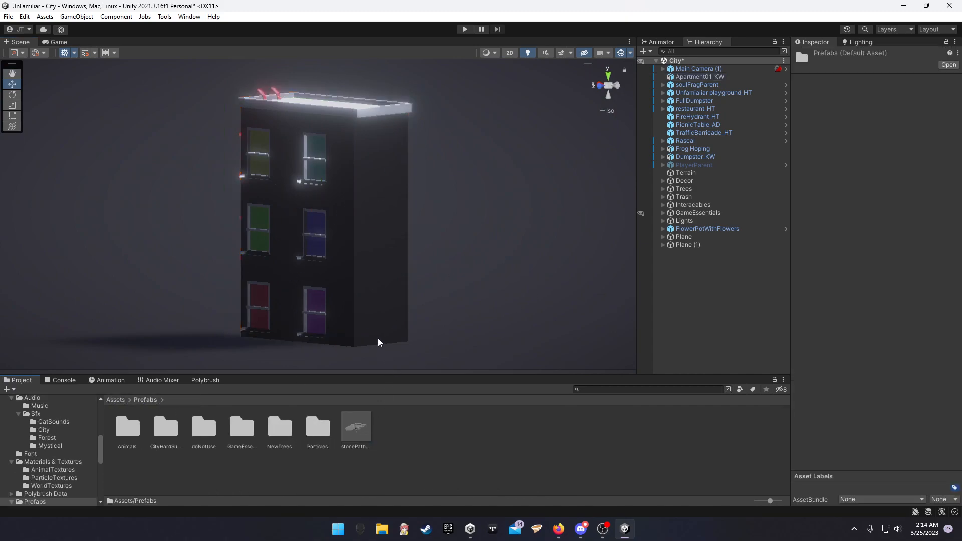
{"action": "left_click", "coordinate": [327, 250]}
{"action": "left_click_drag", "start_coordinate": [330, 239], "coordinate": [451, 401]}
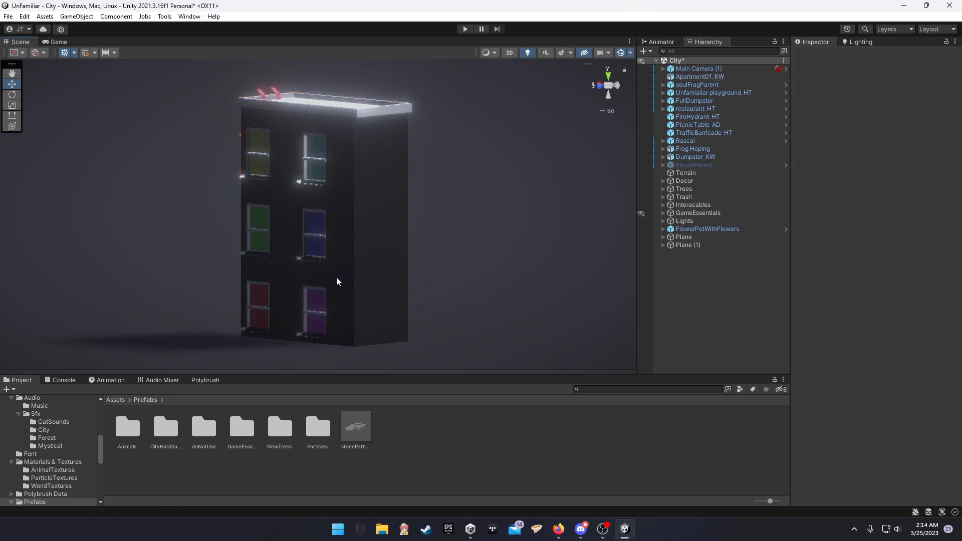
{"action": "left_click", "coordinate": [336, 277]}
{"action": "left_click_drag", "start_coordinate": [732, 76], "coordinate": [401, 431]}
{"action": "left_click", "coordinate": [461, 283]}
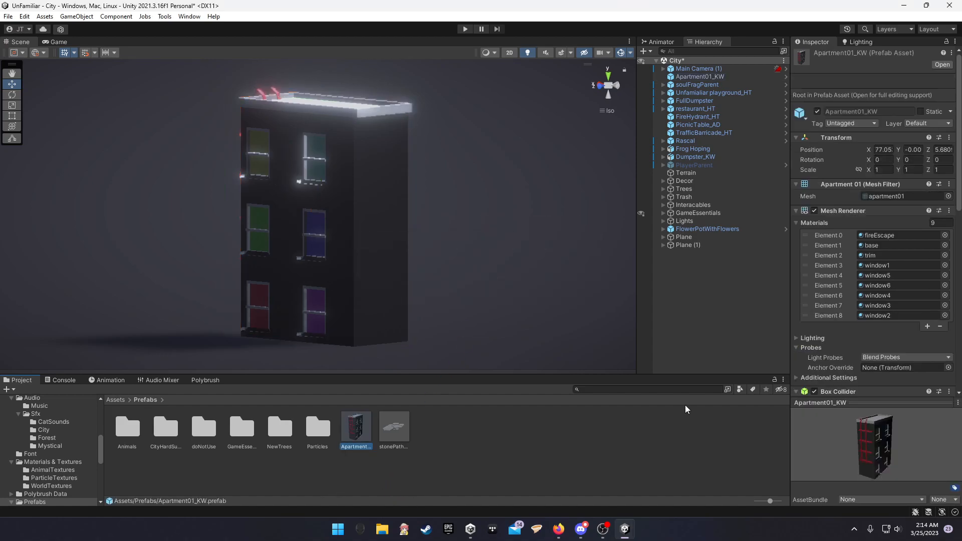
Step: Delete the Apartment01_KW prefab asset from the Prefabs folder and remove the apartment from the scene
{"action": "left_click", "coordinate": [374, 458]}
{"action": "left_click", "coordinate": [363, 428]}
{"action": "key", "text": "Delete"}
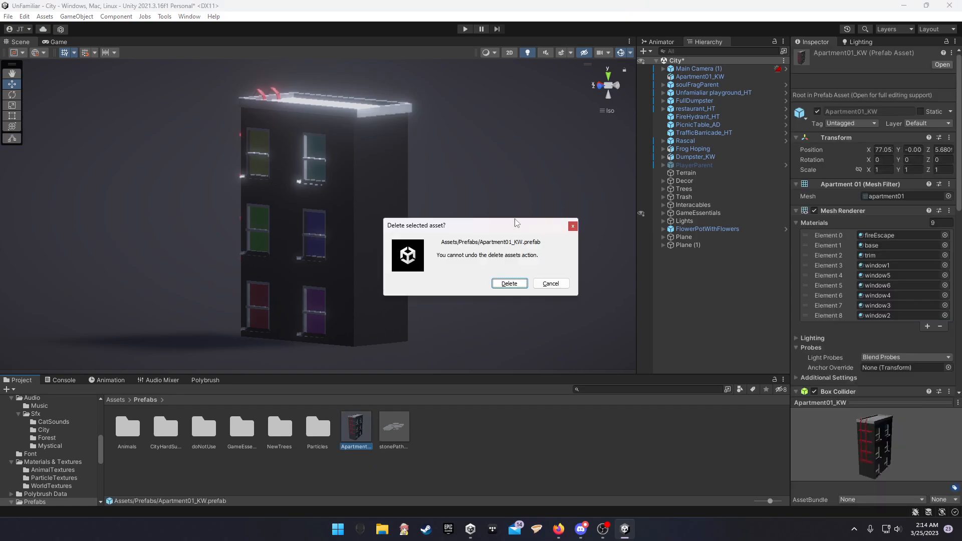
{"action": "left_click", "coordinate": [515, 283]}
{"action": "left_click", "coordinate": [344, 260]}
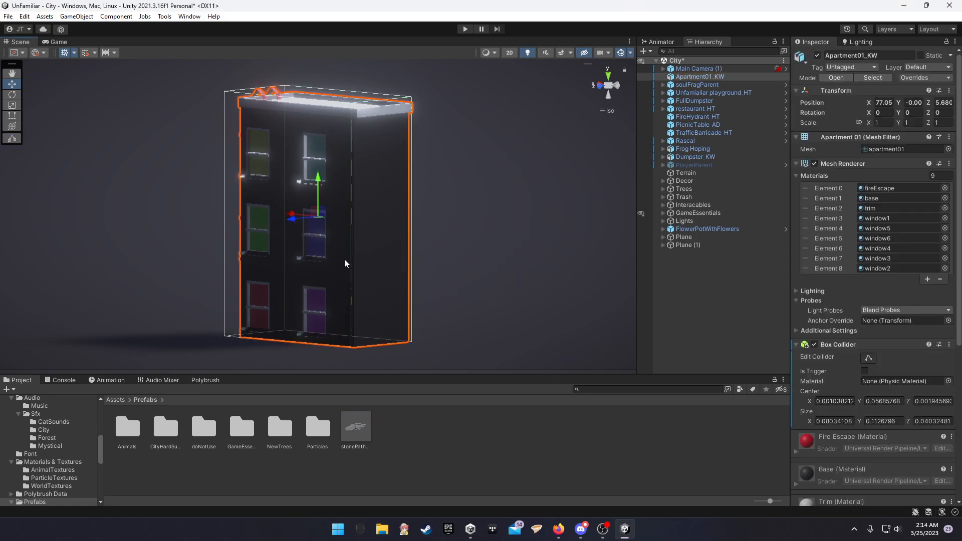
{"action": "key", "text": "Delete"}
Step: Bring the scene view back to the street with the pallet stacks and parked cars
{"action": "right_click_drag", "start_coordinate": [350, 283], "coordinate": [399, 240]}
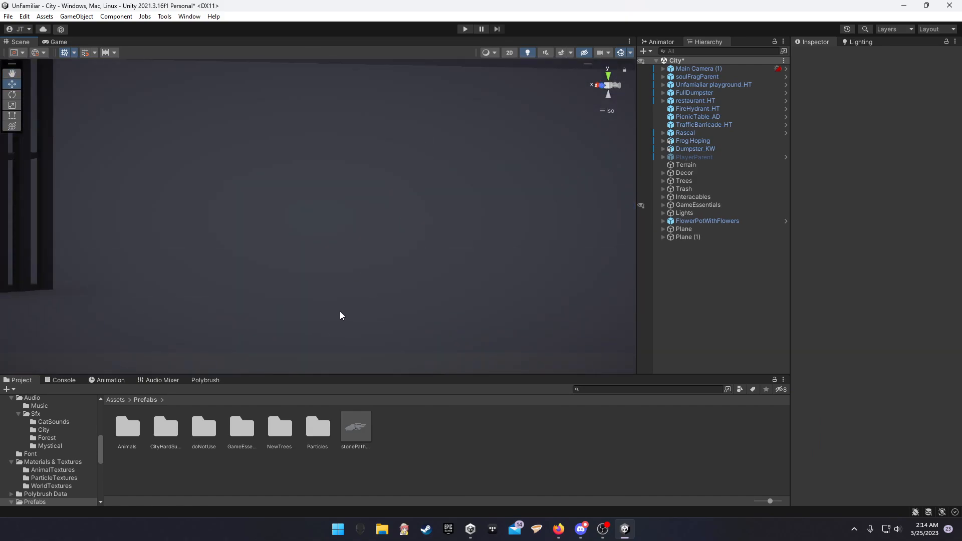
{"action": "scroll", "coordinate": [356, 213], "scroll_direction": "down", "scroll_amount": 10}
{"action": "right_click_drag", "start_coordinate": [361, 219], "coordinate": [273, 229]}
{"action": "scroll", "coordinate": [274, 229], "scroll_direction": "down", "scroll_amount": 8}
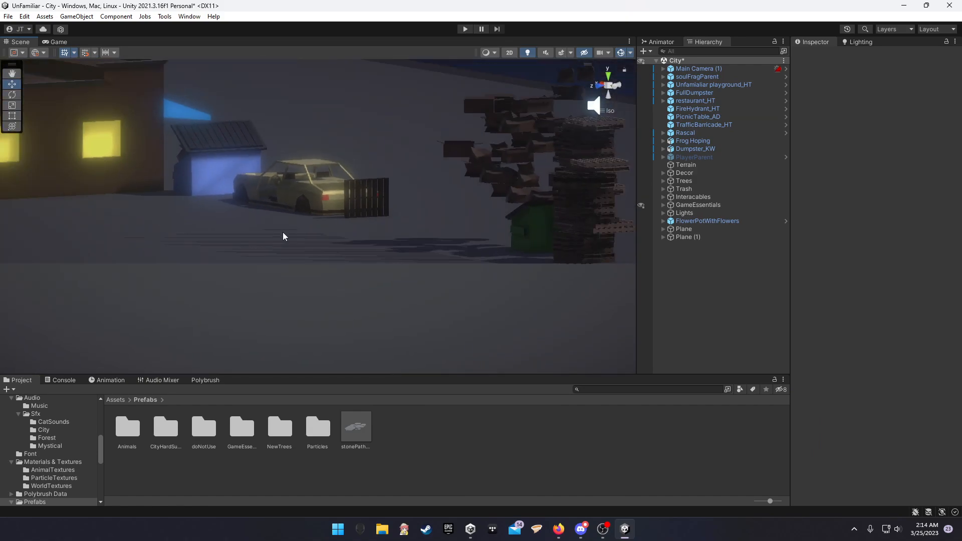
{"action": "scroll", "coordinate": [284, 235], "scroll_direction": "down", "scroll_amount": 6}
{"action": "right_click_drag", "start_coordinate": [341, 236], "coordinate": [209, 233]}
{"action": "scroll", "coordinate": [209, 230], "scroll_direction": "down", "scroll_amount": 4}
{"action": "middle_click_drag", "start_coordinate": [215, 225], "coordinate": [299, 224]}
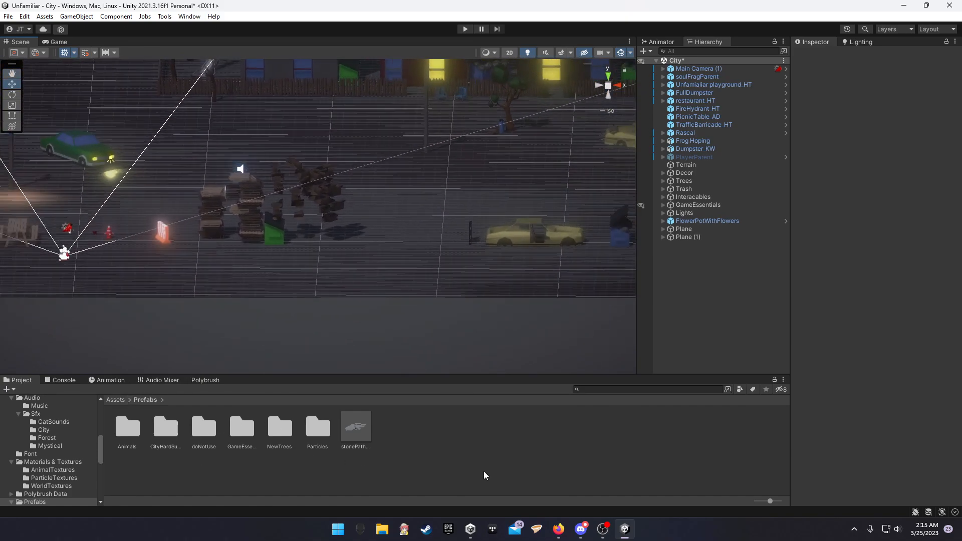
Step: Look through the CityHardSurf prefab folder and its Trash and Boxes subfolders, returning to Prefabs
{"action": "double_click", "coordinate": [172, 431]}
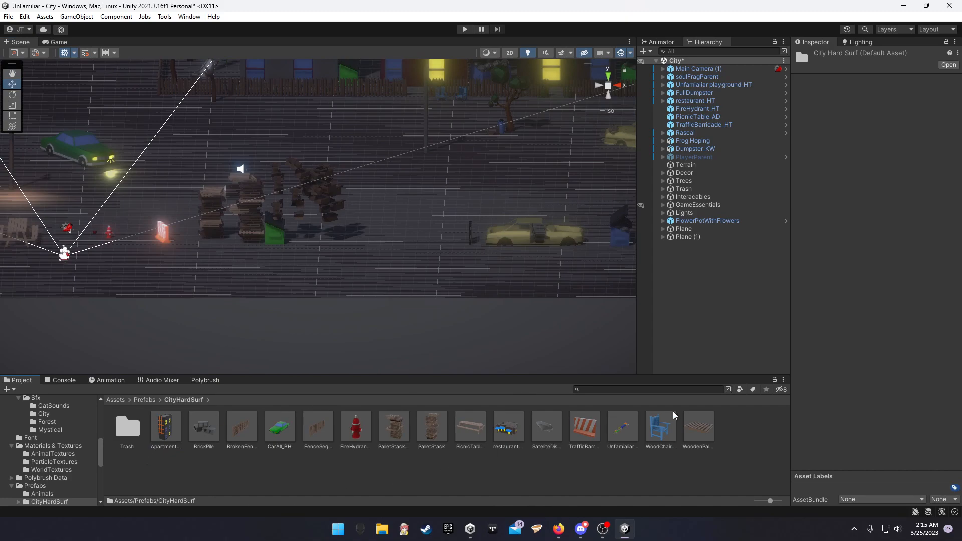
{"action": "double_click", "coordinate": [131, 434]}
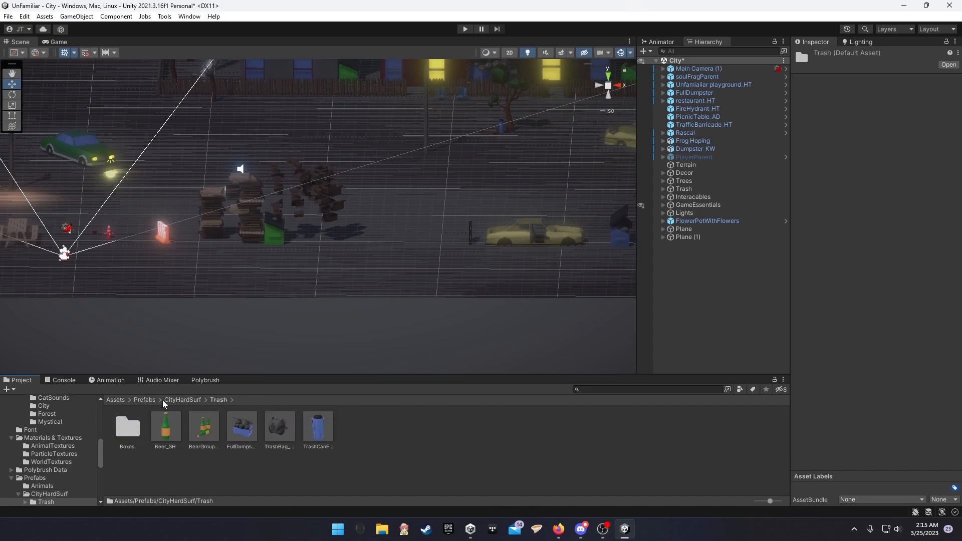
{"action": "double_click", "coordinate": [127, 433]}
{"action": "left_click", "coordinate": [182, 400]}
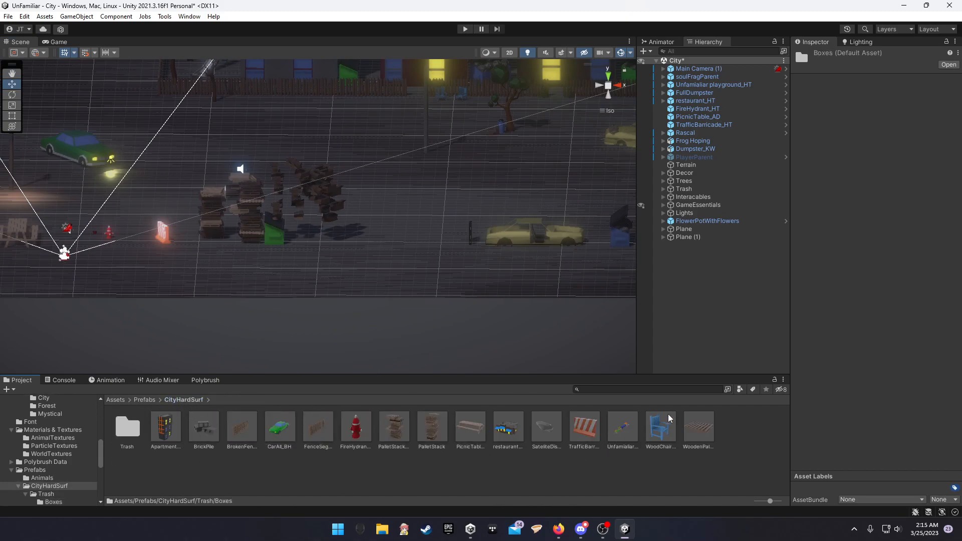
{"action": "left_click", "coordinate": [145, 400]}
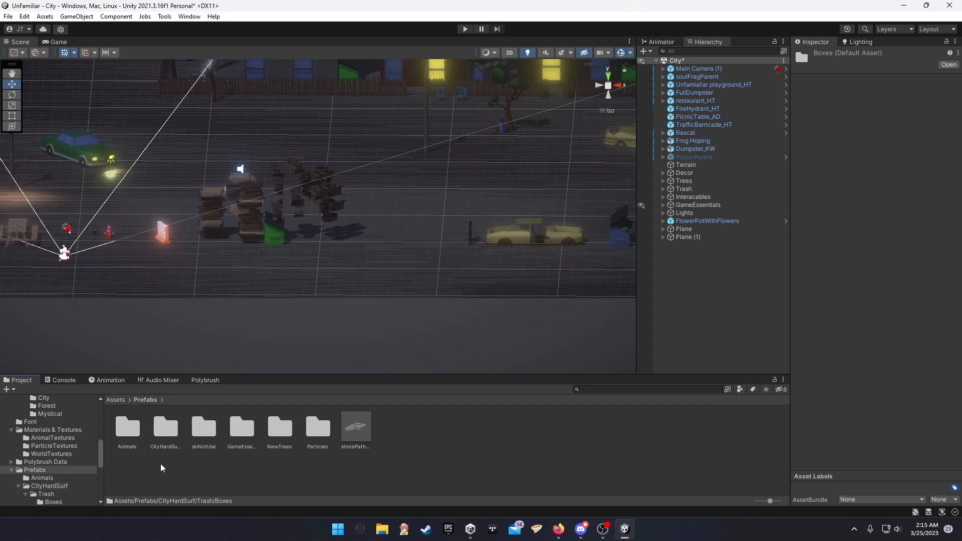
Step: Place a copy of the Rascal prefab from the GameEssentials folder in the scene and delete that copy
{"action": "double_click", "coordinate": [242, 427]}
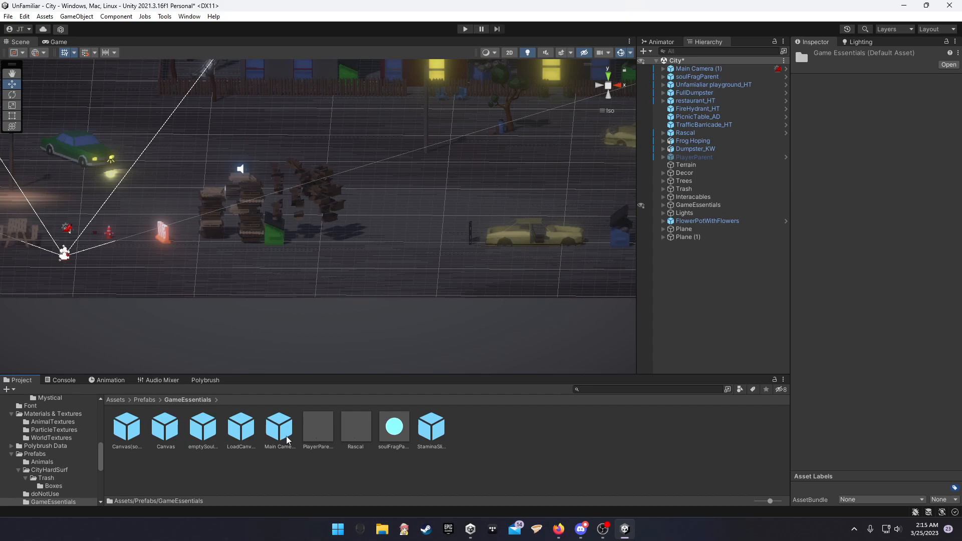
{"action": "left_click_drag", "start_coordinate": [356, 428], "coordinate": [395, 229]}
{"action": "key", "text": "Delete"}
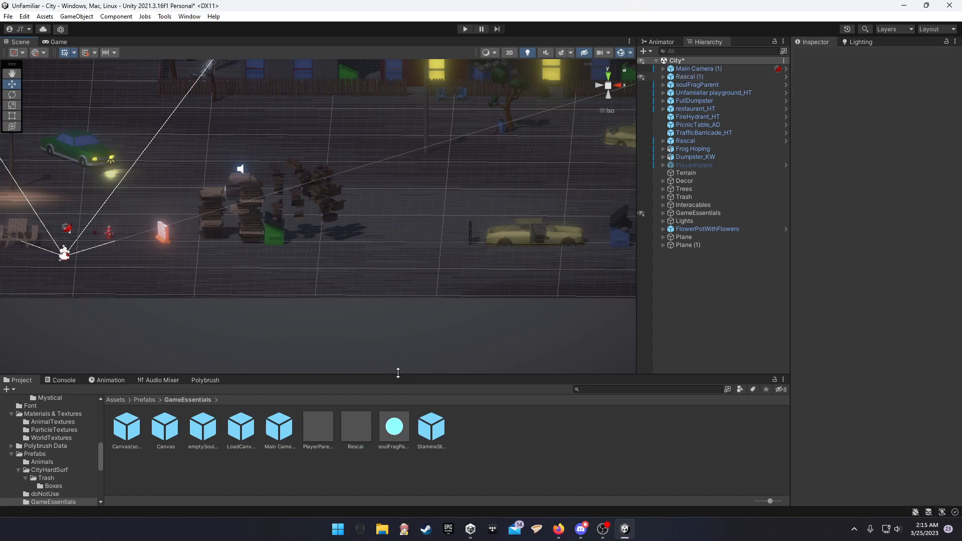
Step: Inspect the components of the PlayerParent, Canvas, Canvas(souls) and emptySoulImage prefabs in the GameEssentials folder
{"action": "left_click", "coordinate": [315, 431]}
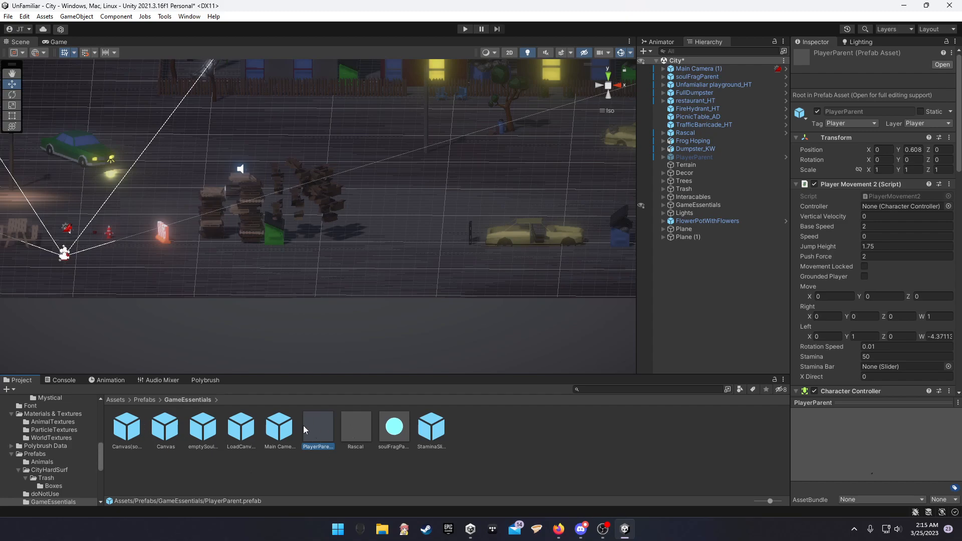
{"action": "left_click", "coordinate": [156, 432]}
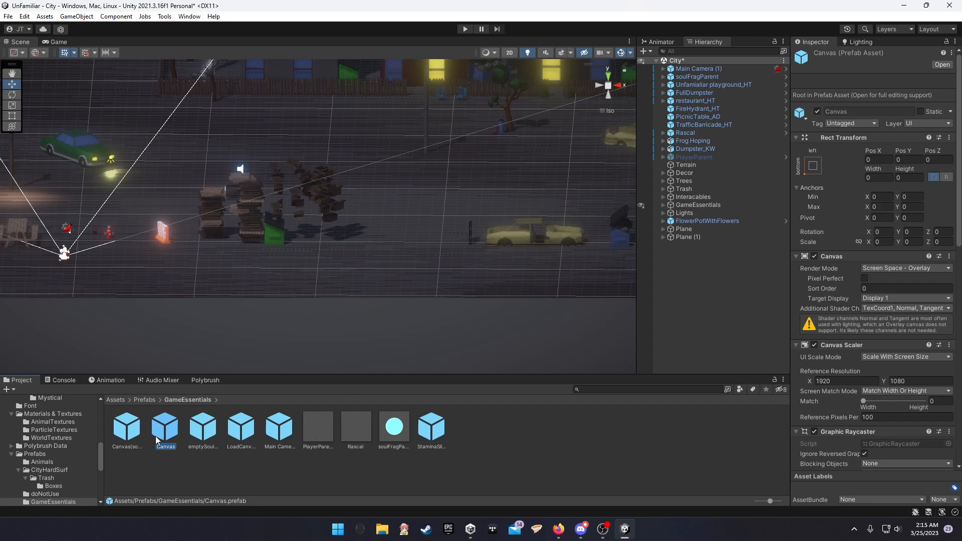
{"action": "left_click", "coordinate": [126, 434]}
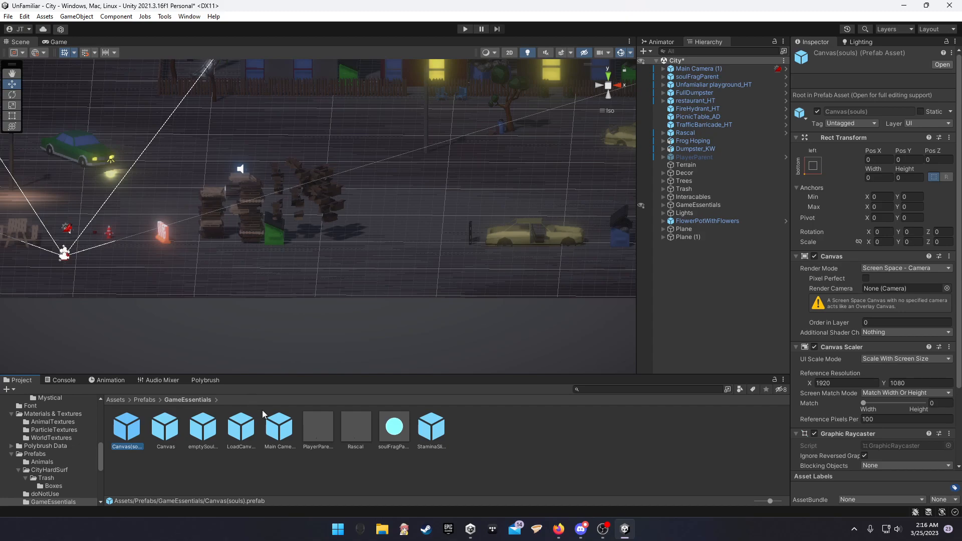
{"action": "left_click", "coordinate": [205, 435]}
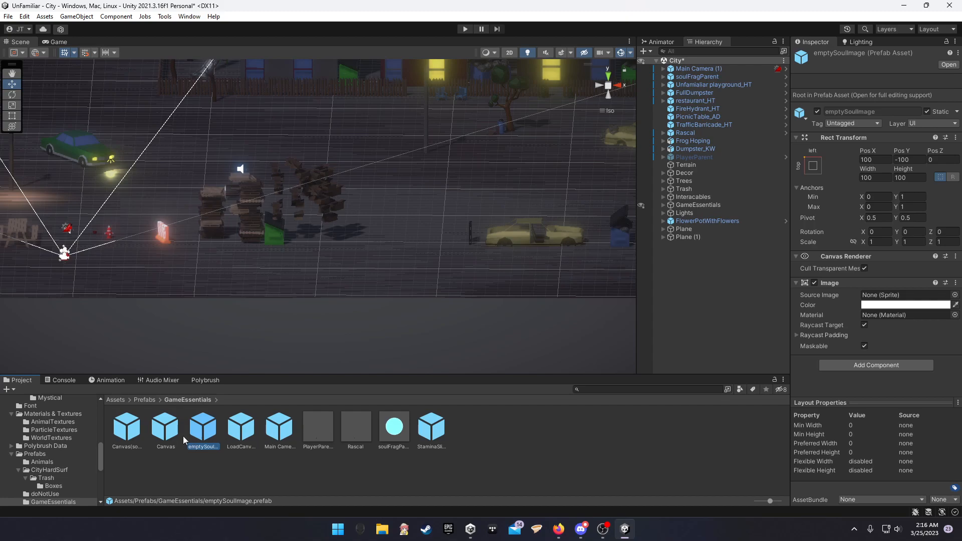
{"action": "left_click", "coordinate": [132, 430]}
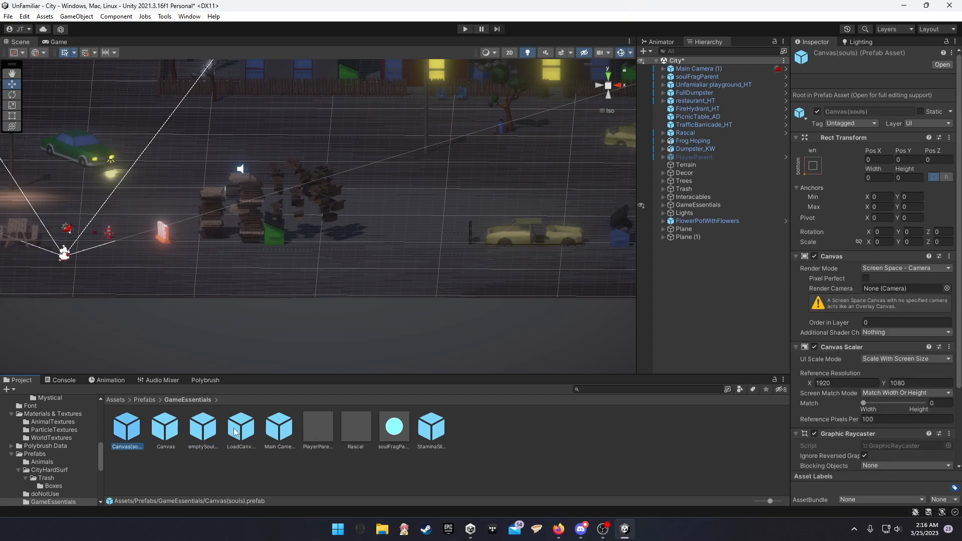
{"action": "left_click", "coordinate": [200, 434]}
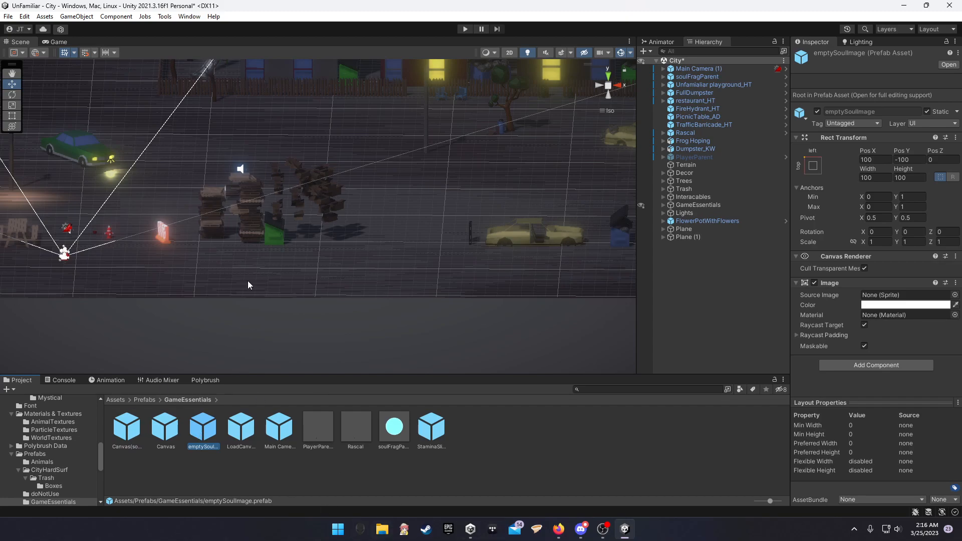
Step: Inspect the components of the LoadCanvas, Main Camera (1) and soulFragParent prefabs in the GameEssentials folder
{"action": "left_click", "coordinate": [241, 429]}
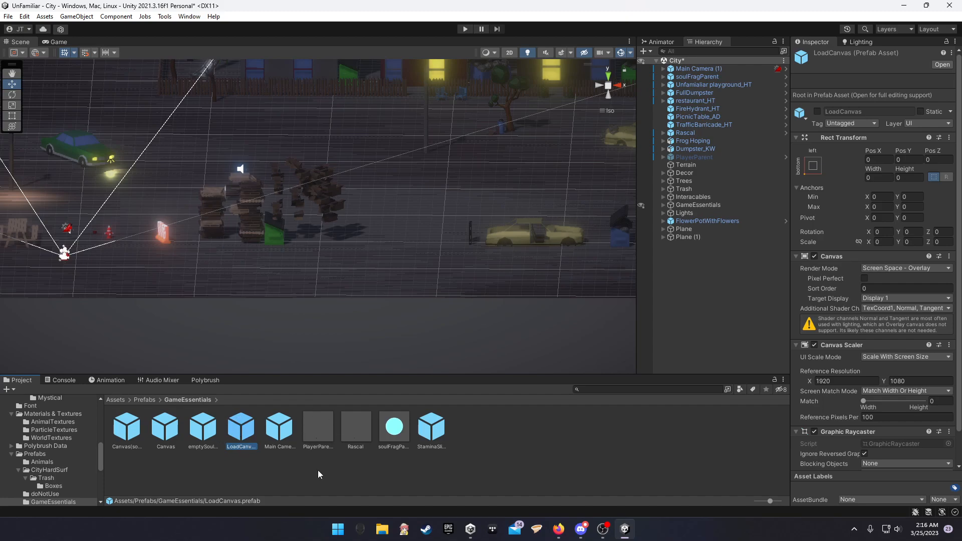
{"action": "left_click", "coordinate": [281, 428]}
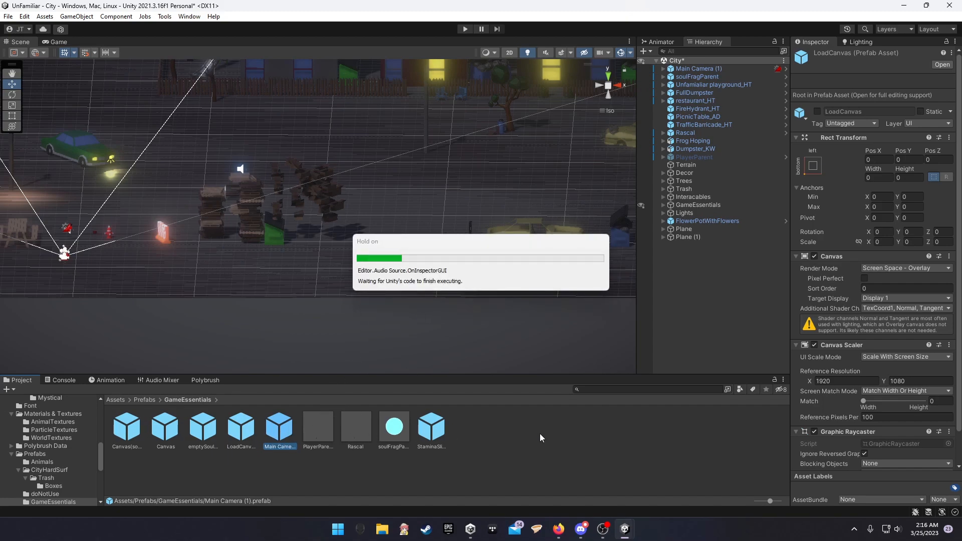
{"action": "left_click", "coordinate": [396, 432]}
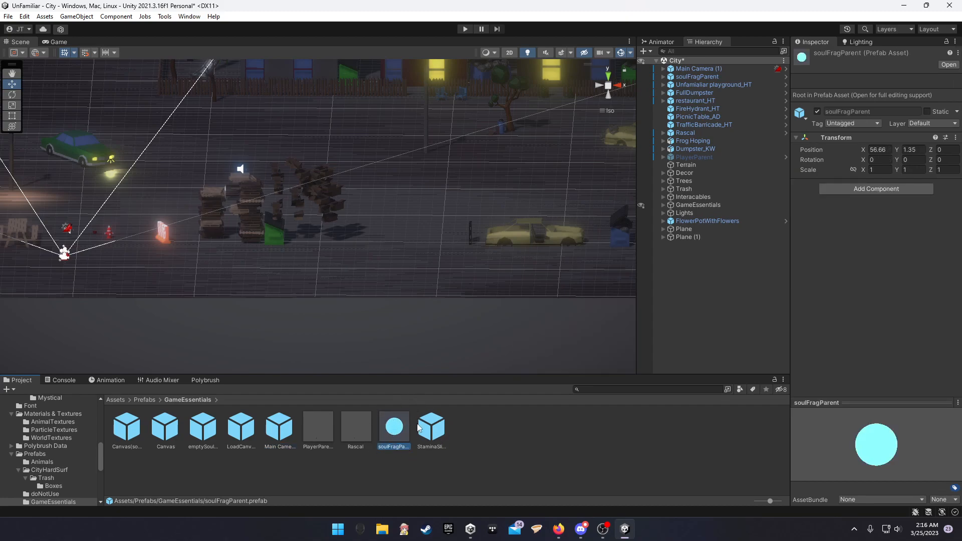
Step: Open the soulFragParent prefab to review its soulFragment child's components, return to the scene and inspect the StaminaSlider prefab
{"action": "double_click", "coordinate": [393, 430]}
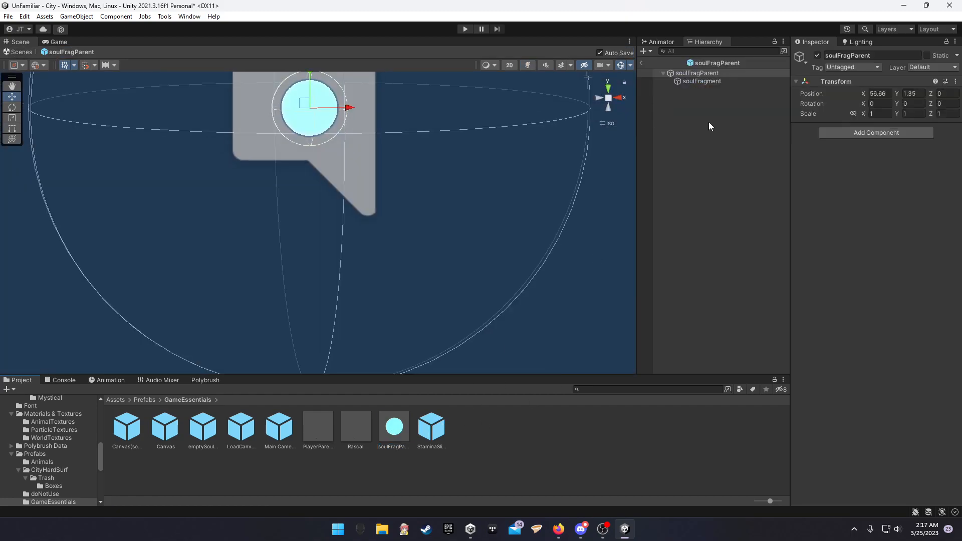
{"action": "left_click", "coordinate": [706, 83]}
{"action": "scroll", "coordinate": [859, 297], "scroll_direction": "down", "scroll_amount": 10}
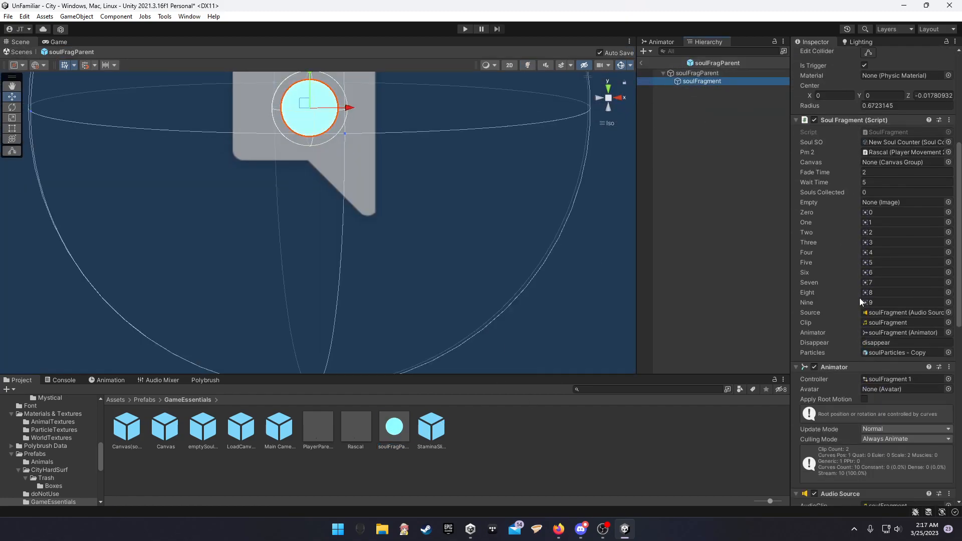
{"action": "scroll", "coordinate": [858, 325], "scroll_direction": "up", "scroll_amount": 10}
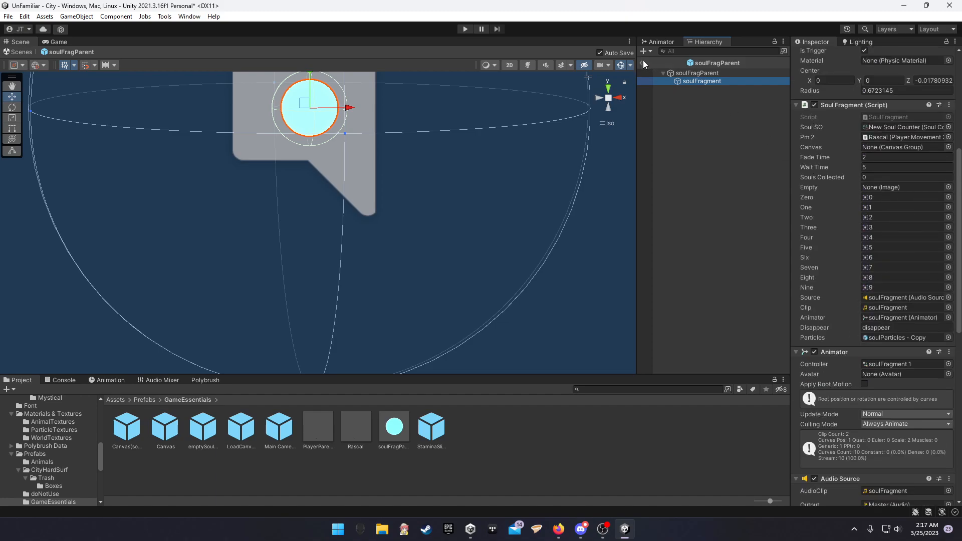
{"action": "left_click", "coordinate": [641, 62]}
{"action": "left_click", "coordinate": [434, 429]}
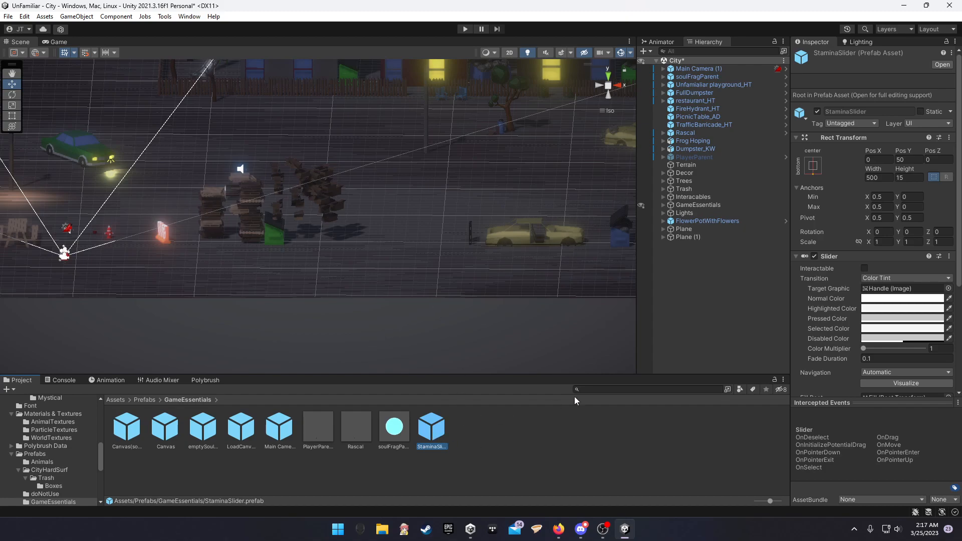
Step: Go to the Scenes folder under Assets and look through the City, Credits and Forest scene assets
{"action": "right_click_drag", "start_coordinate": [564, 236], "coordinate": [471, 223]}
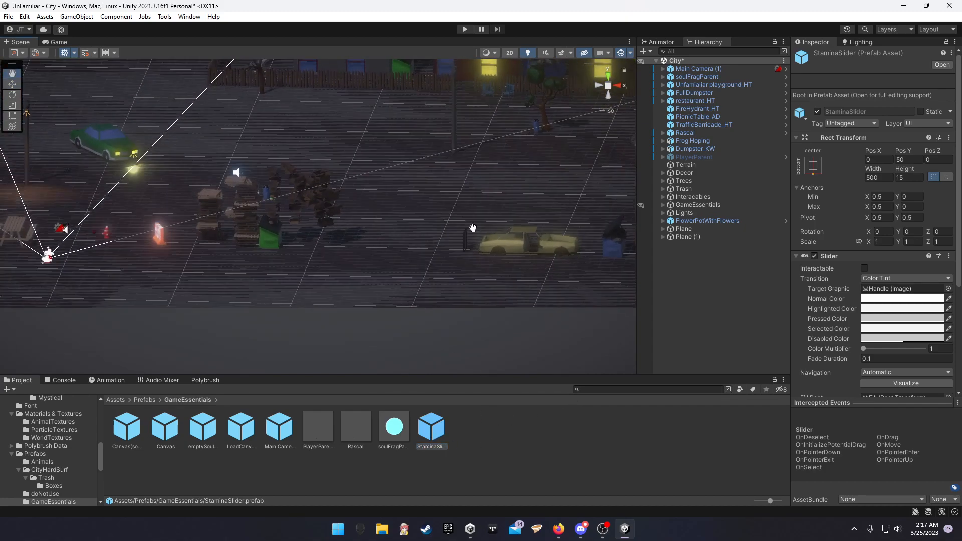
{"action": "middle_click_drag", "start_coordinate": [472, 223], "coordinate": [487, 257]}
{"action": "left_click", "coordinate": [147, 401]}
{"action": "left_click", "coordinate": [120, 401]}
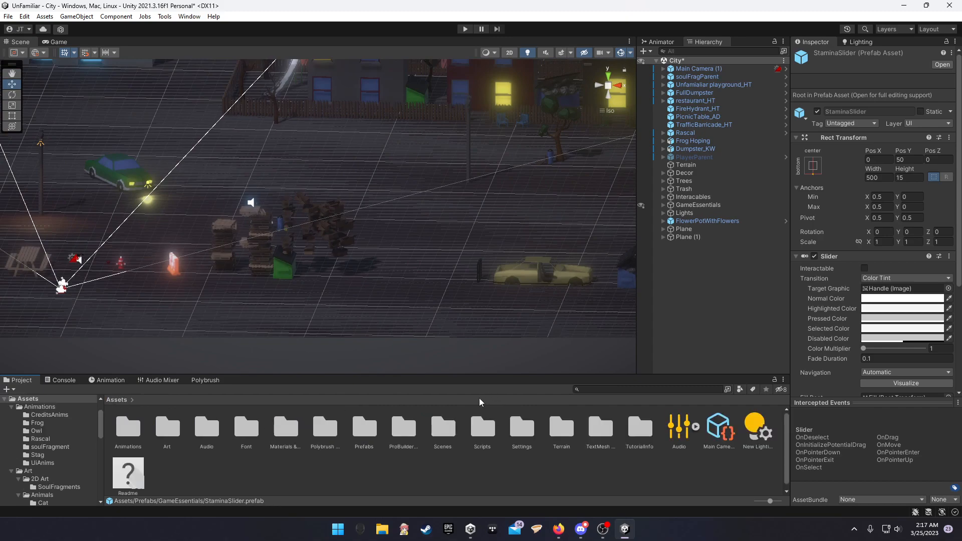
{"action": "double_click", "coordinate": [453, 427]}
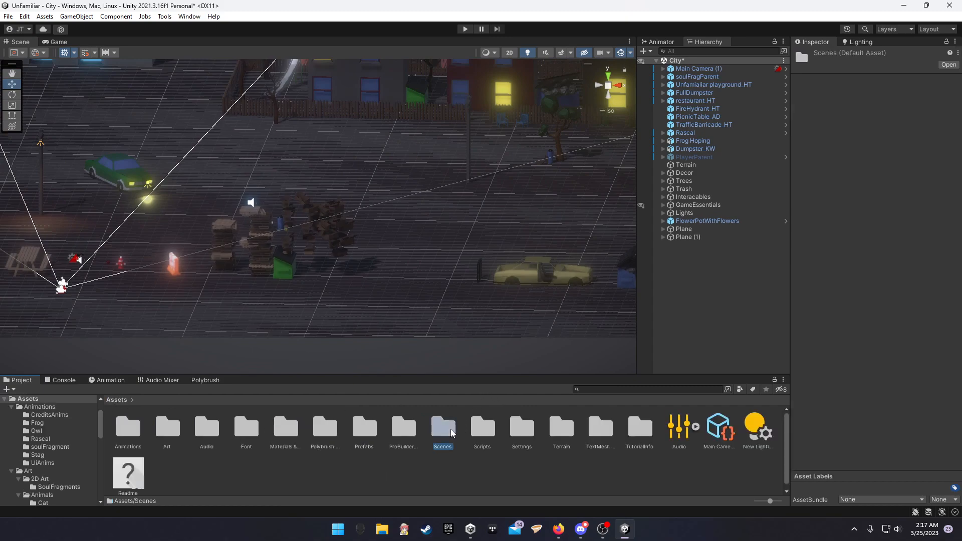
{"action": "left_click", "coordinate": [125, 401]}
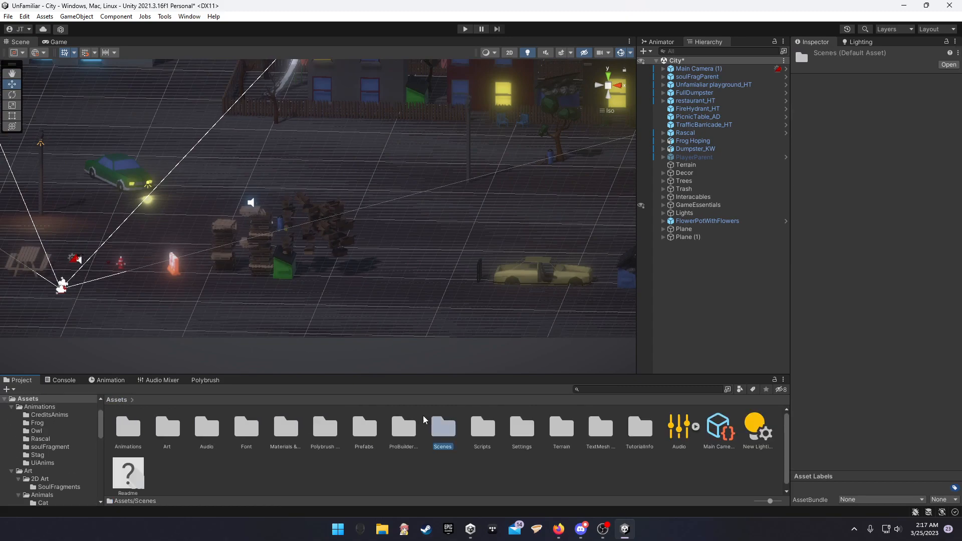
{"action": "double_click", "coordinate": [448, 432]}
{"action": "left_click", "coordinate": [474, 431]}
{"action": "left_click", "coordinate": [511, 431]}
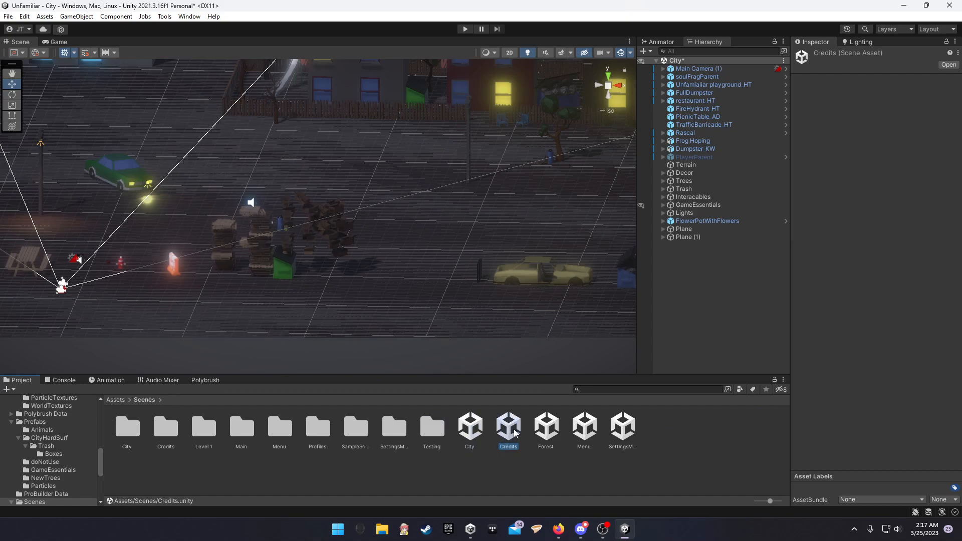
{"action": "left_click", "coordinate": [548, 431]}
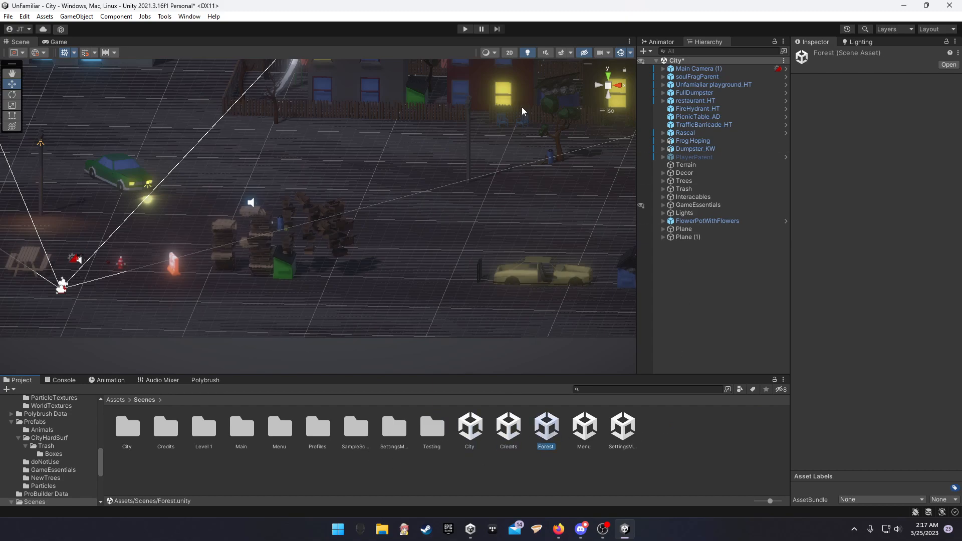
Step: Compare the Basic (URP) and Standard (URP) templates and create a new Basic (URP) scene, saving the City scene's changes
{"action": "left_click", "coordinate": [8, 16]}
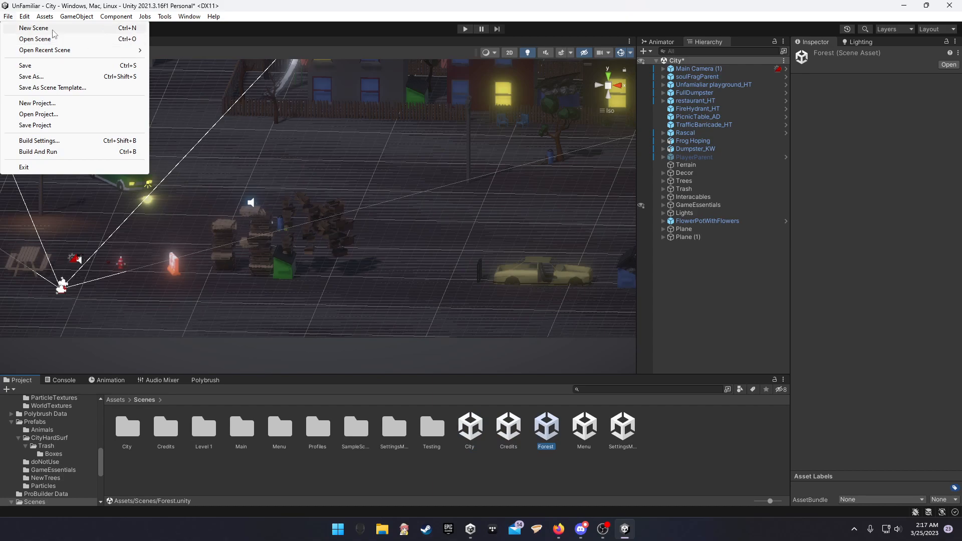
{"action": "left_click", "coordinate": [53, 30]}
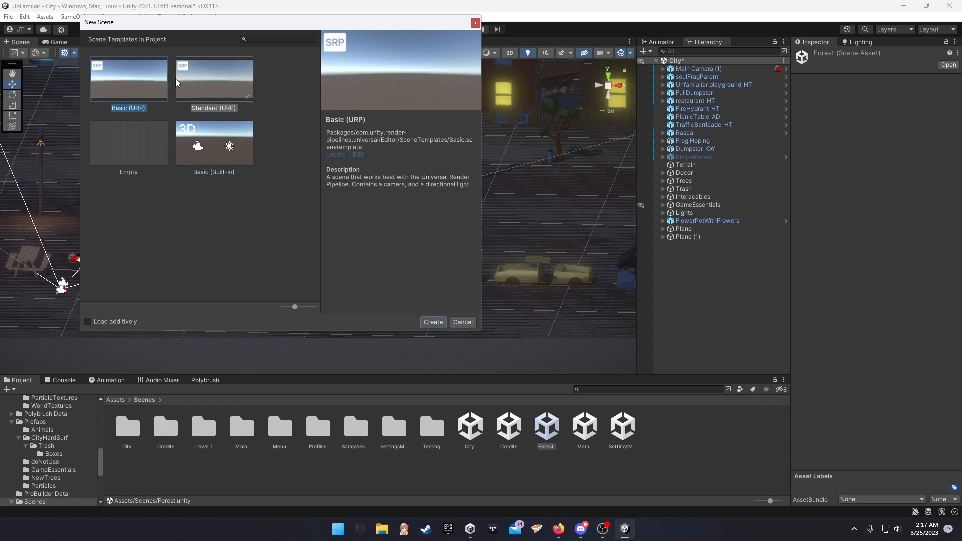
{"action": "left_click", "coordinate": [137, 80]}
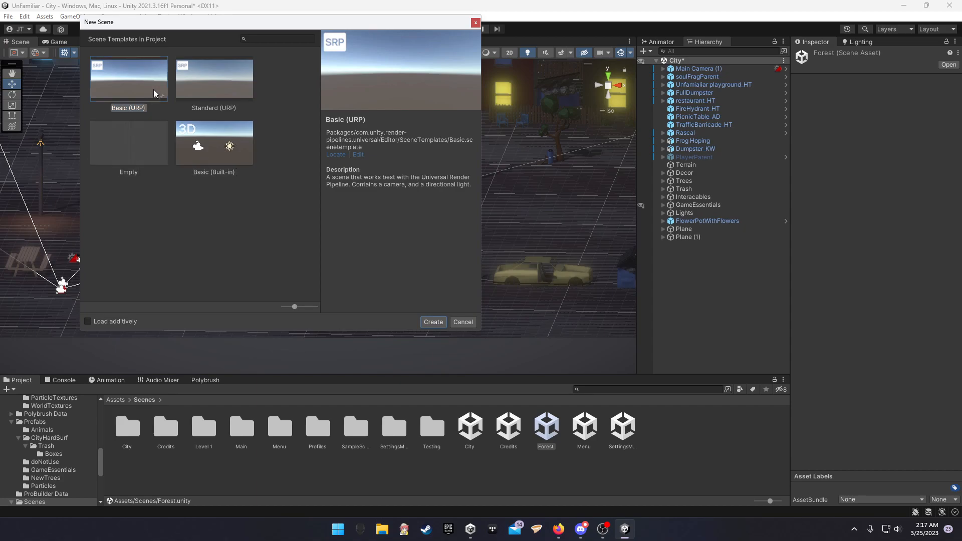
{"action": "left_click", "coordinate": [211, 80]}
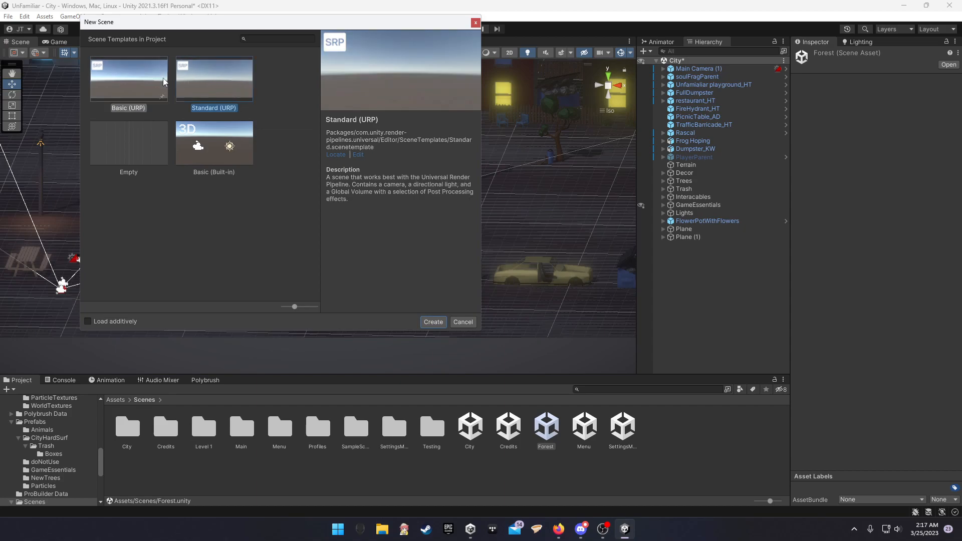
{"action": "left_click", "coordinate": [129, 80]}
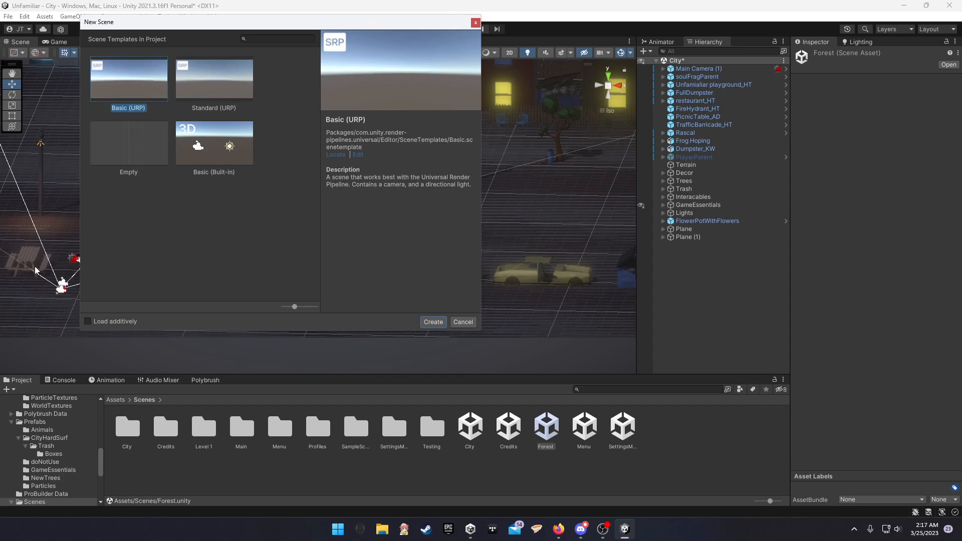
{"action": "left_click", "coordinate": [206, 91]}
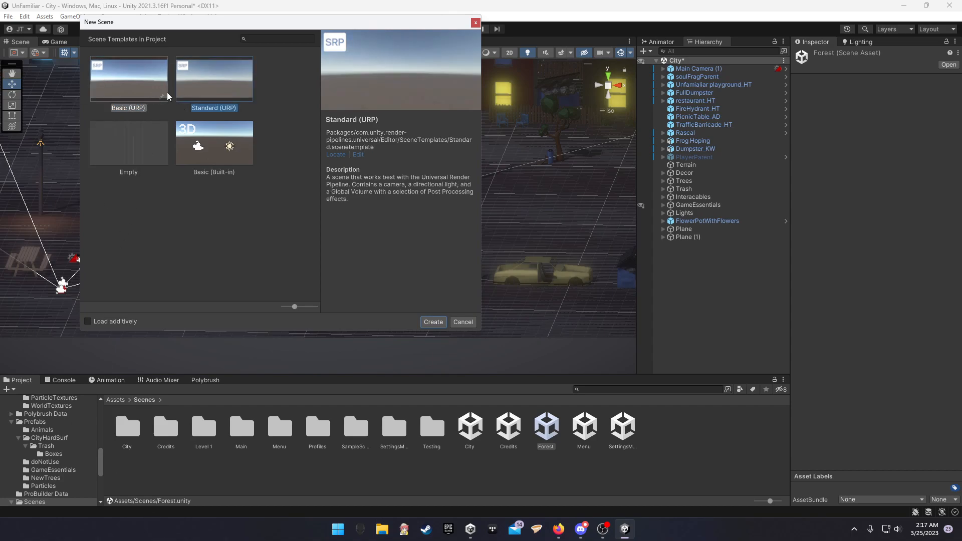
{"action": "left_click", "coordinate": [126, 82]}
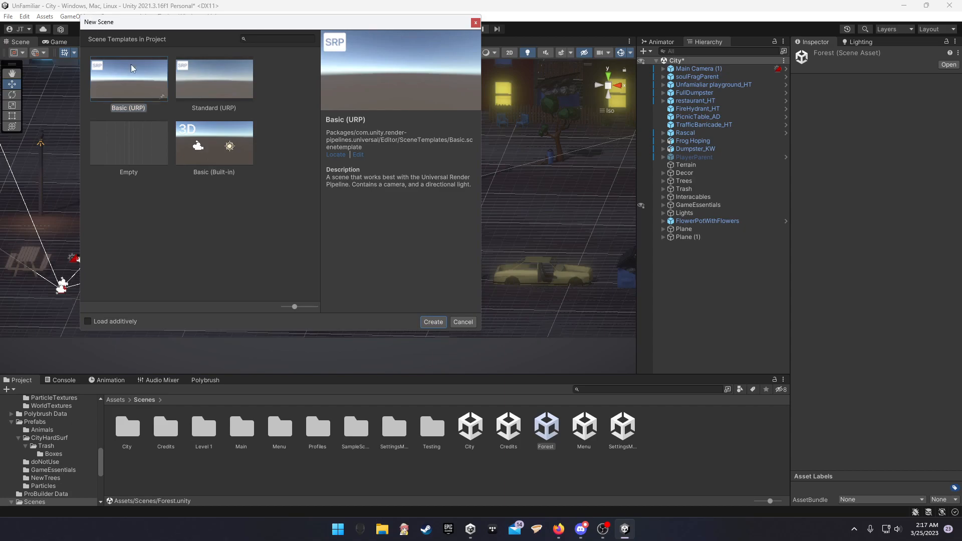
{"action": "left_click", "coordinate": [436, 322]}
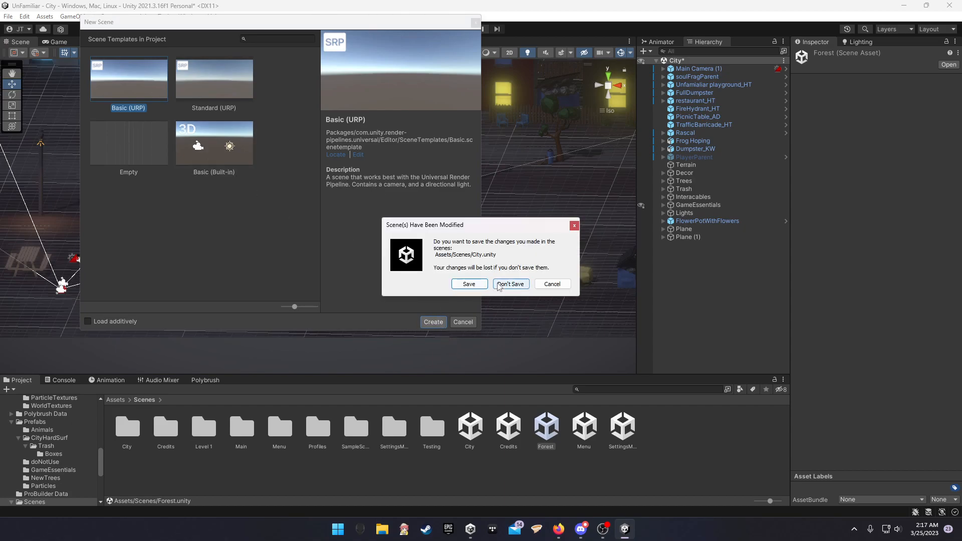
{"action": "left_click", "coordinate": [458, 285]}
Step: Look at the new scene in the game view and return to the scene view
{"action": "right_click_drag", "start_coordinate": [268, 253], "coordinate": [395, 235]}
{"action": "left_click", "coordinate": [68, 42]}
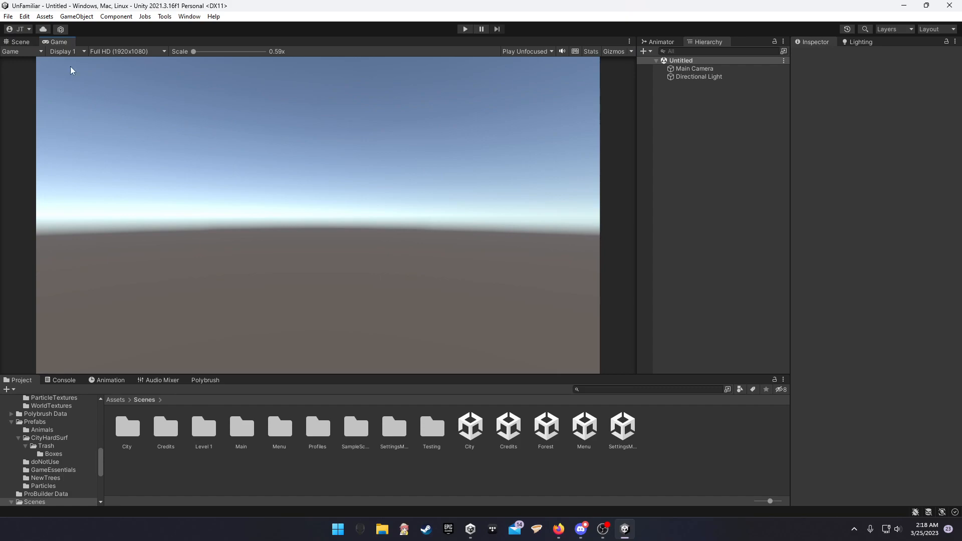
{"action": "left_click", "coordinate": [20, 42]}
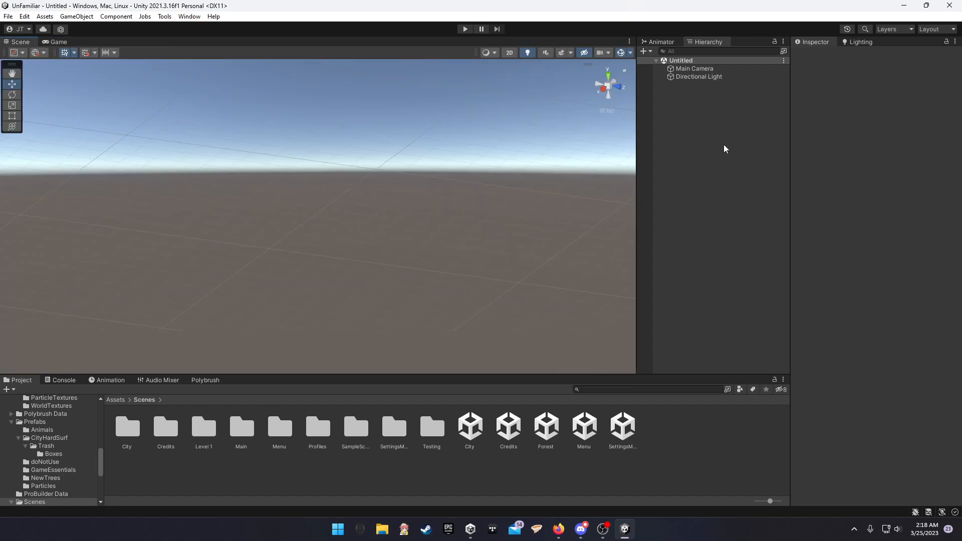
Step: Delete the default Directional Light and Main Camera from the new scene
{"action": "left_click", "coordinate": [732, 76]}
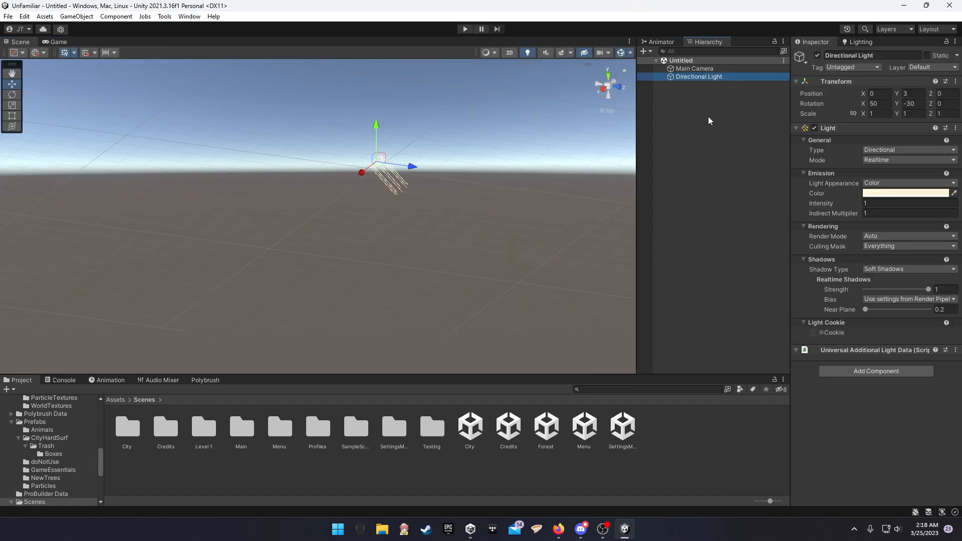
{"action": "key", "text": "Delete"}
{"action": "left_click", "coordinate": [724, 69]}
{"action": "key", "text": "Delete"}
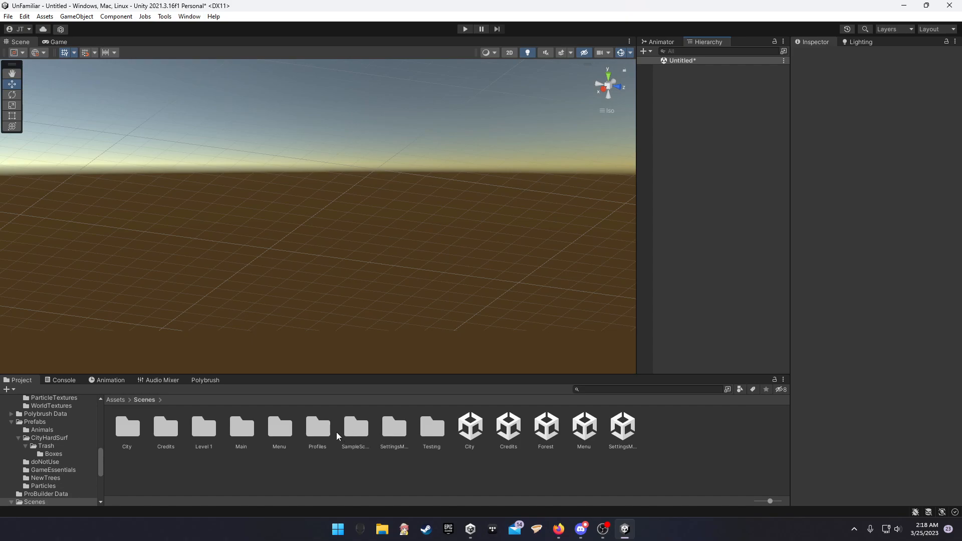
Step: Place the Rascal prefab from the Prefabs/GameEssentials folder in the empty scene
{"action": "left_click", "coordinate": [119, 399]}
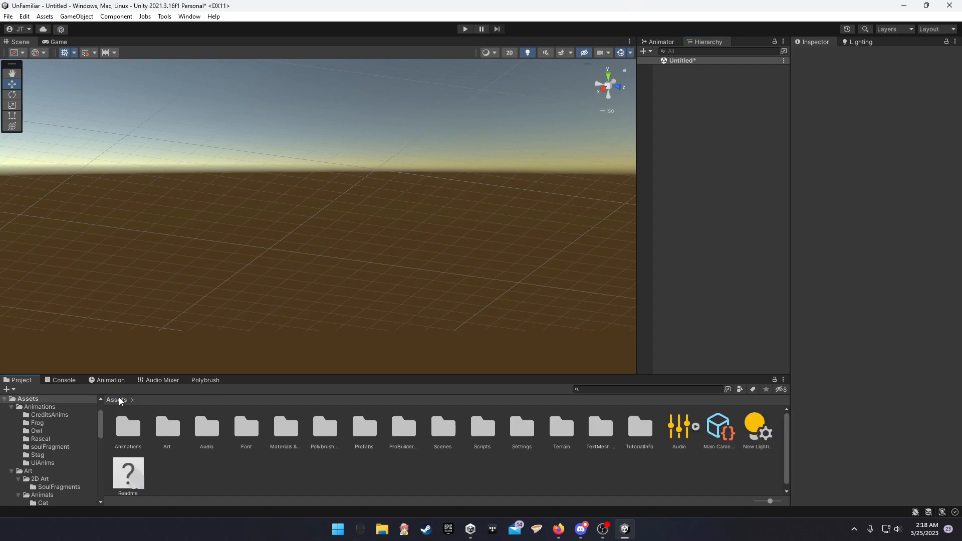
{"action": "double_click", "coordinate": [370, 432]}
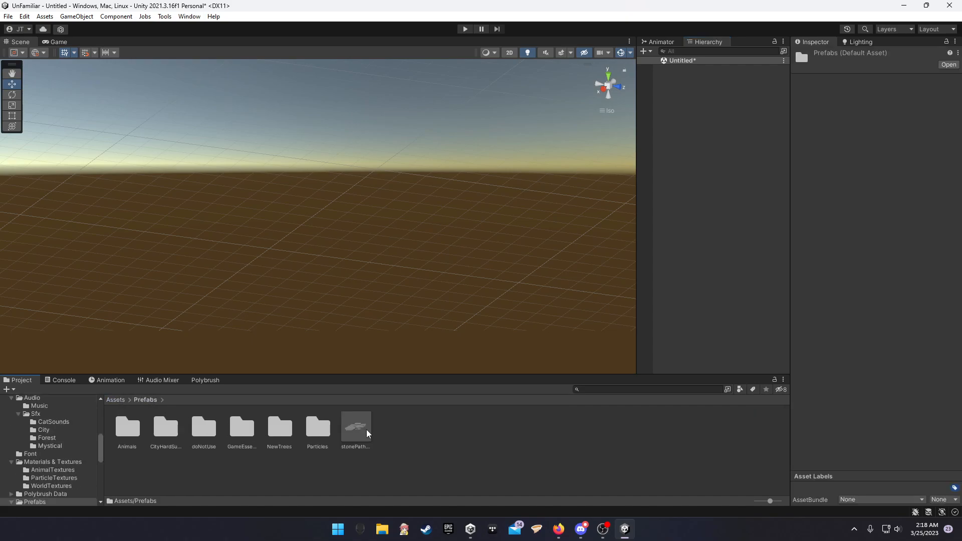
{"action": "double_click", "coordinate": [241, 428]}
{"action": "left_click_drag", "start_coordinate": [352, 431], "coordinate": [317, 251]}
{"action": "left_click_drag", "start_coordinate": [397, 279], "coordinate": [395, 292], "text": "alt"}
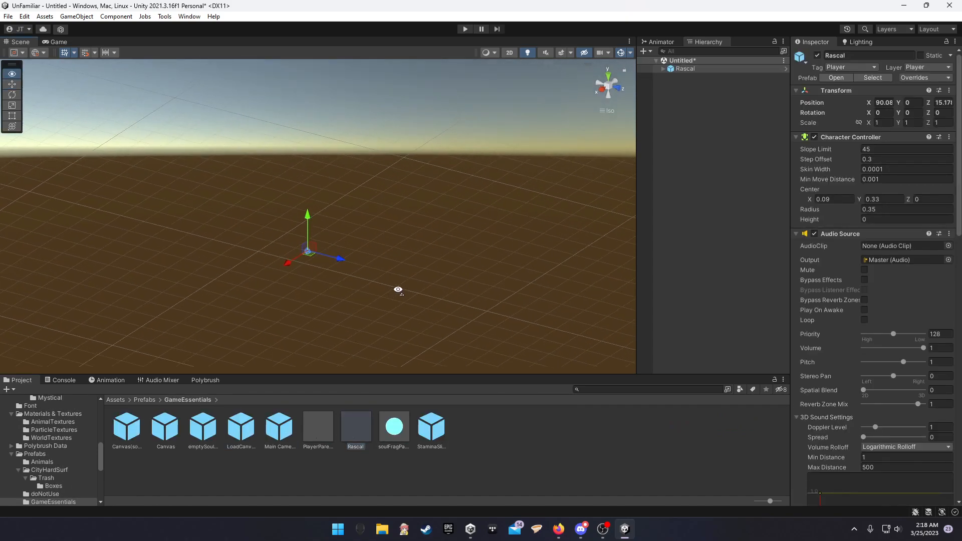
Step: Widen the component properties area, review the placed Rascal's components down to Meow Button (Script), and collapse its Audio Source
{"action": "left_click", "coordinate": [884, 102]}
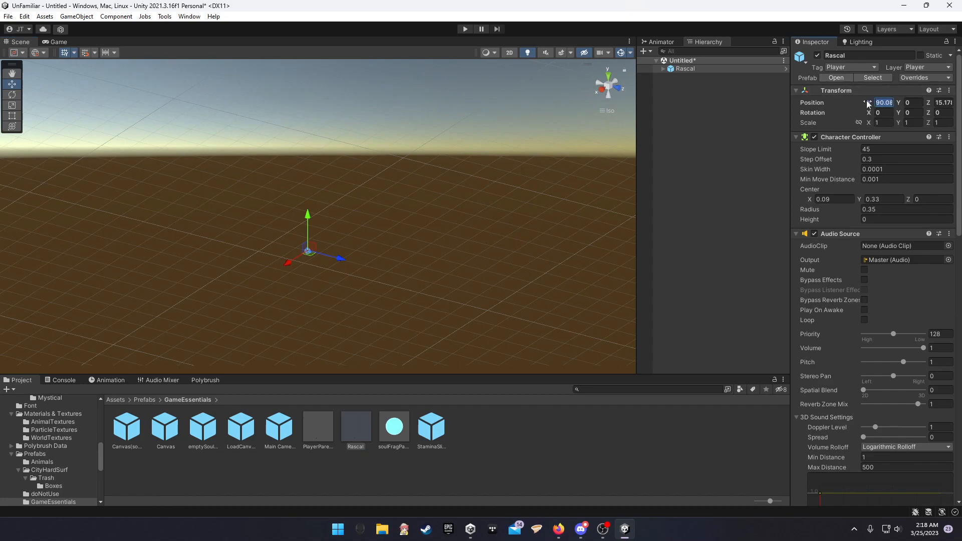
{"action": "left_click_drag", "start_coordinate": [788, 115], "coordinate": [656, 116]}
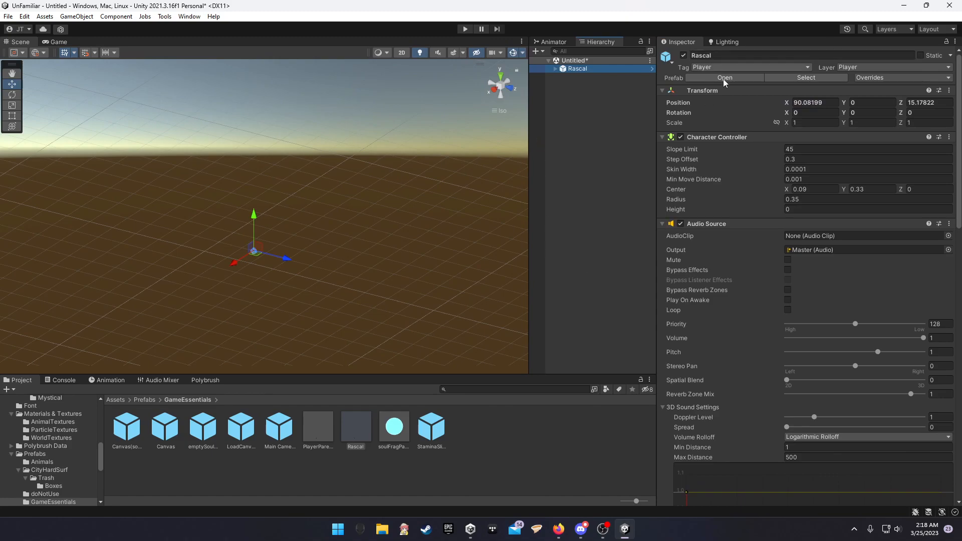
{"action": "scroll", "coordinate": [717, 137], "scroll_direction": "down", "scroll_amount": 10}
{"action": "scroll", "coordinate": [721, 300], "scroll_direction": "down", "scroll_amount": 10}
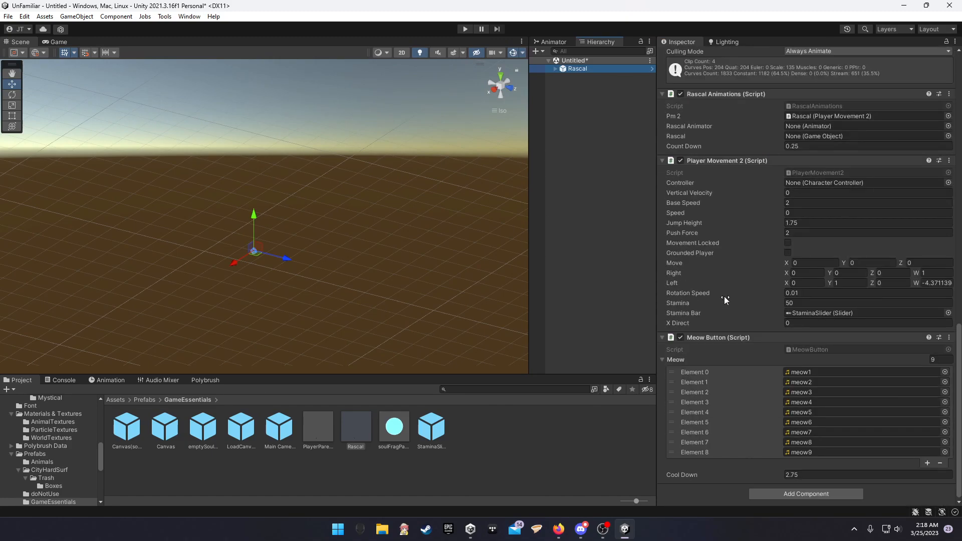
{"action": "scroll", "coordinate": [725, 353], "scroll_direction": "up", "scroll_amount": 11}
{"action": "scroll", "coordinate": [726, 347], "scroll_direction": "up", "scroll_amount": 8}
{"action": "scroll", "coordinate": [726, 346], "scroll_direction": "down", "scroll_amount": 2}
{"action": "scroll", "coordinate": [689, 282], "scroll_direction": "up", "scroll_amount": 2}
{"action": "left_click", "coordinate": [664, 223]}
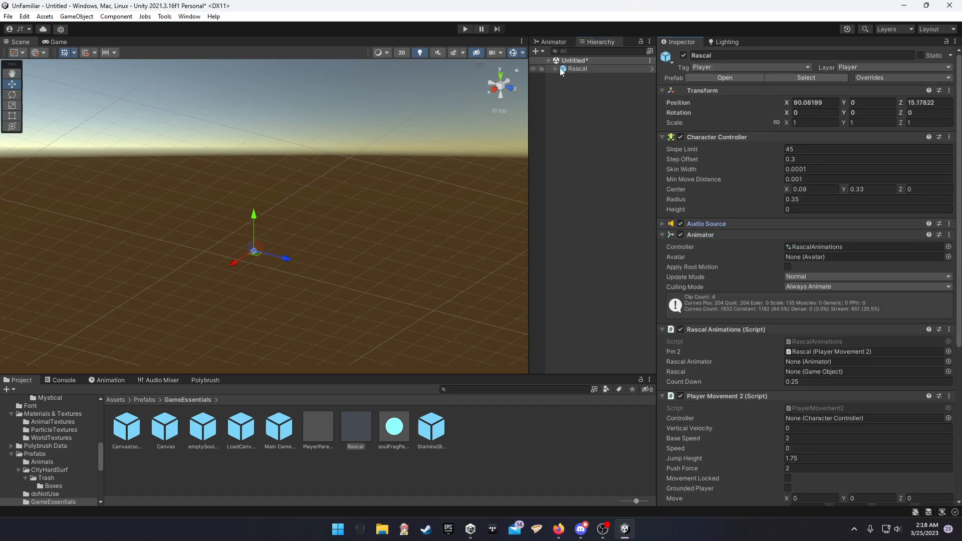
Step: Expand the Rascal object and inspect its Armature.001 and Rascal2.0_AT.001 children
{"action": "left_click", "coordinate": [598, 69]}
{"action": "left_click", "coordinate": [555, 68]}
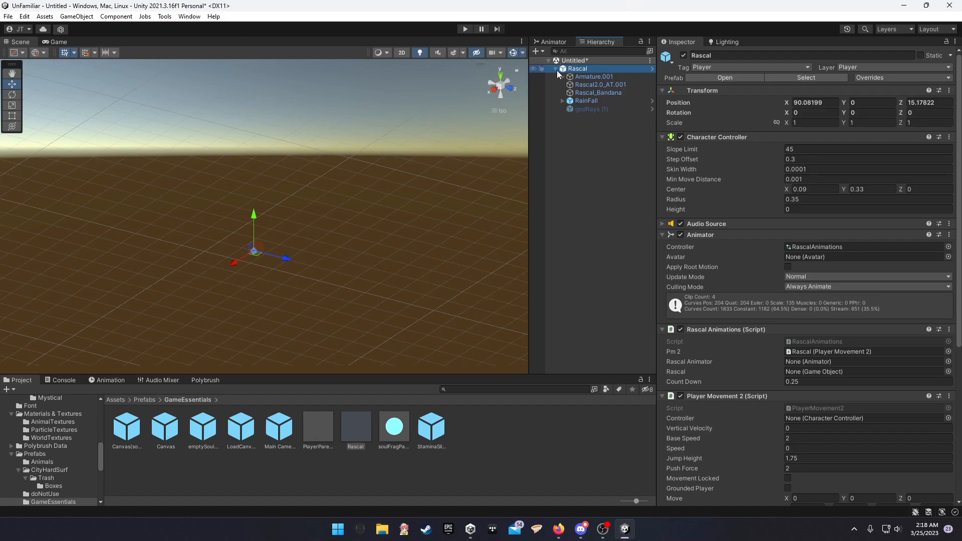
{"action": "left_click", "coordinate": [608, 78]}
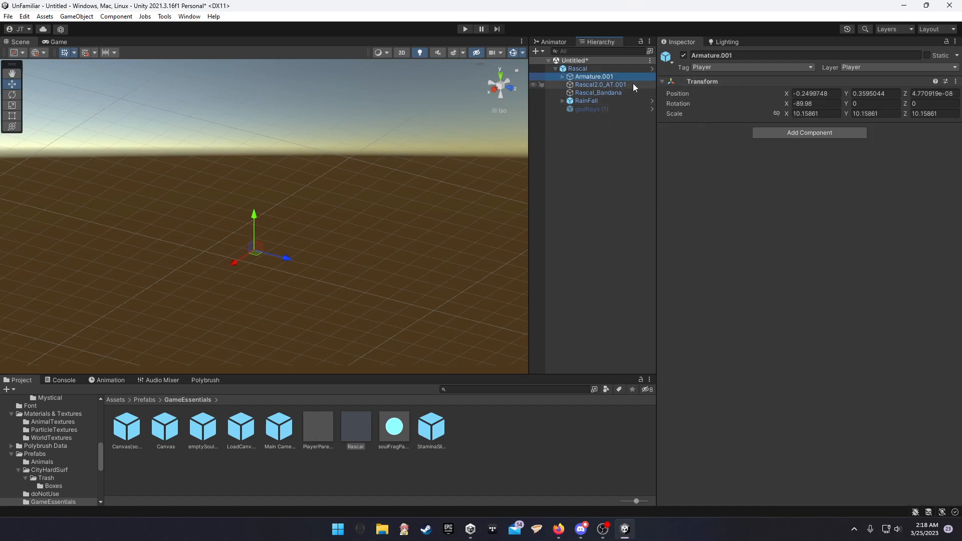
{"action": "left_click", "coordinate": [633, 85]}
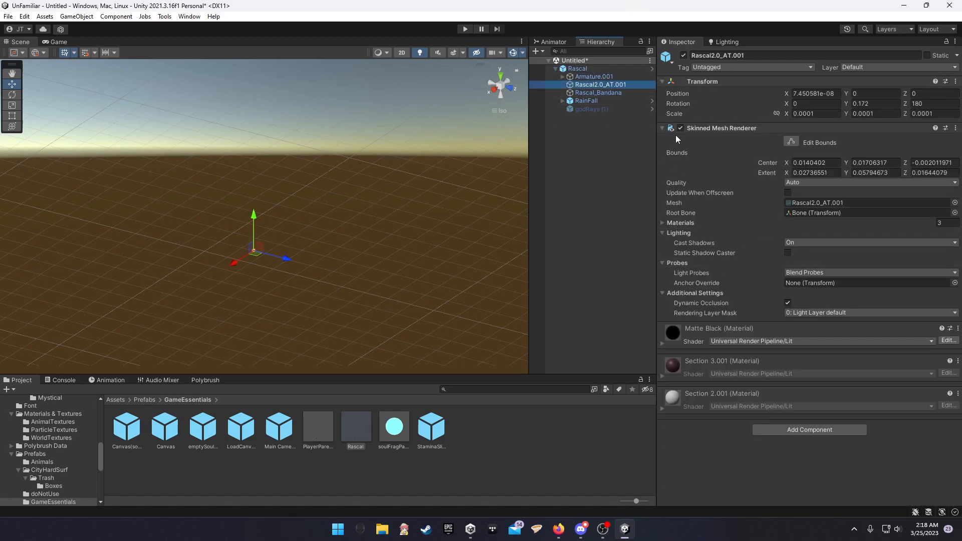
Step: Inspect Rascal's Rascal_Bandana, RainFall and godRays (1) child objects, ending with RainFall selected
{"action": "left_click", "coordinate": [611, 95]}
{"action": "left_click", "coordinate": [606, 100]}
{"action": "left_click", "coordinate": [597, 110]}
{"action": "left_click", "coordinate": [601, 103]}
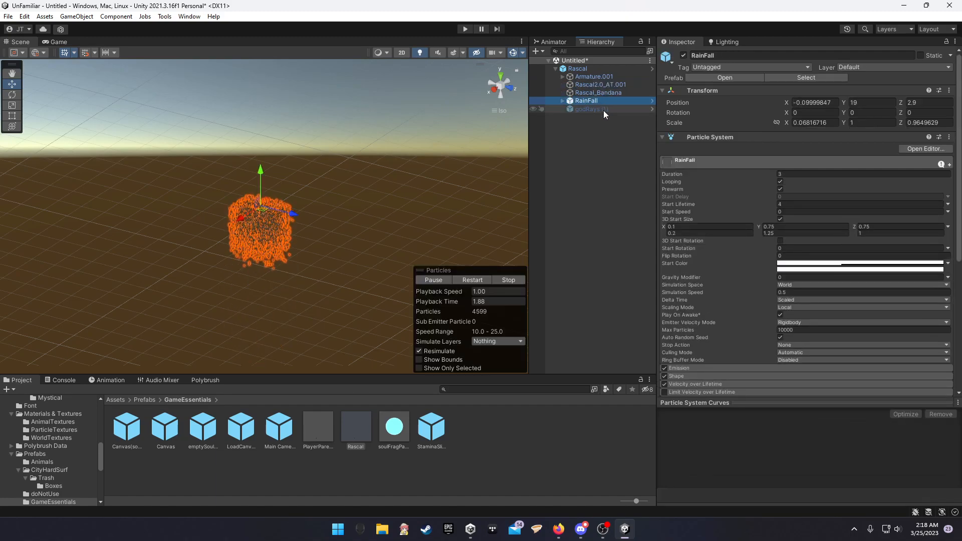
{"action": "left_click", "coordinate": [603, 110]}
{"action": "left_click", "coordinate": [597, 100]}
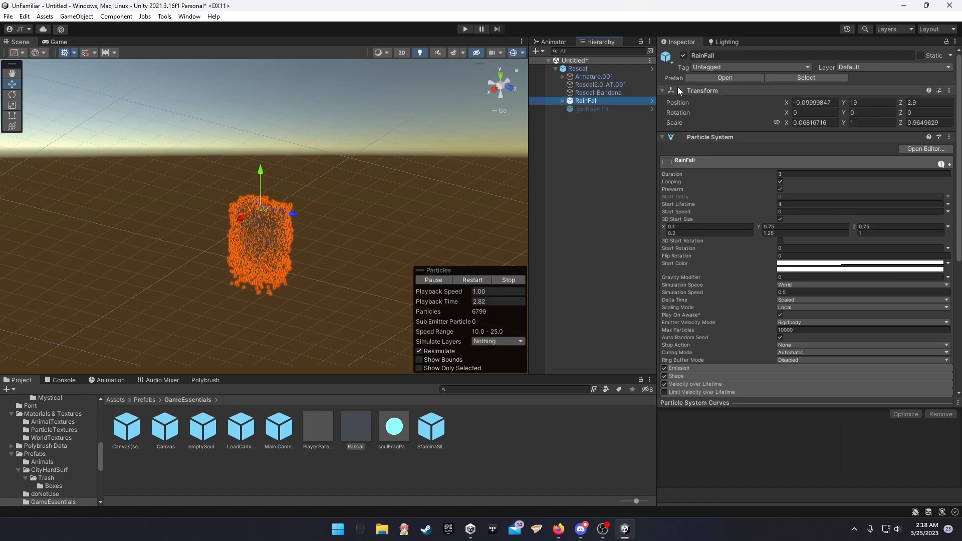
Step: Toggle the RainFall object inactive and active again to demonstrate switching the rain on and off
{"action": "left_click", "coordinate": [684, 57]}
{"action": "left_click", "coordinate": [685, 57]}
{"action": "left_click", "coordinate": [684, 57]}
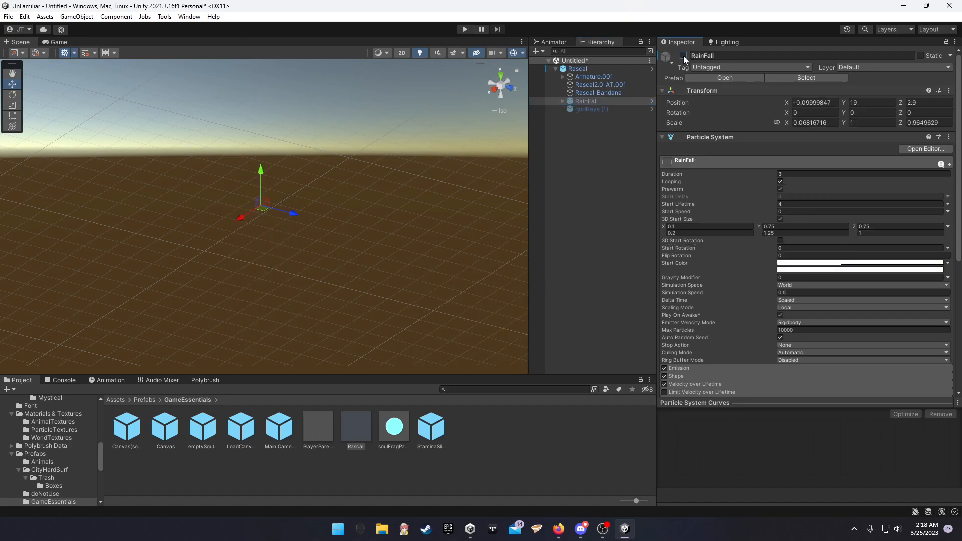
{"action": "left_click", "coordinate": [684, 56]}
{"action": "left_click", "coordinate": [594, 125]}
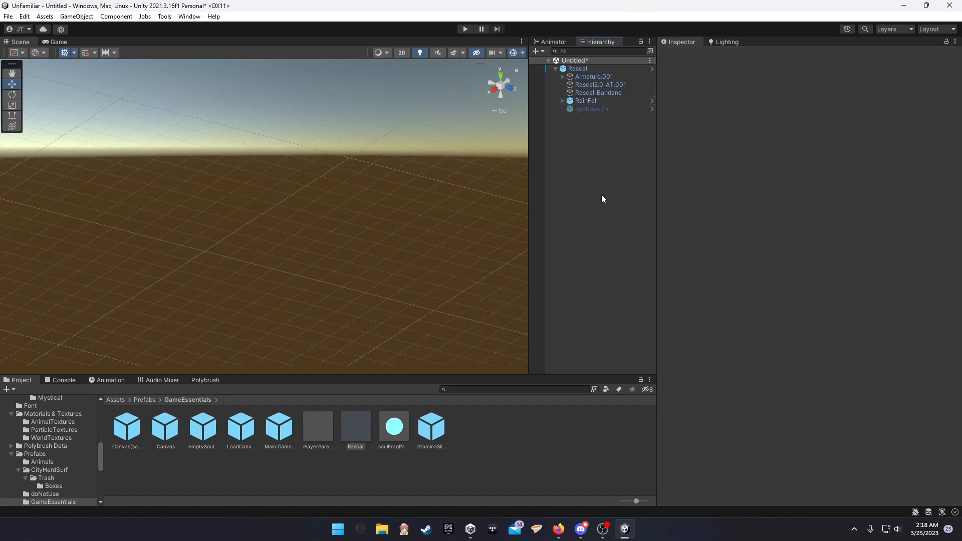
{"action": "left_click", "coordinate": [601, 101]}
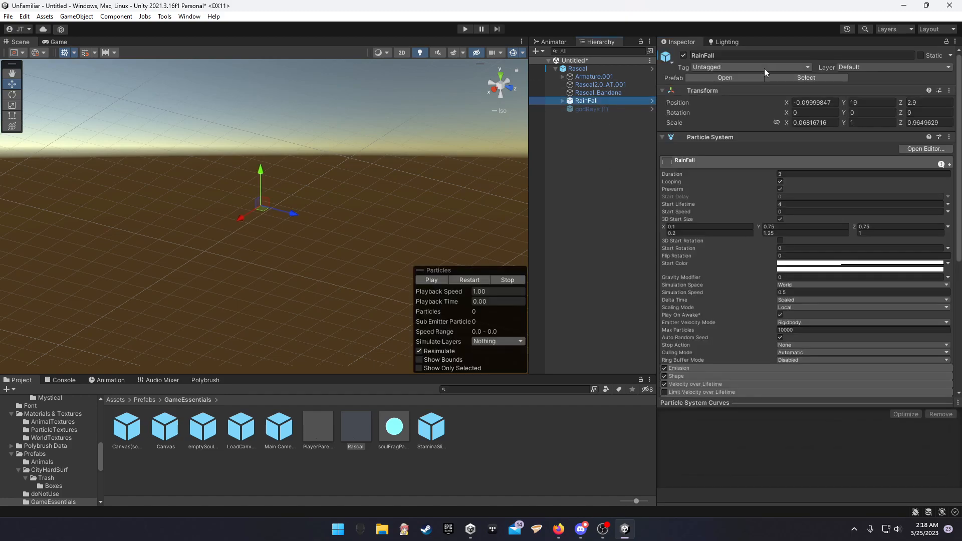
{"action": "left_click", "coordinate": [684, 56]}
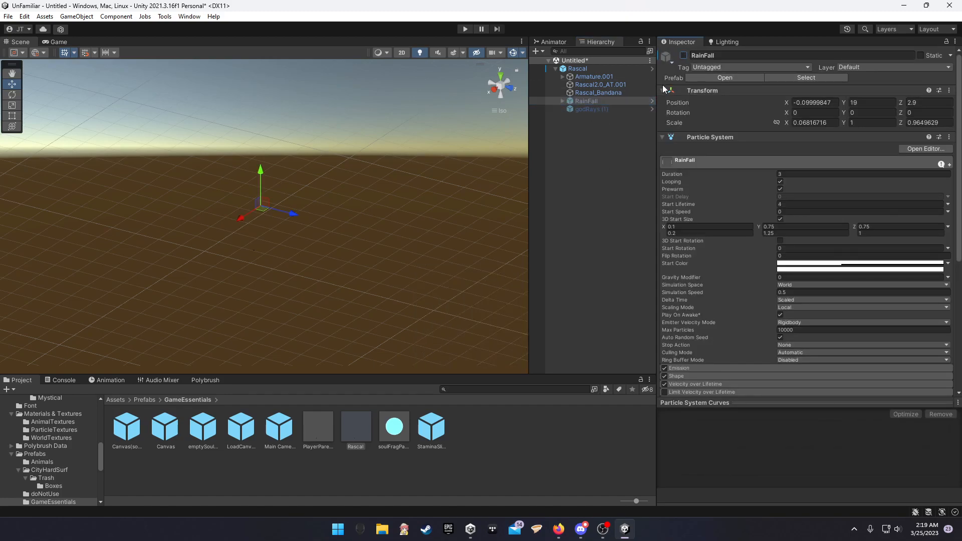
{"action": "left_click", "coordinate": [683, 56]}
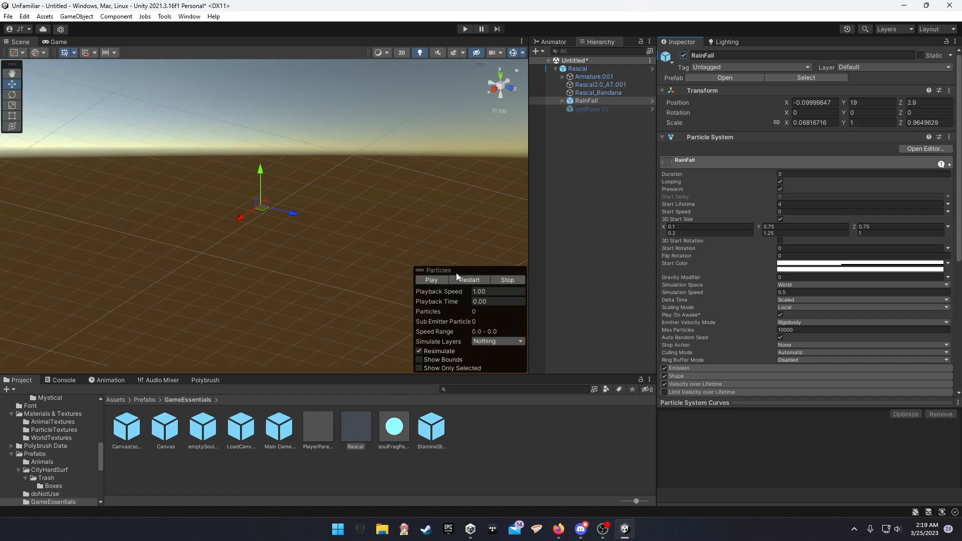
Step: Select the Rascal parent object and collapse its Animator, Rascal Animations, Player Movement 2 and Meow Button components
{"action": "scroll", "coordinate": [730, 259], "scroll_direction": "down", "scroll_amount": 2}
{"action": "scroll", "coordinate": [668, 149], "scroll_direction": "up", "scroll_amount": 2}
{"action": "left_click", "coordinate": [578, 68]}
{"action": "left_click", "coordinate": [548, 60]}
{"action": "left_click", "coordinate": [549, 60]}
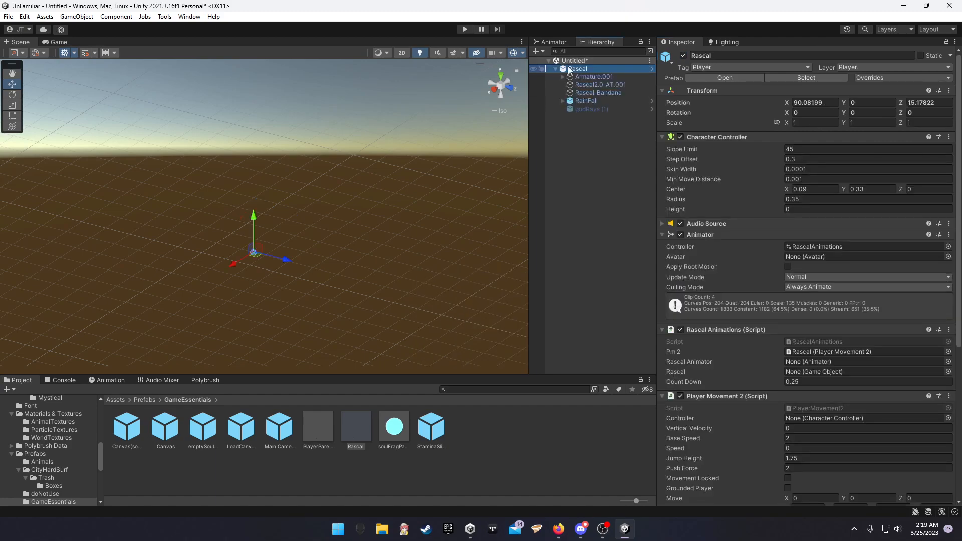
{"action": "left_click", "coordinate": [662, 234]}
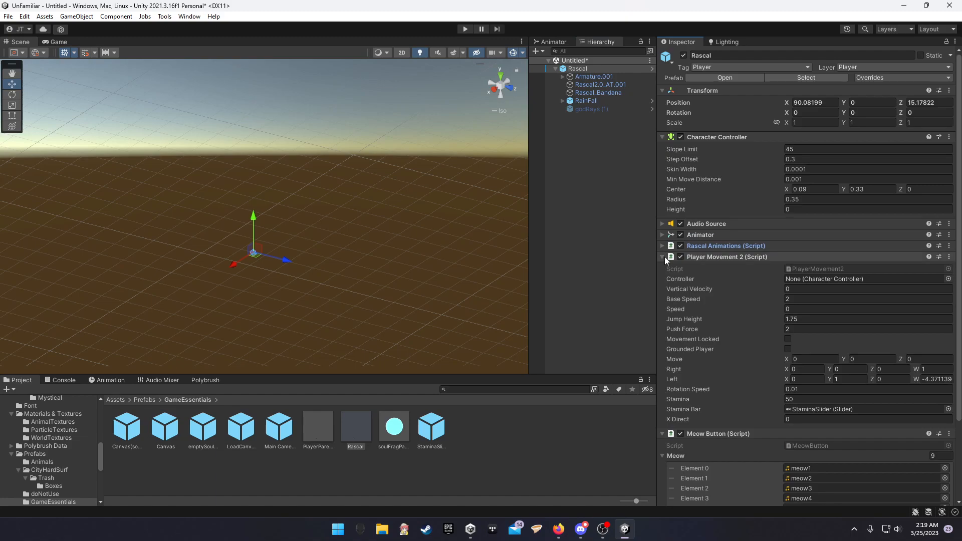
{"action": "left_click", "coordinate": [662, 256]}
{"action": "left_click", "coordinate": [661, 268]}
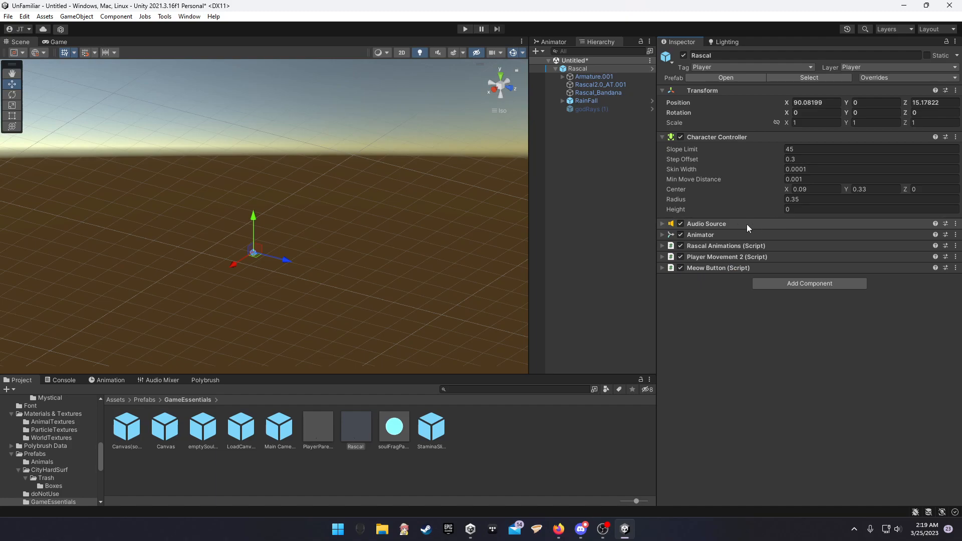
Step: Expand Rascal Animations (Script) and assign Rascal's own Animator component to its Rascal Animator field
{"action": "left_click", "coordinate": [660, 236]}
{"action": "left_click", "coordinate": [662, 237]}
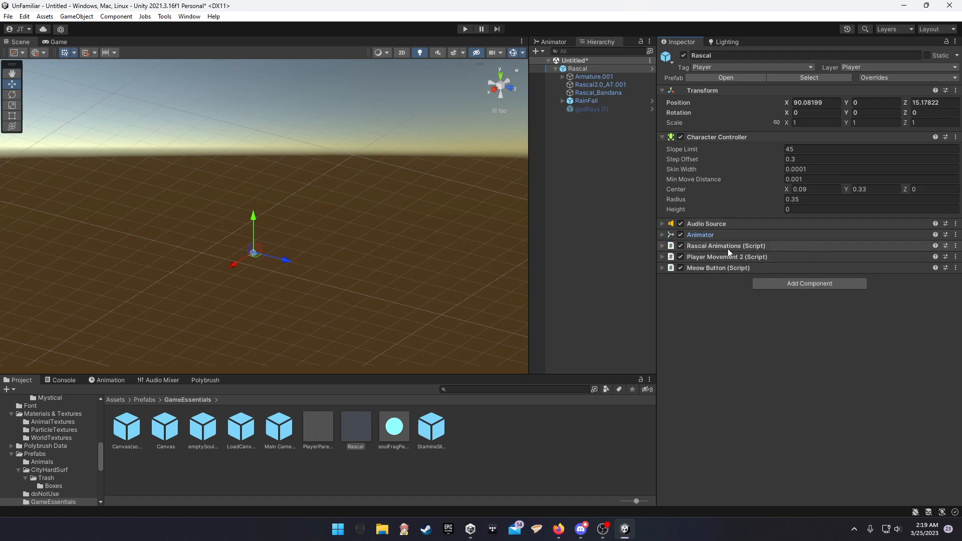
{"action": "left_click", "coordinate": [661, 246]}
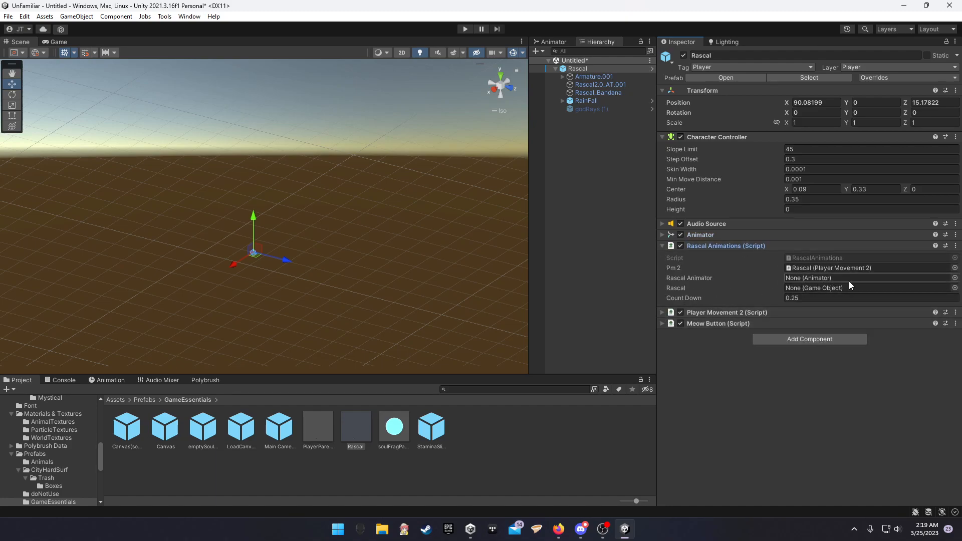
{"action": "left_click", "coordinate": [662, 312]}
{"action": "left_click", "coordinate": [662, 313]}
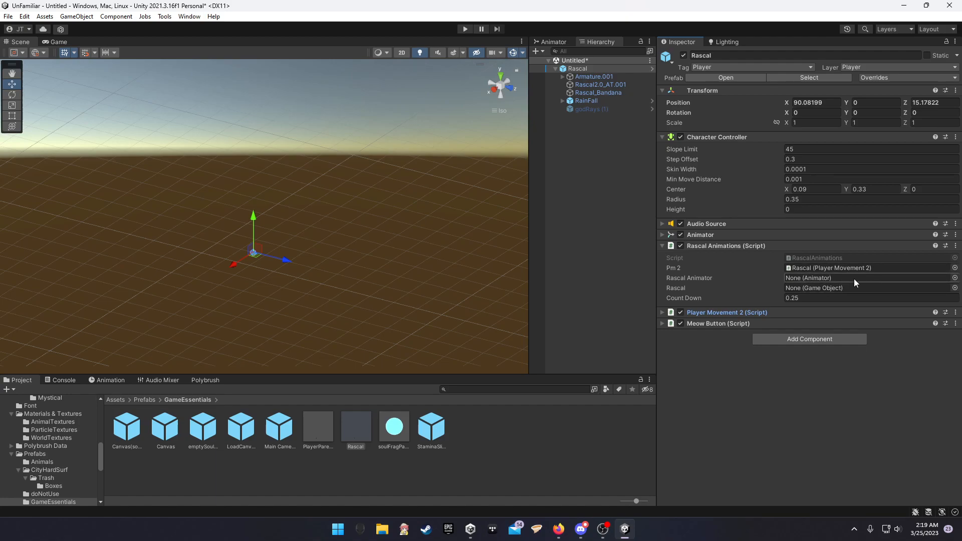
{"action": "left_click_drag", "start_coordinate": [749, 235], "coordinate": [813, 279]}
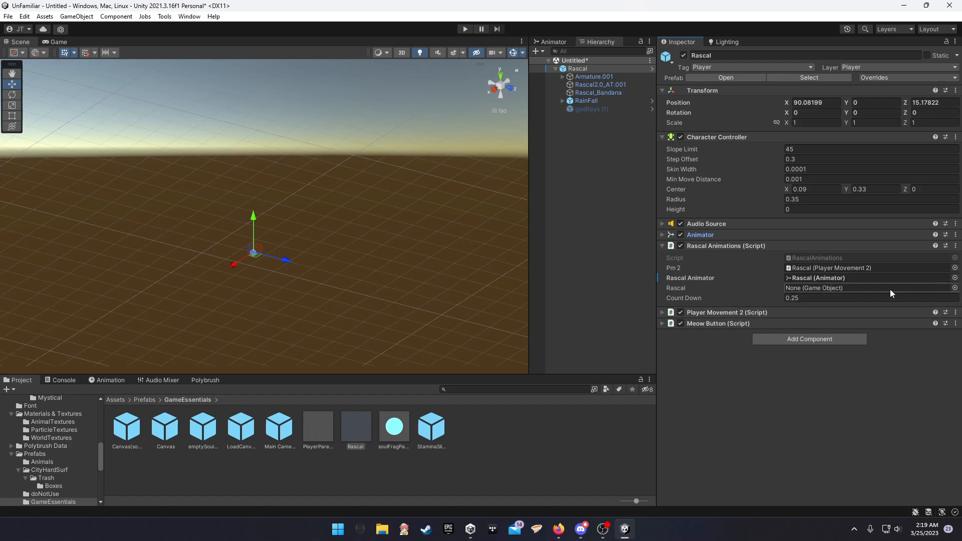
Step: Run the scene briefly to check the Rascal Animations references, stop it, and collapse that script
{"action": "left_click", "coordinate": [466, 29]}
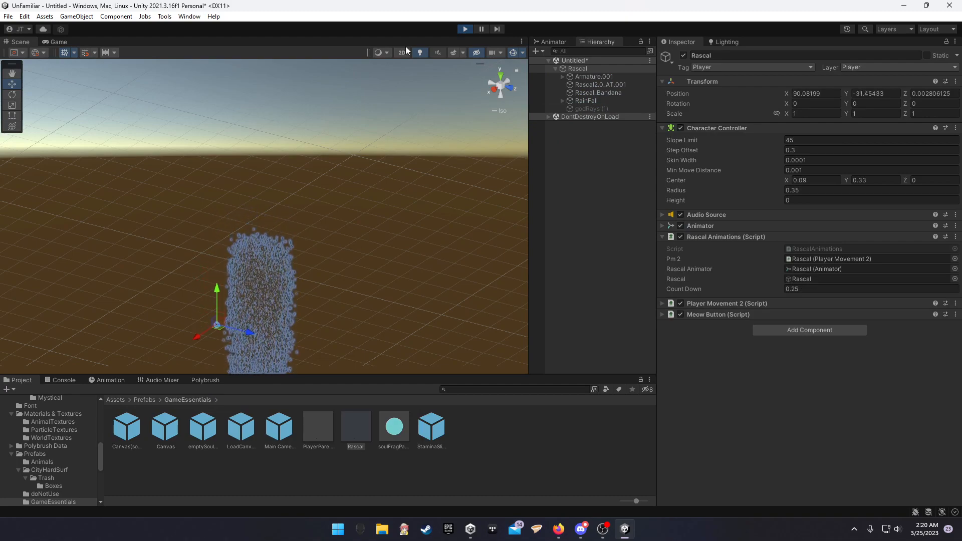
{"action": "left_click", "coordinate": [464, 29]}
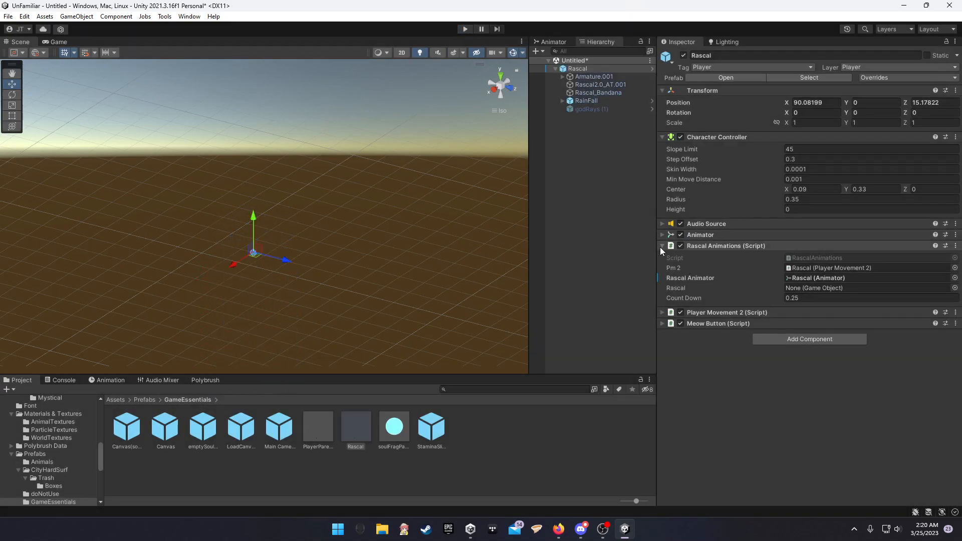
{"action": "left_click", "coordinate": [661, 247]}
Step: Expand Player Movement 2 (Script), run the scene briefly to check its Controller reference, and look for errors in the Console
{"action": "left_click", "coordinate": [663, 257]}
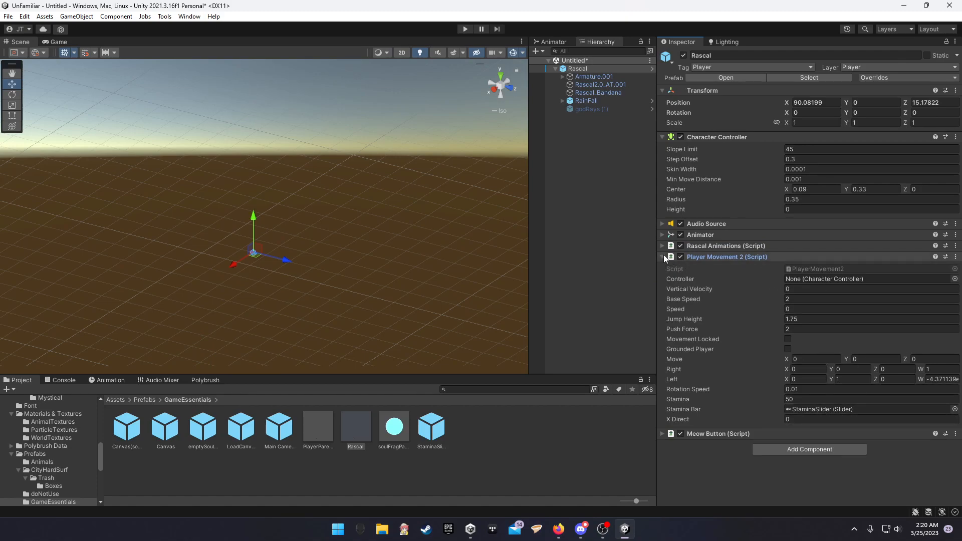
{"action": "key", "text": "ctrl+p"}
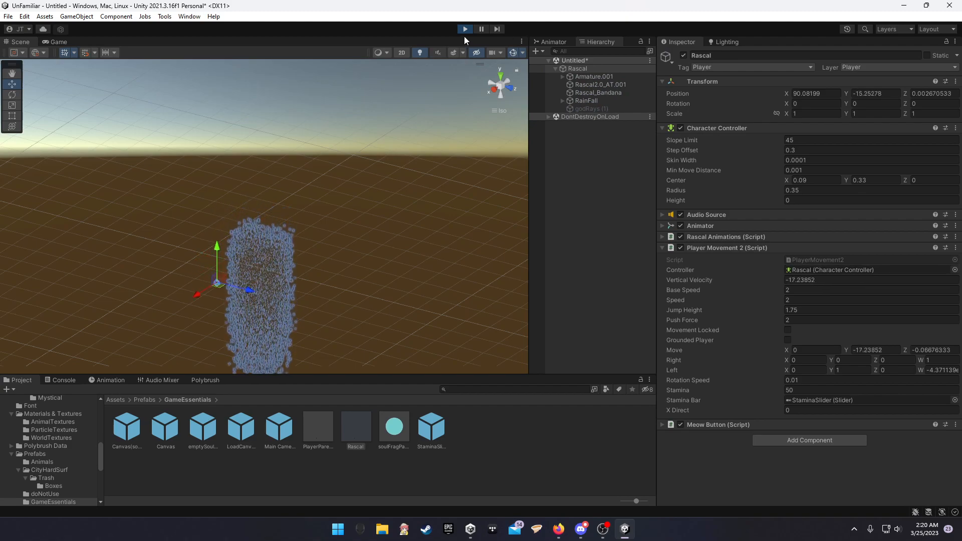
{"action": "left_click", "coordinate": [464, 30]}
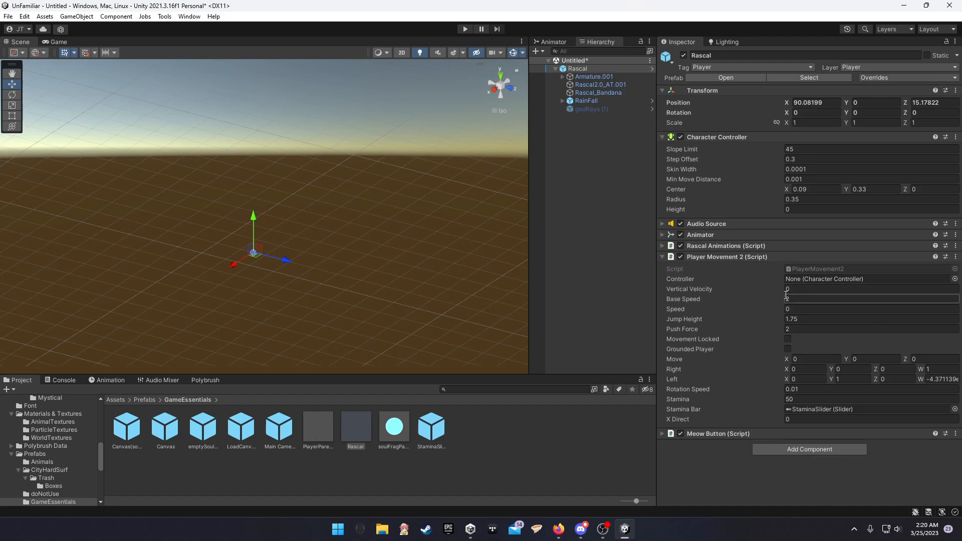
{"action": "left_click", "coordinate": [63, 380]}
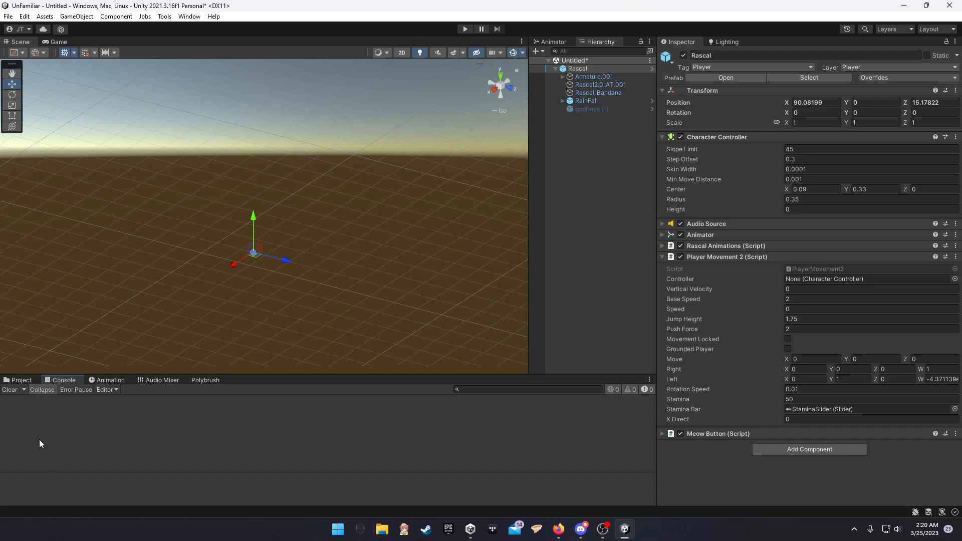
{"action": "left_click", "coordinate": [21, 381]}
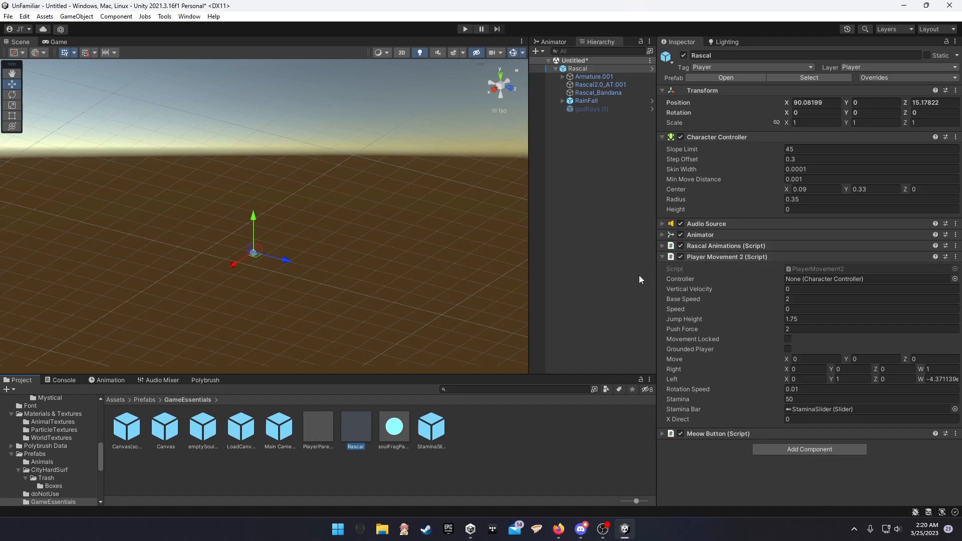
{"action": "left_click", "coordinate": [662, 256]}
{"action": "left_click", "coordinate": [662, 257]}
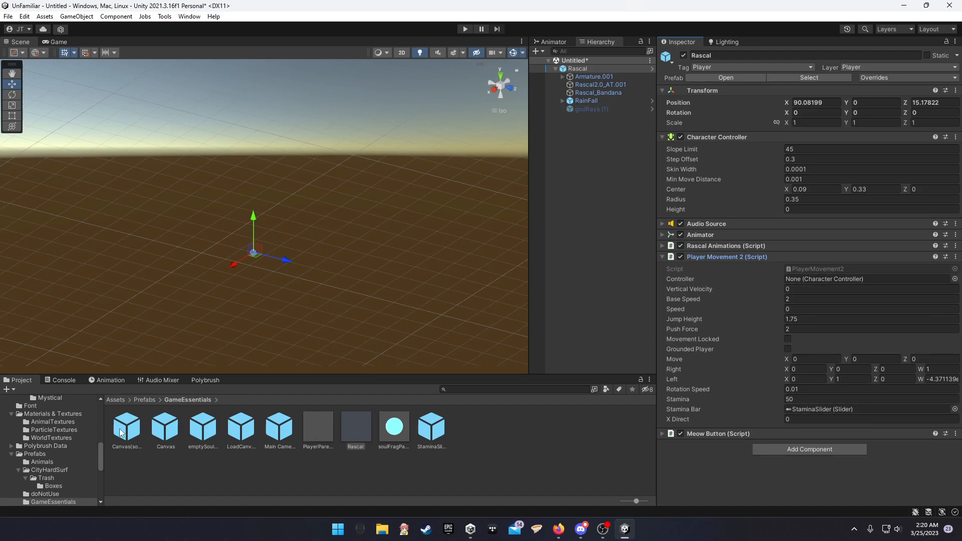
Step: Place the Canvas prefab from the GameEssentials folder in the scene and frame the whole canvas in view
{"action": "left_click_drag", "start_coordinate": [355, 427], "coordinate": [495, 178]}
{"action": "left_click_drag", "start_coordinate": [360, 263], "coordinate": [294, 245]}
{"action": "right_click_drag", "start_coordinate": [293, 245], "coordinate": [283, 164]}
{"action": "middle_click_drag", "start_coordinate": [303, 164], "coordinate": [373, 273]}
{"action": "scroll", "coordinate": [322, 266], "scroll_direction": "down", "scroll_amount": 10}
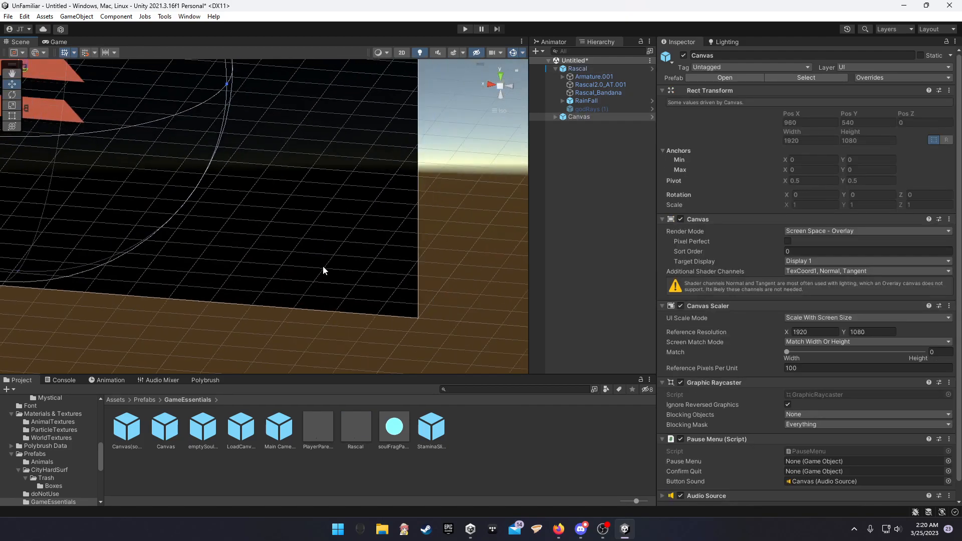
{"action": "middle_click_drag", "start_coordinate": [327, 238], "coordinate": [397, 291]}
{"action": "right_click_drag", "start_coordinate": [398, 291], "coordinate": [288, 265]}
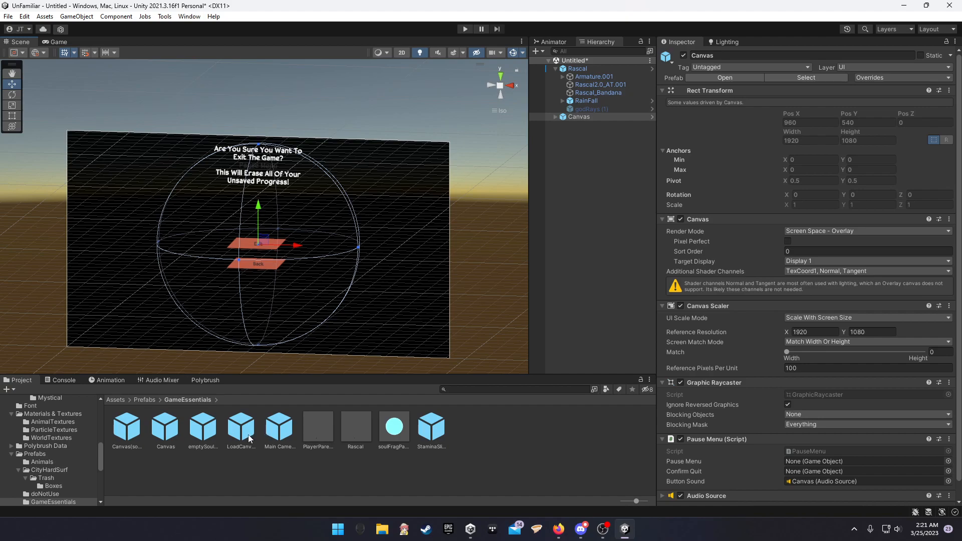
Step: Add the LoadCanvas and Canvas(souls) prefabs to the scene at root level, below Canvas
{"action": "left_click_drag", "start_coordinate": [534, 230], "coordinate": [590, 154]}
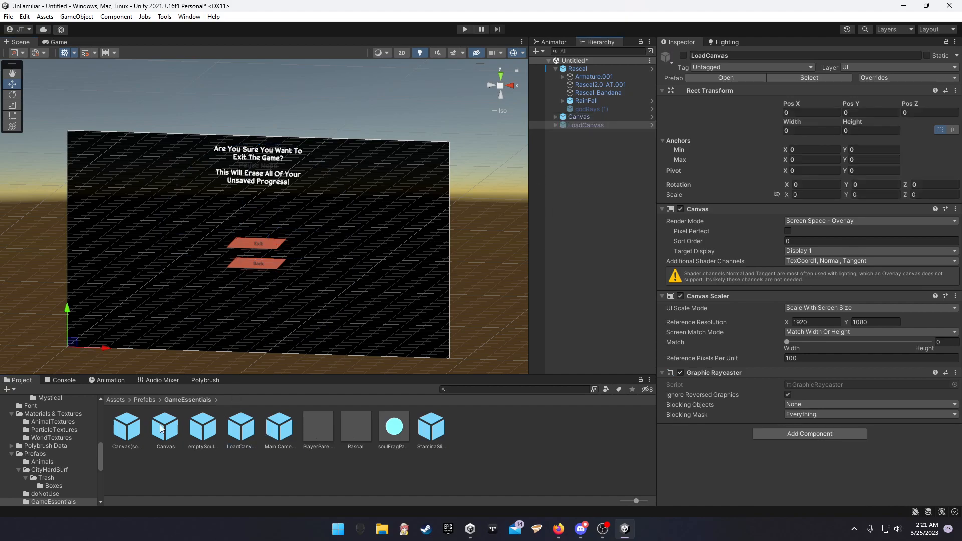
{"action": "left_click_drag", "start_coordinate": [125, 434], "coordinate": [588, 153]}
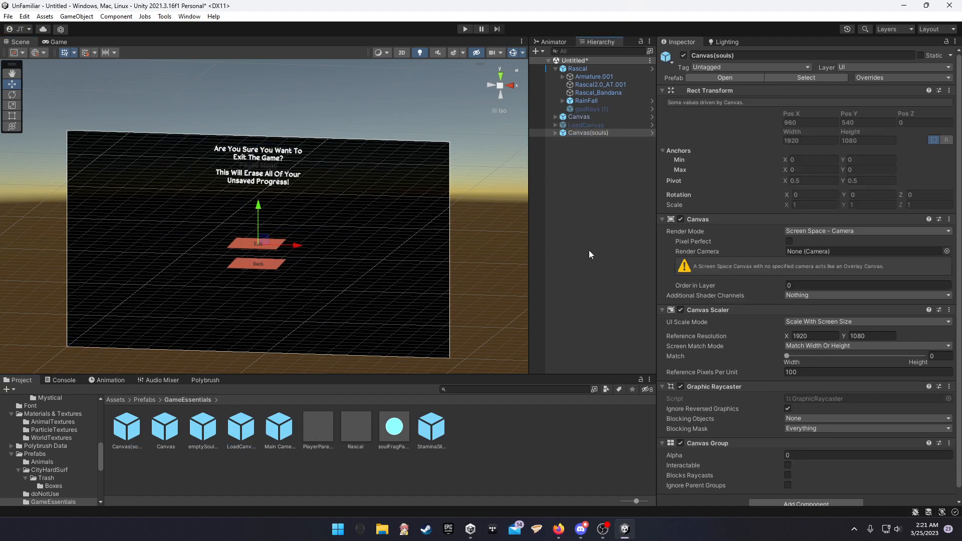
{"action": "left_click", "coordinate": [582, 168]}
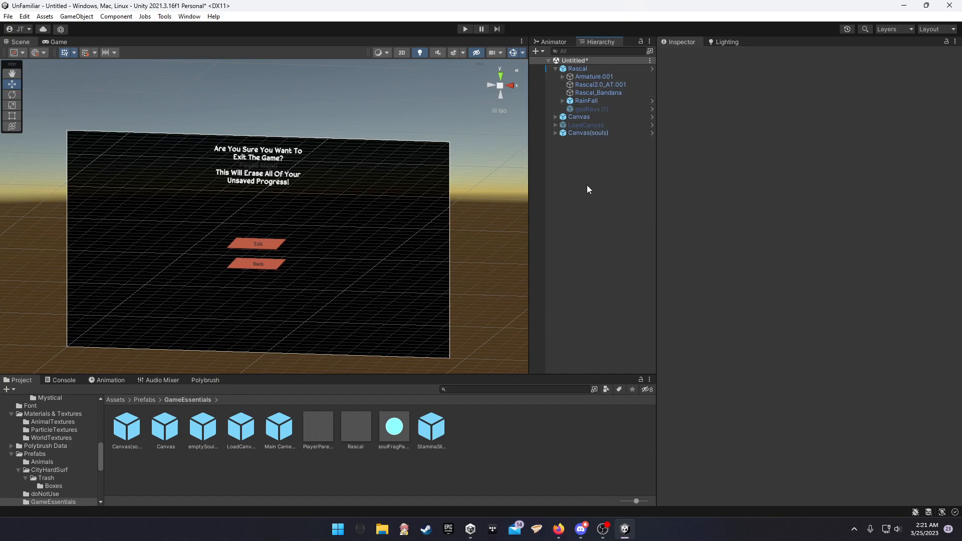
Step: Select Canvas and run the scene briefly to check the object references of its Pause Menu (Script)
{"action": "left_click", "coordinate": [609, 117]}
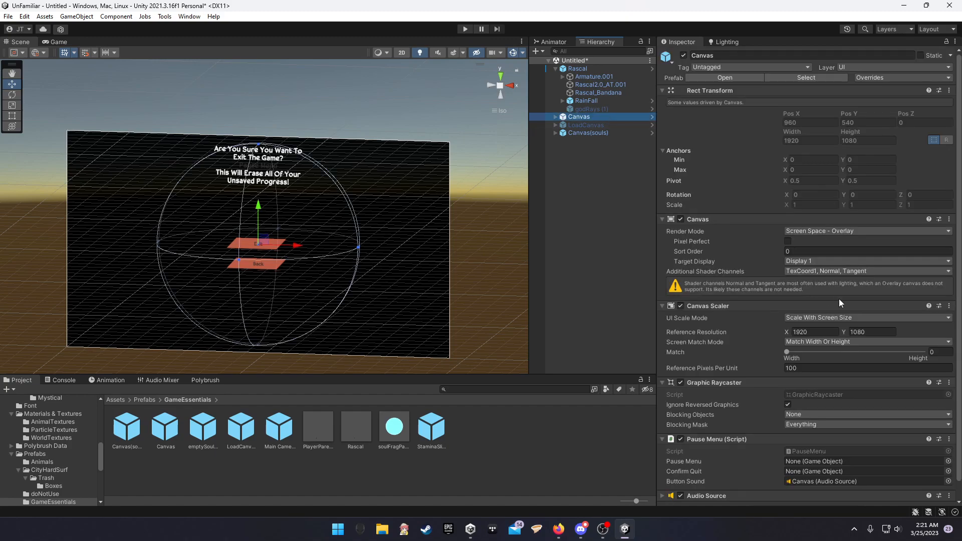
{"action": "scroll", "coordinate": [816, 316], "scroll_direction": "down", "scroll_amount": 1}
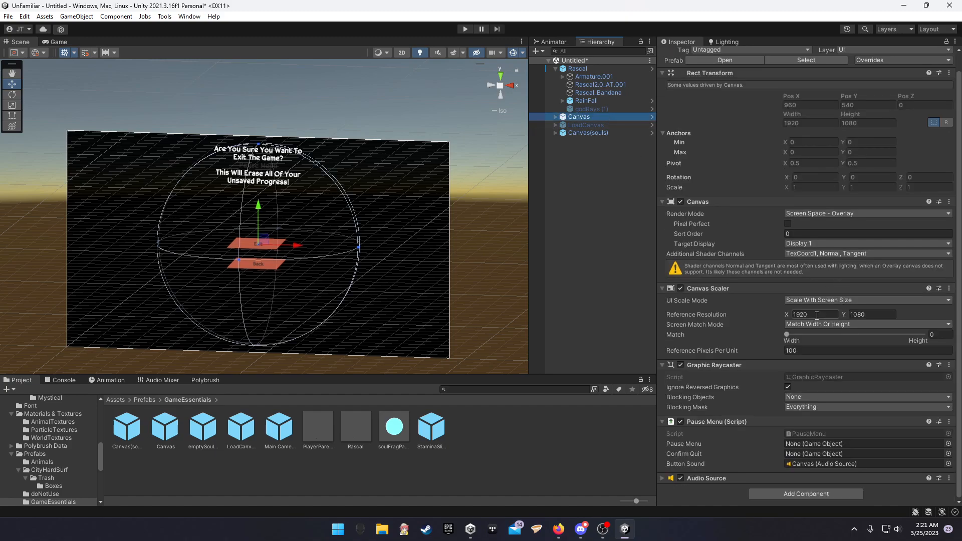
{"action": "left_click", "coordinate": [465, 29]}
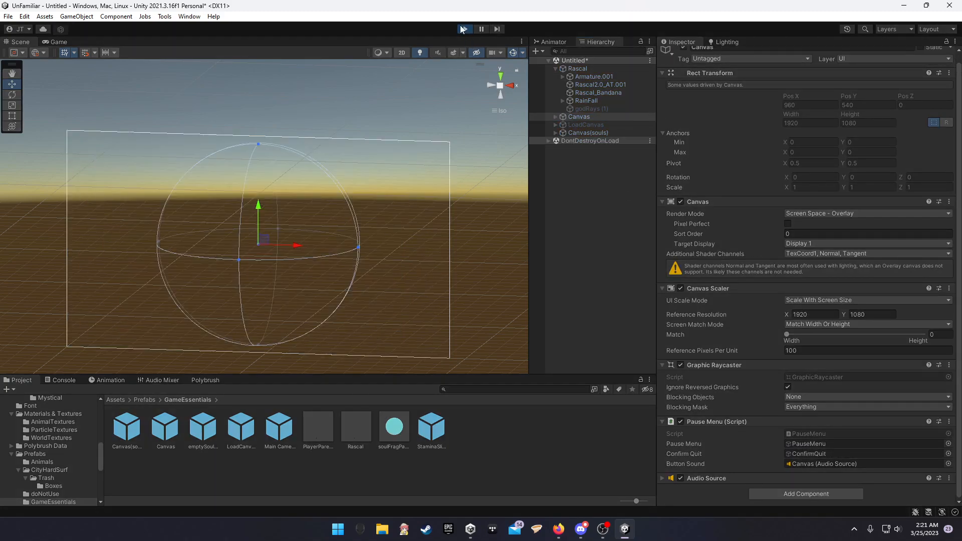
{"action": "left_click", "coordinate": [463, 30]}
Step: Inspect the settings of Canvas(souls) and LoadCanvas, including LoadCanvas's LoadingScreen child
{"action": "left_click", "coordinate": [597, 133]}
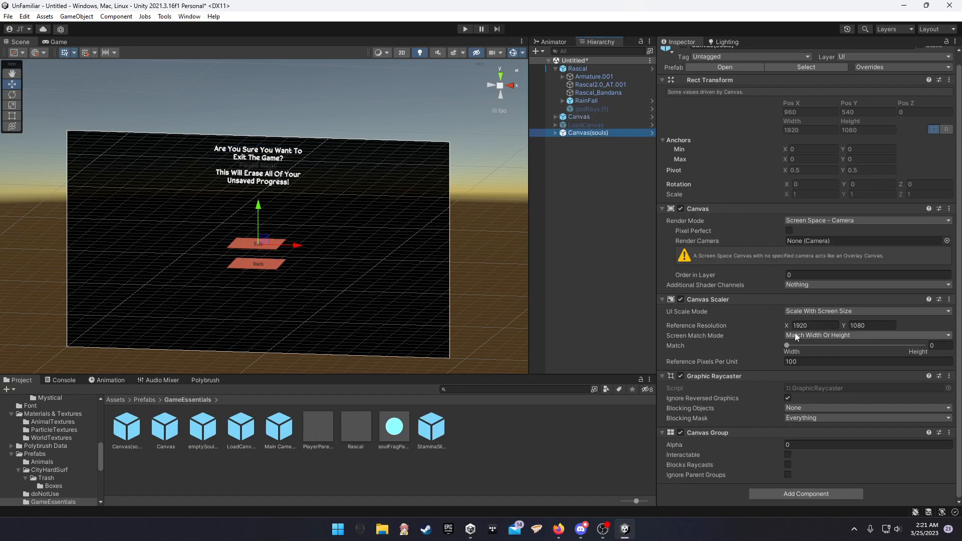
{"action": "scroll", "coordinate": [749, 413], "scroll_direction": "up", "scroll_amount": 1}
{"action": "left_click", "coordinate": [582, 125]}
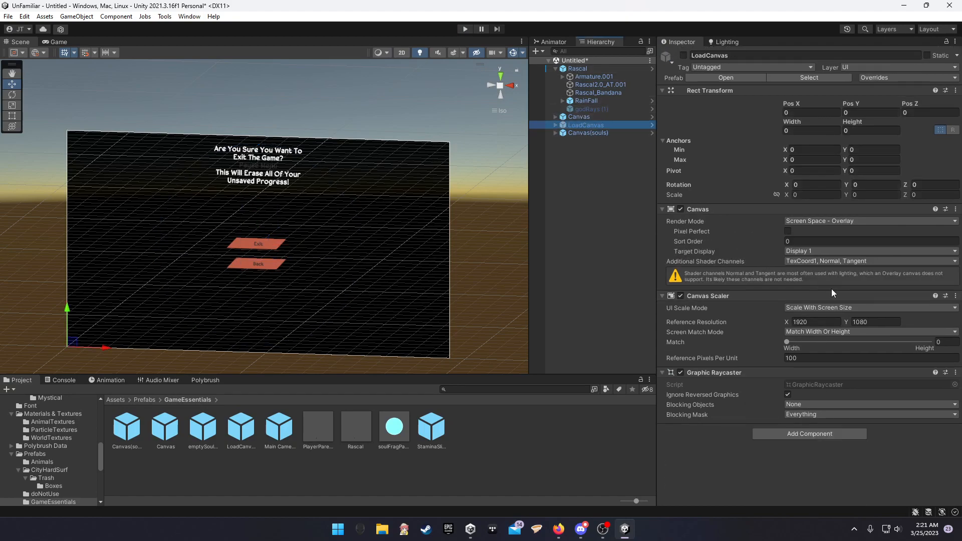
{"action": "left_click", "coordinate": [555, 125]}
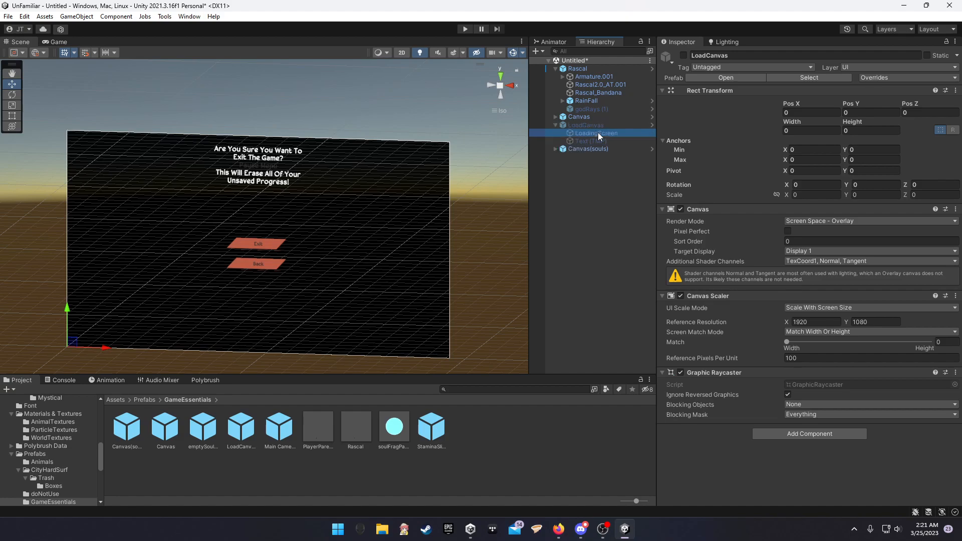
{"action": "left_click", "coordinate": [595, 148]}
{"action": "left_click", "coordinate": [596, 133]}
{"action": "left_click", "coordinate": [555, 125]}
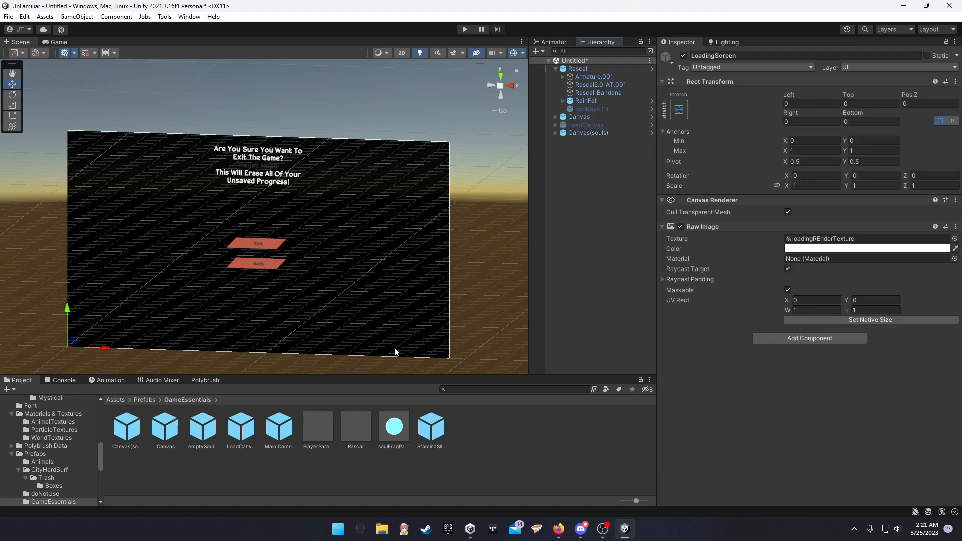
{"action": "left_click_drag", "start_coordinate": [299, 271], "coordinate": [315, 295], "text": "alt"}
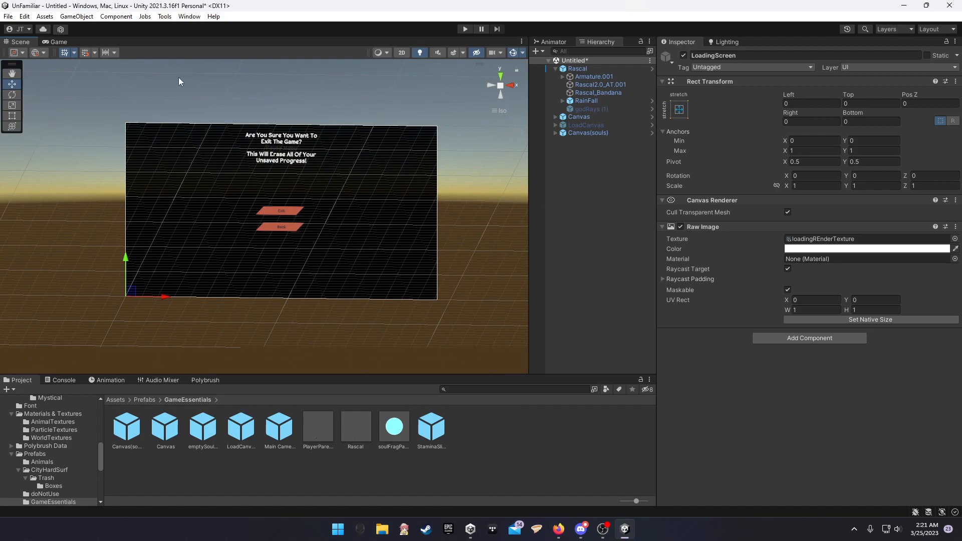
Step: Preview the canvases in the Game view, deactivating Canvas and activating LoadCanvas
{"action": "left_click", "coordinate": [57, 42]}
{"action": "left_click", "coordinate": [578, 116]}
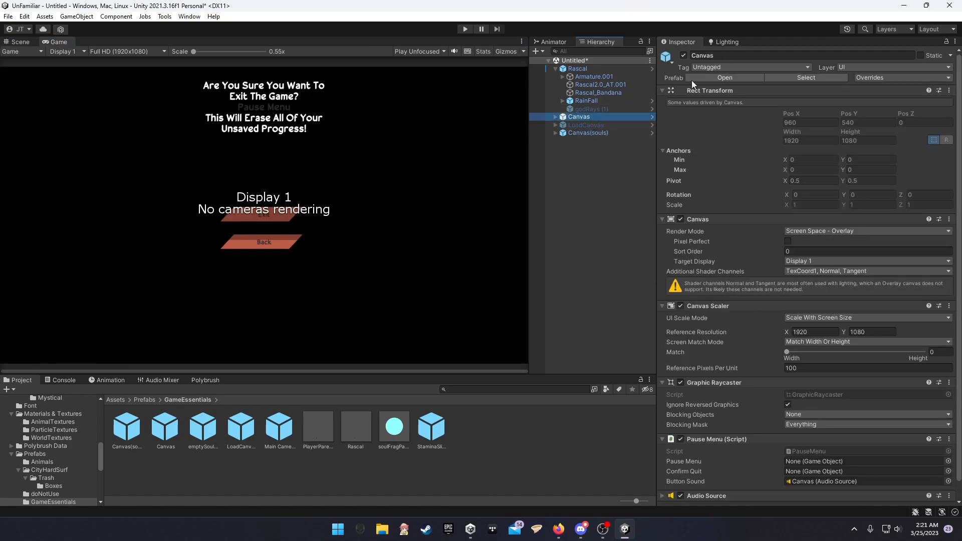
{"action": "left_click", "coordinate": [682, 56]}
{"action": "left_click", "coordinate": [615, 132]}
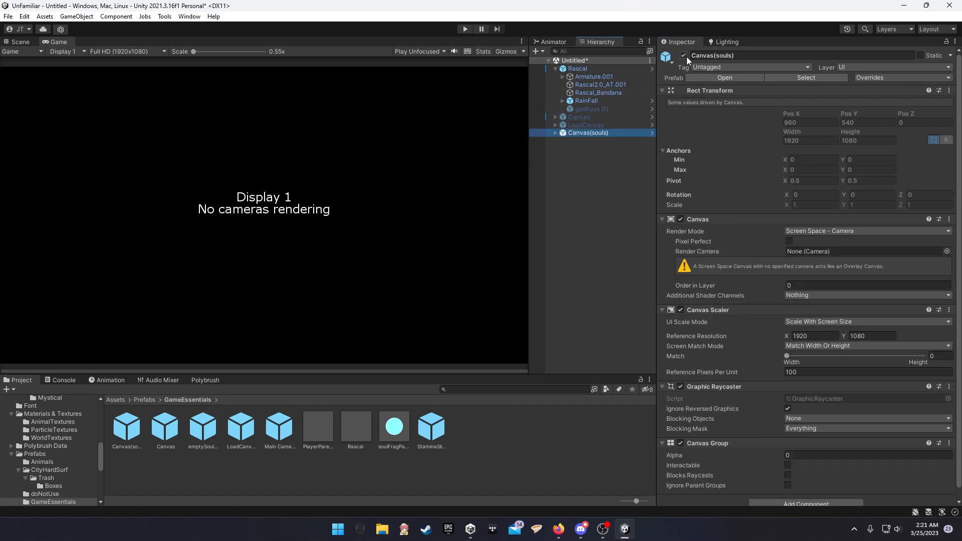
{"action": "left_click", "coordinate": [604, 125]}
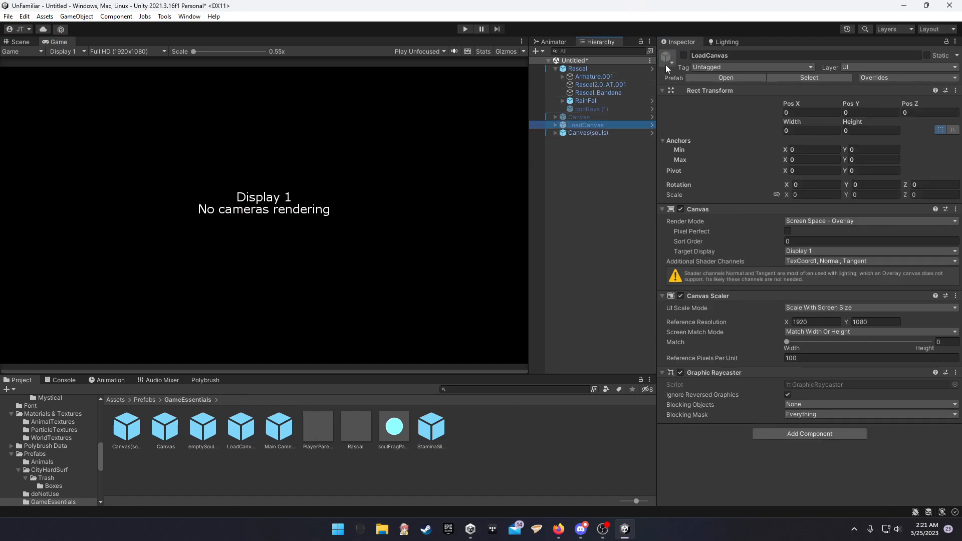
{"action": "left_click", "coordinate": [683, 55]}
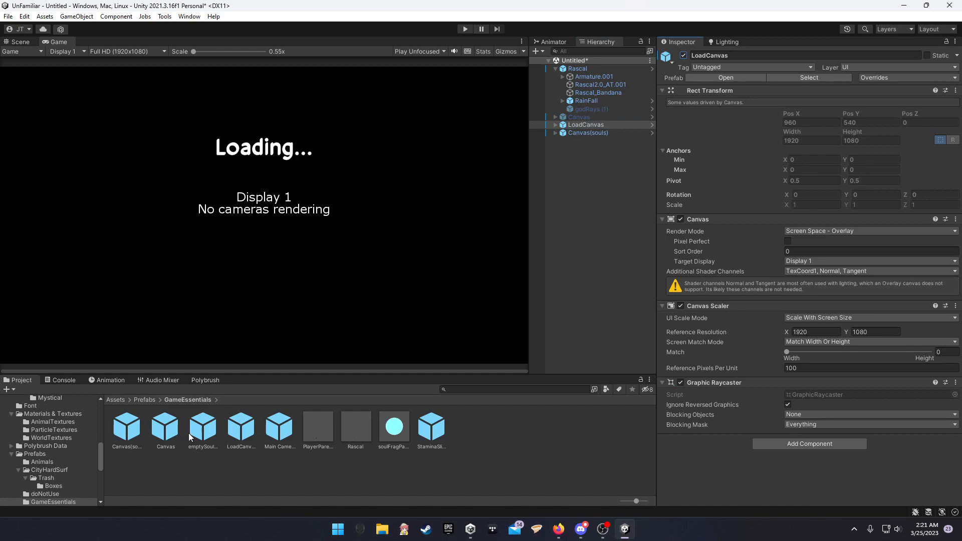
Step: Add the Main Camera prefab from the GameEssentials folder to the scene at root level, below Canvas(souls), and select it
{"action": "left_click_drag", "start_coordinate": [586, 125], "coordinate": [587, 160]}
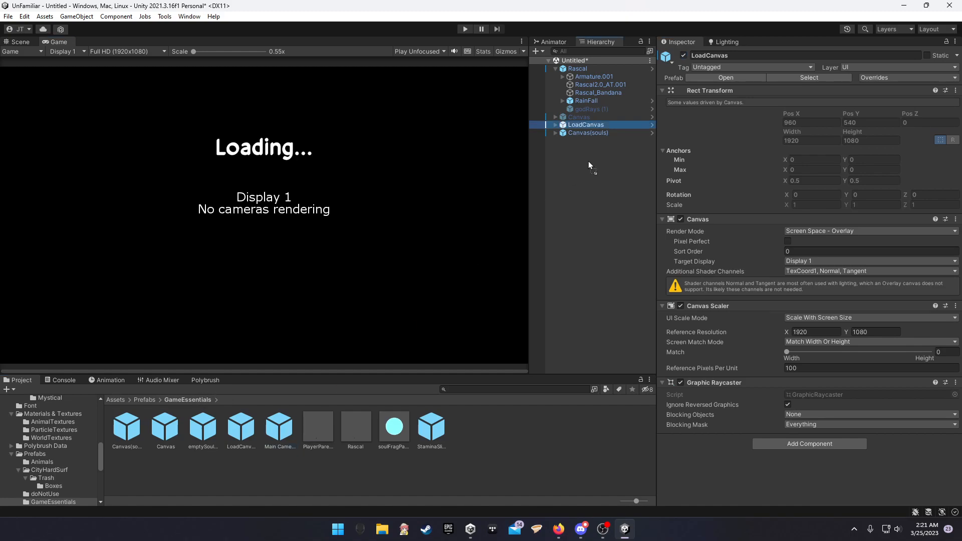
{"action": "left_click_drag", "start_coordinate": [596, 161], "coordinate": [613, 189]}
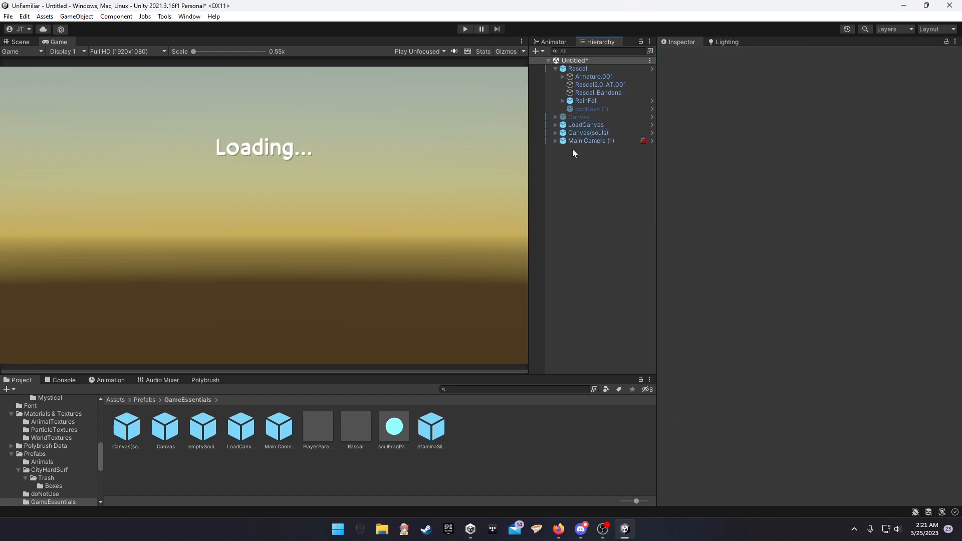
{"action": "left_click", "coordinate": [601, 140]}
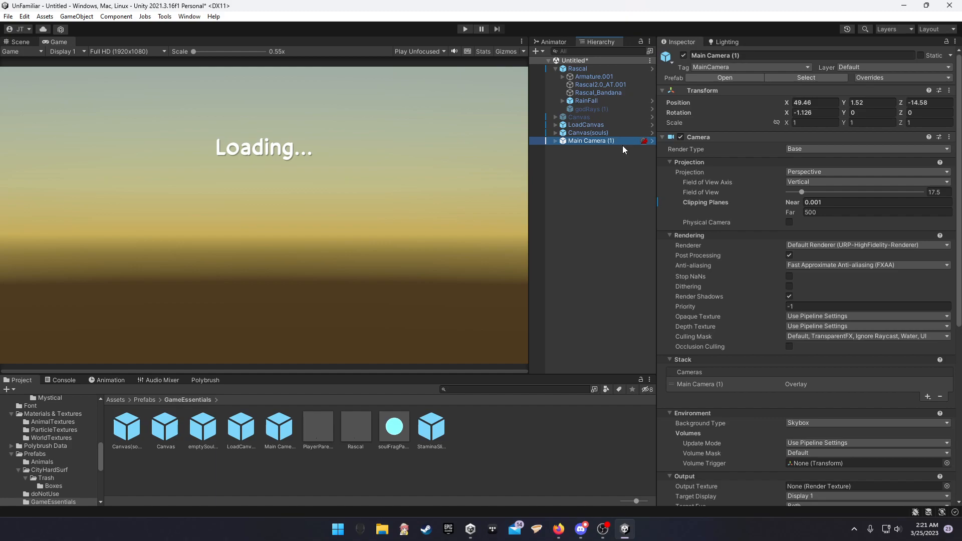
Step: Deactivate the LoadCanvas and Canvas(souls) objects in the scene
{"action": "left_click", "coordinate": [584, 126]}
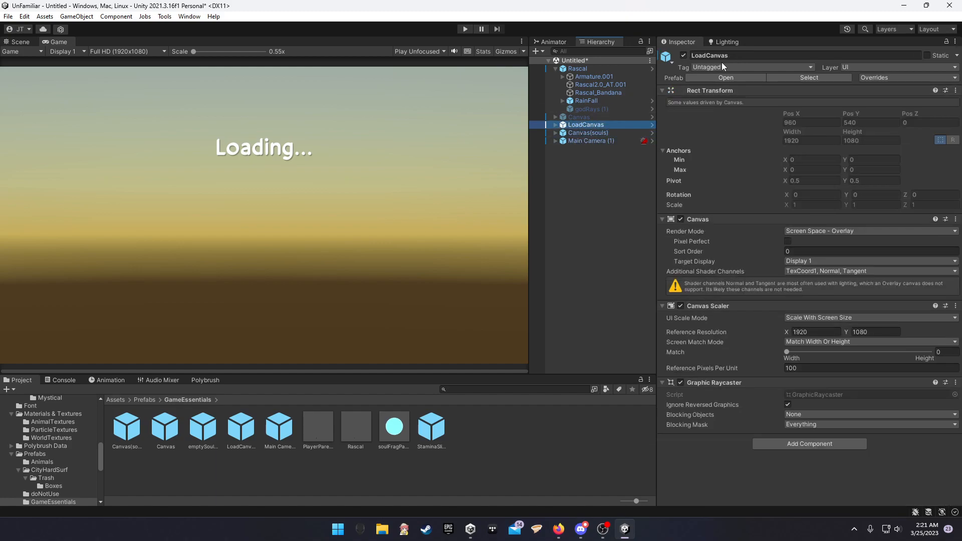
{"action": "left_click", "coordinate": [684, 55]}
{"action": "left_click", "coordinate": [588, 133]}
{"action": "left_click", "coordinate": [683, 55]}
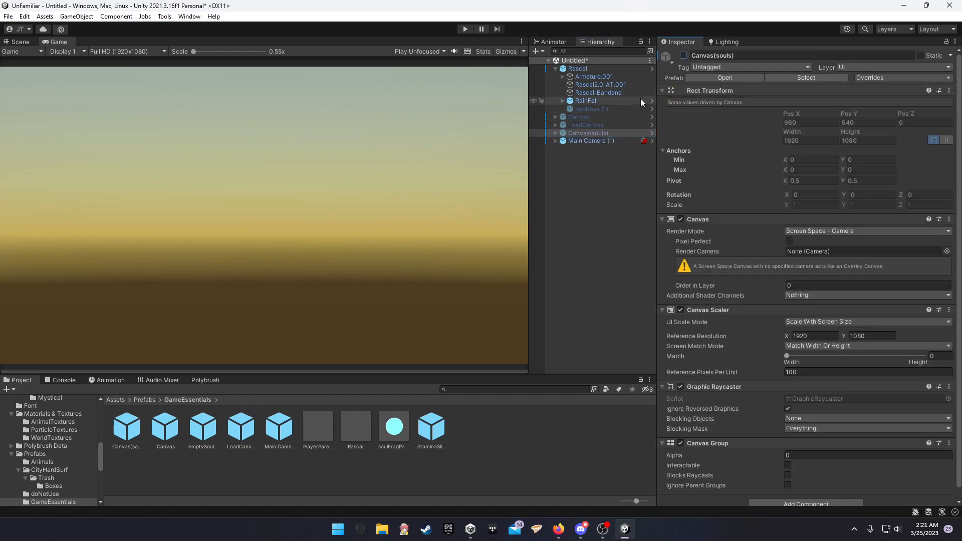
Step: Inspect the main camera in the Scene view and review its components, including the CinemachineBrain and audio sources
{"action": "left_click", "coordinate": [601, 140]}
{"action": "left_click", "coordinate": [21, 41]}
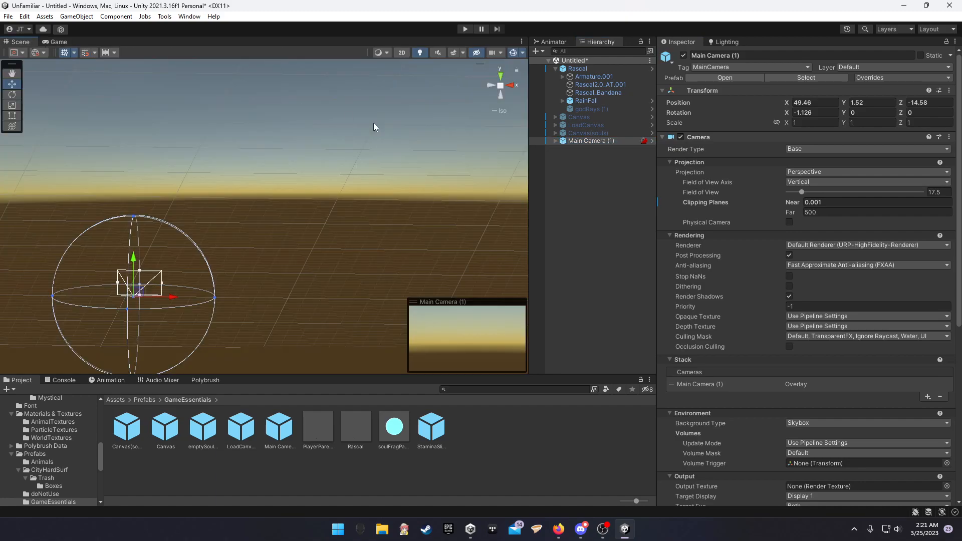
{"action": "scroll", "coordinate": [808, 284], "scroll_direction": "down", "scroll_amount": 10}
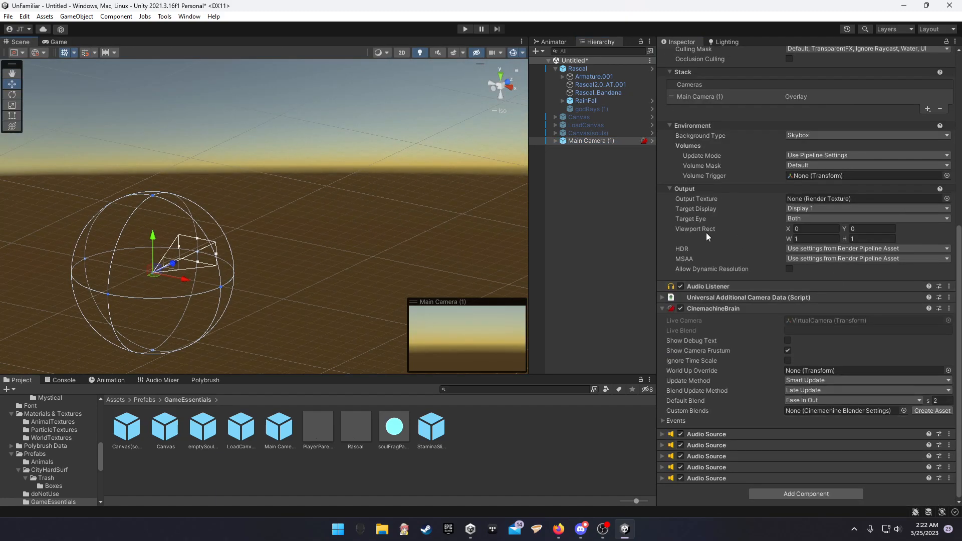
{"action": "scroll", "coordinate": [833, 256], "scroll_direction": "up", "scroll_amount": 8}
{"action": "scroll", "coordinate": [834, 257], "scroll_direction": "up", "scroll_amount": 2}
Step: Assign Rascal as both the Follow and Look At target of the main camera's VirtualCamera child
{"action": "left_click", "coordinate": [556, 142]}
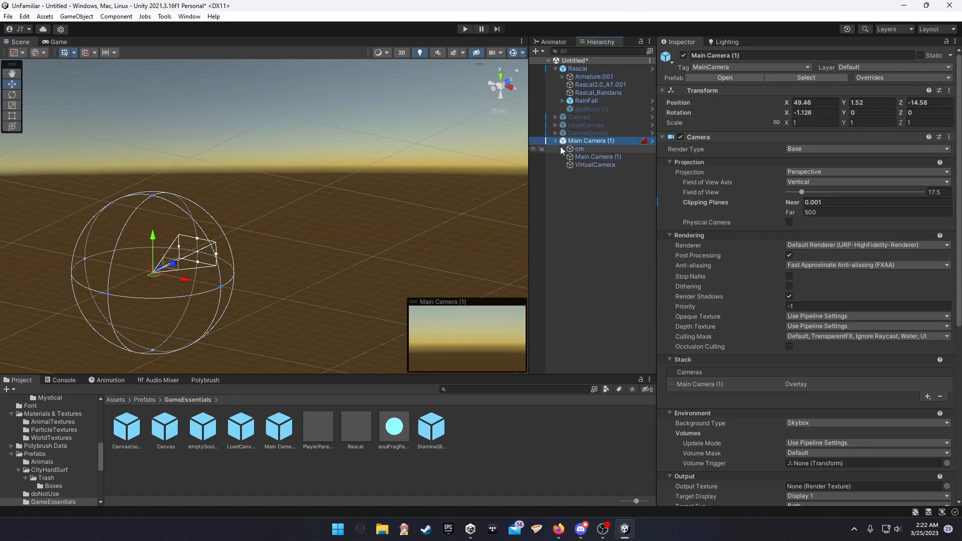
{"action": "left_click", "coordinate": [612, 165]}
{"action": "scroll", "coordinate": [777, 172], "scroll_direction": "down", "scroll_amount": 1}
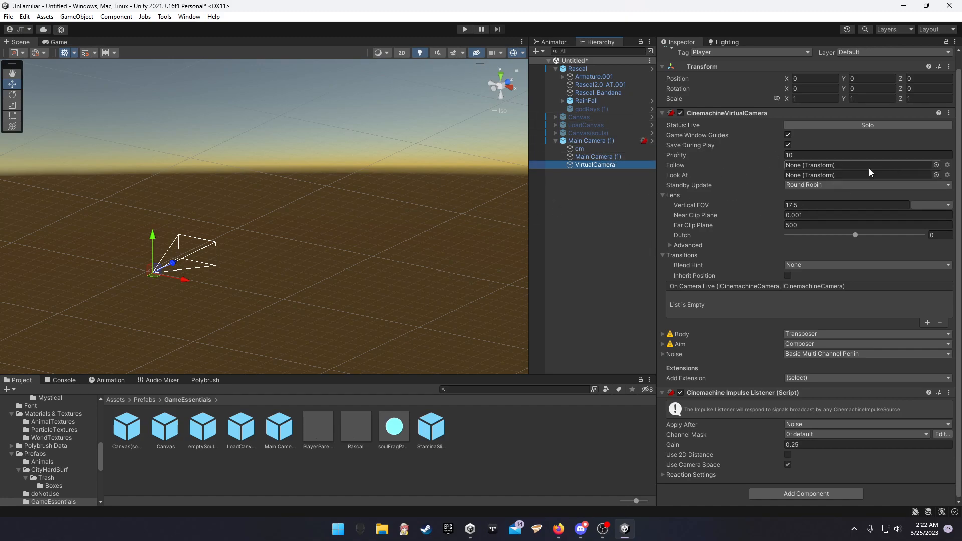
{"action": "left_click_drag", "start_coordinate": [579, 69], "coordinate": [851, 180]}
{"action": "left_click_drag", "start_coordinate": [577, 68], "coordinate": [834, 190]}
Step: Run the scene briefly and check in the Game and Scene views how the camera follows Rascal
{"action": "left_click", "coordinate": [67, 46]}
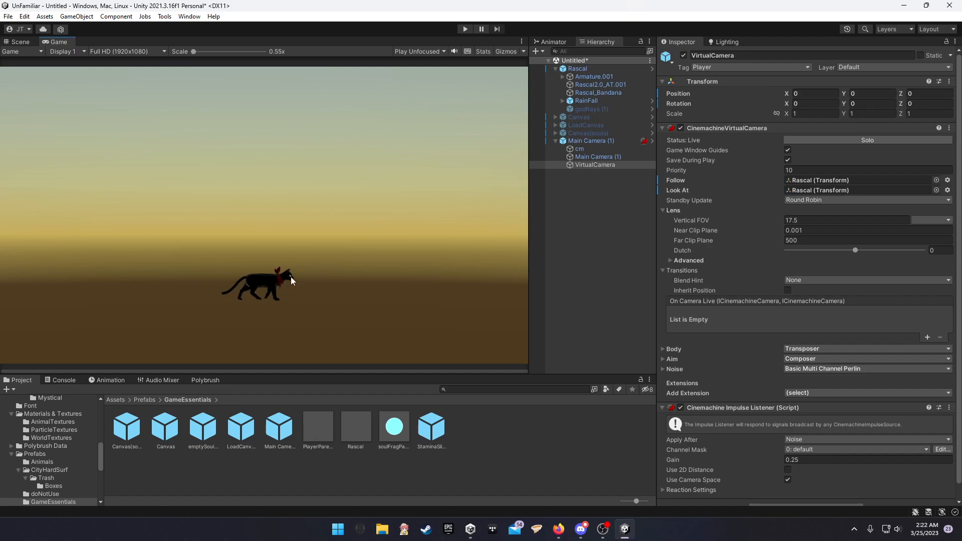
{"action": "left_click", "coordinate": [465, 29]}
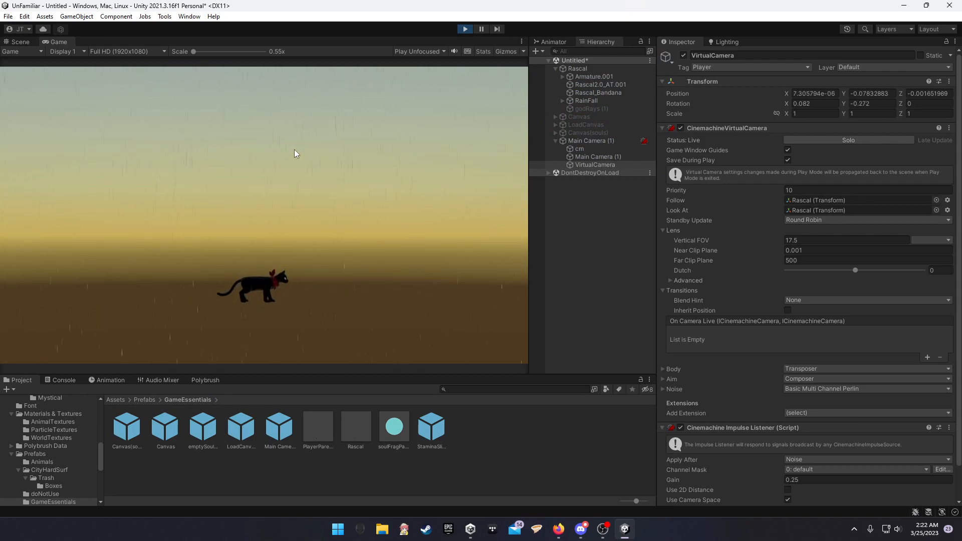
{"action": "left_click", "coordinate": [20, 42]}
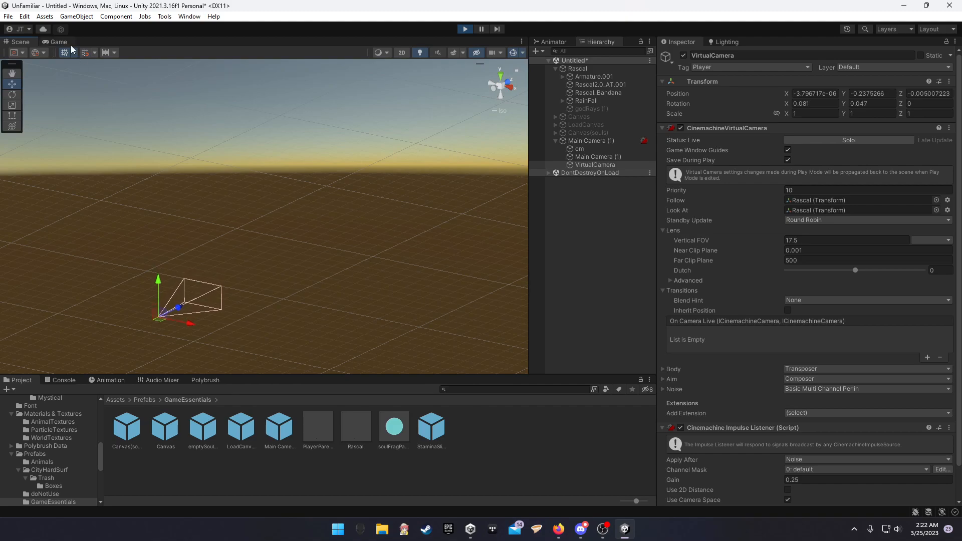
{"action": "left_click", "coordinate": [60, 42]}
{"action": "key", "text": "ctrl+p"}
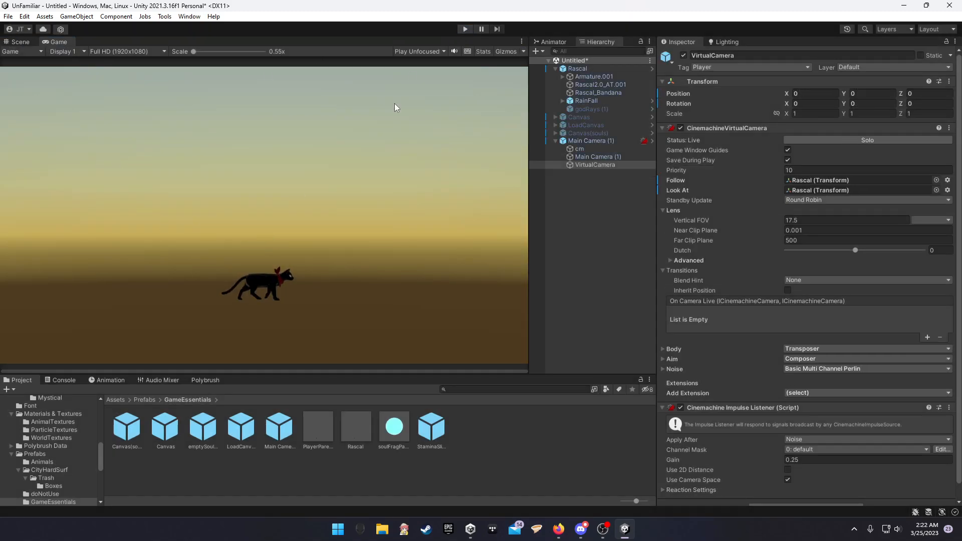
Step: Browse the project's Prefabs and Art folders, including Art's Animals and HardSurface subfolders, to examine which assets are available for levels
{"action": "left_click", "coordinate": [143, 399]}
{"action": "left_click", "coordinate": [116, 399]}
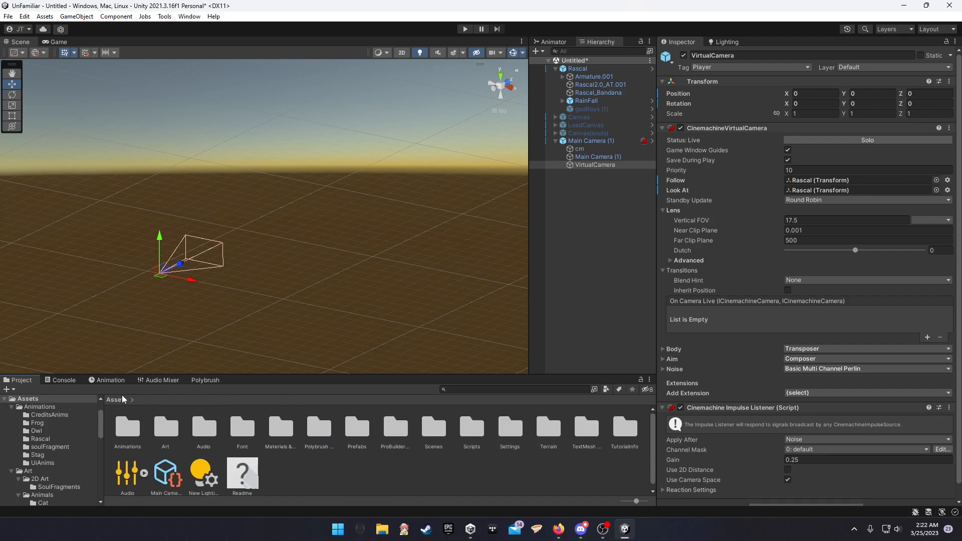
{"action": "double_click", "coordinate": [359, 431]}
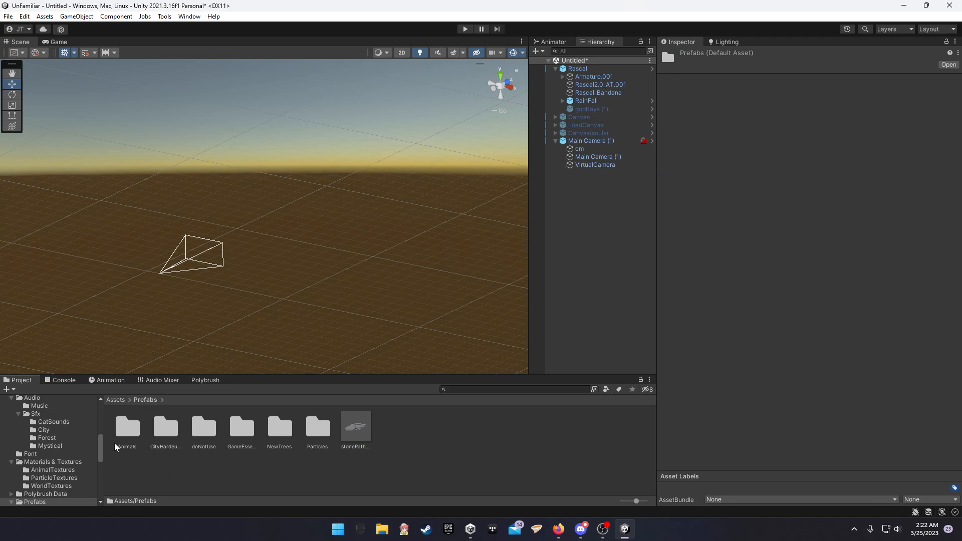
{"action": "left_click", "coordinate": [118, 400]}
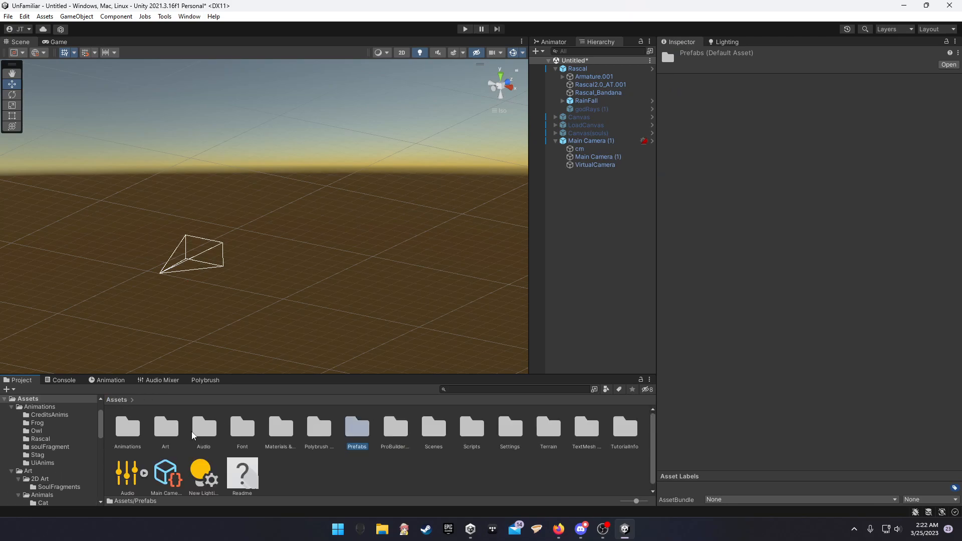
{"action": "double_click", "coordinate": [167, 426]}
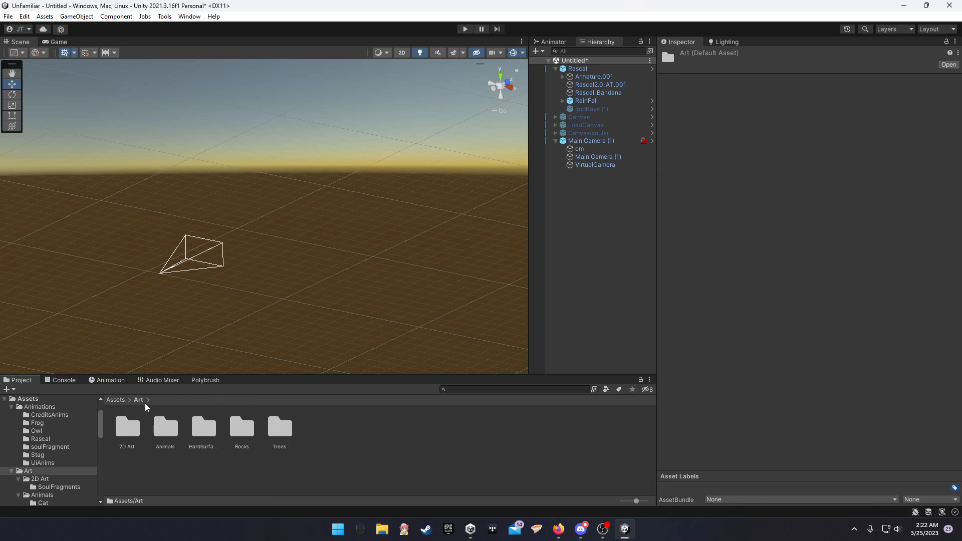
{"action": "double_click", "coordinate": [167, 427]}
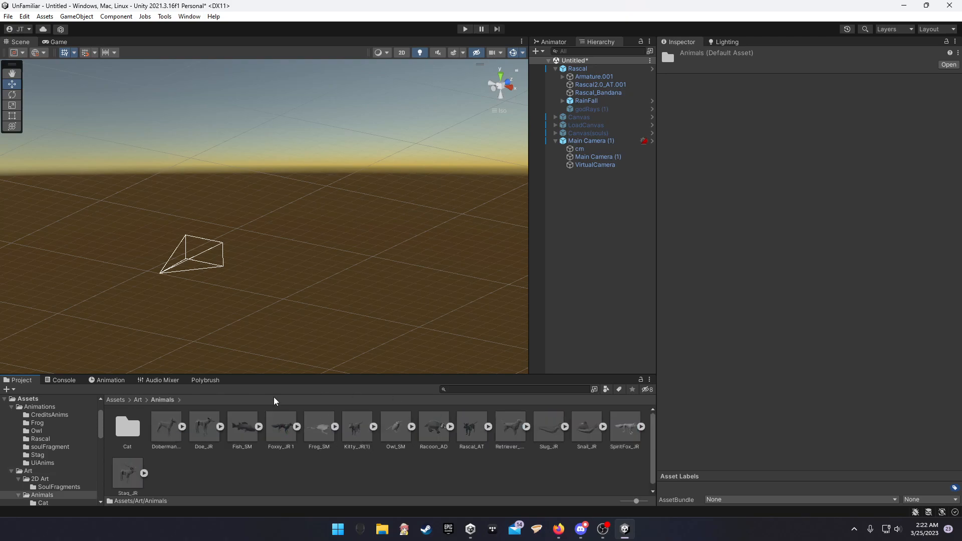
{"action": "left_click", "coordinate": [138, 399]}
{"action": "double_click", "coordinate": [202, 427]}
{"action": "scroll", "coordinate": [290, 463], "scroll_direction": "down", "scroll_amount": 5}
{"action": "scroll", "coordinate": [397, 480], "scroll_direction": "up", "scroll_amount": 5}
{"action": "left_click", "coordinate": [139, 400]}
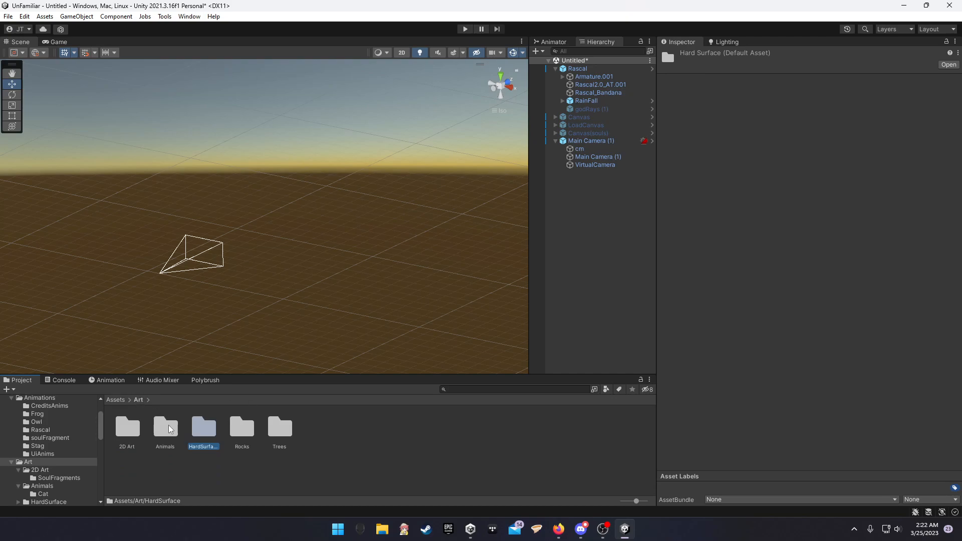
{"action": "left_click", "coordinate": [116, 399]}
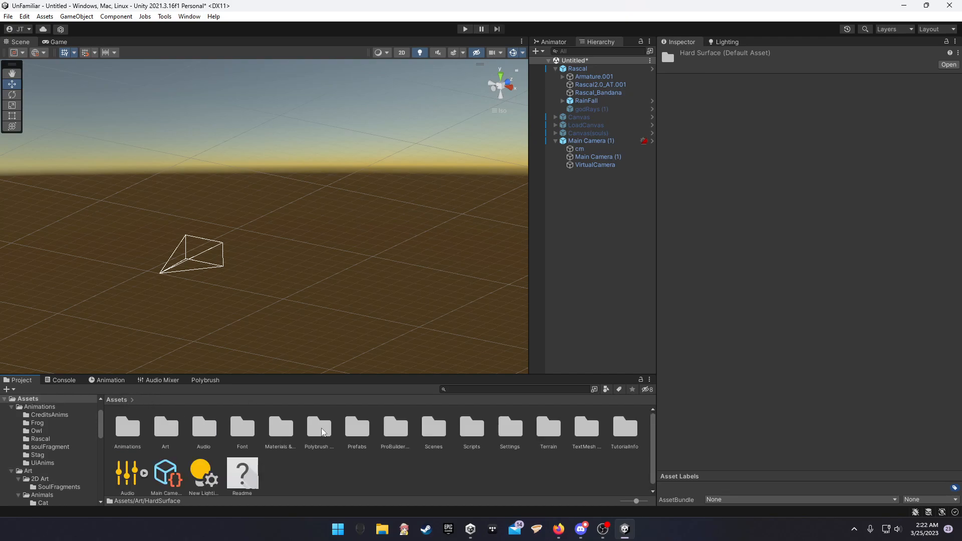
{"action": "double_click", "coordinate": [365, 432]}
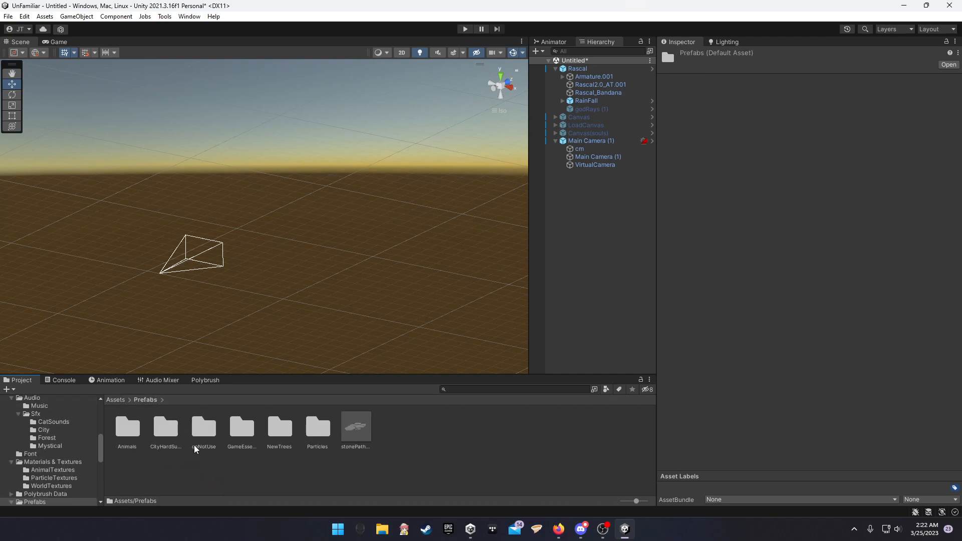
{"action": "left_click", "coordinate": [115, 399]}
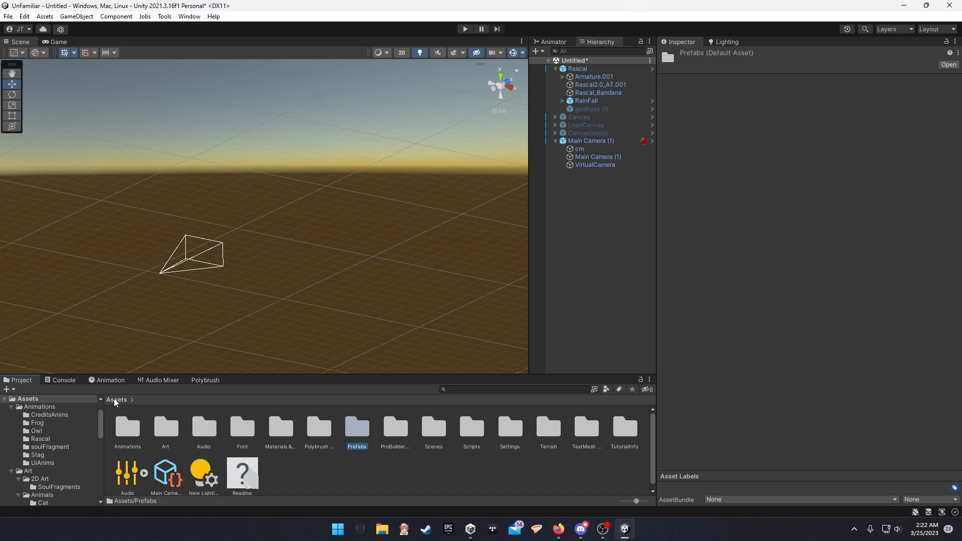
Step: Try placing the Apartment01_KW model from Art/HardSurface in the scene, delete it again and return to the Assets folder
{"action": "double_click", "coordinate": [169, 434]}
{"action": "double_click", "coordinate": [208, 433]}
{"action": "left_click_drag", "start_coordinate": [166, 424], "coordinate": [302, 271]}
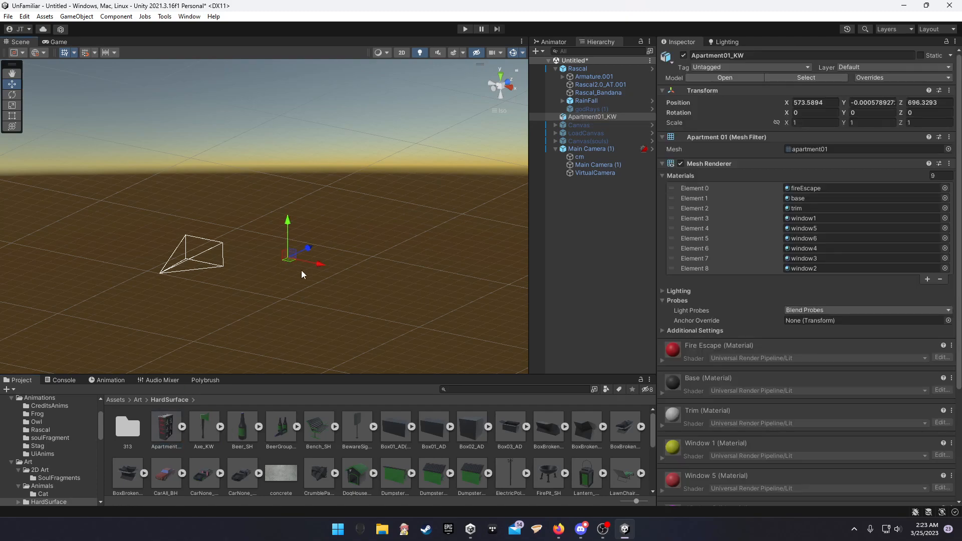
{"action": "key", "text": "Delete"}
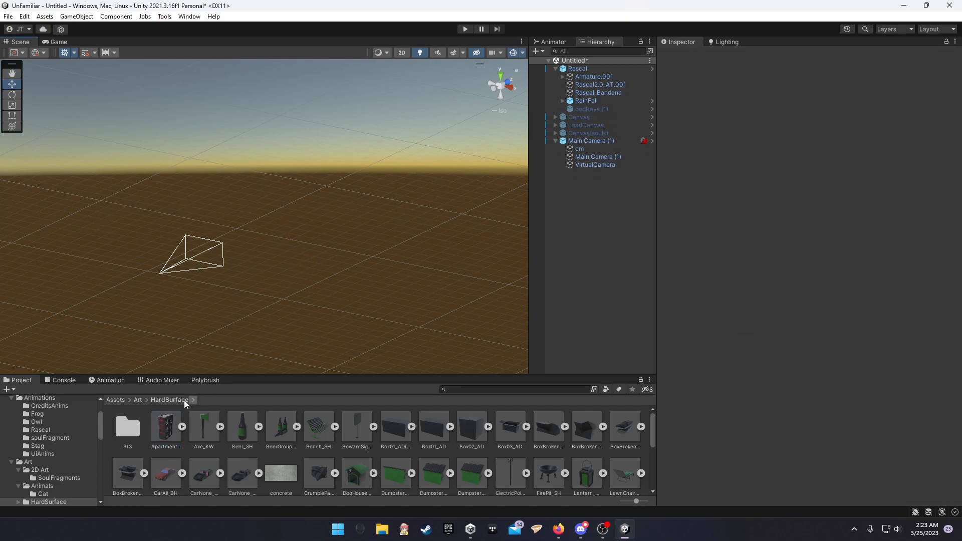
{"action": "left_click", "coordinate": [137, 399]}
{"action": "left_click", "coordinate": [116, 399]}
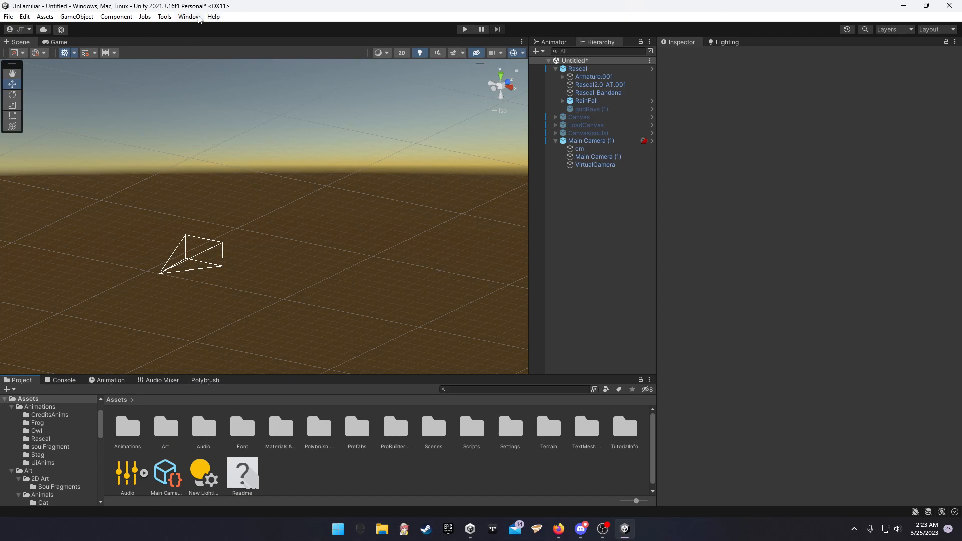
Step: Open the ProBuilder window and dock it next to Polybrush
{"action": "left_click", "coordinate": [168, 17]}
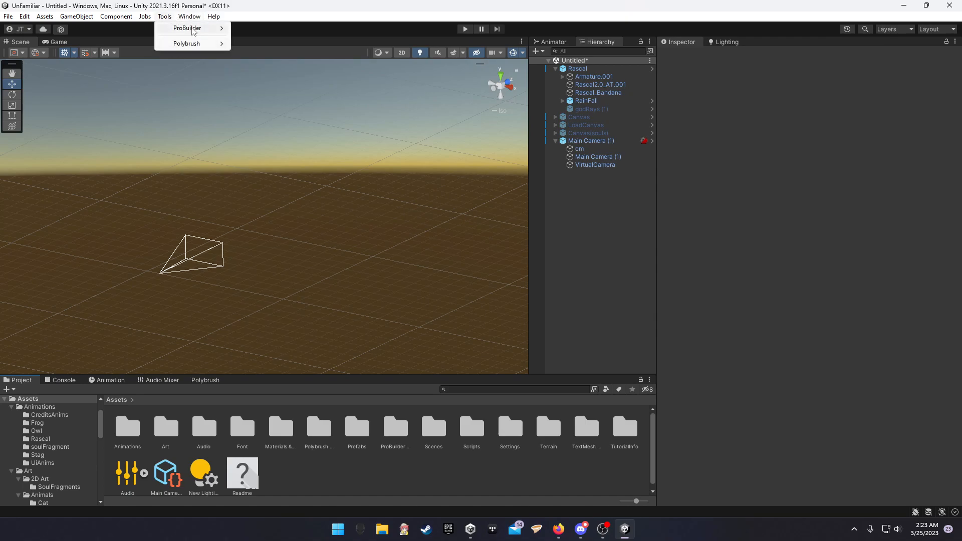
{"action": "mouse_move", "coordinate": [194, 31]}
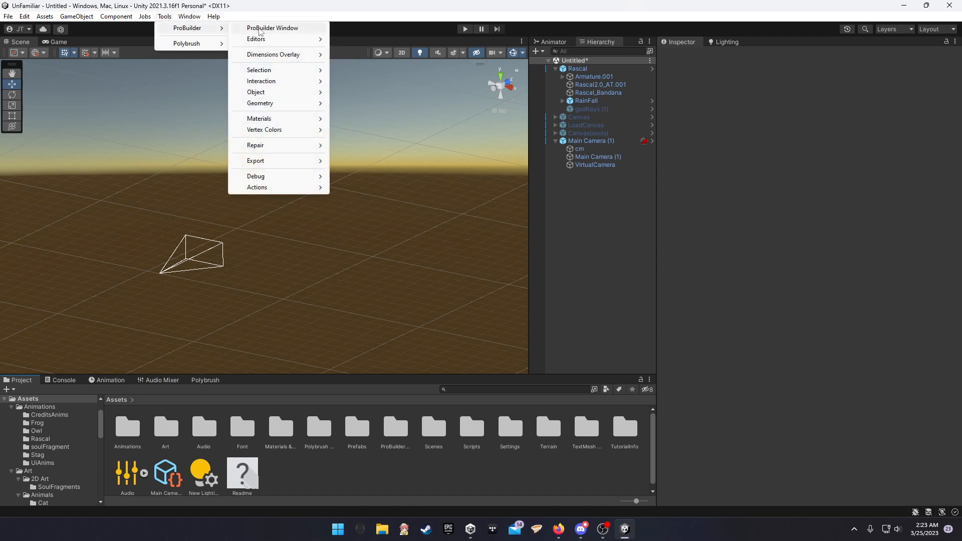
{"action": "left_click", "coordinate": [266, 28]}
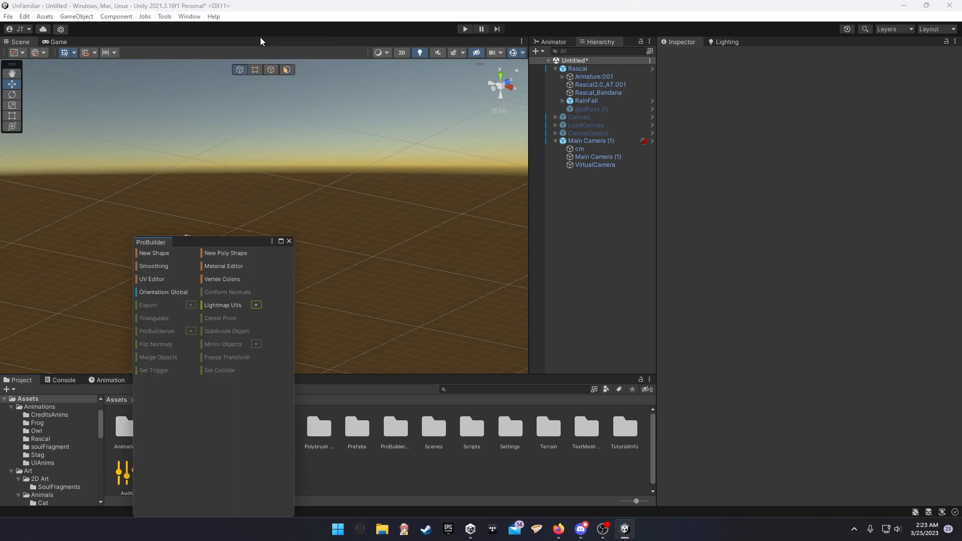
{"action": "left_click_drag", "start_coordinate": [420, 200], "coordinate": [357, 382]}
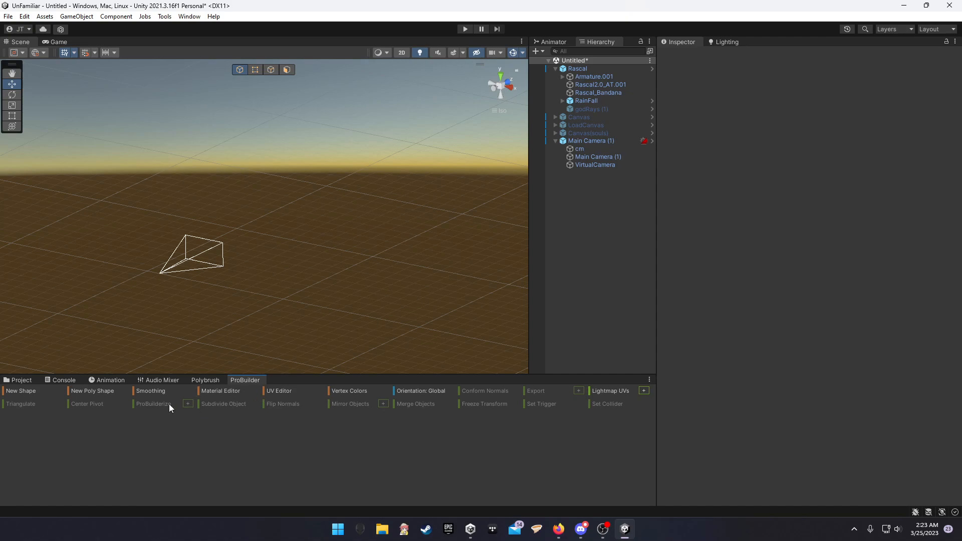
Step: Draw a ProBuilder stairs shape about 2.9 × 18 × 18.2 on the ground and frame it from the side
{"action": "left_click", "coordinate": [38, 391]}
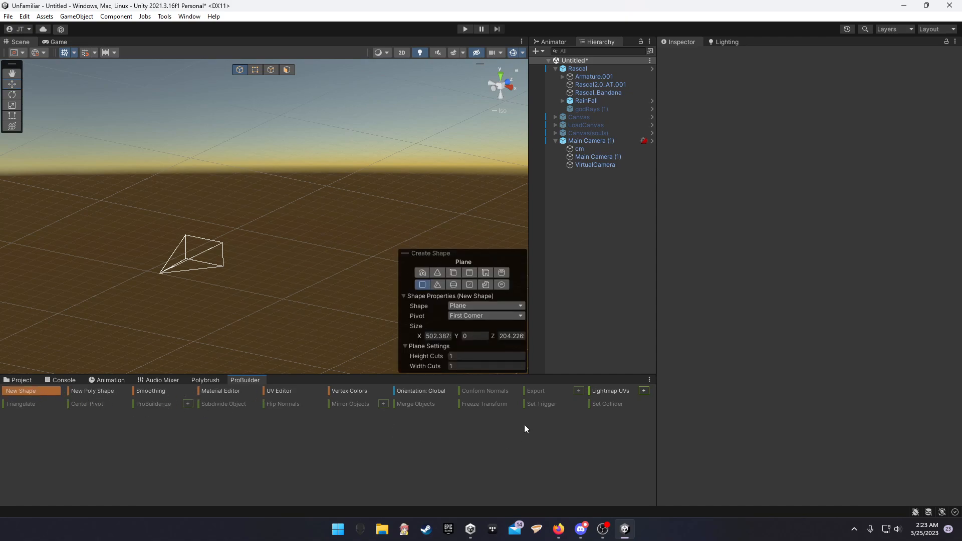
{"action": "left_click", "coordinate": [487, 287]}
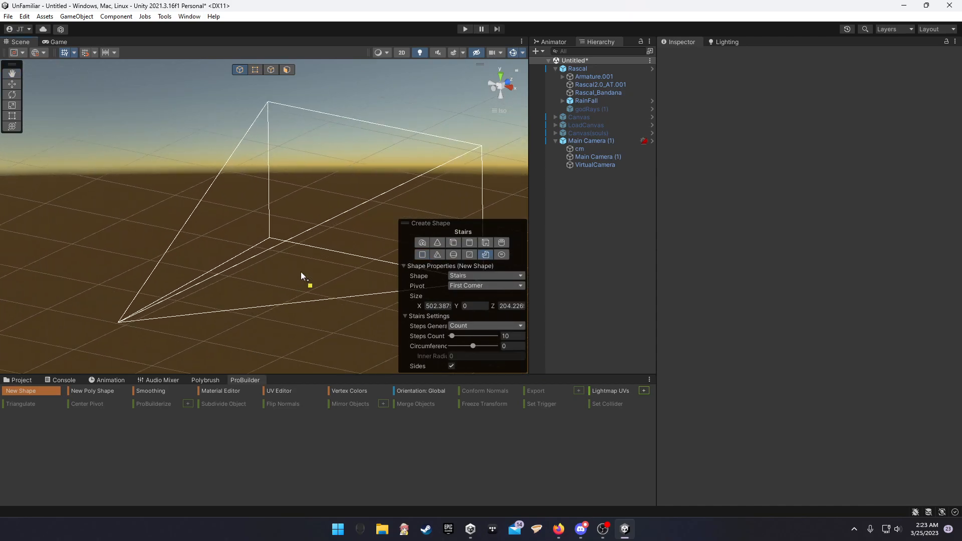
{"action": "left_click_drag", "start_coordinate": [283, 316], "coordinate": [297, 310]}
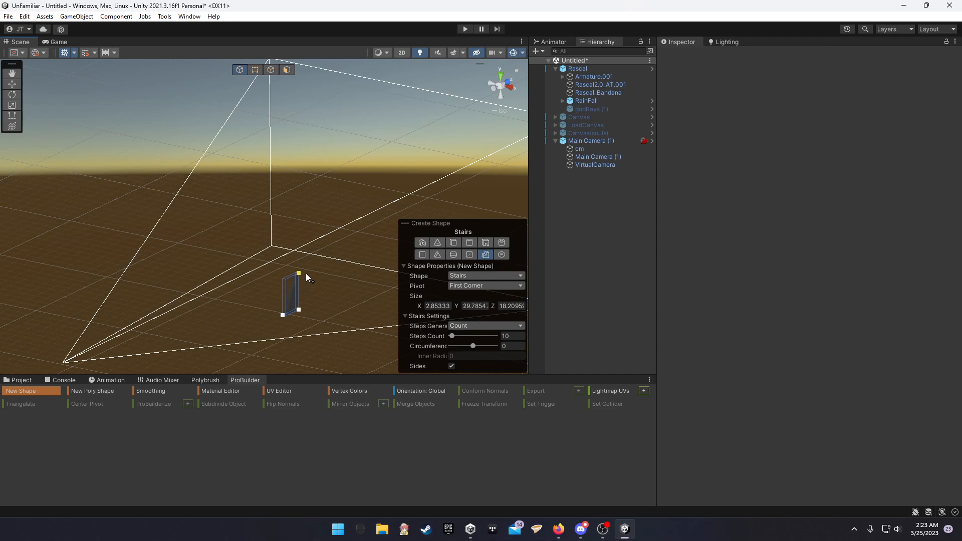
{"action": "left_click", "coordinate": [311, 294]}
{"action": "right_click_drag", "start_coordinate": [311, 295], "coordinate": [290, 320]}
{"action": "scroll", "coordinate": [310, 317], "scroll_direction": "up", "scroll_amount": 3}
{"action": "middle_click_drag", "start_coordinate": [329, 312], "coordinate": [278, 295]}
{"action": "scroll", "coordinate": [278, 294], "scroll_direction": "up", "scroll_amount": 3}
{"action": "key", "text": "f"}
{"action": "right_click_drag", "start_coordinate": [323, 279], "coordinate": [272, 220]}
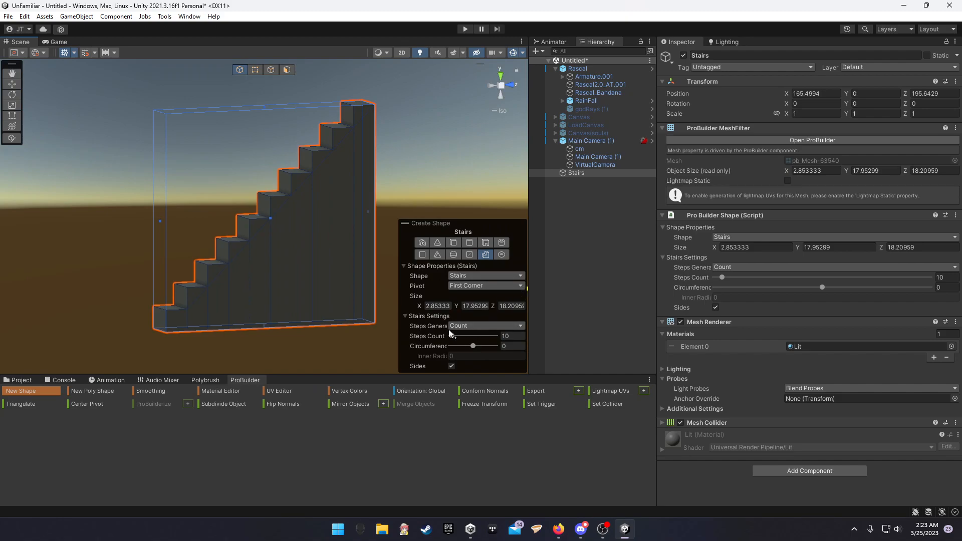
Step: Look through the stairs' shape options and set the steps count to 16
{"action": "left_click", "coordinate": [519, 276]}
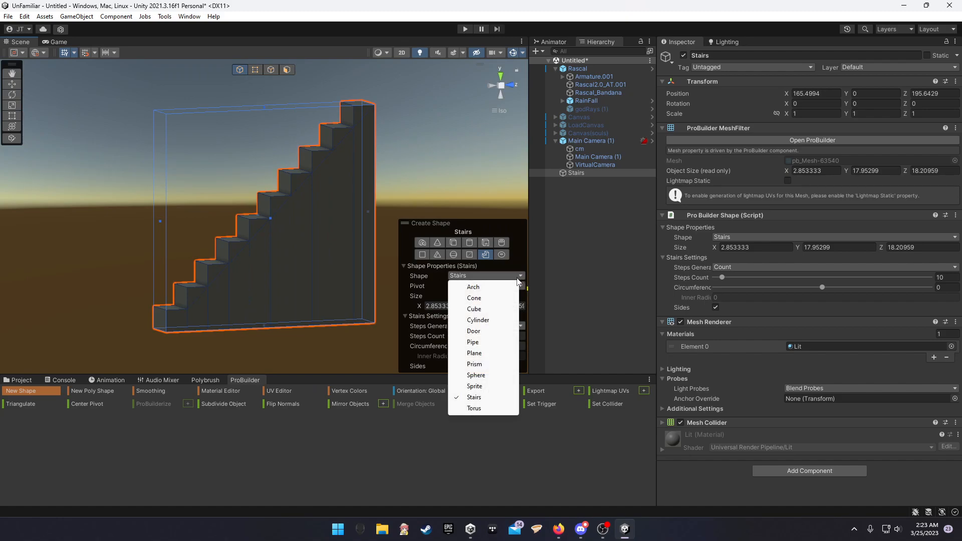
{"action": "left_click", "coordinate": [470, 268]}
{"action": "left_click", "coordinate": [481, 266]}
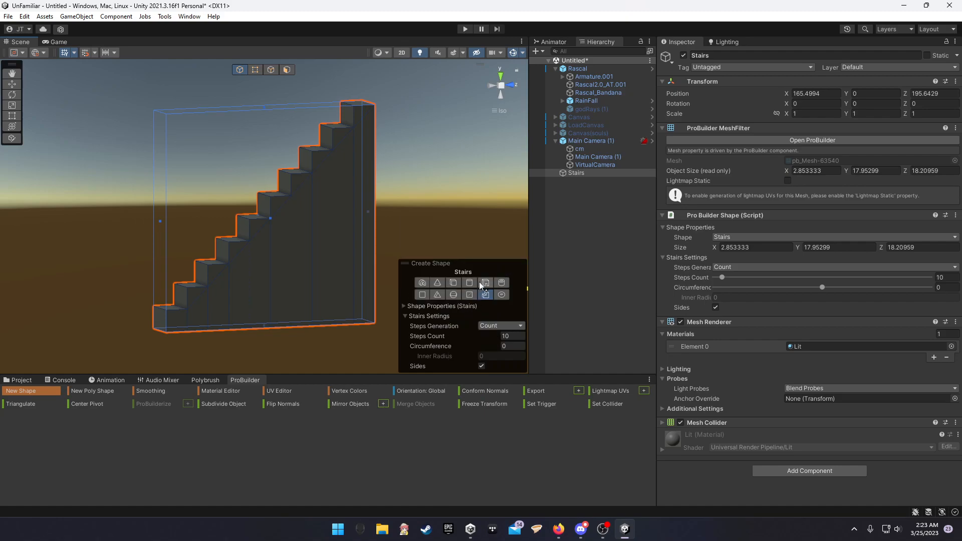
{"action": "left_click", "coordinate": [461, 306]}
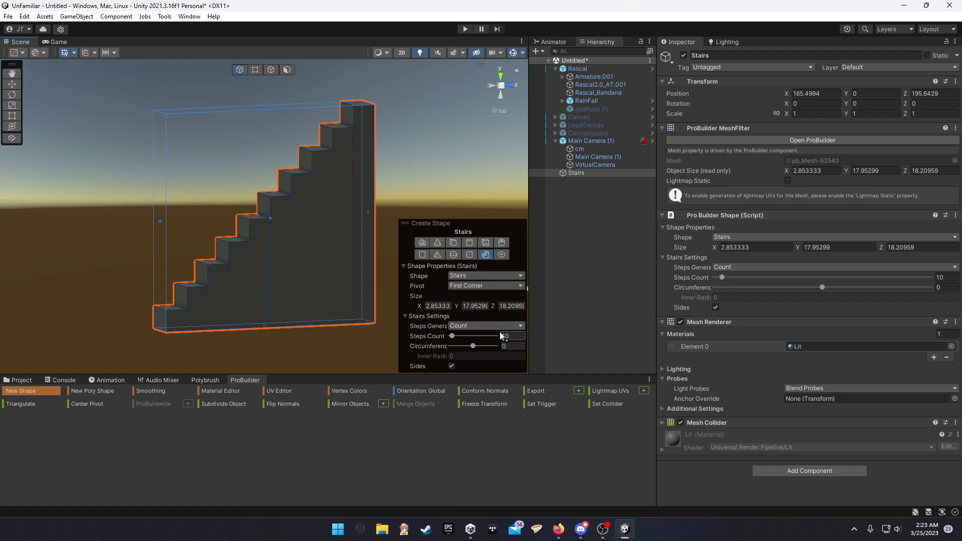
{"action": "left_click", "coordinate": [417, 317]}
{"action": "left_click", "coordinate": [417, 366]}
{"action": "mouse_move", "coordinate": [454, 335]}
{"action": "left_mouse_down"}
{"action": "mouse_move", "coordinate": [444, 341]}
{"action": "mouse_move", "coordinate": [455, 343]}
{"action": "left_mouse_up"}
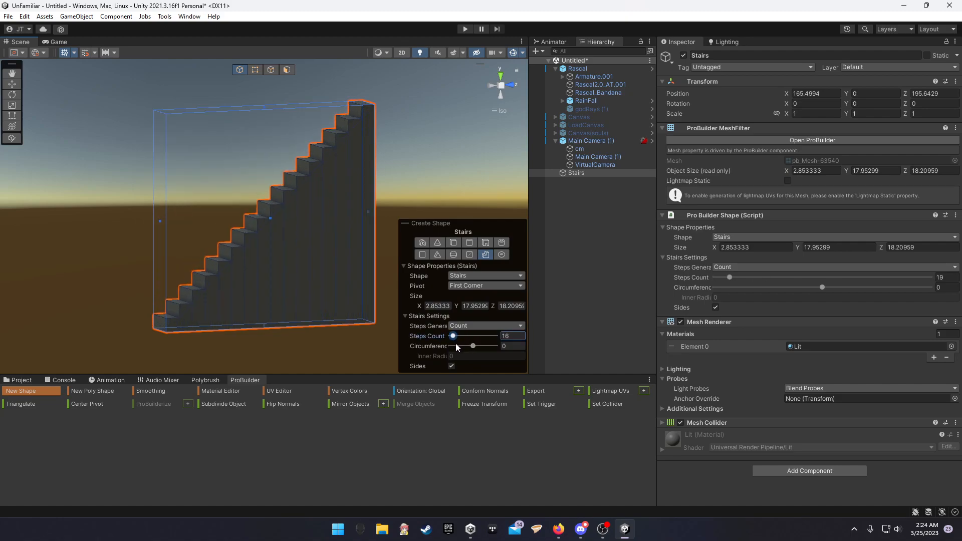
Step: Draw a torus about 31.6 × 7.3 × 3.8 beside the foot of the stairs
{"action": "left_click", "coordinate": [502, 255]}
{"action": "left_click_drag", "start_coordinate": [107, 274], "coordinate": [201, 318]}
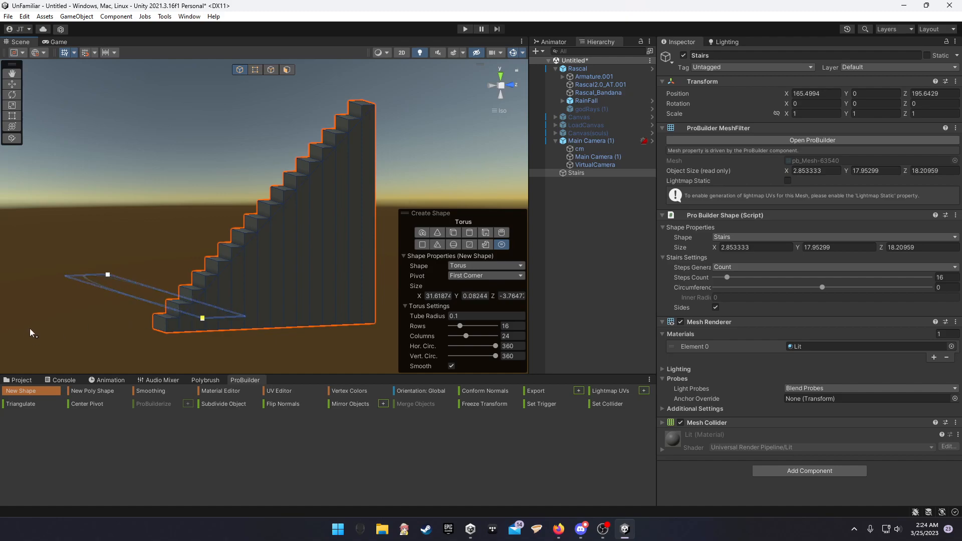
{"action": "left_click", "coordinate": [137, 229]}
{"action": "right_click_drag", "start_coordinate": [225, 235], "coordinate": [265, 256]}
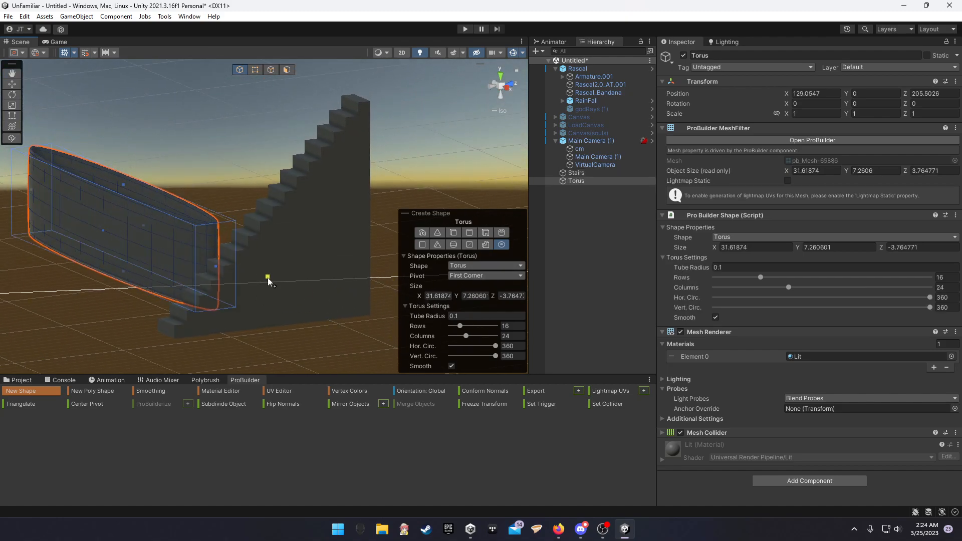
Step: Undo the torus, the steps count change and the stairs
{"action": "key", "text": "ctrl+z"}
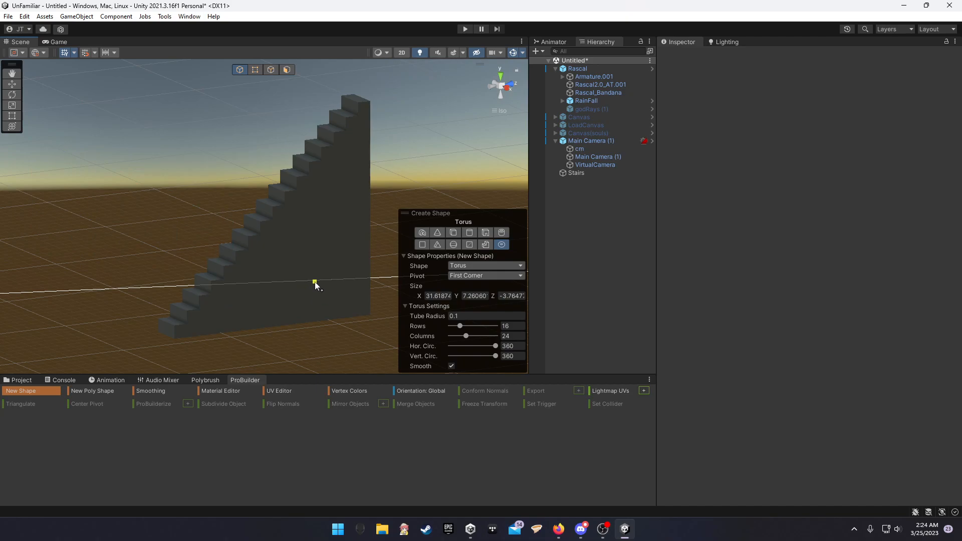
{"action": "key", "text": "ctrl+z"}
{"action": "key", "text": "ctrl+z"}
{"action": "key", "text": "ctrl+z"}
{"action": "key", "text": "ctrl+z"}
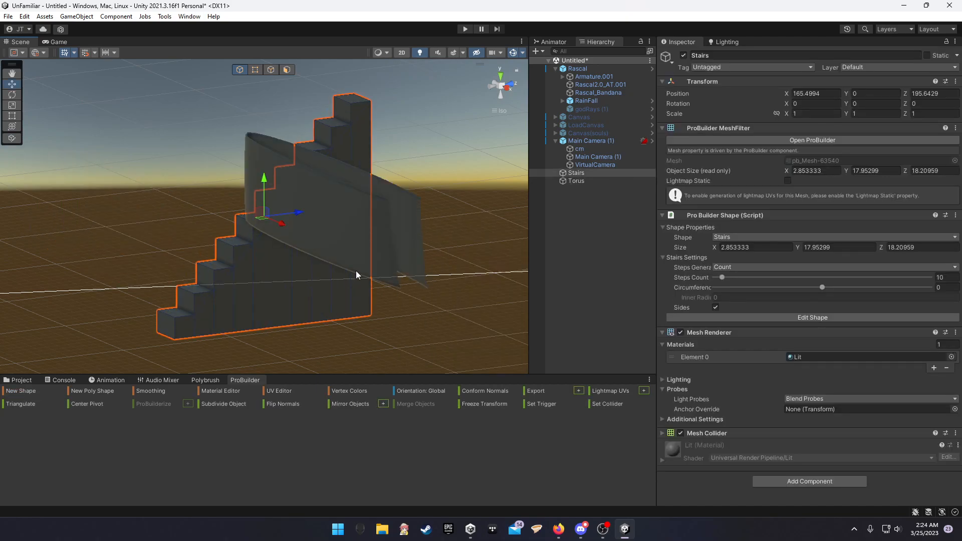
{"action": "key", "text": "ctrl+z"}
{"action": "key", "text": "ctrl+z"}
{"action": "key", "text": "ctrl+z"}
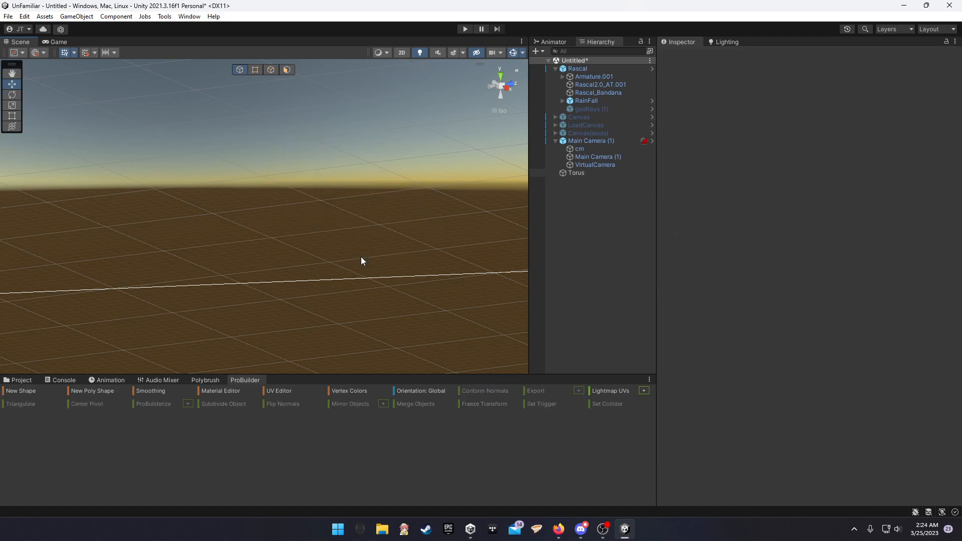
Step: Try outlining a five-point poly shape on the ground, and delete it
{"action": "left_click", "coordinate": [21, 391]}
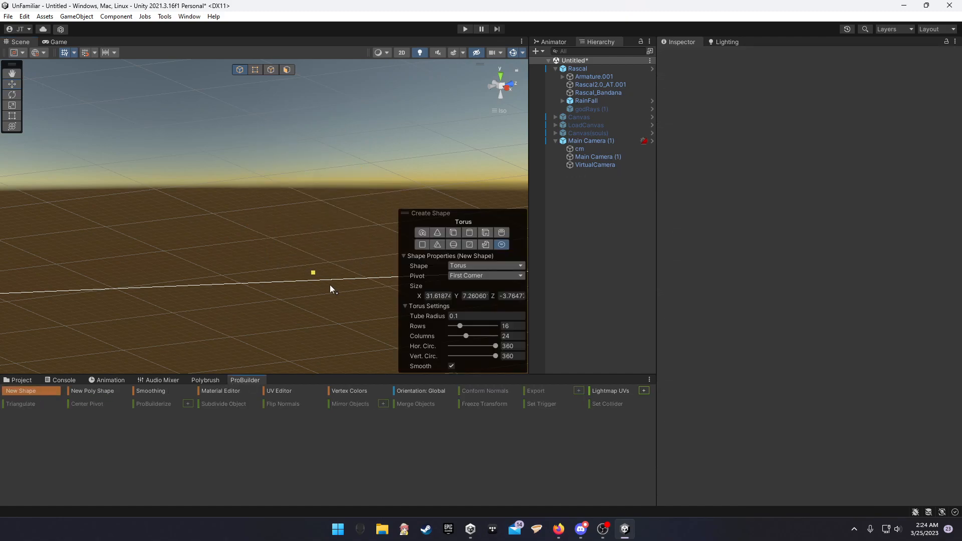
{"action": "left_click", "coordinate": [78, 391]}
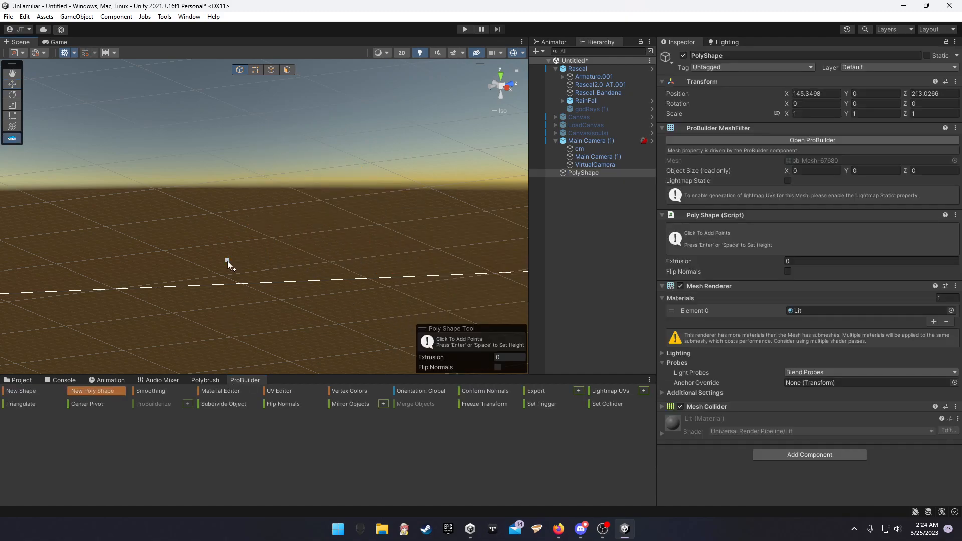
{"action": "left_click", "coordinate": [246, 182]}
{"action": "left_click", "coordinate": [227, 260]}
{"action": "right_click_drag", "start_coordinate": [348, 259], "coordinate": [296, 258]}
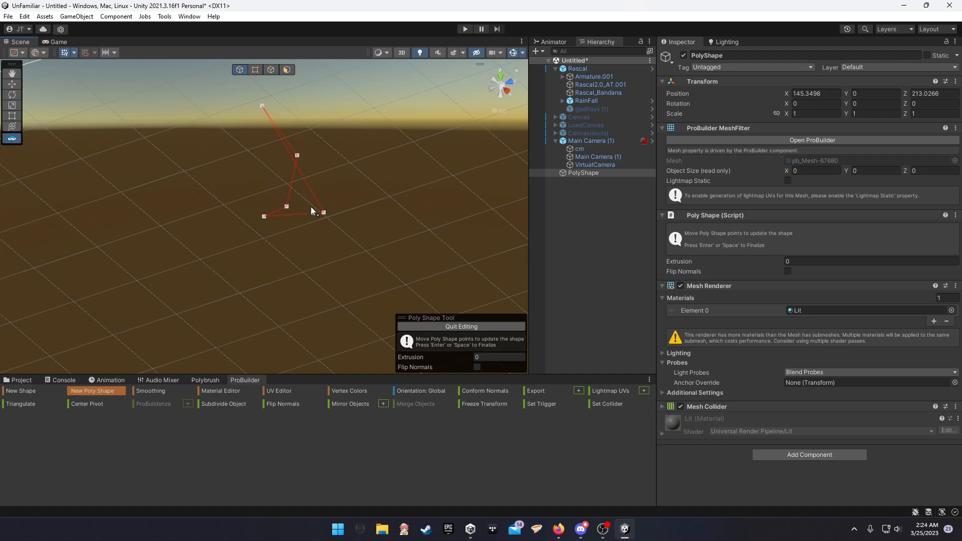
{"action": "key", "text": "Delete"}
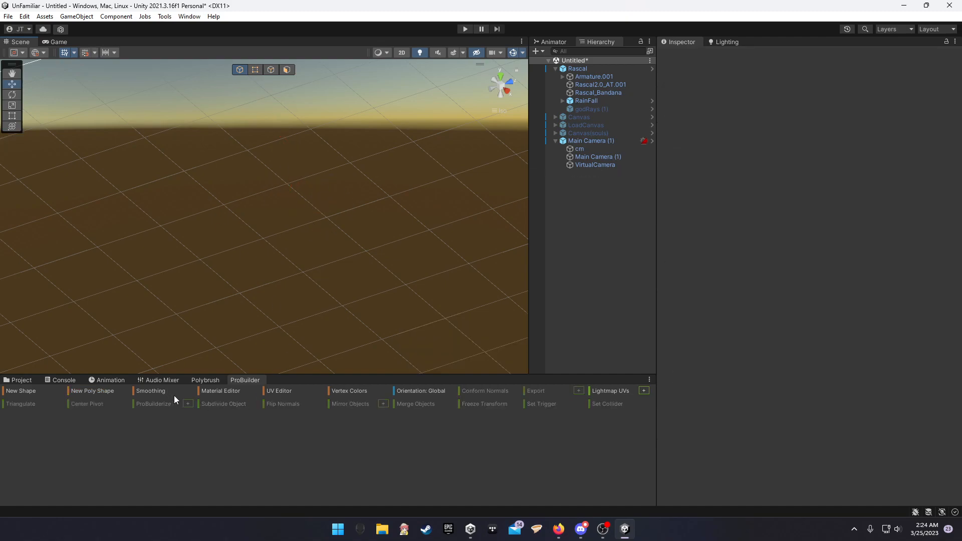
Step: Try drawing a narrow arch about 0.14 × 6.1 × 0.23 on the ground, and delete it
{"action": "left_click", "coordinate": [50, 390]}
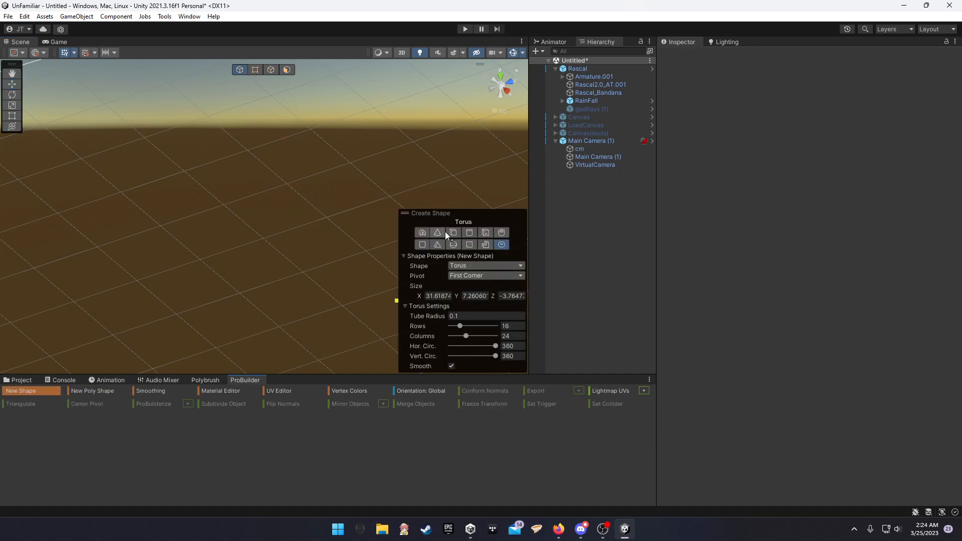
{"action": "left_click", "coordinate": [422, 232]}
{"action": "left_click_drag", "start_coordinate": [192, 220], "coordinate": [193, 223]}
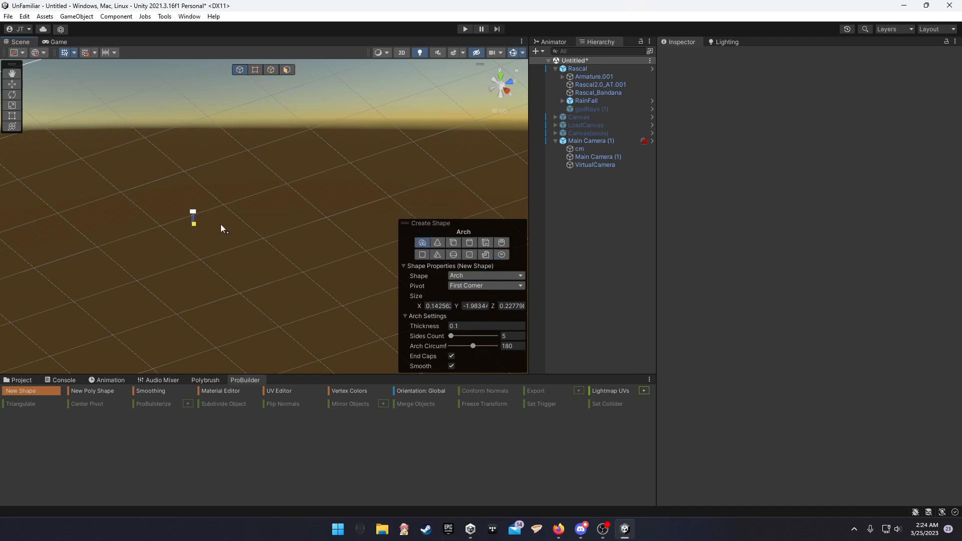
{"action": "left_click", "coordinate": [249, 251]}
{"action": "right_click_drag", "start_coordinate": [231, 260], "coordinate": [200, 208]}
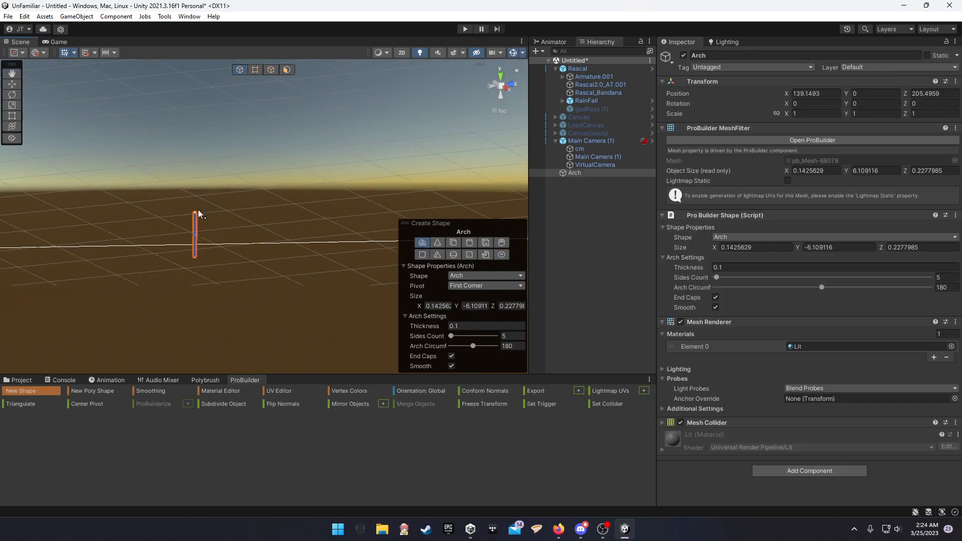
{"action": "key", "text": "Delete"}
Step: Draw a ProBuilder cube about 19.2 × 10.5 × 16 on the ground
{"action": "left_click", "coordinate": [453, 242]}
{"action": "left_click_drag", "start_coordinate": [210, 208], "coordinate": [263, 165]}
{"action": "left_click", "coordinate": [266, 103]}
{"action": "mouse_move", "coordinate": [358, 152]}
{"action": "right_mouse_down"}
{"action": "mouse_move", "coordinate": [333, 160]}
{"action": "mouse_move", "coordinate": [349, 149]}
{"action": "right_mouse_up"}
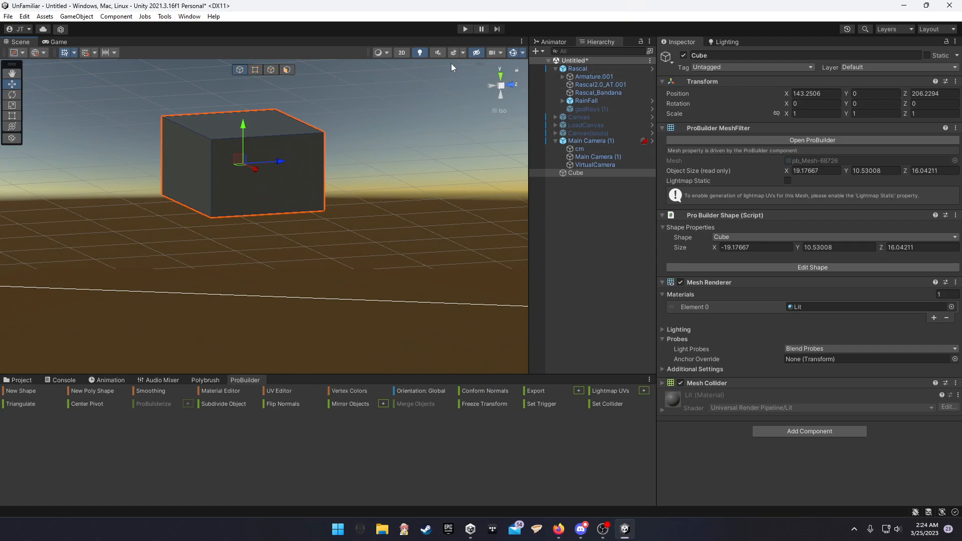
Step: Try edge selection on the cube, change to face selection and select one of its side faces
{"action": "left_click", "coordinate": [272, 70]}
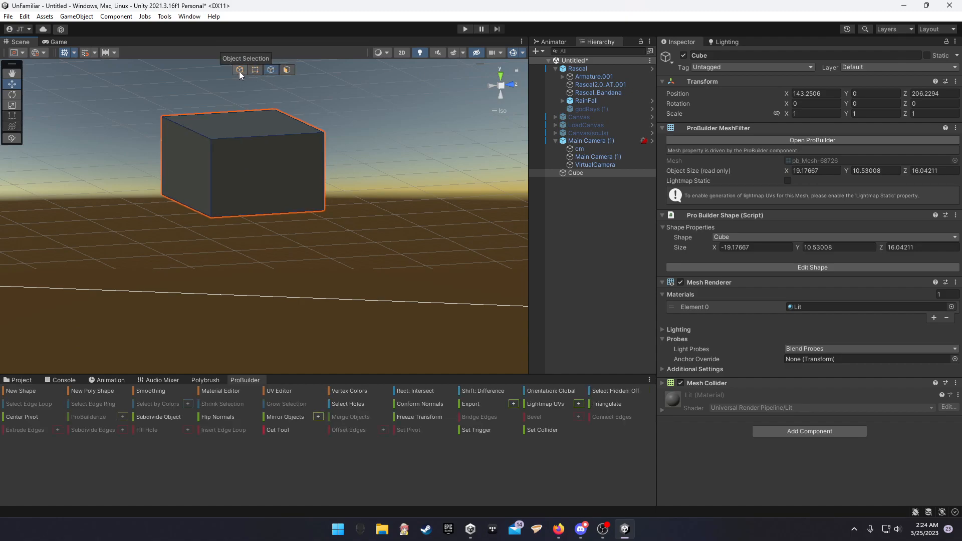
{"action": "key", "text": "h"}
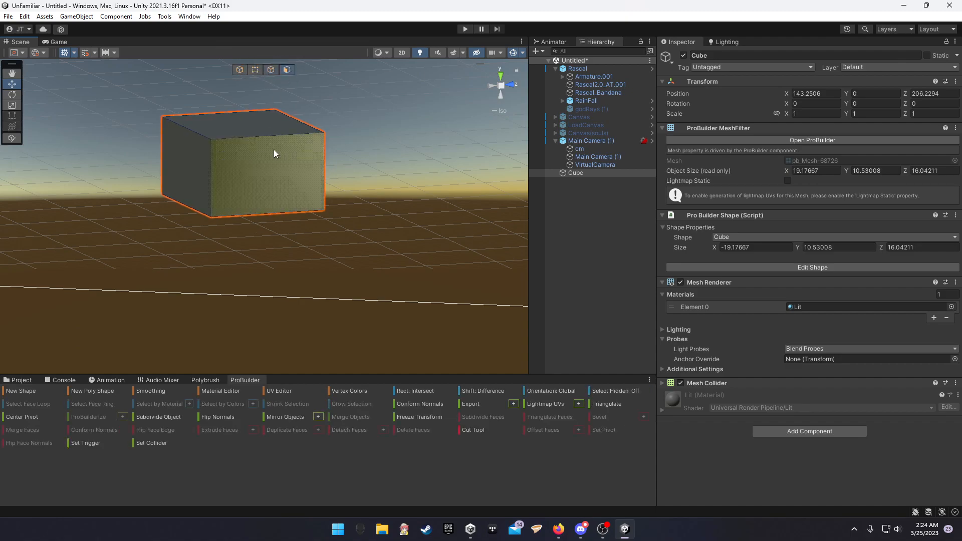
{"action": "left_click", "coordinate": [251, 200]}
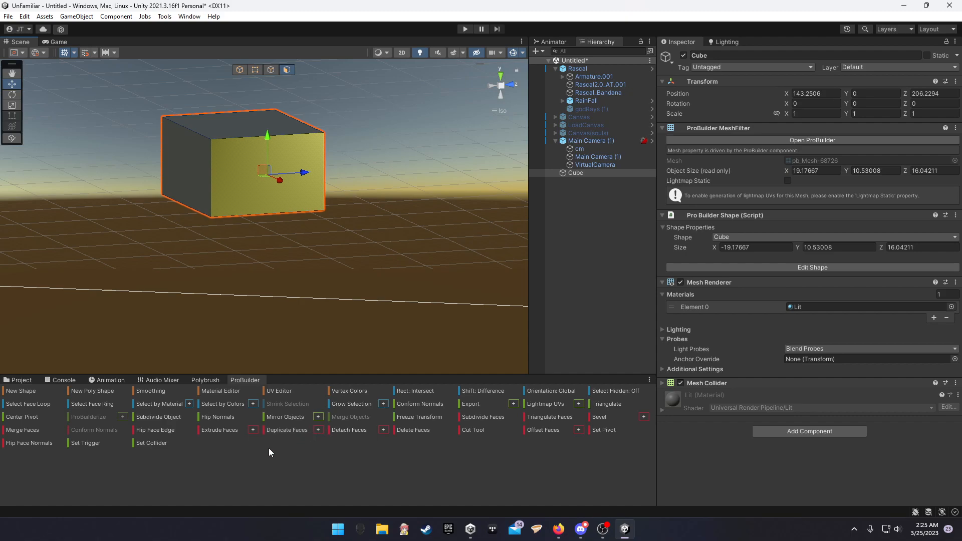
Step: Compare the cube with the camera's view volume from several angles, glance at the Game view, and delete the cube
{"action": "right_click_drag", "start_coordinate": [298, 214], "coordinate": [402, 241]}
{"action": "scroll", "coordinate": [441, 256], "scroll_direction": "down", "scroll_amount": 4}
{"action": "scroll", "coordinate": [267, 232], "scroll_direction": "down", "scroll_amount": 4}
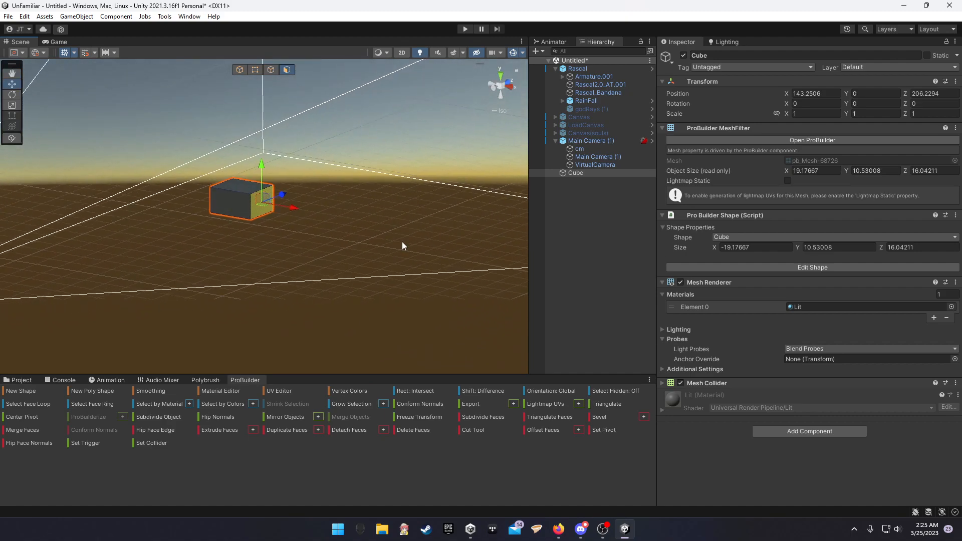
{"action": "right_click_drag", "start_coordinate": [454, 216], "coordinate": [390, 210]}
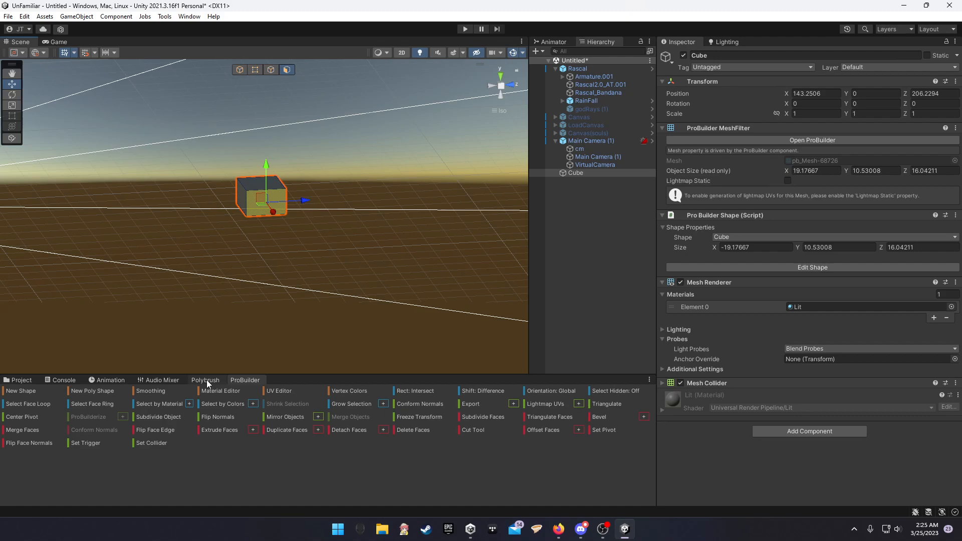
{"action": "right_click_drag", "start_coordinate": [374, 200], "coordinate": [256, 177]}
{"action": "scroll", "coordinate": [209, 189], "scroll_direction": "down", "scroll_amount": 8}
{"action": "left_click", "coordinate": [58, 42]}
{"action": "left_click", "coordinate": [23, 43]}
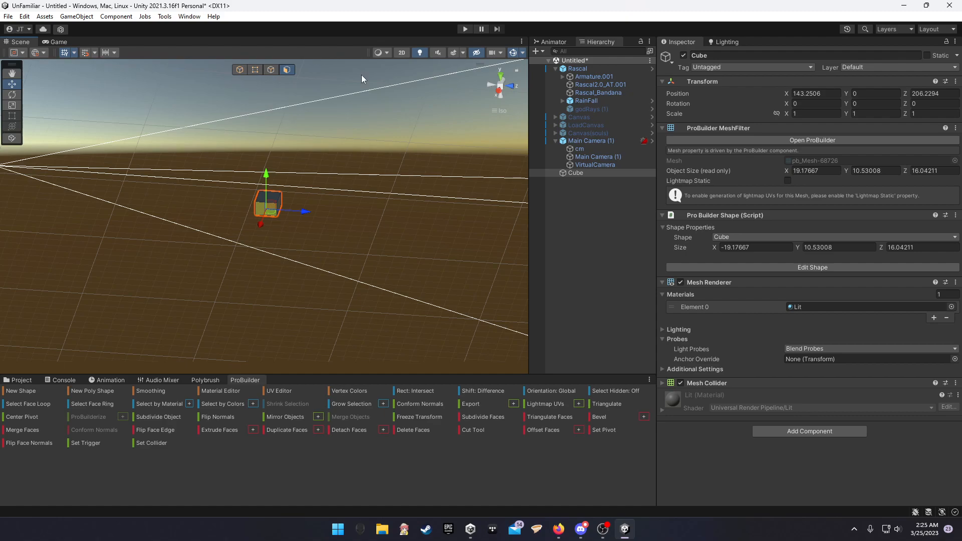
{"action": "right_click_drag", "start_coordinate": [377, 164], "coordinate": [427, 181]}
{"action": "right_click_drag", "start_coordinate": [261, 198], "coordinate": [322, 217]}
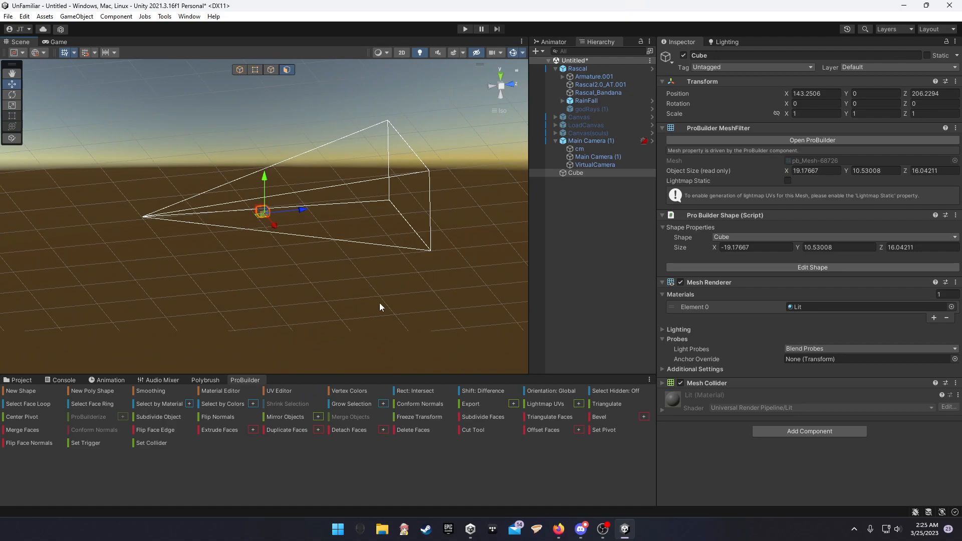
{"action": "right_click_drag", "start_coordinate": [321, 288], "coordinate": [321, 310]}
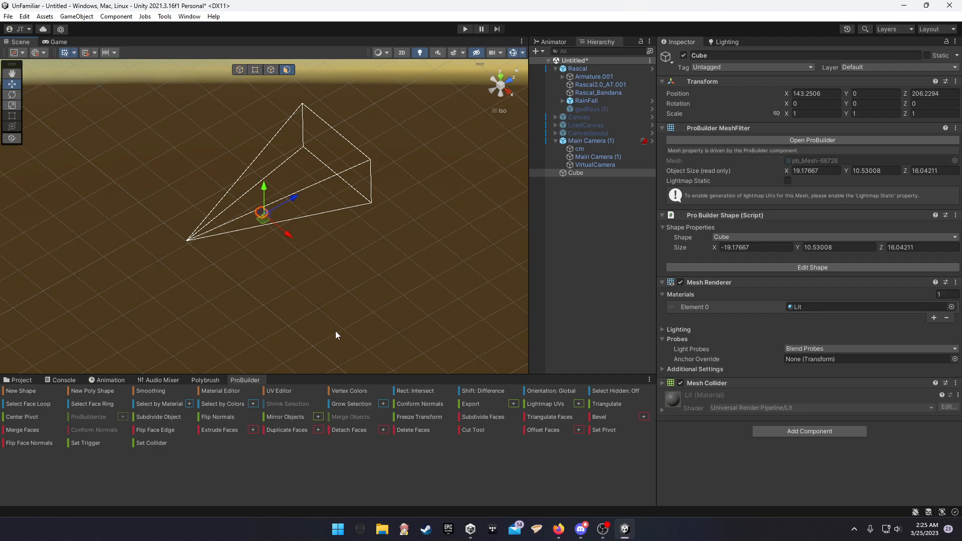
{"action": "left_click", "coordinate": [594, 172]}
{"action": "key", "text": "Delete"}
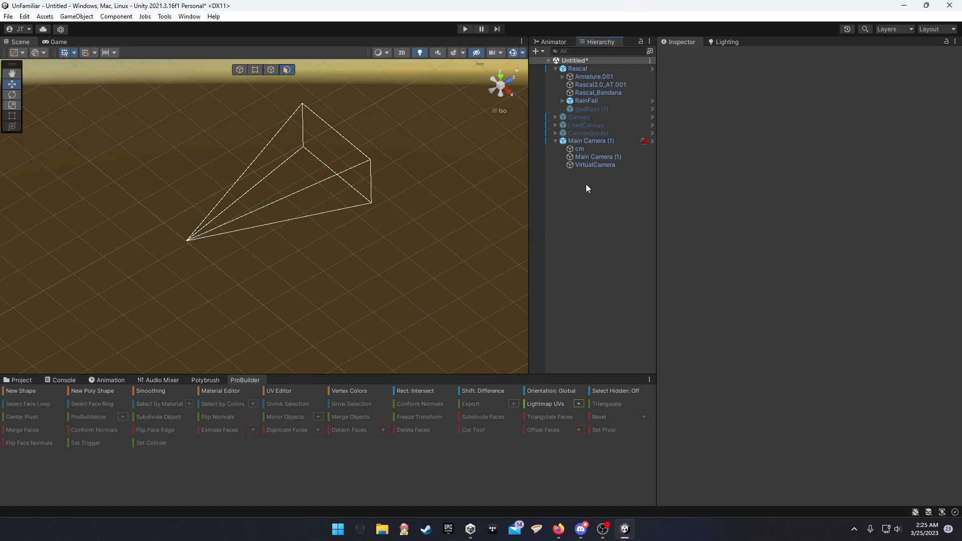
Step: Draw a ProBuilder plane about 996 × 828 beneath the camera as the level's ground
{"action": "left_click", "coordinate": [39, 392]}
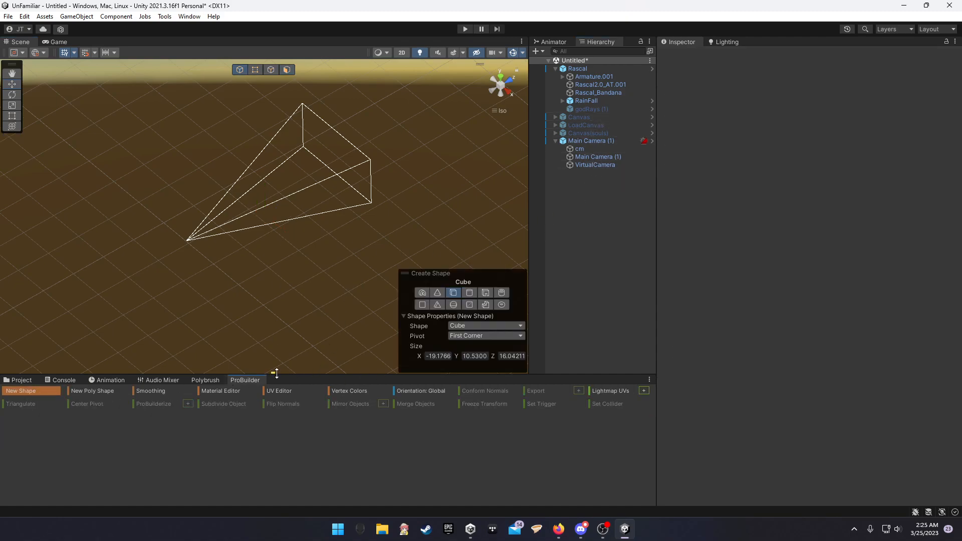
{"action": "left_click", "coordinate": [422, 305]}
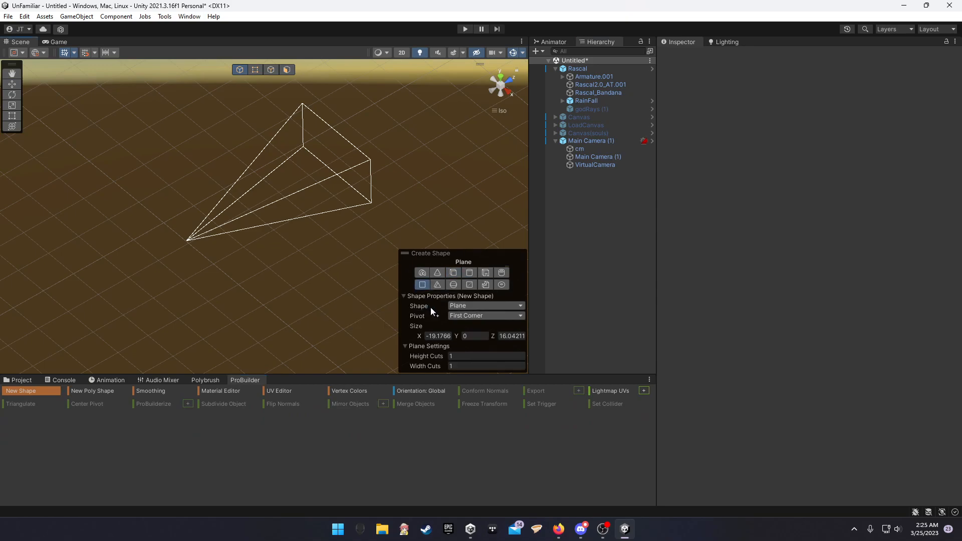
{"action": "left_click_drag", "start_coordinate": [136, 108], "coordinate": [287, 184]}
{"action": "mouse_move", "coordinate": [347, 303]}
{"action": "left_mouse_down"}
{"action": "mouse_move", "coordinate": [674, 174]}
{"action": "mouse_move", "coordinate": [369, 200]}
{"action": "mouse_move", "coordinate": [634, 172]}
{"action": "left_mouse_up"}
{"action": "left_click_drag", "start_coordinate": [610, 211], "coordinate": [522, 187]}
{"action": "scroll", "coordinate": [367, 215], "scroll_direction": "down", "scroll_amount": 5}
{"action": "right_click_drag", "start_coordinate": [366, 215], "coordinate": [366, 184]}
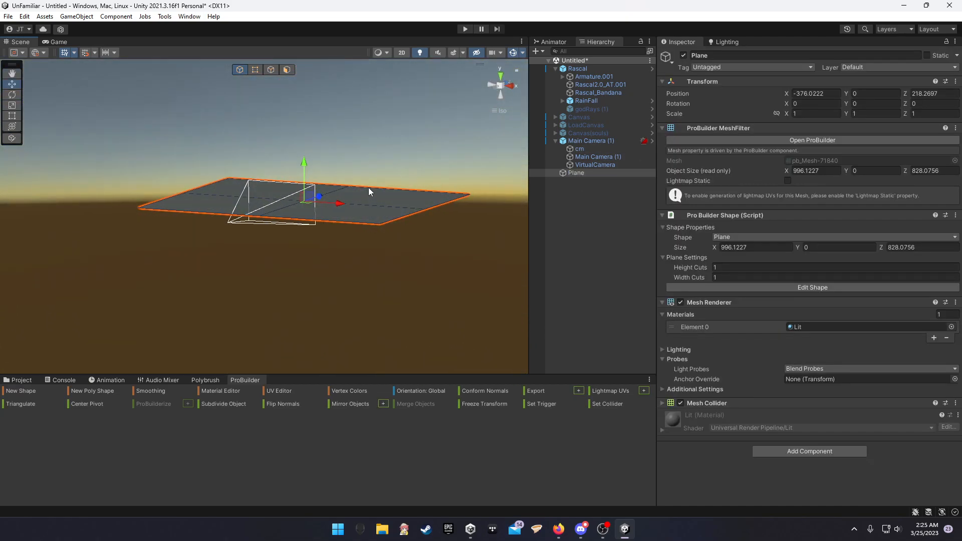
Step: Lower the plane to Y -65.5 and shift it to Z -73 so it lies under the camera's view volume
{"action": "scroll", "coordinate": [370, 181], "scroll_direction": "up", "scroll_amount": 6}
{"action": "left_click_drag", "start_coordinate": [343, 153], "coordinate": [339, 204]}
{"action": "right_click_drag", "start_coordinate": [339, 204], "coordinate": [226, 173]}
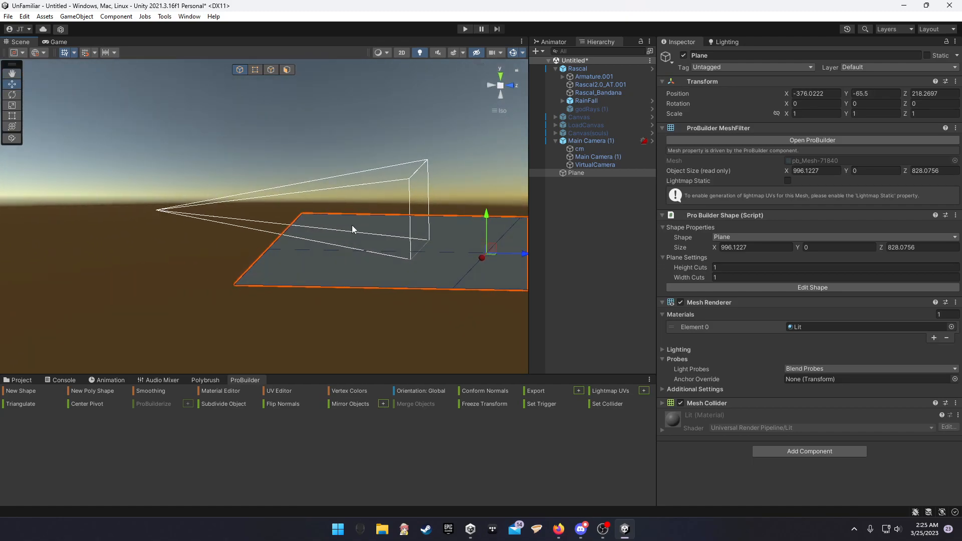
{"action": "right_click_drag", "start_coordinate": [353, 226], "coordinate": [393, 223]}
{"action": "right_click_drag", "start_coordinate": [435, 247], "coordinate": [427, 287]}
{"action": "left_click_drag", "start_coordinate": [476, 244], "coordinate": [341, 256]}
{"action": "right_click_drag", "start_coordinate": [387, 270], "coordinate": [283, 226]}
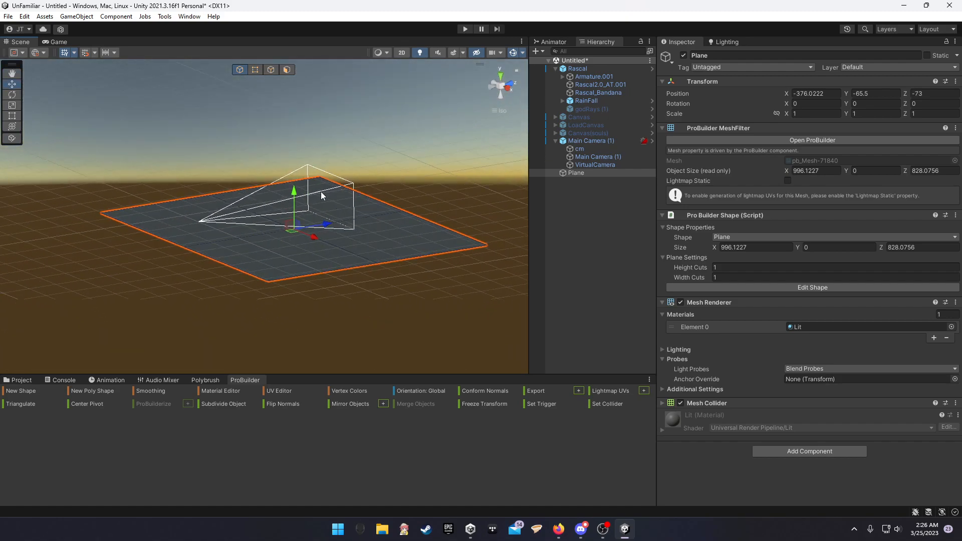
Step: Play-test the level to check Rascal on the ground plane, stop it, and return to the Scene view
{"action": "left_click", "coordinate": [464, 28]}
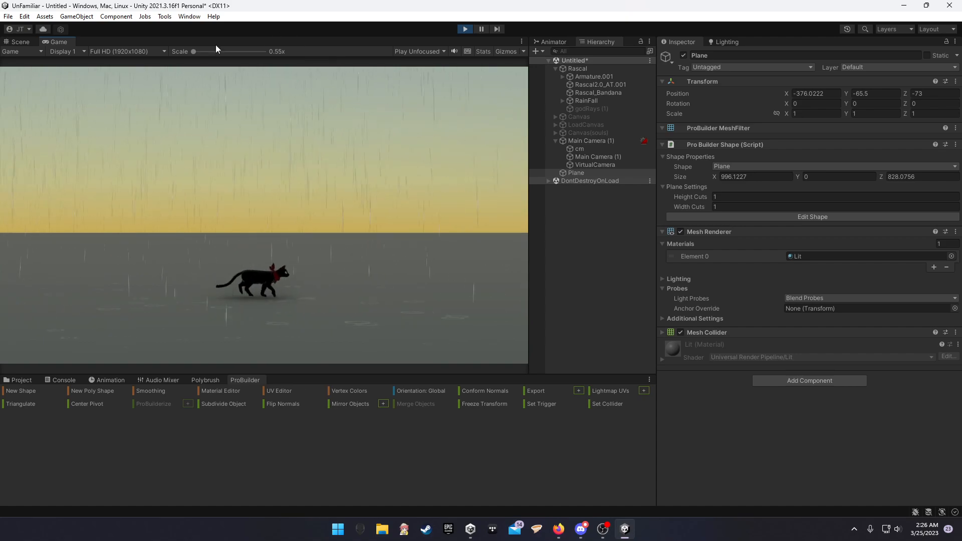
{"action": "left_click", "coordinate": [465, 29]}
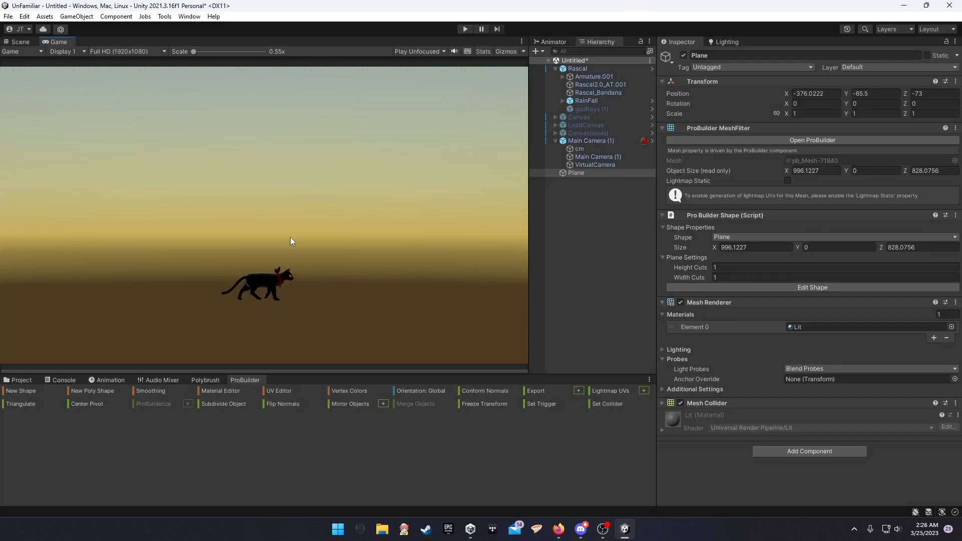
{"action": "left_click", "coordinate": [23, 42]}
{"action": "right_click_drag", "start_coordinate": [393, 265], "coordinate": [318, 358]}
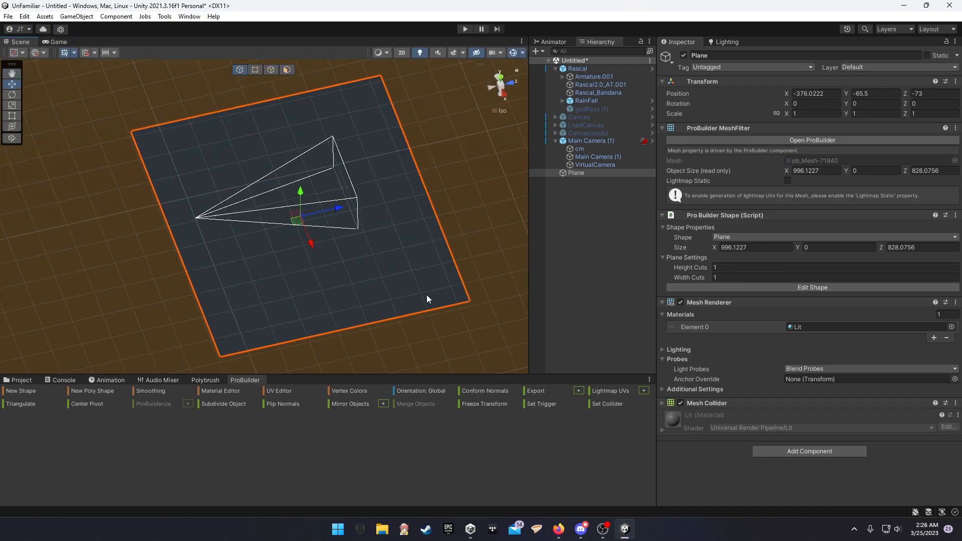
{"action": "left_click_drag", "start_coordinate": [354, 277], "coordinate": [232, 239], "text": "alt"}
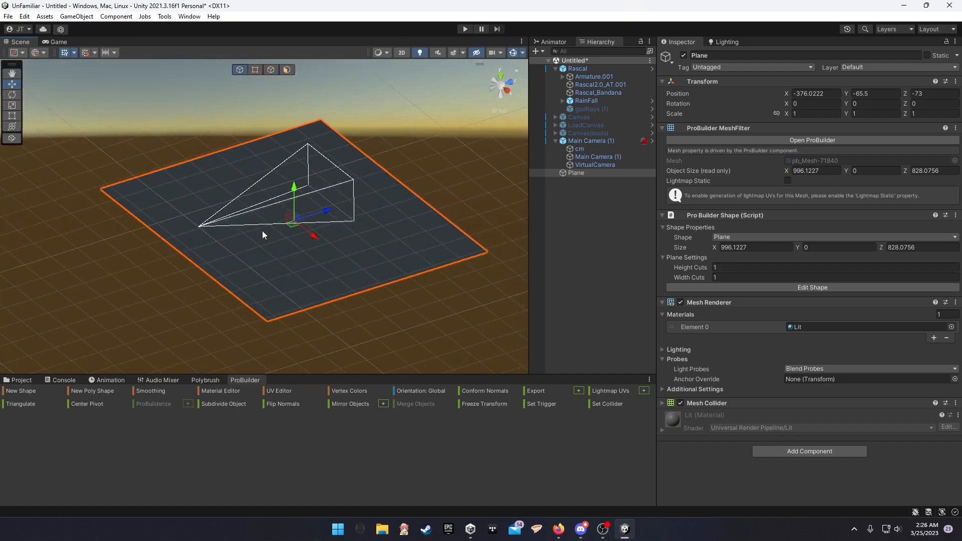
Step: Try face selection on the plane's four faces, return to object selection and subdivide the whole plane into a finer grid
{"action": "left_click", "coordinate": [255, 70]}
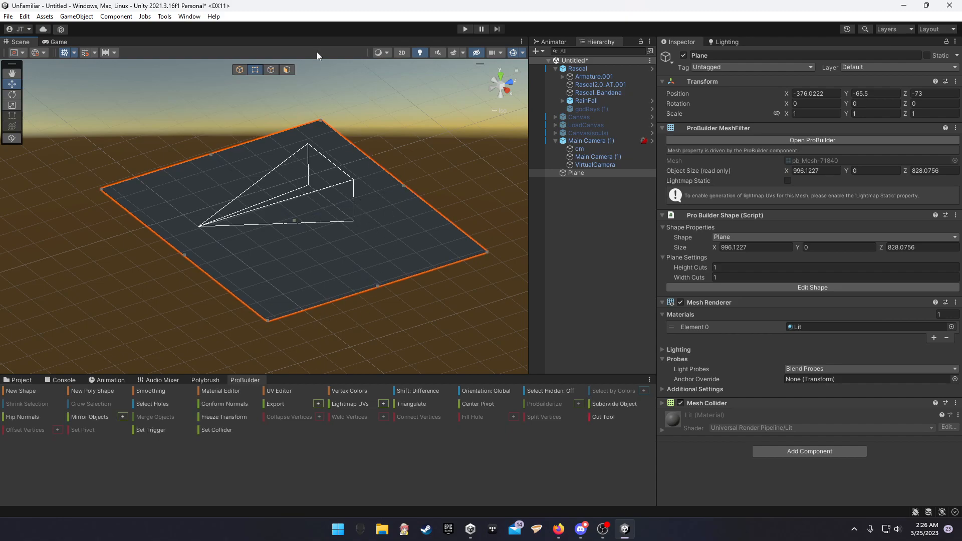
{"action": "left_click", "coordinate": [287, 74]}
{"action": "left_click", "coordinate": [311, 161]}
{"action": "left_click", "coordinate": [378, 247], "text": "shift"}
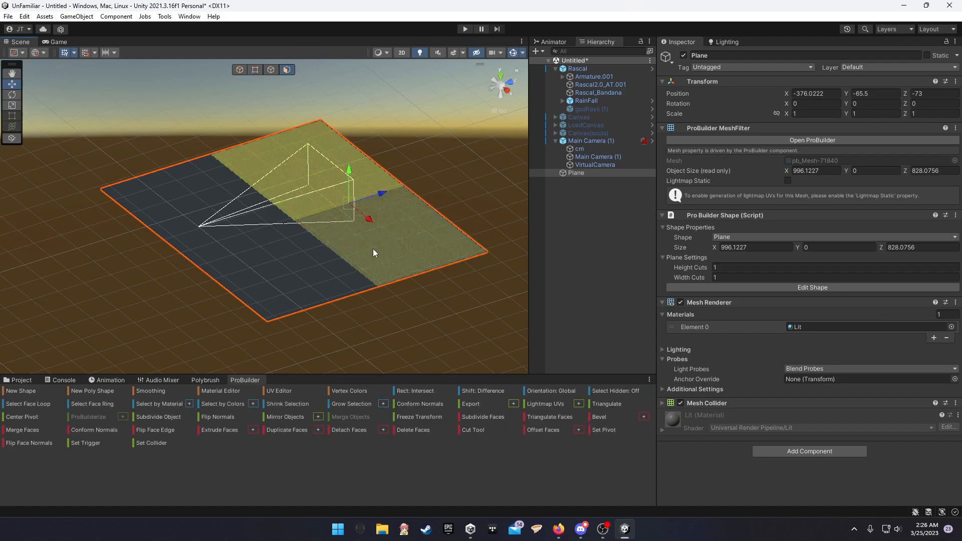
{"action": "left_click", "coordinate": [292, 266], "text": "shift"}
{"action": "left_click", "coordinate": [225, 192], "text": "shift"}
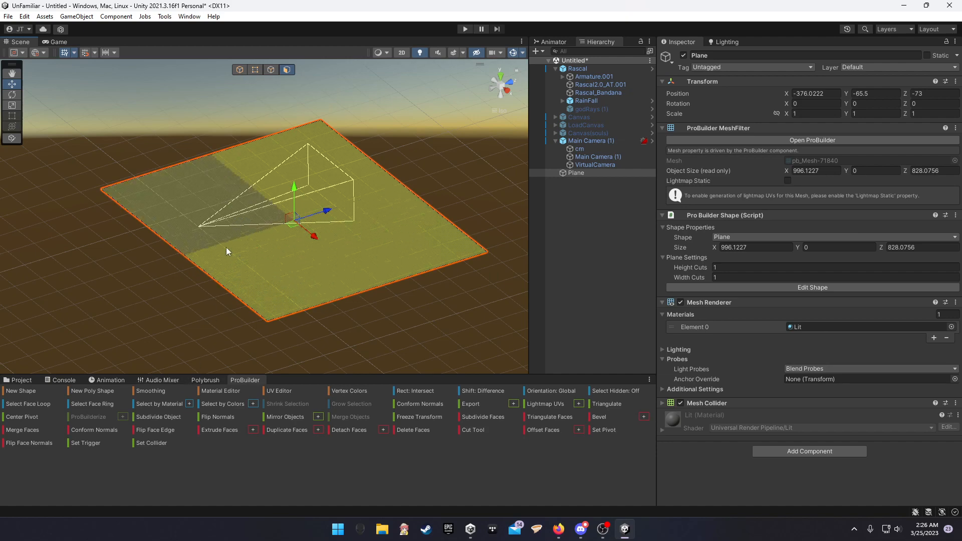
{"action": "left_click", "coordinate": [239, 69]}
{"action": "left_click", "coordinate": [207, 407]}
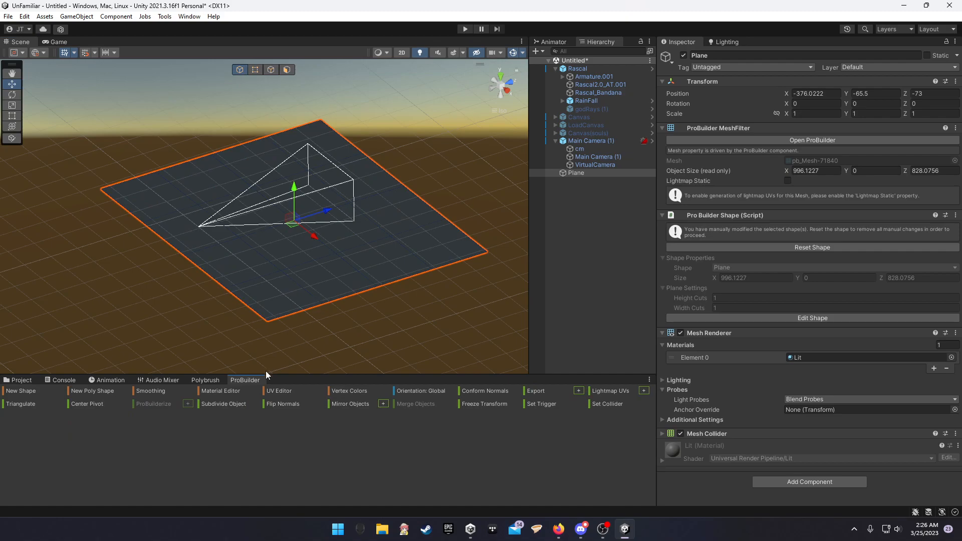
Step: Try raising one interior vertex of the plane into a peak about 85 high, glance at the Game view, and undo it
{"action": "left_click", "coordinate": [255, 70]}
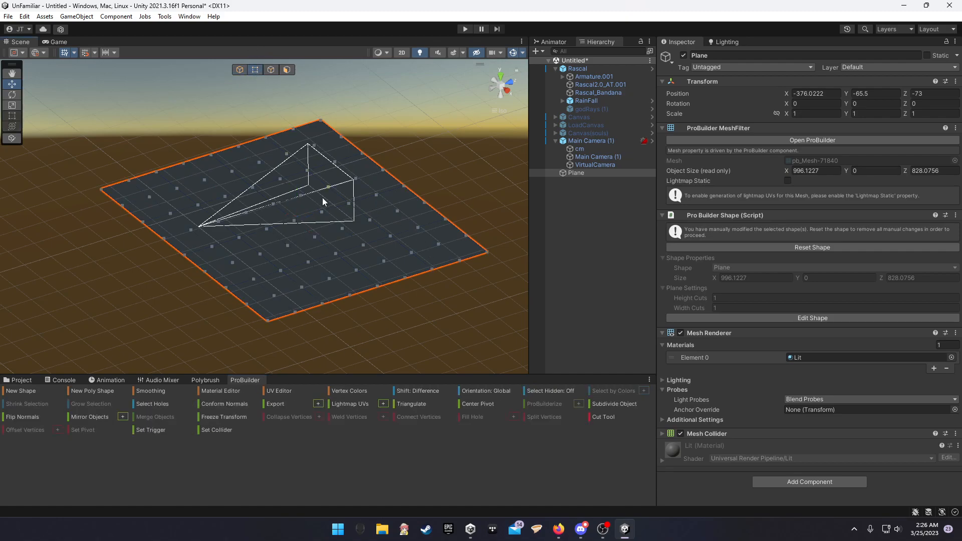
{"action": "left_click", "coordinate": [378, 193]}
{"action": "left_click_drag", "start_coordinate": [376, 169], "coordinate": [379, 145]}
{"action": "right_click_drag", "start_coordinate": [432, 193], "coordinate": [283, 239]}
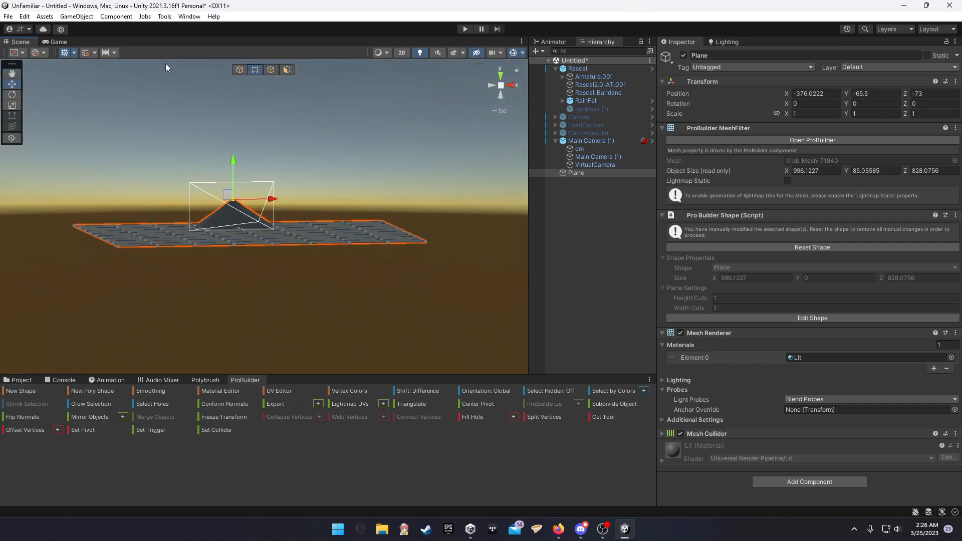
{"action": "left_click", "coordinate": [56, 42]}
{"action": "left_click", "coordinate": [19, 42]}
{"action": "right_click_drag", "start_coordinate": [273, 161], "coordinate": [344, 205]}
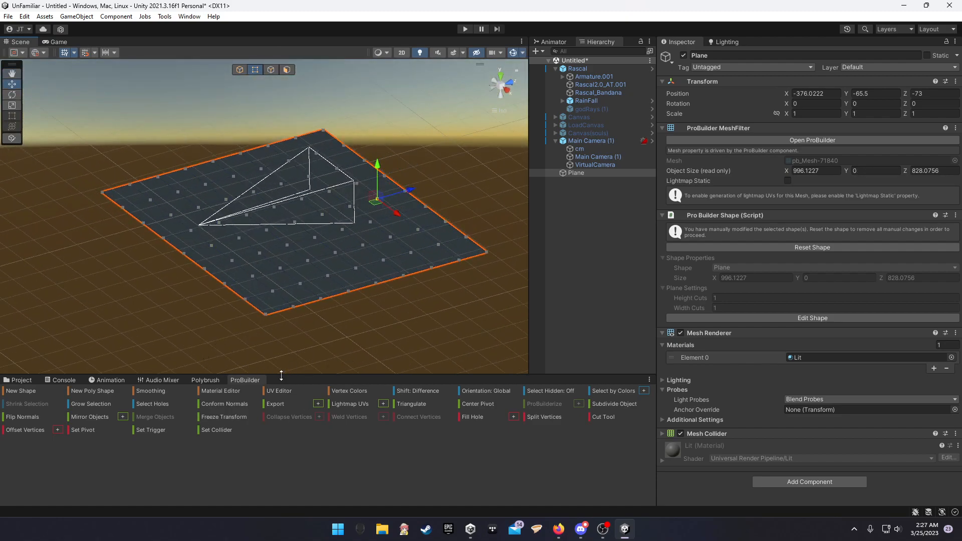
Step: Open the Polybrush tools and enlarge the area that shows their settings
{"action": "left_click", "coordinate": [210, 380]}
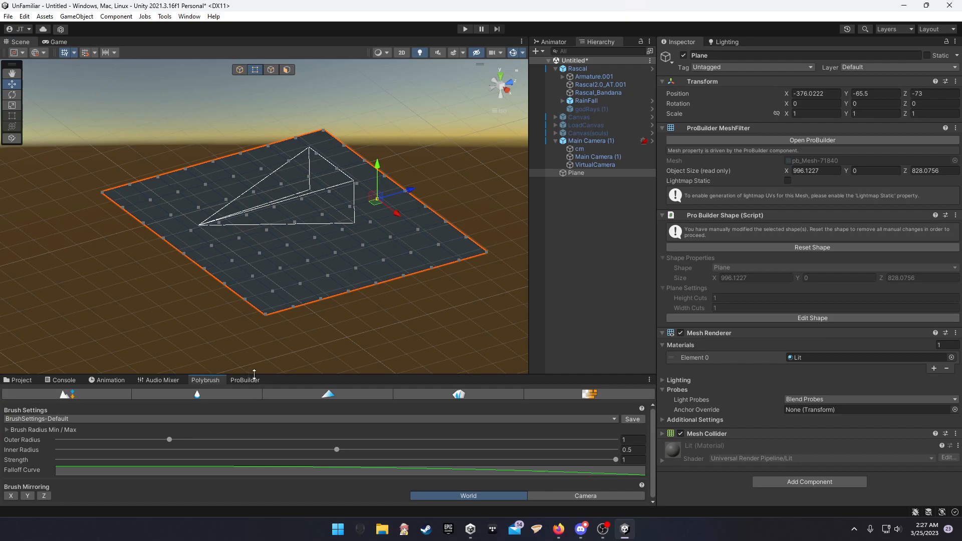
{"action": "left_click_drag", "start_coordinate": [245, 379], "coordinate": [258, 306]}
{"action": "left_click_drag", "start_coordinate": [27, 268], "coordinate": [280, 379]}
{"action": "left_click", "coordinate": [204, 298]}
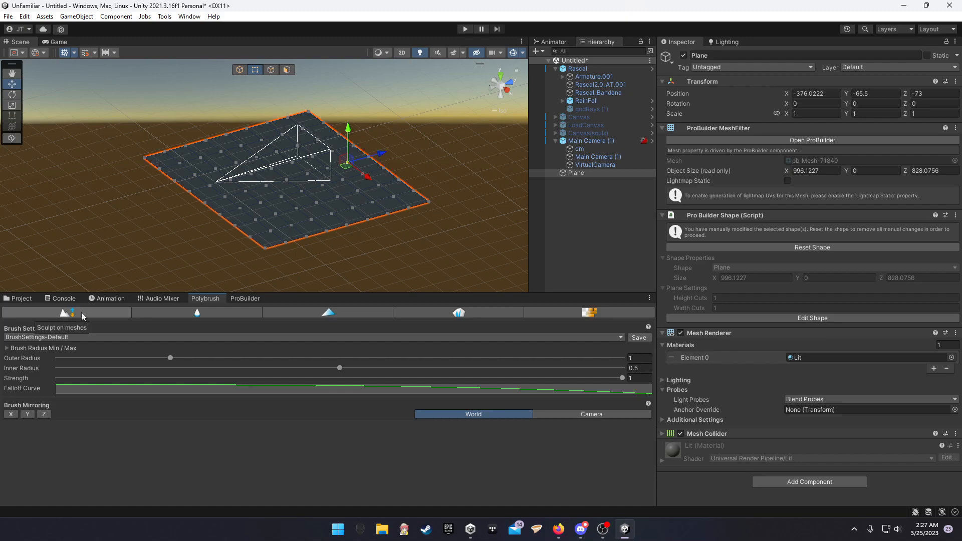
Step: Choose the Polybrush sculpt brush and set its outer radius to 2.597 and inner radius to 0.5976
{"action": "left_click", "coordinate": [115, 312]}
{"action": "scroll", "coordinate": [332, 208], "scroll_direction": "up", "scroll_amount": 1}
{"action": "scroll", "coordinate": [332, 208], "scroll_direction": "up", "scroll_amount": 10}
{"action": "middle_click_drag", "start_coordinate": [358, 240], "coordinate": [228, 174]}
{"action": "left_click_drag", "start_coordinate": [175, 358], "coordinate": [394, 369]}
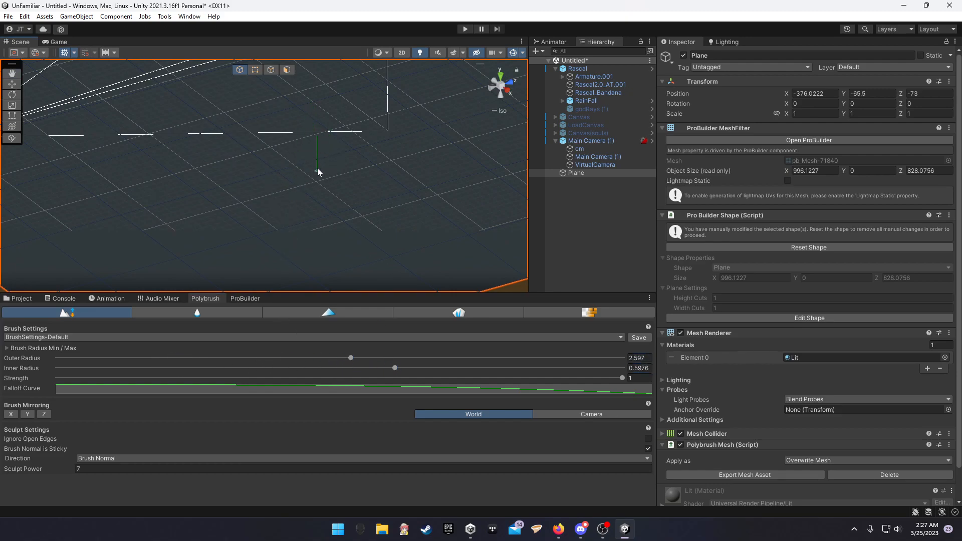
Step: Try a short sculpting stroke on the plane's surface with the enlarged brush
{"action": "scroll", "coordinate": [333, 166], "scroll_direction": "up", "scroll_amount": 4}
{"action": "scroll", "coordinate": [341, 165], "scroll_direction": "down", "scroll_amount": 1}
{"action": "mouse_move", "coordinate": [311, 167]}
{"action": "left_mouse_down"}
{"action": "mouse_move", "coordinate": [315, 186]}
{"action": "mouse_move", "coordinate": [300, 182]}
{"action": "left_mouse_up"}
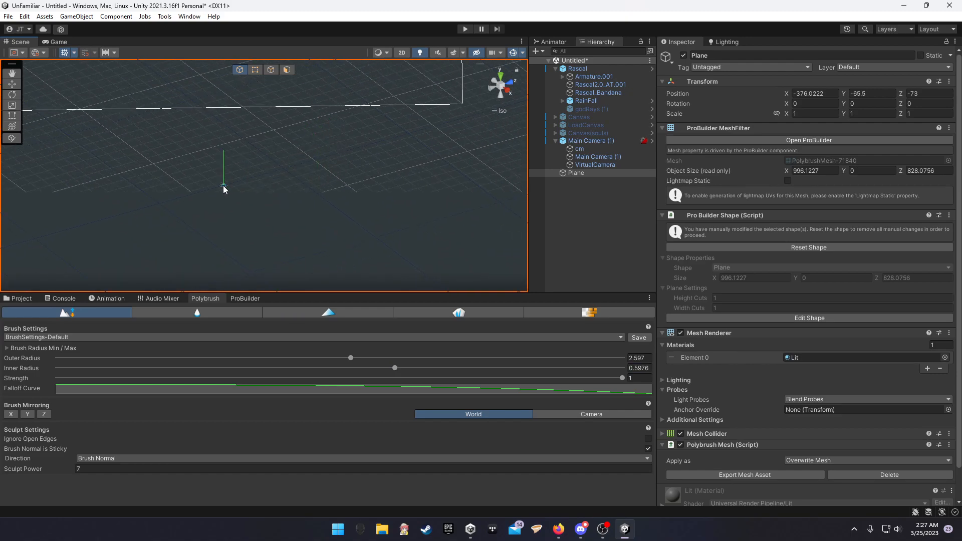
{"action": "scroll", "coordinate": [278, 183], "scroll_direction": "down", "scroll_amount": 1}
{"action": "scroll", "coordinate": [277, 191], "scroll_direction": "down", "scroll_amount": 5}
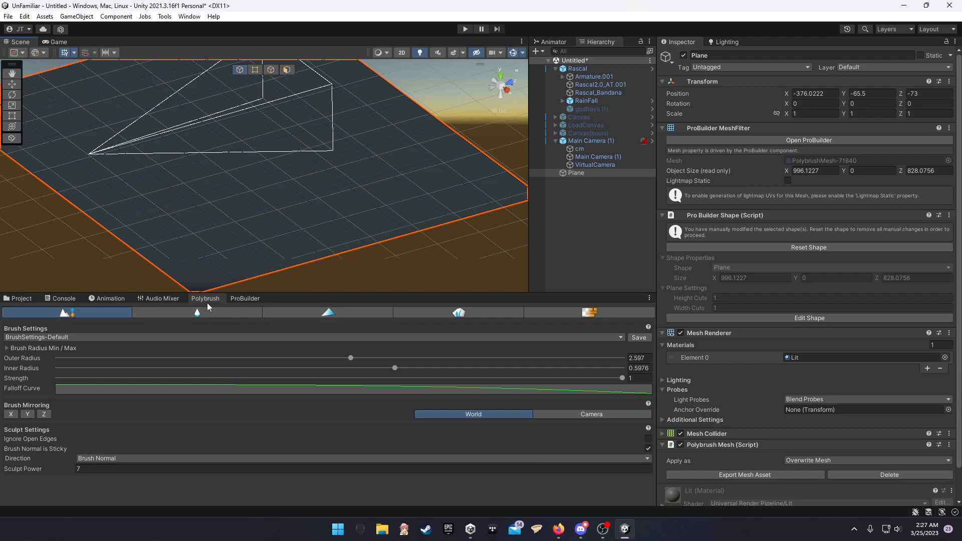
Step: Look at the Polybrush colour painting mode, switch to prefab scattering and review its settings and palette
{"action": "left_click", "coordinate": [342, 316]}
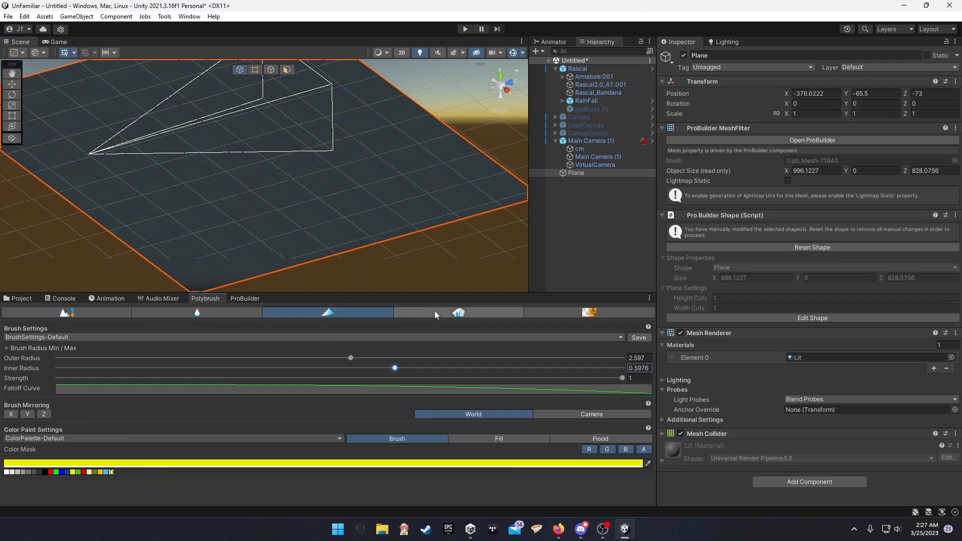
{"action": "left_click", "coordinate": [483, 313]}
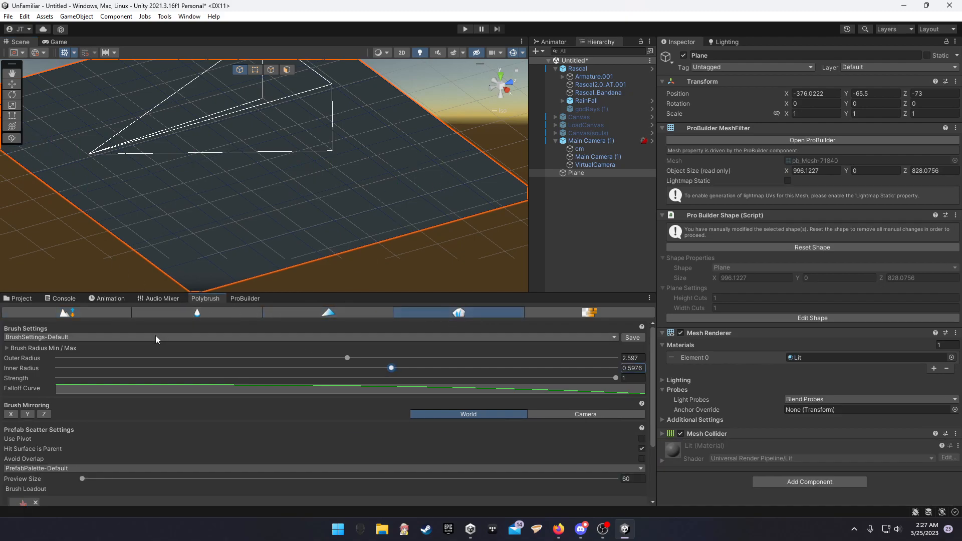
{"action": "scroll", "coordinate": [119, 414], "scroll_direction": "down", "scroll_amount": 3}
{"action": "scroll", "coordinate": [17, 434], "scroll_direction": "up", "scroll_amount": 3}
{"action": "scroll", "coordinate": [101, 366], "scroll_direction": "down", "scroll_amount": 3}
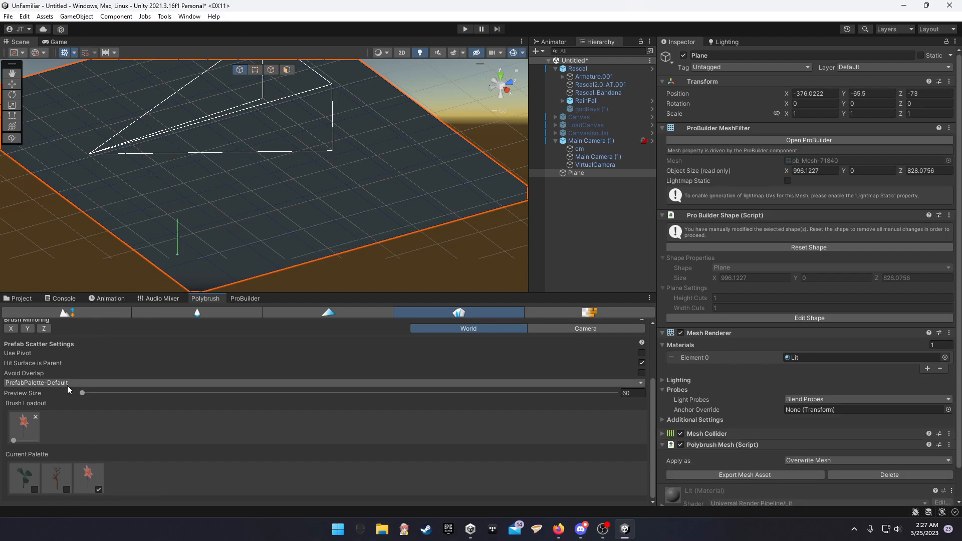
Step: Scatter the red plant prefab on the plane near the camera's view volume and inspect the painted area up close
{"action": "left_click_drag", "start_coordinate": [228, 208], "coordinate": [247, 191]}
{"action": "scroll", "coordinate": [263, 227], "scroll_direction": "up", "scroll_amount": 5}
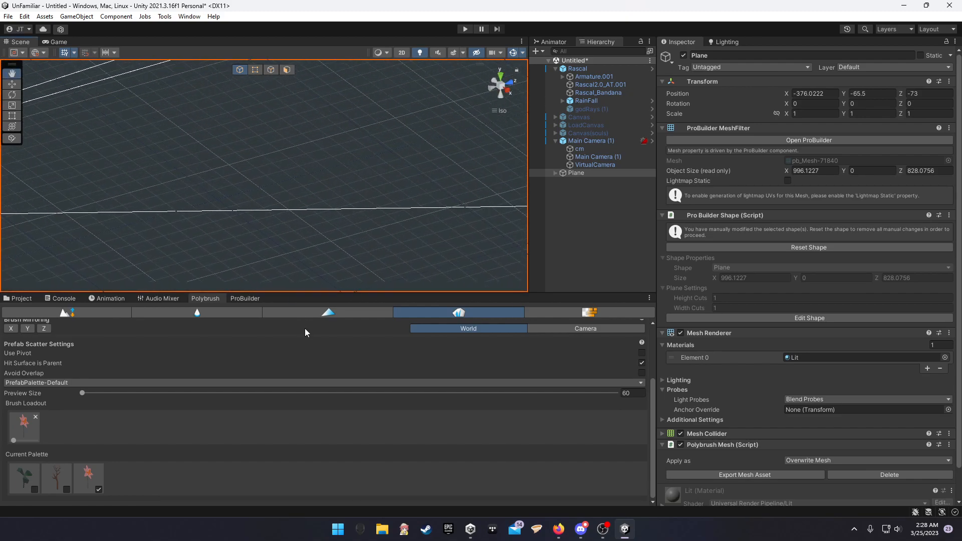
{"action": "scroll", "coordinate": [233, 191], "scroll_direction": "up", "scroll_amount": 5}
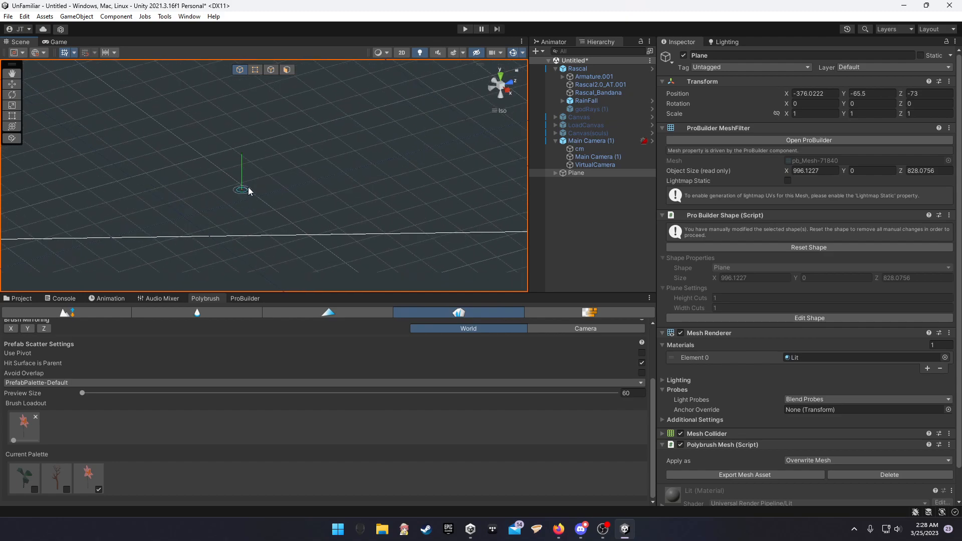
{"action": "middle_click_drag", "start_coordinate": [182, 199], "coordinate": [301, 163]}
{"action": "scroll", "coordinate": [183, 175], "scroll_direction": "up", "scroll_amount": 5}
{"action": "mouse_move", "coordinate": [184, 174]}
{"action": "middle_mouse_down"}
{"action": "mouse_move", "coordinate": [300, 159]}
{"action": "mouse_move", "coordinate": [272, 189]}
{"action": "middle_mouse_up"}
{"action": "scroll", "coordinate": [268, 182], "scroll_direction": "up", "scroll_amount": 5}
{"action": "scroll", "coordinate": [278, 187], "scroll_direction": "down", "scroll_amount": 1}
{"action": "scroll", "coordinate": [270, 189], "scroll_direction": "down", "scroll_amount": 5}
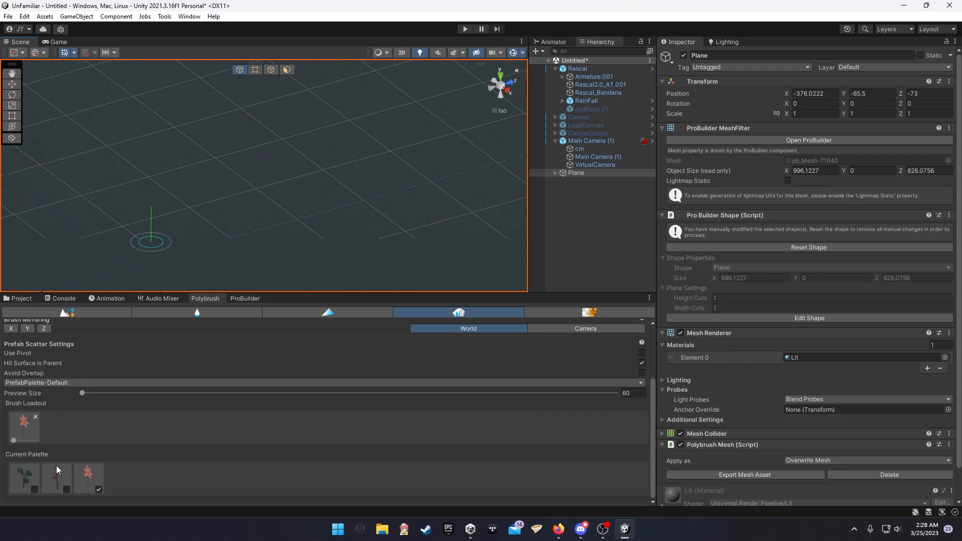
Step: Add the bare tree prefab to the brush loadout and scatter a group of trees across the plane
{"action": "left_click", "coordinate": [67, 488]}
{"action": "left_click_drag", "start_coordinate": [215, 157], "coordinate": [383, 164]}
{"action": "right_click_drag", "start_coordinate": [383, 168], "coordinate": [275, 162]}
{"action": "scroll", "coordinate": [350, 168], "scroll_direction": "down", "scroll_amount": 3}
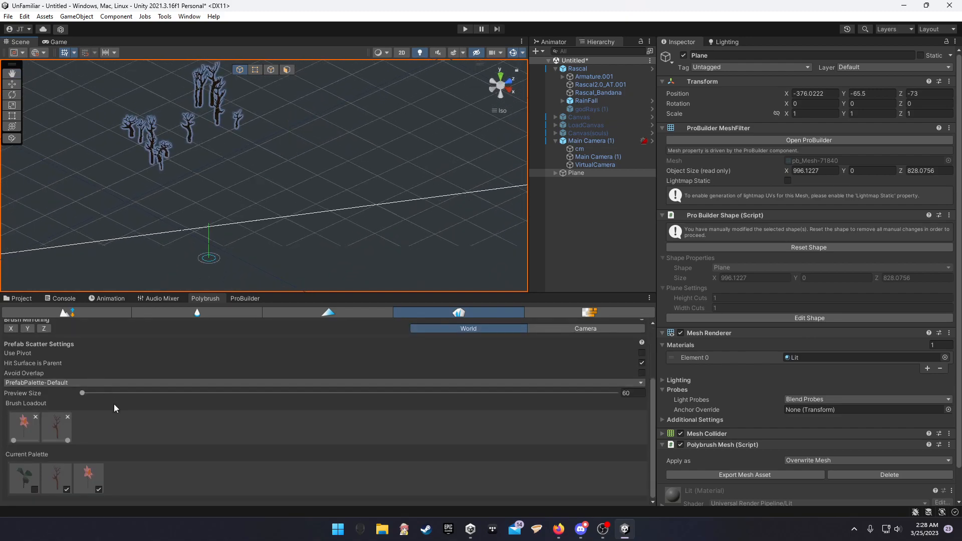
Step: Remove the red plant from the brush loadout and show the placement settings of BareTree_JT
{"action": "scroll", "coordinate": [95, 399], "scroll_direction": "up", "scroll_amount": 3}
{"action": "scroll", "coordinate": [75, 396], "scroll_direction": "down", "scroll_amount": 3}
{"action": "left_click", "coordinate": [36, 417]}
{"action": "left_click", "coordinate": [59, 473]}
{"action": "scroll", "coordinate": [125, 457], "scroll_direction": "down", "scroll_amount": 5}
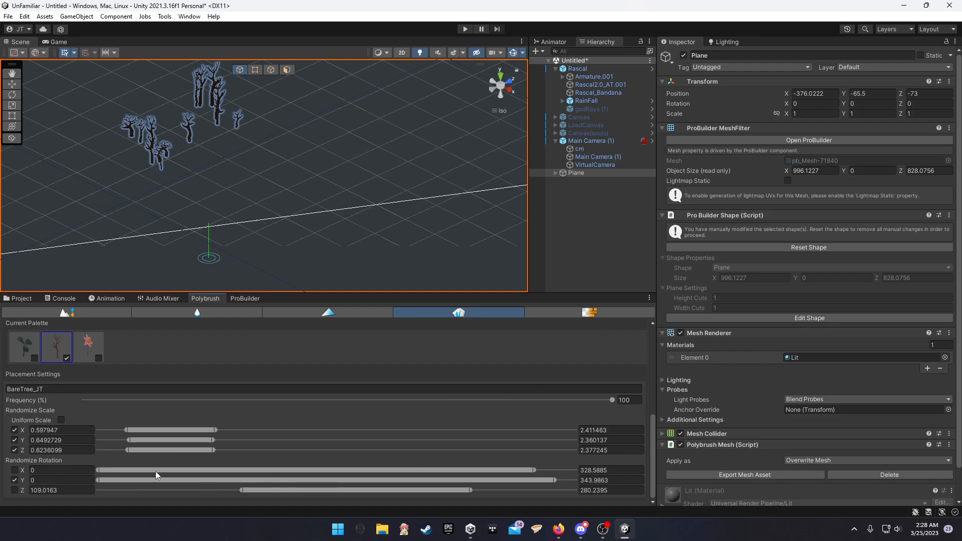
Step: Paint a short stroke with only the bare tree prefab beside the existing trees
{"action": "scroll", "coordinate": [231, 205], "scroll_direction": "up", "scroll_amount": 2}
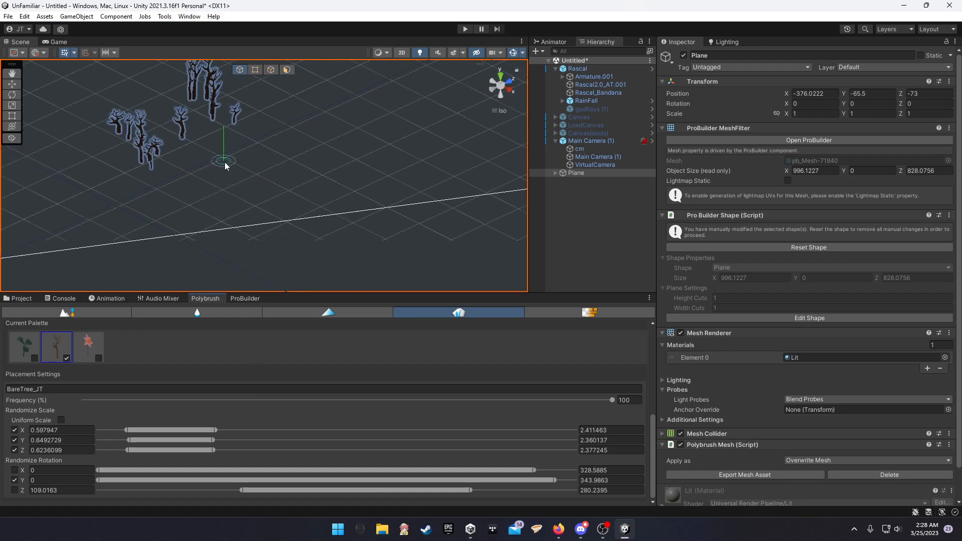
{"action": "middle_click_drag", "start_coordinate": [223, 161], "coordinate": [255, 198]}
{"action": "left_click_drag", "start_coordinate": [254, 196], "coordinate": [237, 219]}
Step: Examine the scattered trees against the camera's view volume and the whole plane from several angles
{"action": "right_click_drag", "start_coordinate": [329, 189], "coordinate": [245, 193]}
{"action": "scroll", "coordinate": [300, 187], "scroll_direction": "down", "scroll_amount": 3}
{"action": "scroll", "coordinate": [367, 201], "scroll_direction": "down", "scroll_amount": 3}
{"action": "scroll", "coordinate": [309, 206], "scroll_direction": "down", "scroll_amount": 2}
{"action": "scroll", "coordinate": [309, 203], "scroll_direction": "down", "scroll_amount": 2}
{"action": "scroll", "coordinate": [466, 168], "scroll_direction": "down", "scroll_amount": 4}
{"action": "middle_click_drag", "start_coordinate": [245, 193], "coordinate": [361, 235]}
{"action": "right_click_drag", "start_coordinate": [389, 225], "coordinate": [300, 223]}
{"action": "scroll", "coordinate": [301, 223], "scroll_direction": "down", "scroll_amount": 5}
{"action": "middle_click_drag", "start_coordinate": [300, 223], "coordinate": [443, 225]}
{"action": "right_click_drag", "start_coordinate": [443, 226], "coordinate": [549, 225]}
{"action": "middle_click_drag", "start_coordinate": [454, 215], "coordinate": [238, 224]}
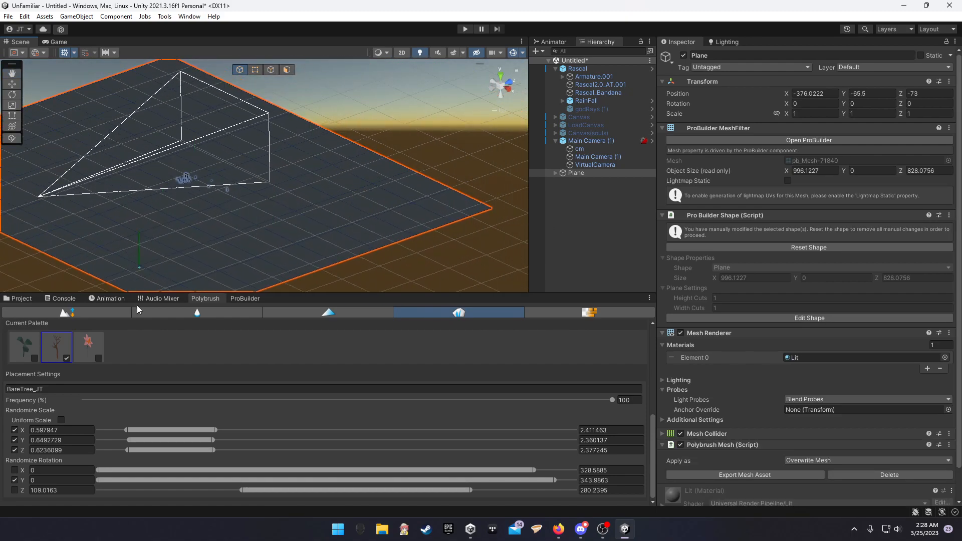
Step: Glance at the ProBuilder tools, return to the Polybrush brush settings, and inspect the VirtualCamera and Plane objects
{"action": "left_click", "coordinate": [244, 299]}
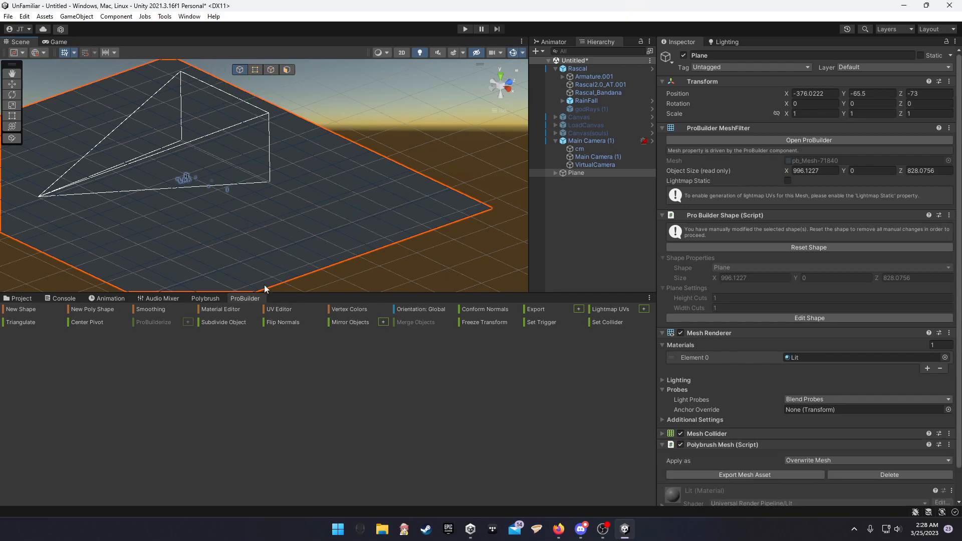
{"action": "left_click", "coordinate": [205, 298]}
{"action": "scroll", "coordinate": [65, 366], "scroll_direction": "up", "scroll_amount": 5}
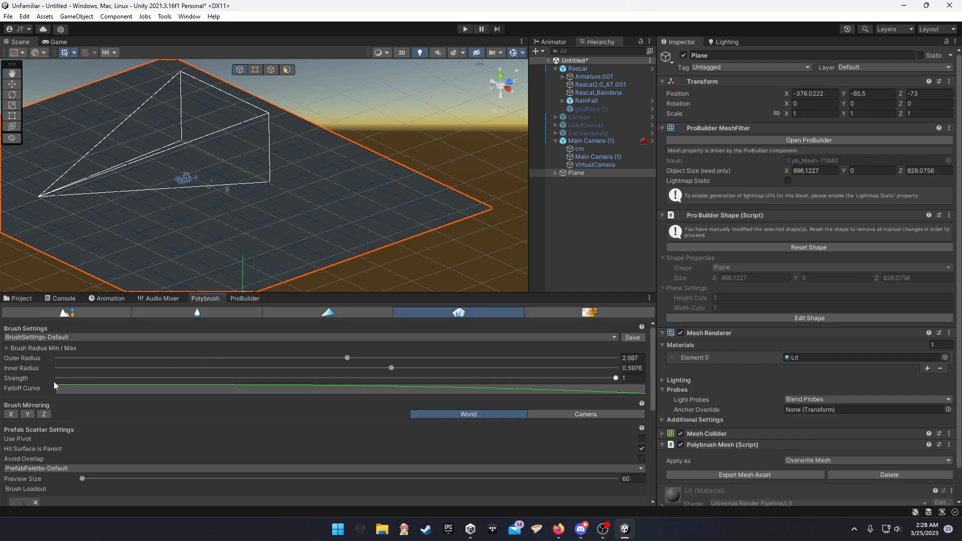
{"action": "left_click", "coordinate": [595, 165]}
{"action": "left_click", "coordinate": [583, 173]}
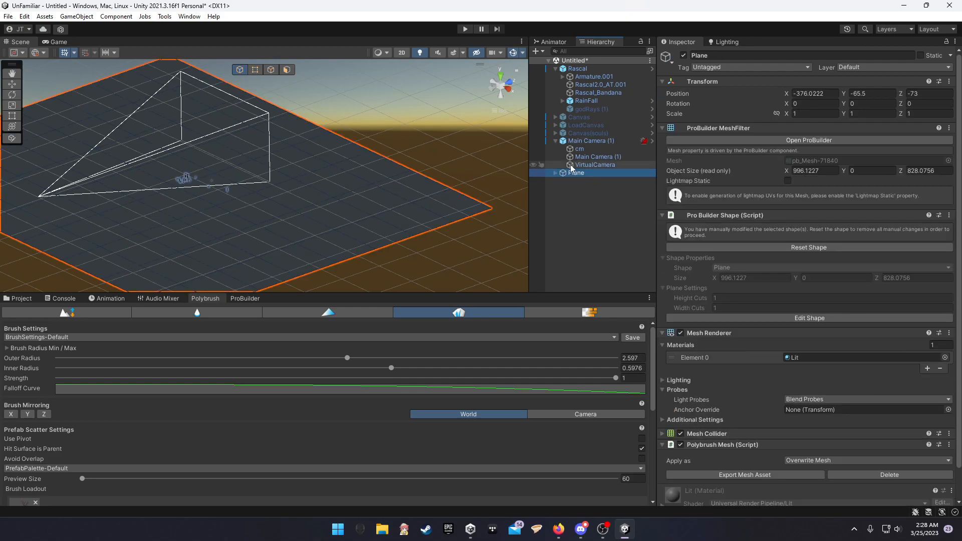
{"action": "left_click", "coordinate": [582, 165]}
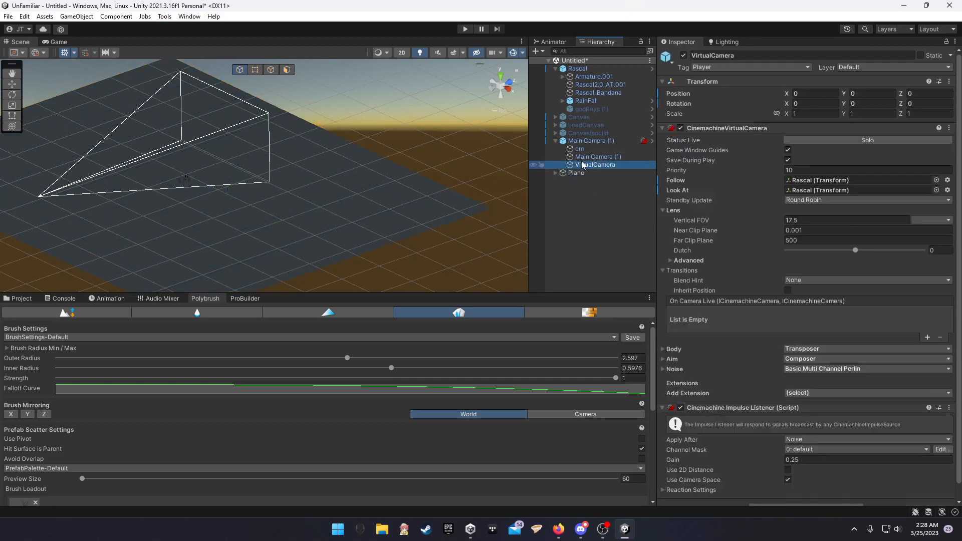
{"action": "left_click", "coordinate": [421, 165]}
{"action": "left_click", "coordinate": [561, 173]}
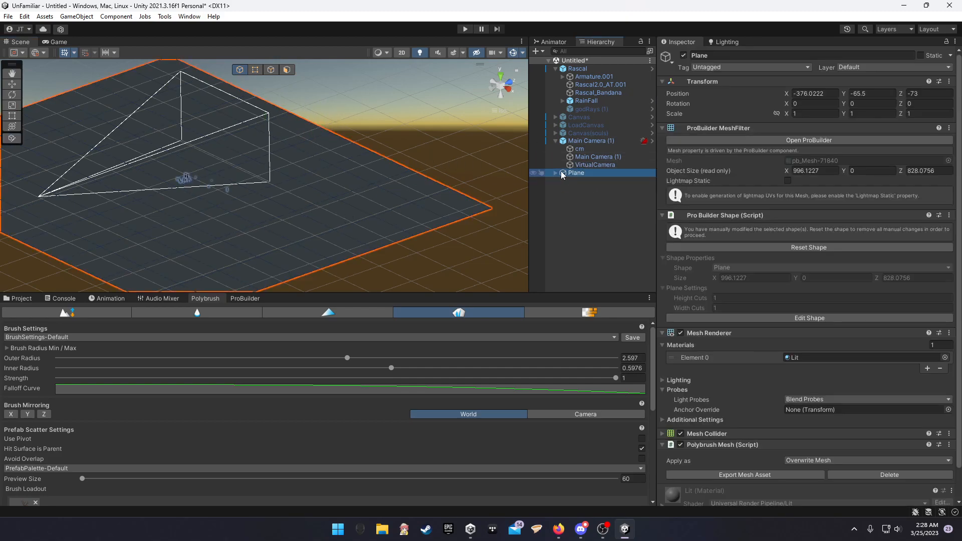
{"action": "left_click", "coordinate": [379, 150]}
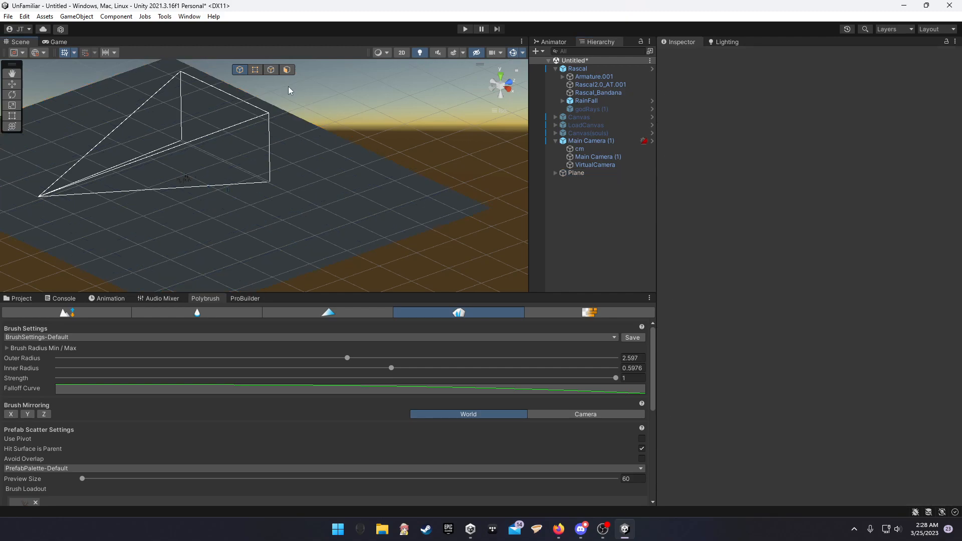
Step: Select the plane's far boundary edges in edge selection and raise them about 235 to form a back wall behind the camera's view volume
{"action": "left_click", "coordinate": [357, 152]}
{"action": "right_click_drag", "start_coordinate": [447, 151], "coordinate": [370, 173]}
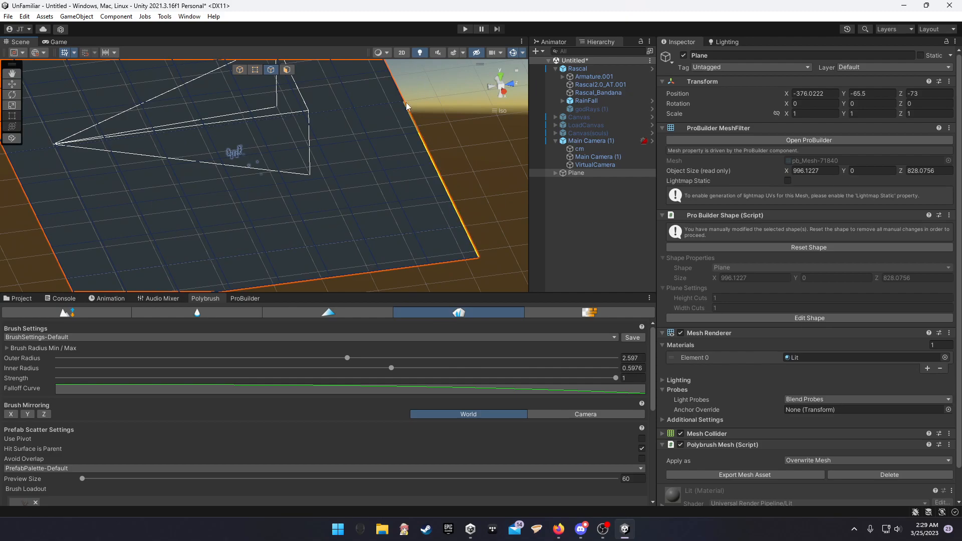
{"action": "middle_click_drag", "start_coordinate": [413, 122], "coordinate": [445, 176]}
{"action": "right_click_drag", "start_coordinate": [445, 177], "coordinate": [498, 153]}
{"action": "key", "text": "w"}
{"action": "left_click_drag", "start_coordinate": [435, 171], "coordinate": [430, 59]}
{"action": "scroll", "coordinate": [443, 205], "scroll_direction": "down", "scroll_amount": 4}
{"action": "right_click_drag", "start_coordinate": [443, 205], "coordinate": [342, 220]}
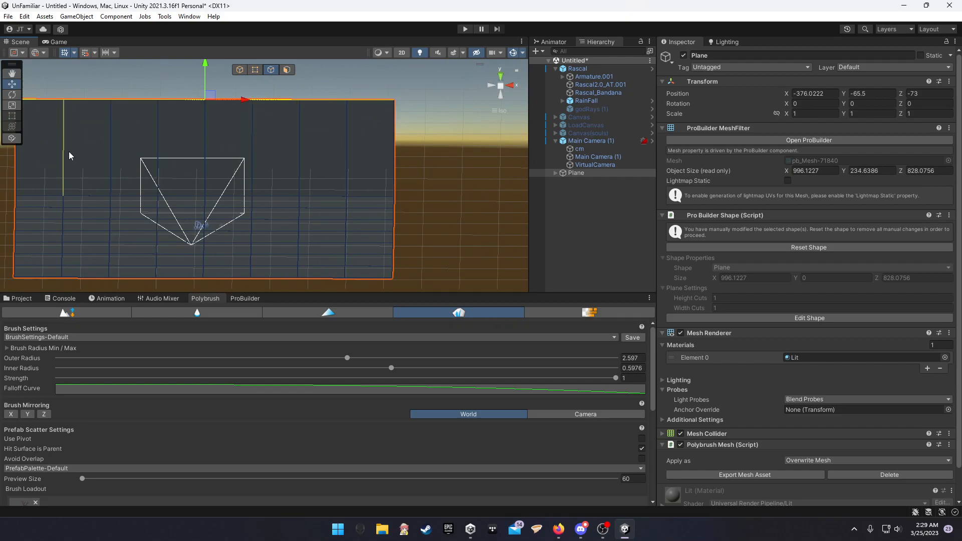
{"action": "right_click_drag", "start_coordinate": [432, 184], "coordinate": [355, 188]}
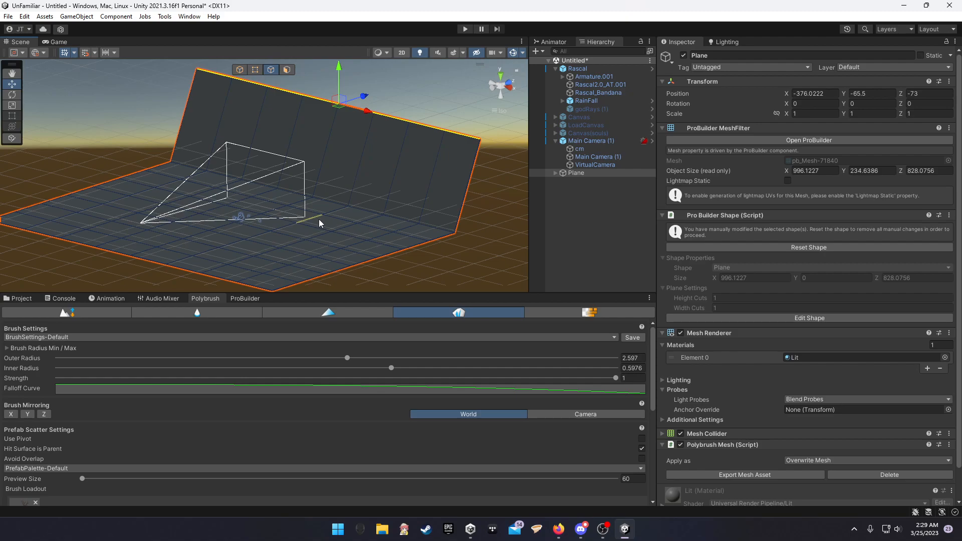
Step: Examine the plane's raised back wall from another angle and its Mesh Renderer, Mesh Collider and Polybrush Mesh settings
{"action": "right_click_drag", "start_coordinate": [302, 231], "coordinate": [446, 210]}
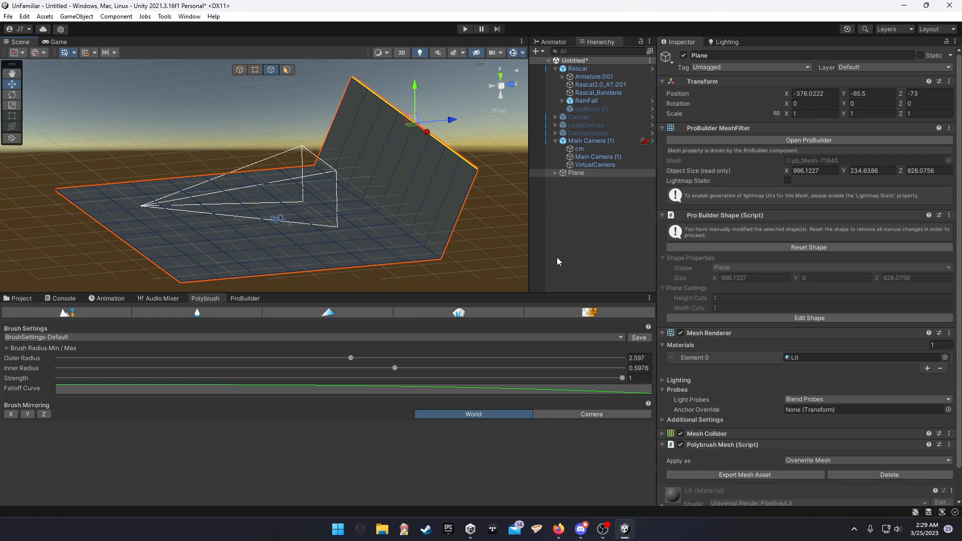
{"action": "scroll", "coordinate": [851, 371], "scroll_direction": "down", "scroll_amount": 2}
{"action": "scroll", "coordinate": [825, 153], "scroll_direction": "up", "scroll_amount": 2}
{"action": "scroll", "coordinate": [698, 357], "scroll_direction": "down", "scroll_amount": 2}
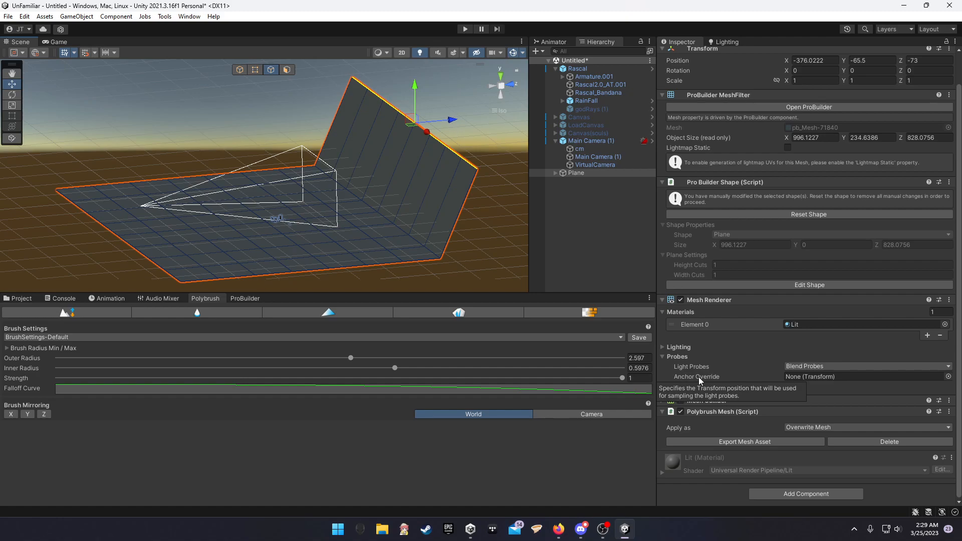
{"action": "right_click", "coordinate": [698, 377]}
{"action": "left_click", "coordinate": [743, 369]}
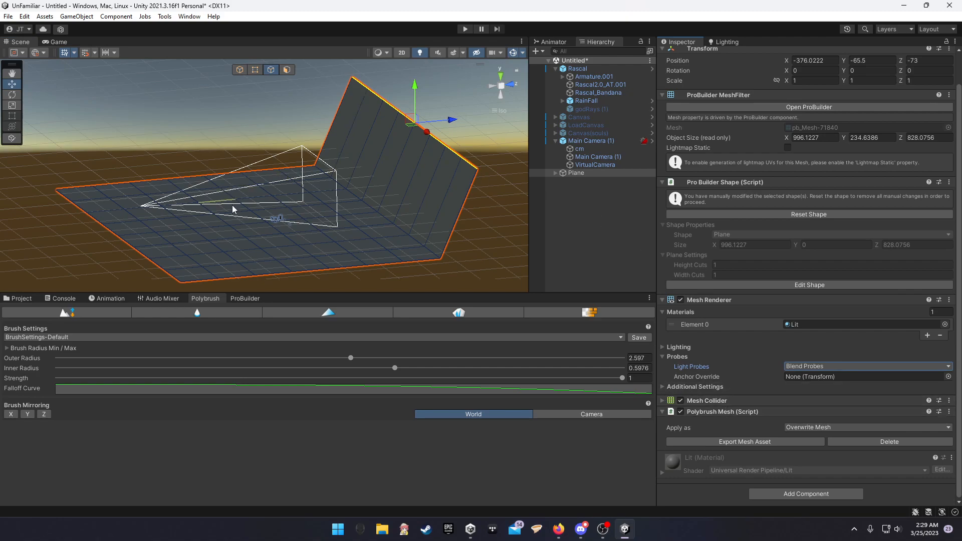
{"action": "right_click", "coordinate": [716, 403]}
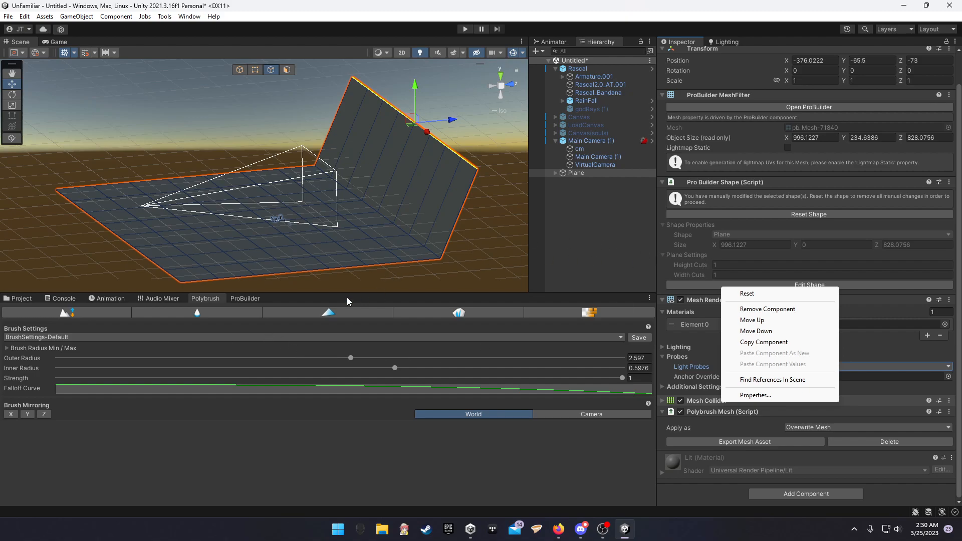
{"action": "left_click", "coordinate": [254, 308]}
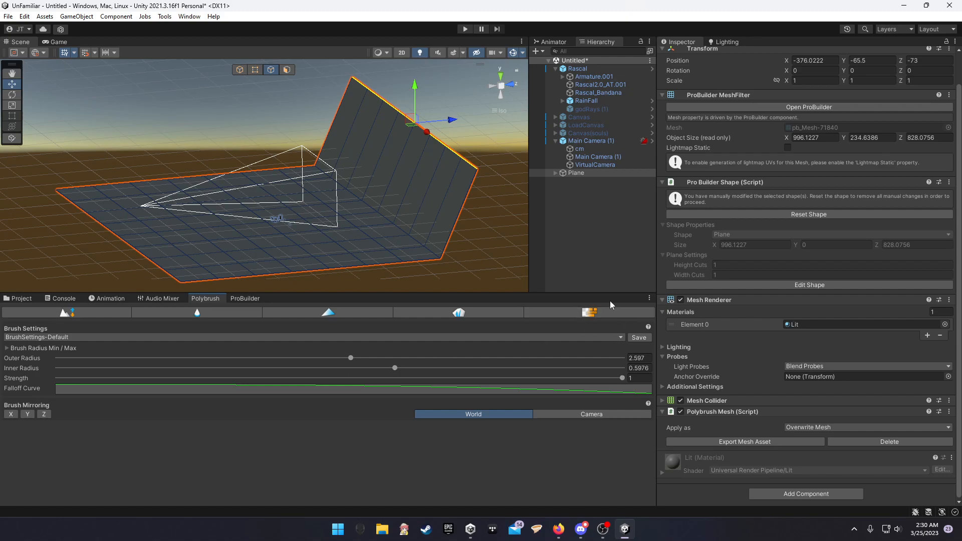
Step: Look through the Polybrush modes with the plane selected, finishing in sculpt mode
{"action": "right_click_drag", "start_coordinate": [439, 229], "coordinate": [326, 133]}
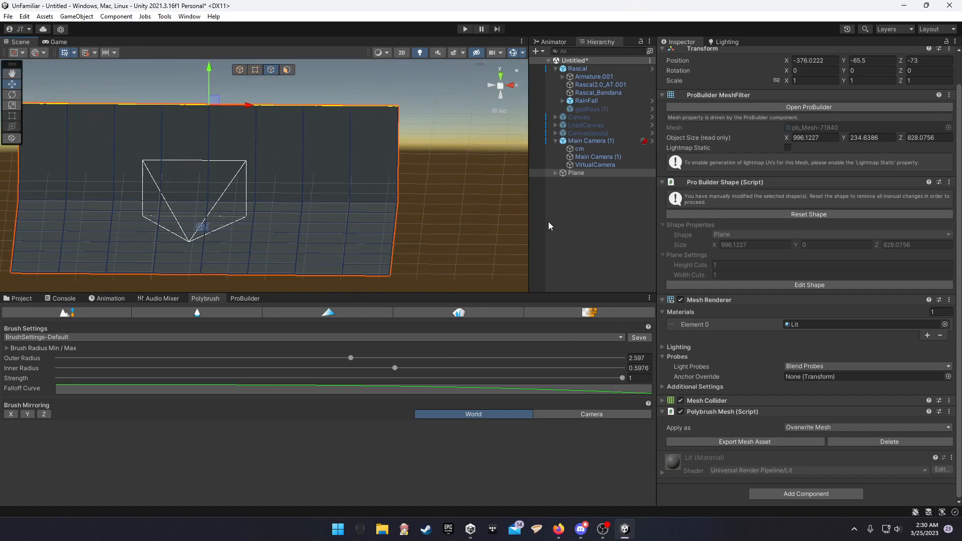
{"action": "left_click", "coordinate": [465, 313]}
{"action": "left_click", "coordinate": [301, 314]}
{"action": "left_click", "coordinate": [169, 311]}
{"action": "left_click", "coordinate": [120, 310]}
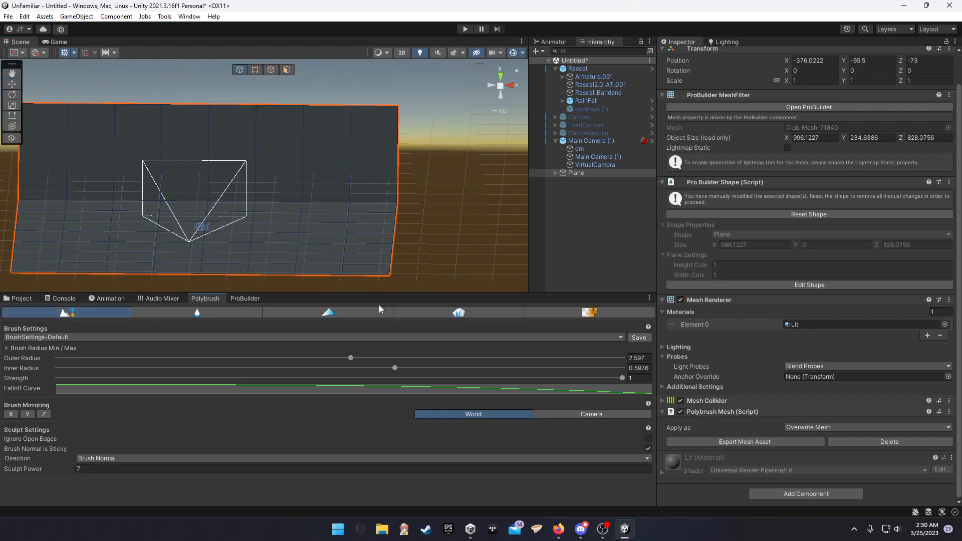
Step: Enlarge the Scene view by shrinking the tool area beneath it and the Inspector, and show the ProBuilder tools
{"action": "left_click_drag", "start_coordinate": [397, 295], "coordinate": [397, 405]}
{"action": "left_click_drag", "start_coordinate": [656, 228], "coordinate": [766, 228]}
{"action": "mouse_move", "coordinate": [334, 272]}
{"action": "right_mouse_down"}
{"action": "mouse_move", "coordinate": [275, 283]}
{"action": "mouse_move", "coordinate": [321, 281]}
{"action": "right_mouse_up"}
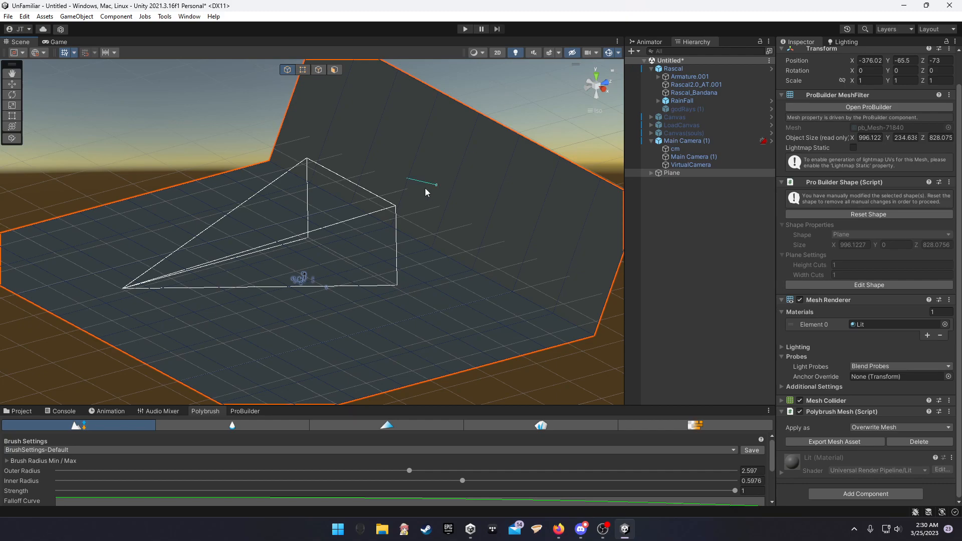
{"action": "left_click", "coordinate": [245, 411]}
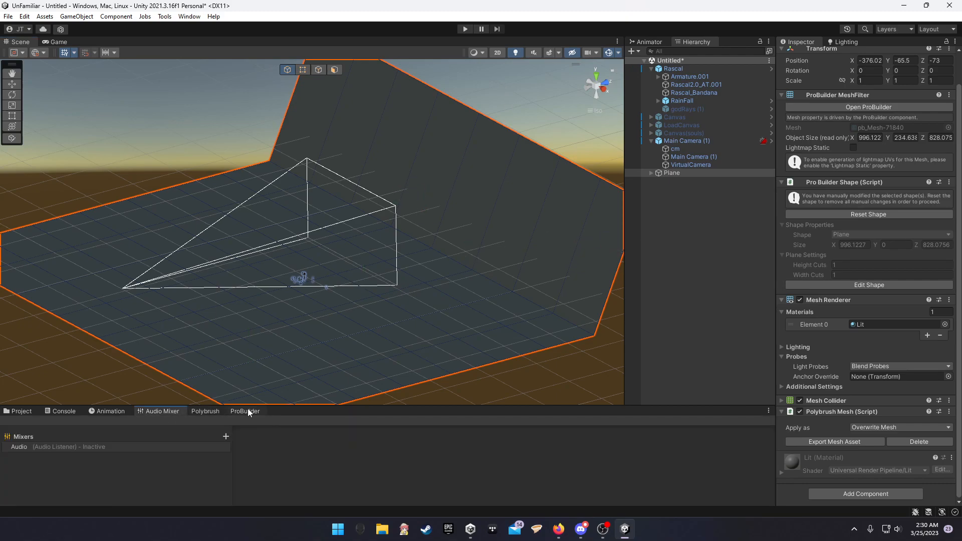
{"action": "left_click_drag", "start_coordinate": [201, 403], "coordinate": [202, 374]}
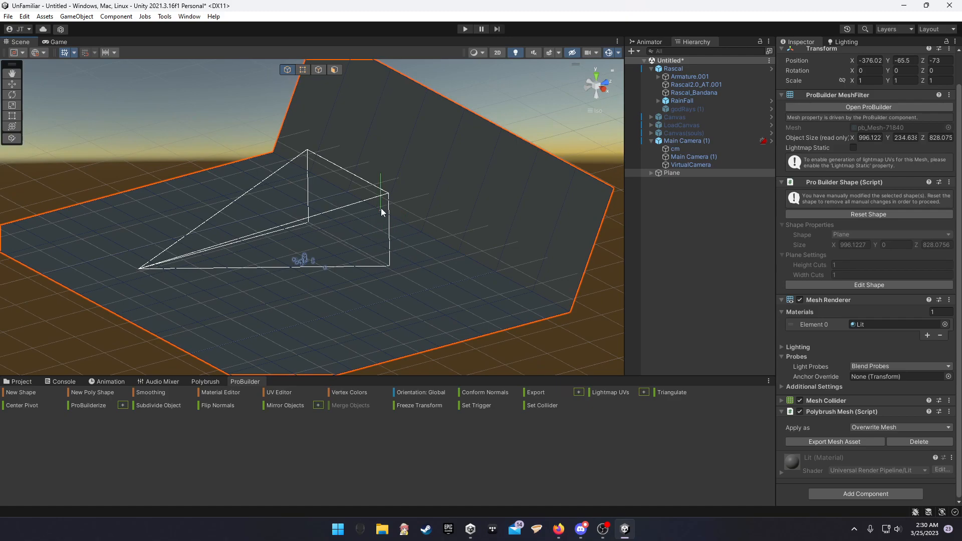
Step: Place the apartment prefab from Prefabs/CityHardSurf on the plane inside the camera's view volume and frame it
{"action": "left_click", "coordinate": [107, 381]}
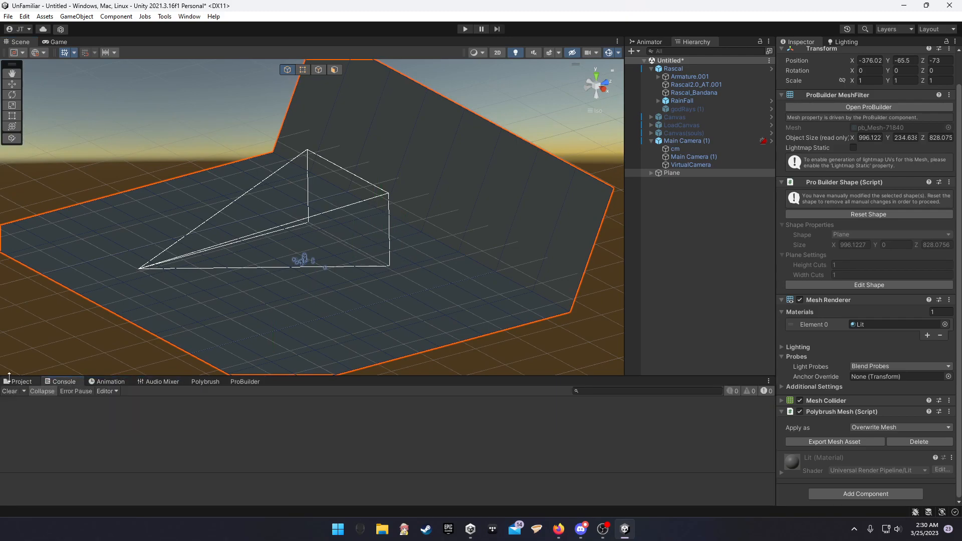
{"action": "left_click", "coordinate": [19, 381]}
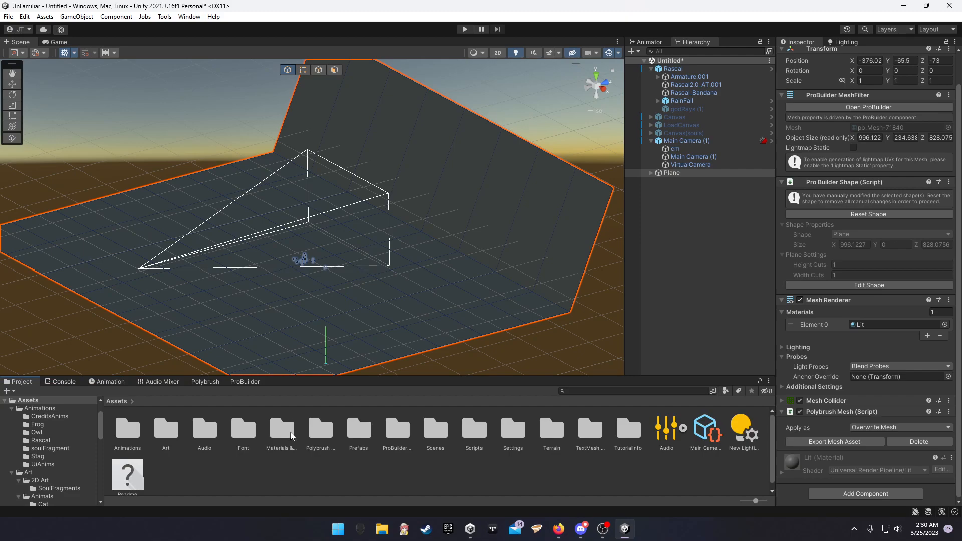
{"action": "double_click", "coordinate": [358, 429]}
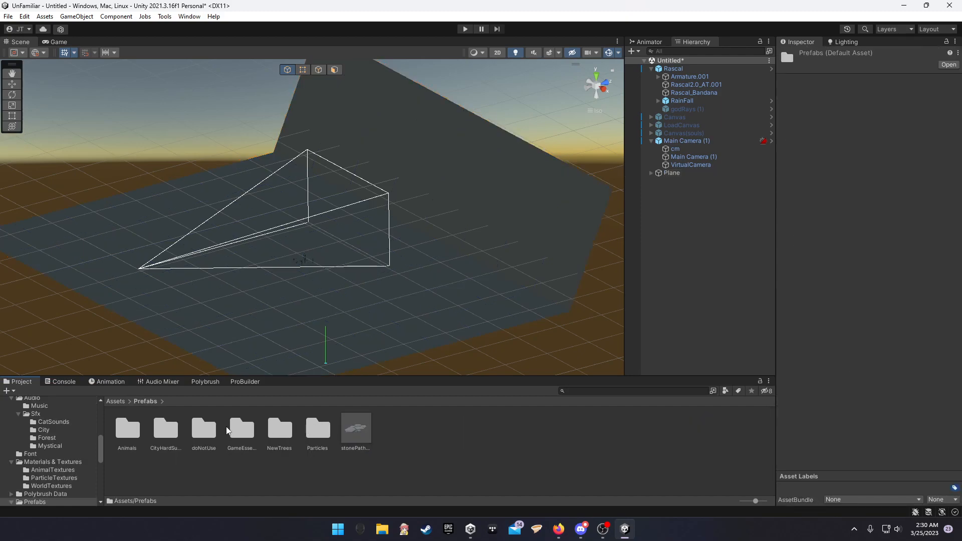
{"action": "double_click", "coordinate": [162, 432]}
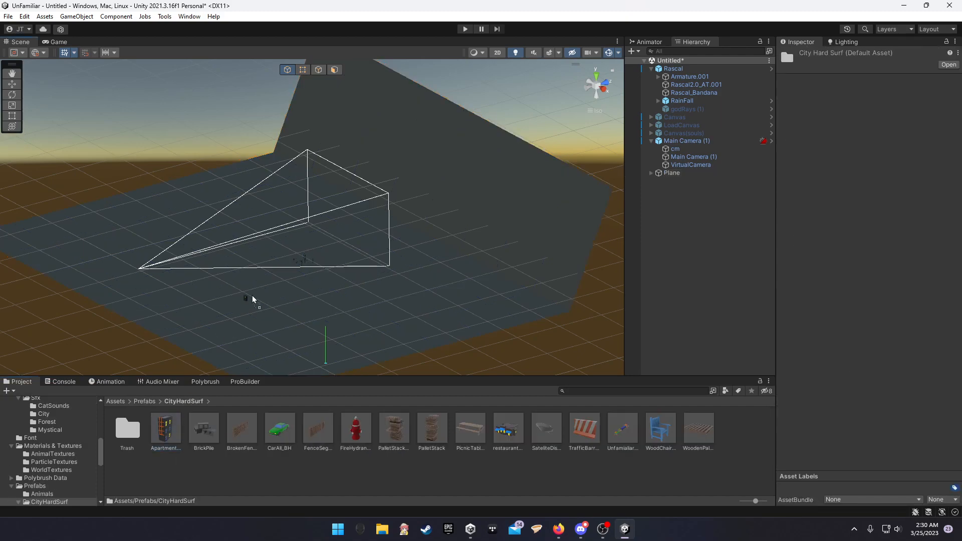
{"action": "left_click_drag", "start_coordinate": [306, 293], "coordinate": [330, 245]}
{"action": "key", "text": "f"}
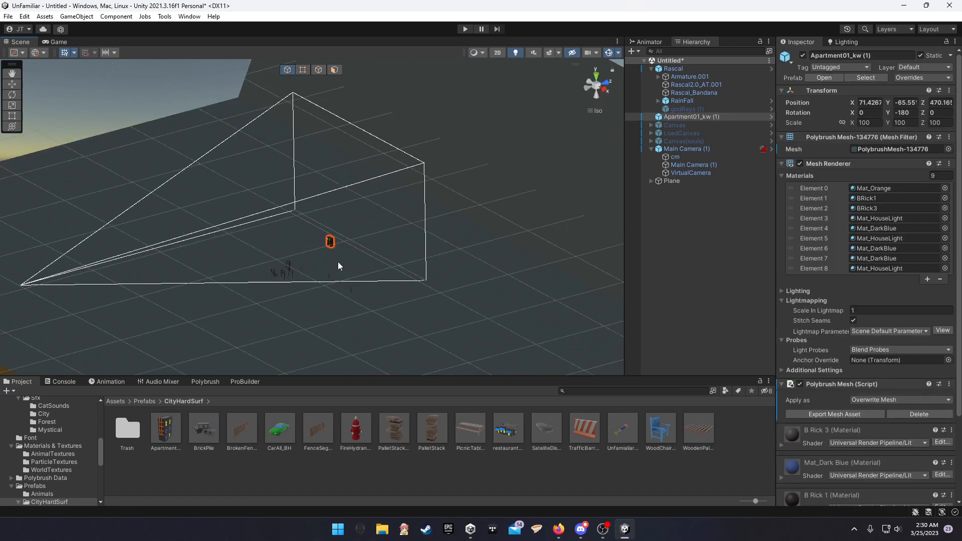
Step: Try scaling the apartment building to 1000 on X, Y and Z
{"action": "scroll", "coordinate": [870, 123], "scroll_direction": "down", "scroll_amount": 2}
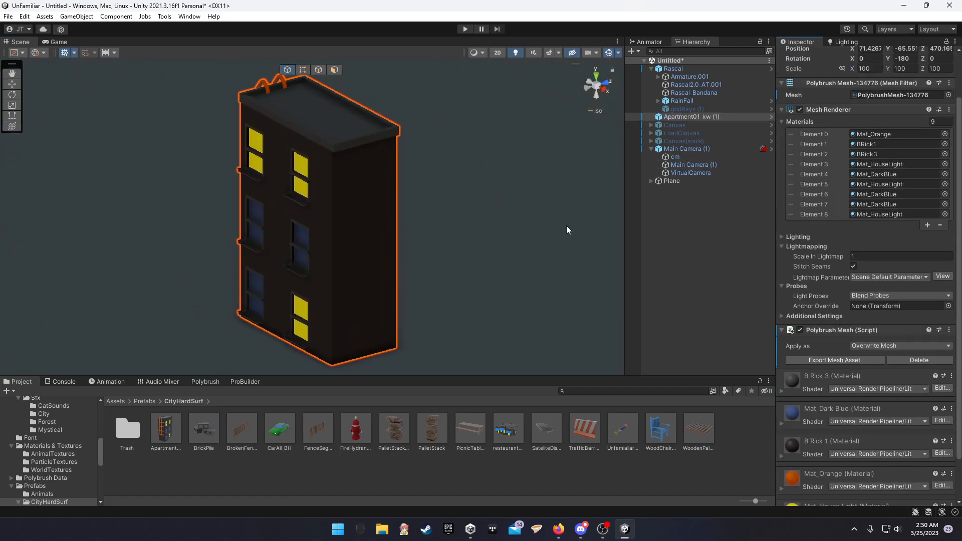
{"action": "scroll", "coordinate": [383, 300], "scroll_direction": "down", "scroll_amount": 3}
{"action": "scroll", "coordinate": [396, 303], "scroll_direction": "down", "scroll_amount": 2}
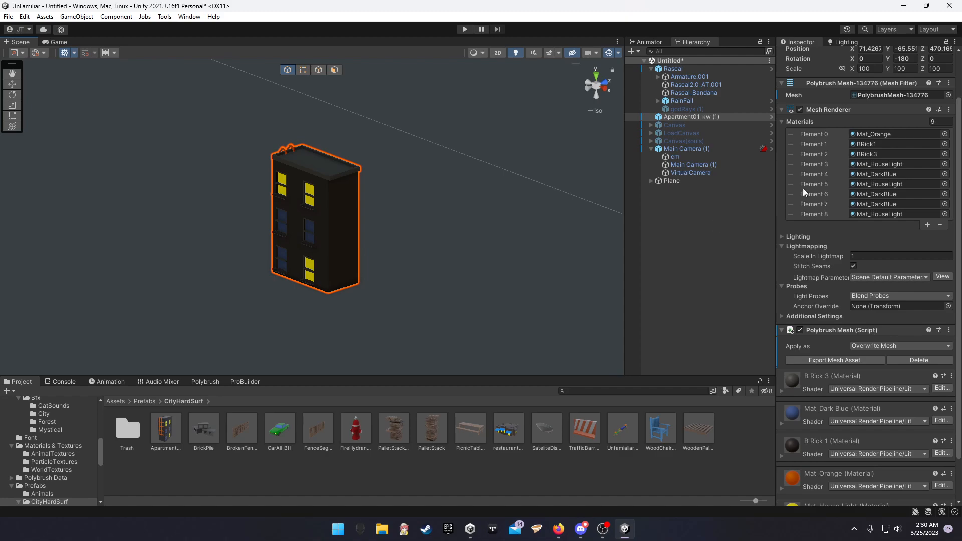
{"action": "left_click", "coordinate": [866, 68]}
{"action": "type", "text": "1000"}
{"action": "left_click", "coordinate": [911, 69]}
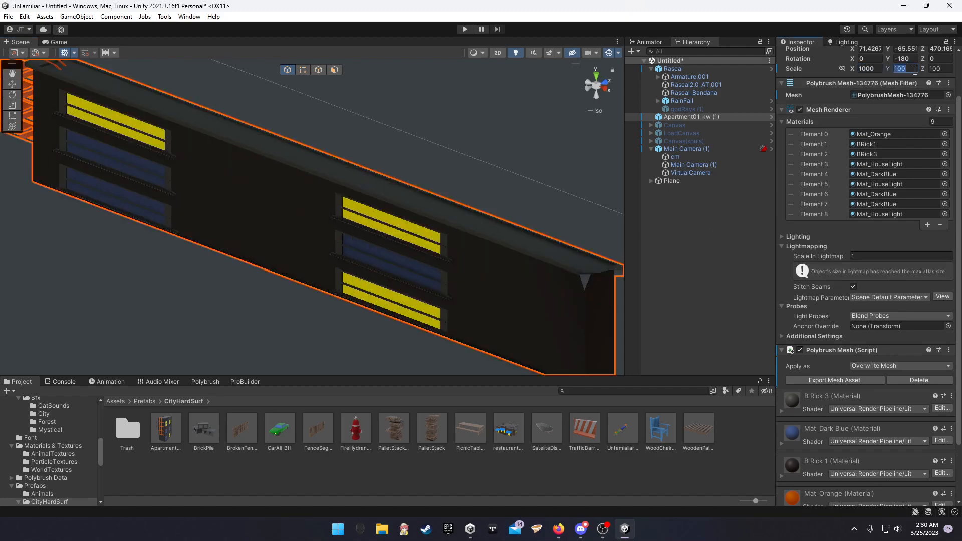
{"action": "type", "text": "11"}
{"action": "type", "text": "00"}
{"action": "key", "text": "Tab"}
{"action": "type", "text": "1000"}
{"action": "scroll", "coordinate": [299, 250], "scroll_direction": "down", "scroll_amount": 15}
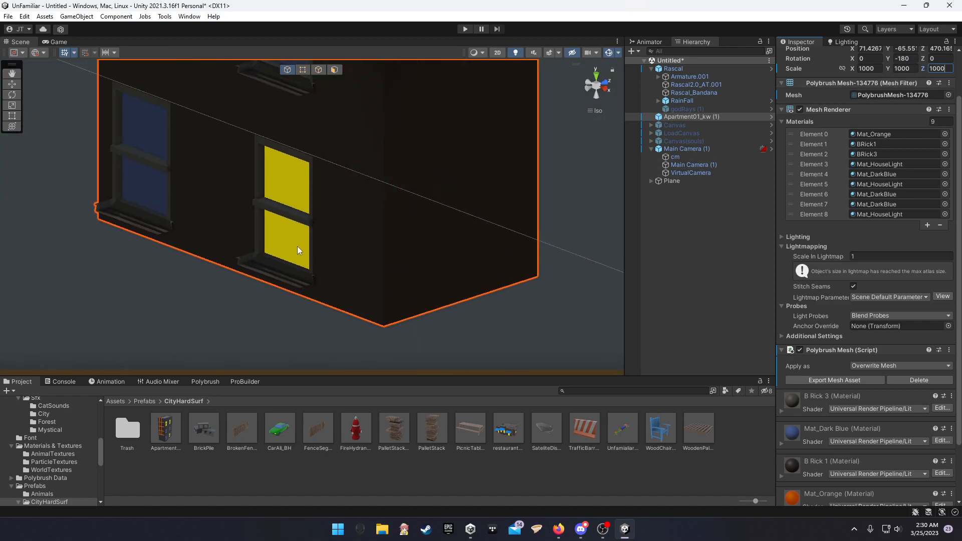
Step: Undo the apartment building's scale changes on all three axes
{"action": "right_click_drag", "start_coordinate": [387, 264], "coordinate": [387, 227]}
{"action": "key", "text": "ctrl+z"}
{"action": "key", "text": "ctrl+z"}
{"action": "key", "text": "ctrl+z"}
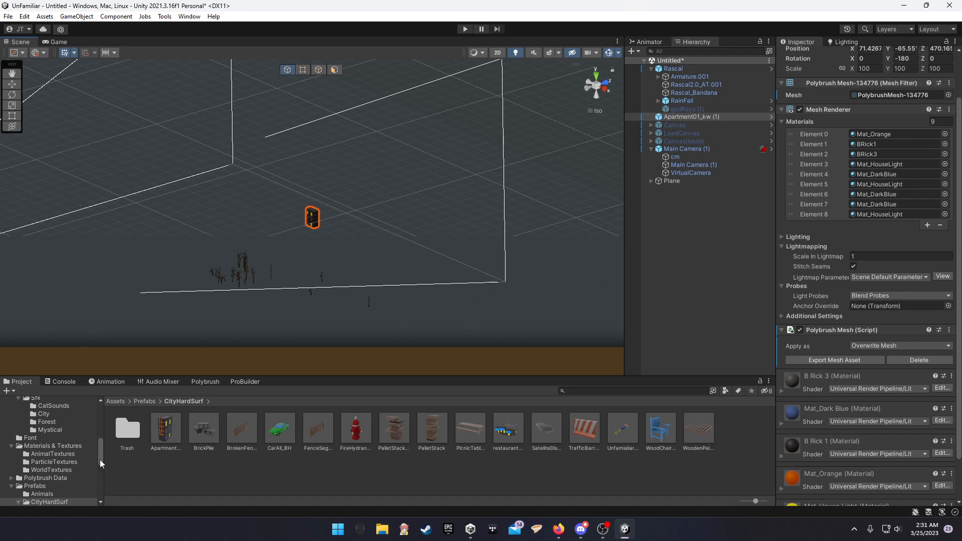
Step: Place the CarAll_BH prefab on the plane near the apartment building and frame it for a closer look
{"action": "left_click_drag", "start_coordinate": [240, 231], "coordinate": [238, 227]}
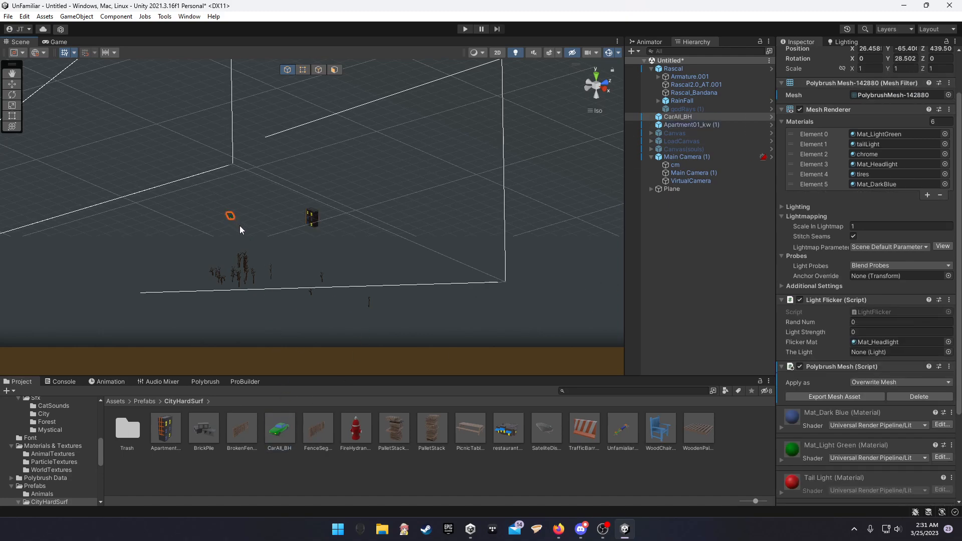
{"action": "key", "text": "f"}
{"action": "left_click_drag", "start_coordinate": [271, 286], "coordinate": [456, 296], "text": "alt"}
{"action": "scroll", "coordinate": [456, 296], "scroll_direction": "down", "scroll_amount": 1}
Step: Apply the Cream2 material from Materials & Textures/WorldTextures to the car's body
{"action": "left_click", "coordinate": [135, 402]}
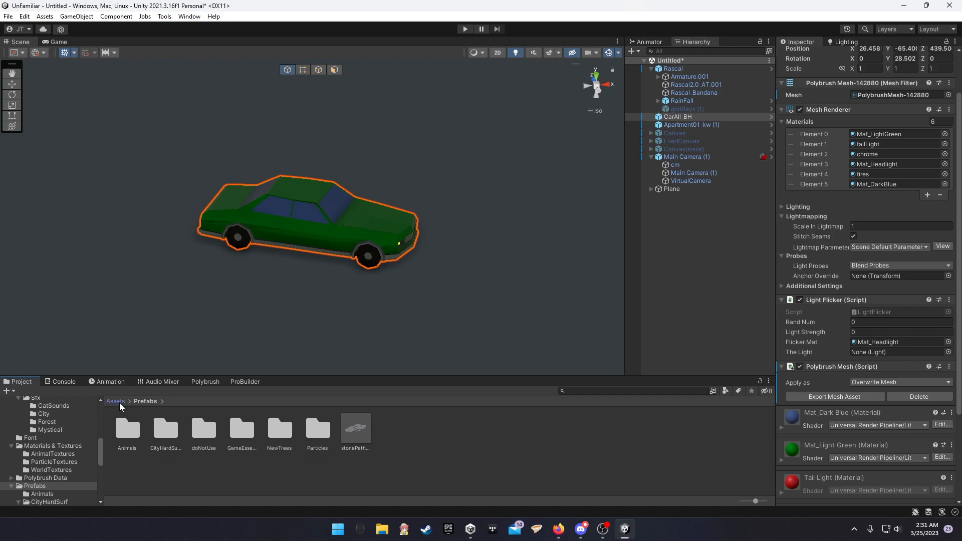
{"action": "left_click", "coordinate": [116, 401]}
{"action": "left_click_drag", "start_coordinate": [321, 305], "coordinate": [349, 379], "text": "alt"}
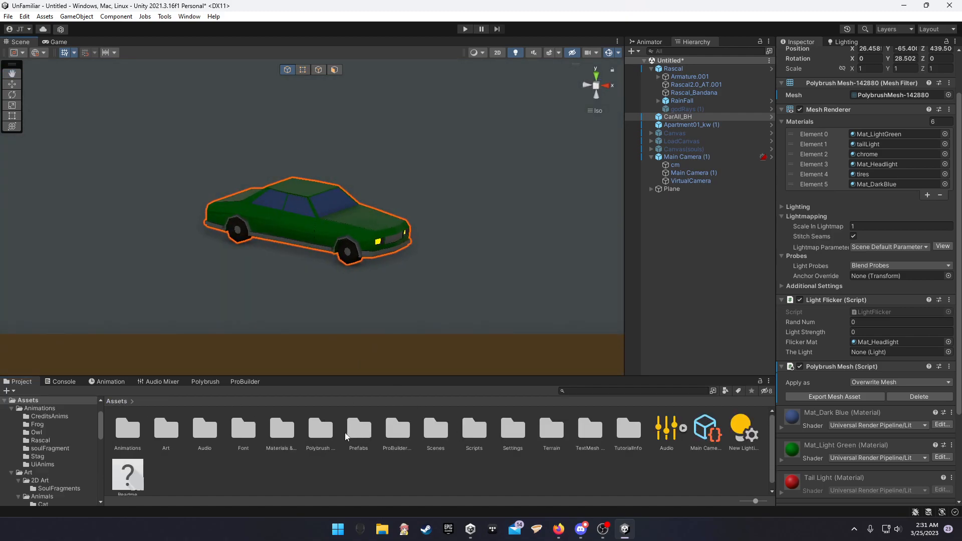
{"action": "double_click", "coordinate": [282, 430]}
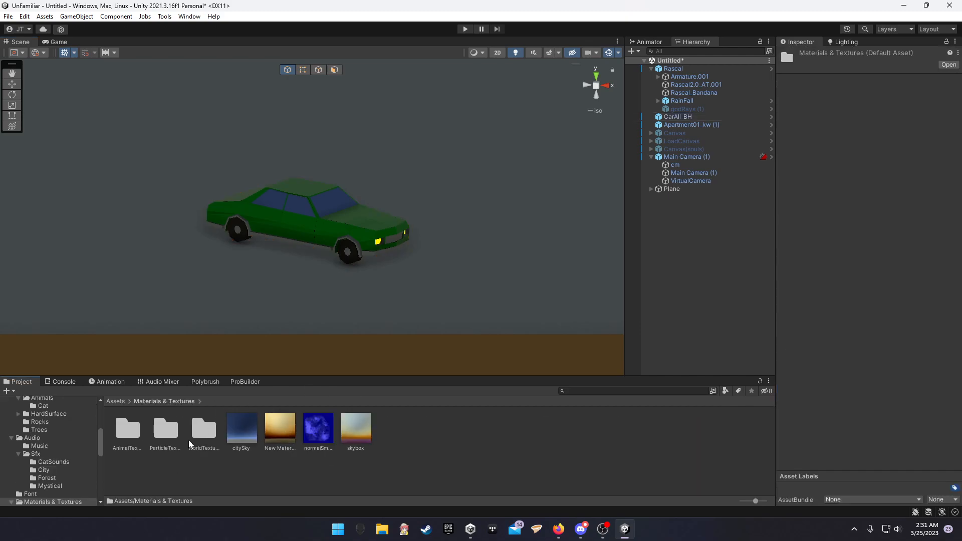
{"action": "double_click", "coordinate": [204, 430]}
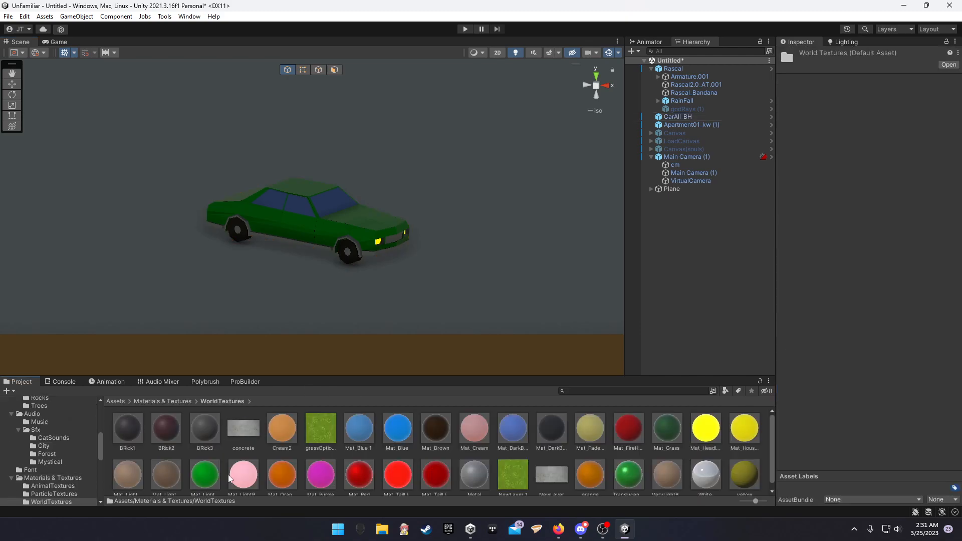
{"action": "left_click_drag", "start_coordinate": [284, 427], "coordinate": [324, 235]}
{"action": "left_click_drag", "start_coordinate": [489, 320], "coordinate": [555, 277], "text": "alt"}
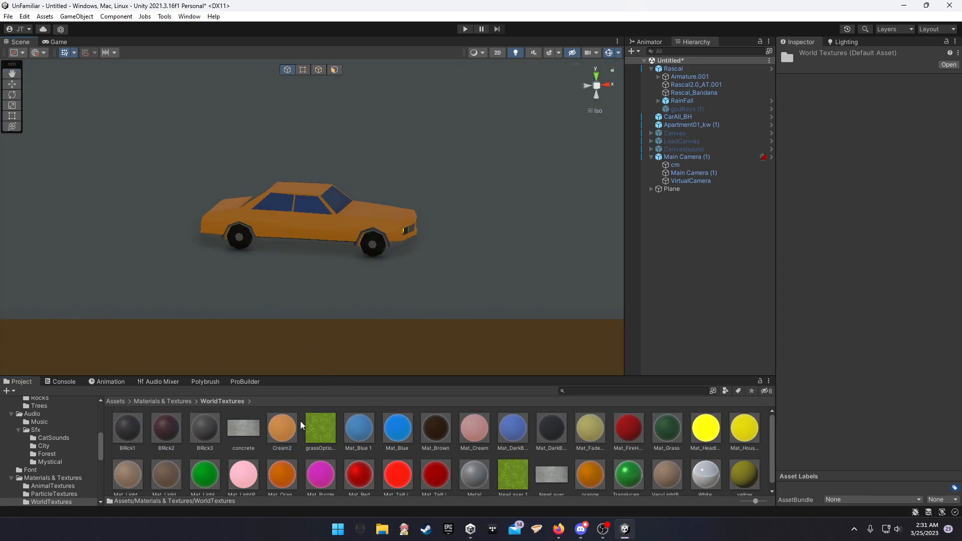
Step: Examine the Cream2 material's base map colour and toggle its emission off and back on
{"action": "left_click", "coordinate": [289, 431]}
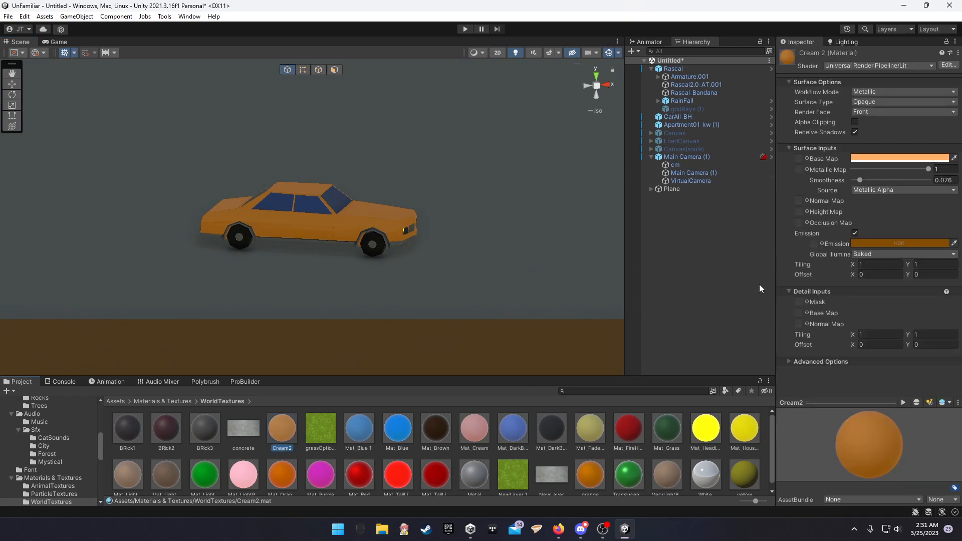
{"action": "left_click", "coordinate": [894, 159]}
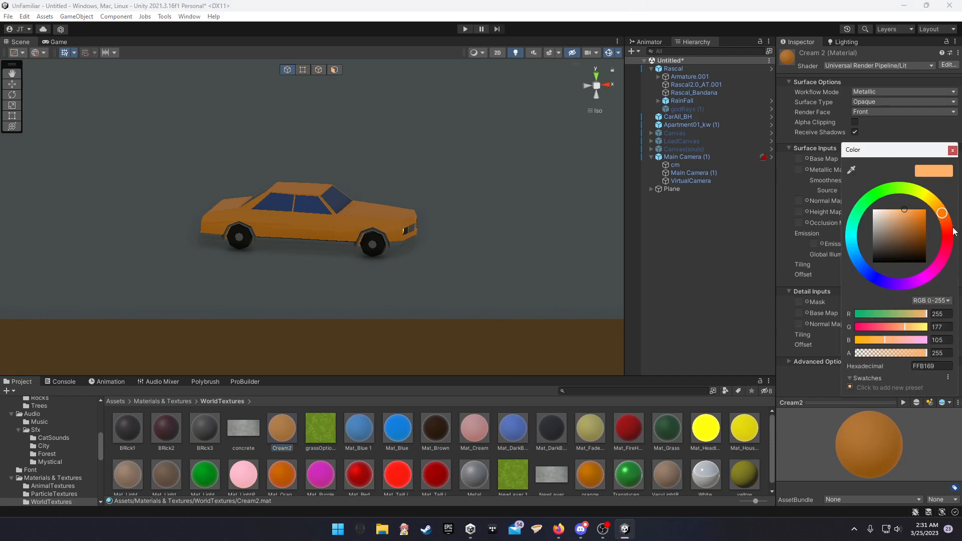
{"action": "left_click", "coordinate": [951, 150]}
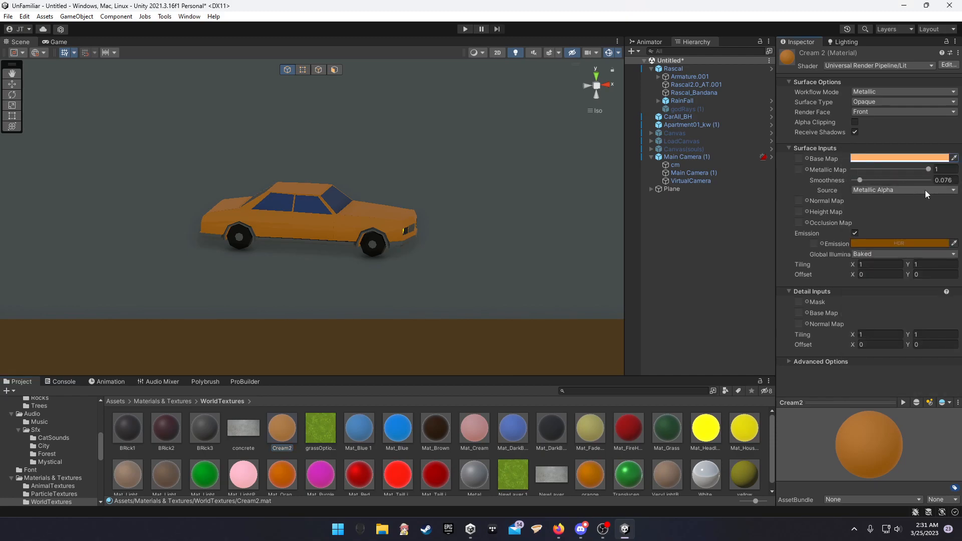
{"action": "left_click", "coordinate": [860, 234]}
{"action": "left_click", "coordinate": [860, 233]}
Step: Duplicate the Cream2 material in the WorldTextures folder
{"action": "left_click", "coordinate": [286, 434]}
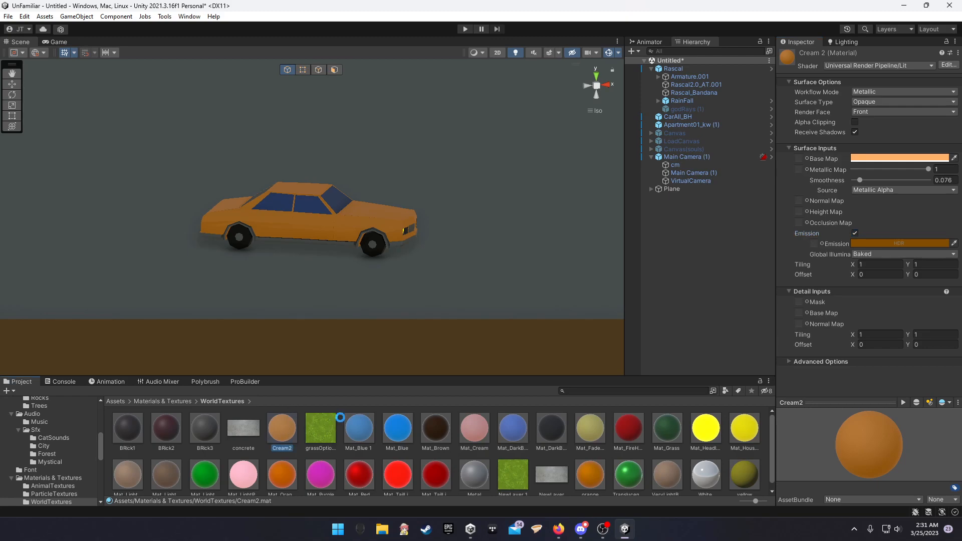
{"action": "key", "text": "ctrl+d"}
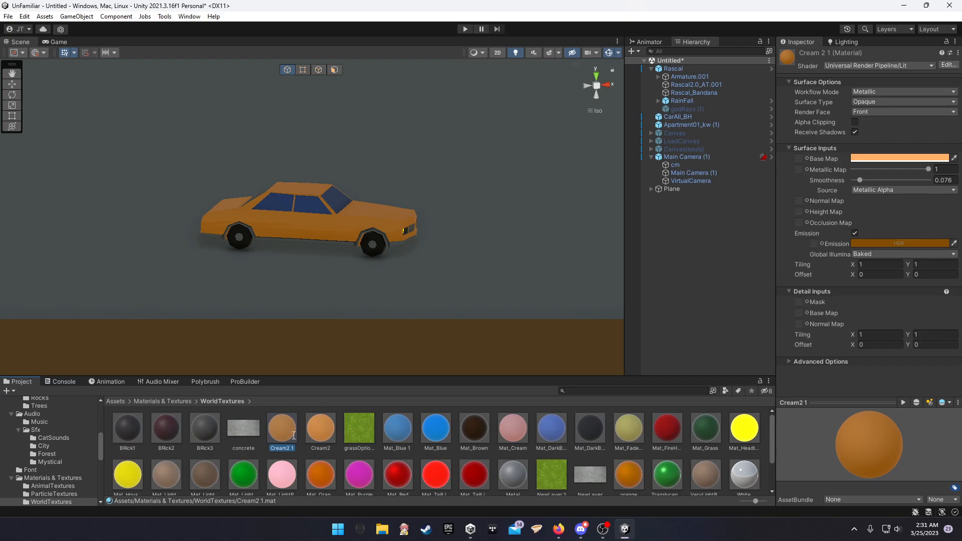
{"action": "left_click", "coordinate": [331, 415]}
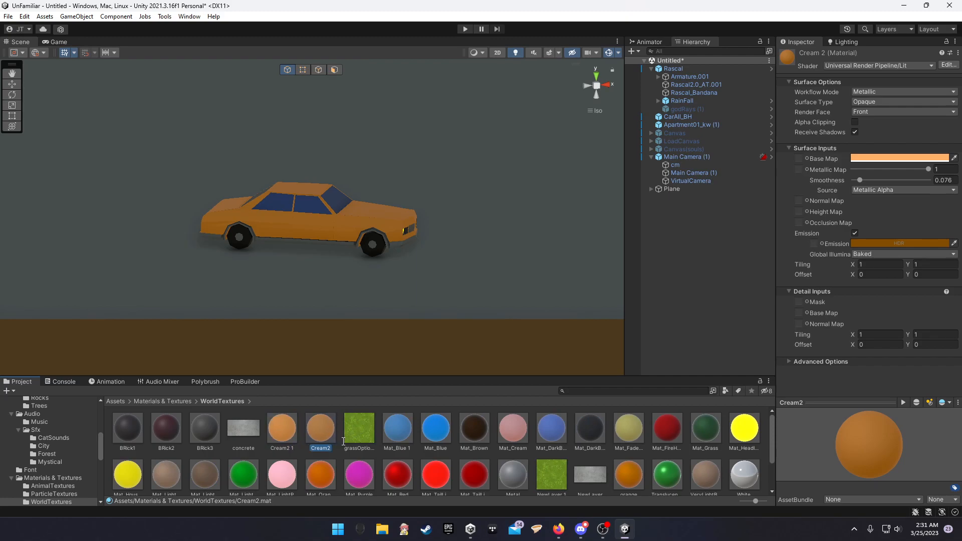
{"action": "key", "text": "BackSpace"}
{"action": "double_click", "coordinate": [210, 432]}
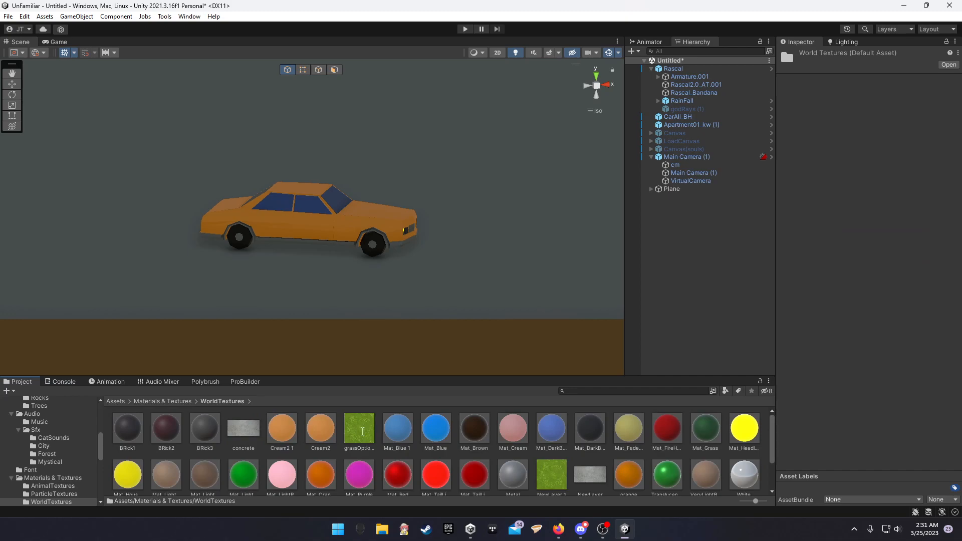
{"action": "left_click_drag", "start_coordinate": [537, 260], "coordinate": [476, 291], "text": "alt"}
{"action": "scroll", "coordinate": [419, 281], "scroll_direction": "down", "scroll_amount": 9}
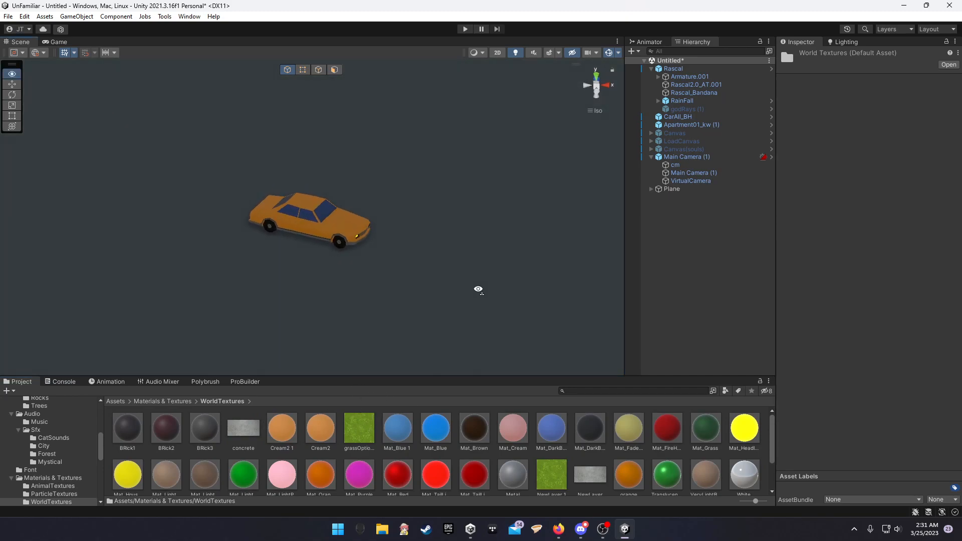
{"action": "left_click_drag", "start_coordinate": [414, 281], "coordinate": [321, 247], "text": "alt"}
{"action": "scroll", "coordinate": [321, 247], "scroll_direction": "up", "scroll_amount": 5}
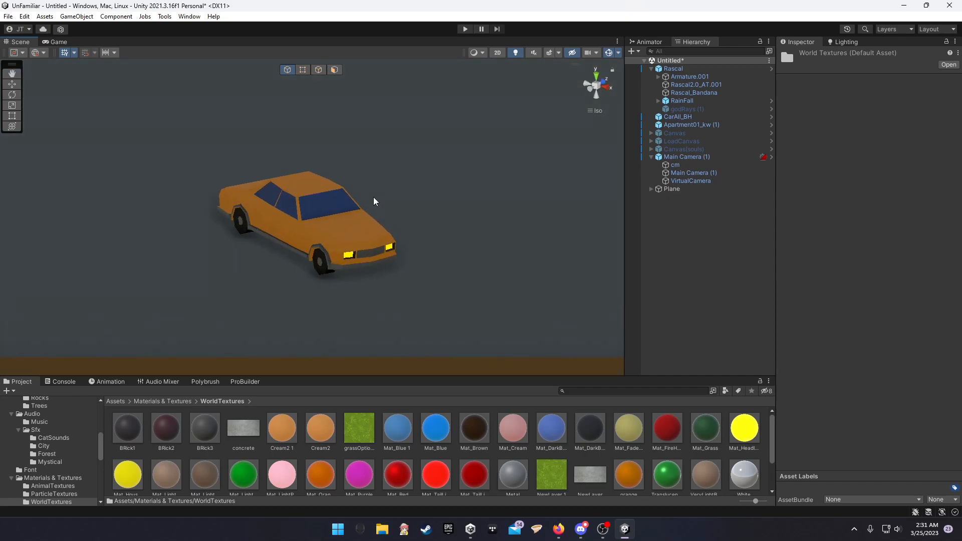
Step: Apply the Mat_Red material from WorldTextures to the car's body and bring both the car and the apartment building into view
{"action": "left_click_drag", "start_coordinate": [386, 471], "coordinate": [309, 245]}
{"action": "right_click_drag", "start_coordinate": [431, 320], "coordinate": [339, 243]}
{"action": "scroll", "coordinate": [498, 290], "scroll_direction": "down", "scroll_amount": 4}
{"action": "scroll", "coordinate": [331, 294], "scroll_direction": "down", "scroll_amount": 4}
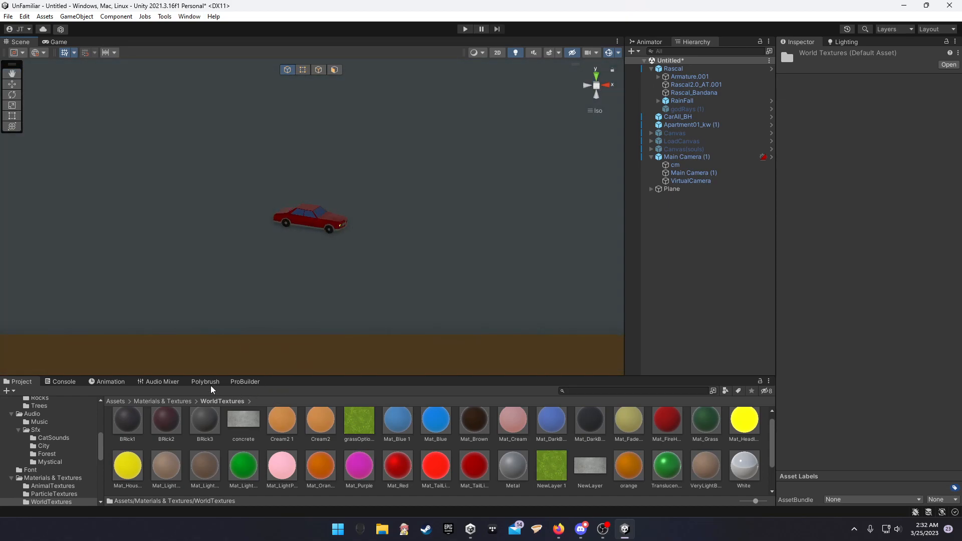
{"action": "scroll", "coordinate": [408, 198], "scroll_direction": "down", "scroll_amount": 5}
{"action": "right_click_drag", "start_coordinate": [407, 197], "coordinate": [427, 199]}
{"action": "scroll", "coordinate": [427, 199], "scroll_direction": "down", "scroll_amount": 4}
{"action": "middle_click_drag", "start_coordinate": [478, 191], "coordinate": [313, 273]}
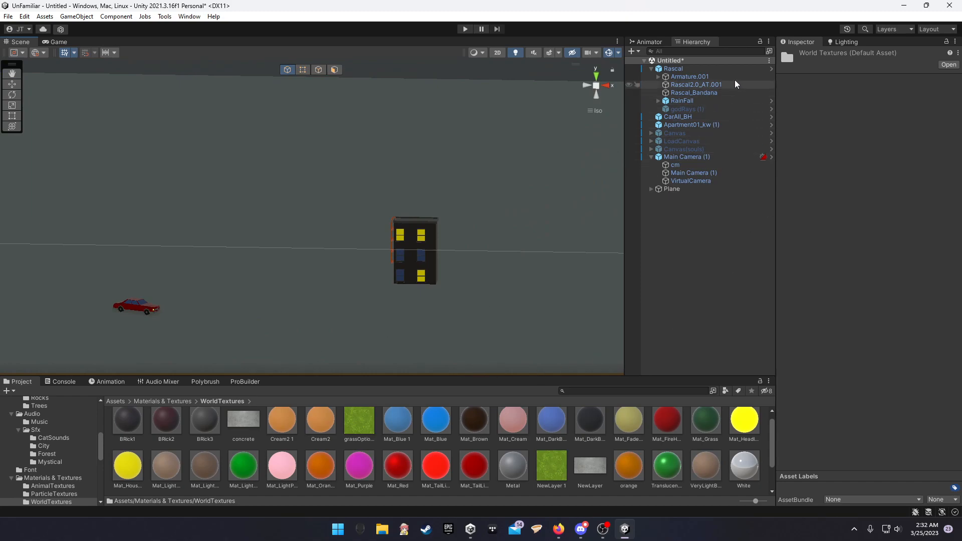
Step: Create an empty object named Decor at the scene root and nest CarAll_BH under it
{"action": "left_click", "coordinate": [650, 158]}
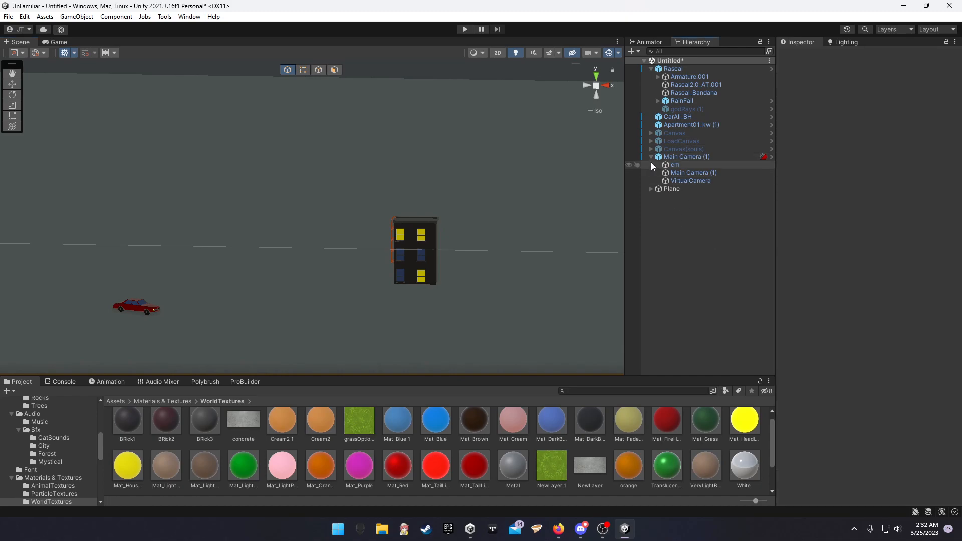
{"action": "left_click", "coordinate": [651, 157]}
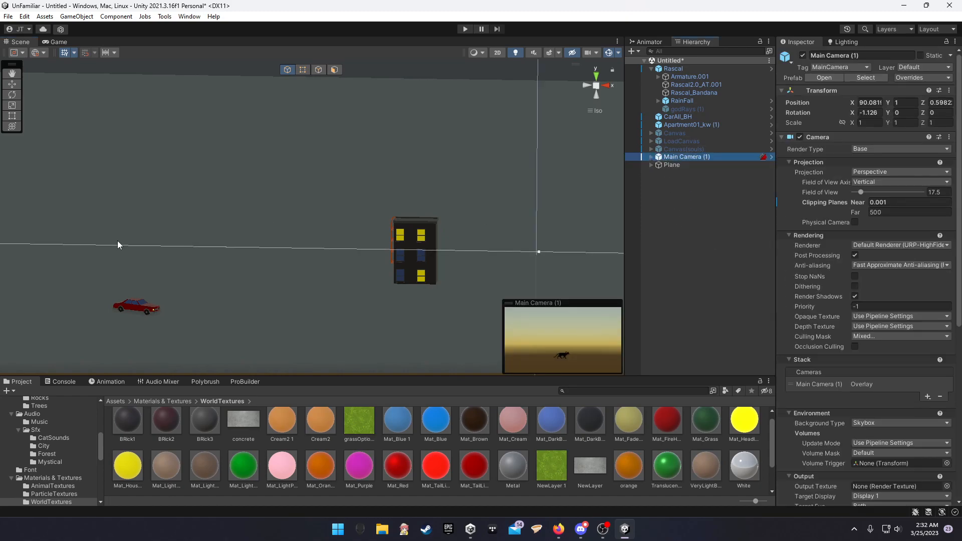
{"action": "right_click", "coordinate": [672, 184]}
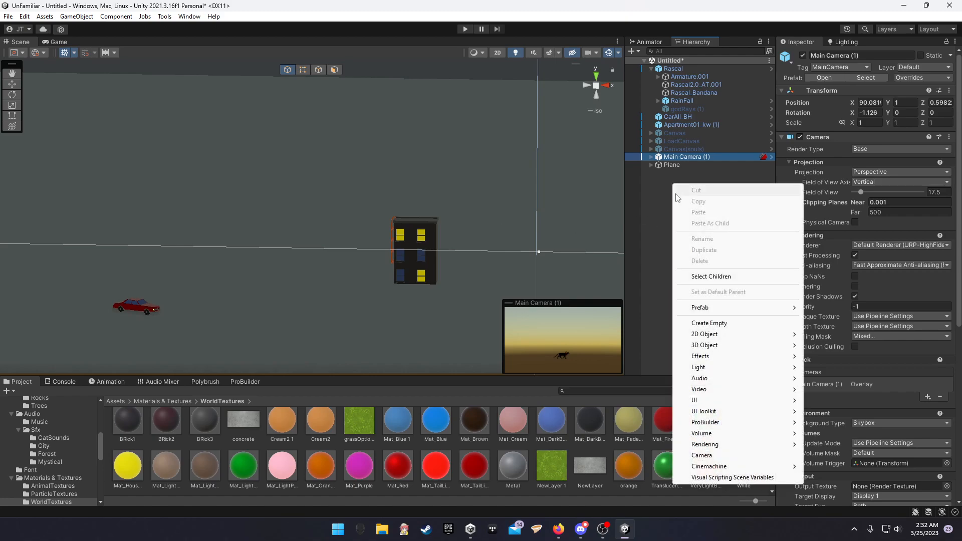
{"action": "left_click", "coordinate": [733, 324]}
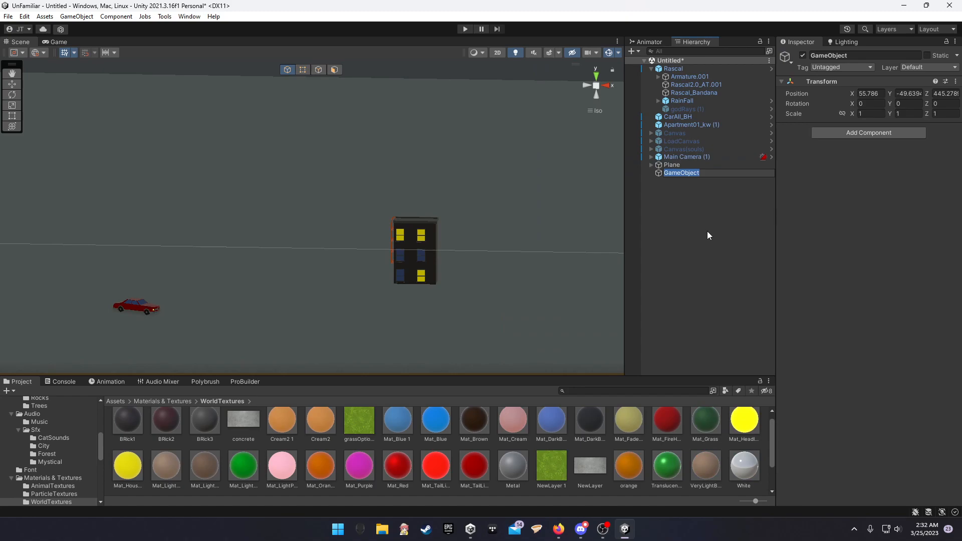
{"action": "key", "text": "BackSpace"}
{"action": "type", "text": "Decor"}
{"action": "key", "text": "Return"}
{"action": "left_click_drag", "start_coordinate": [688, 118], "coordinate": [682, 172]}
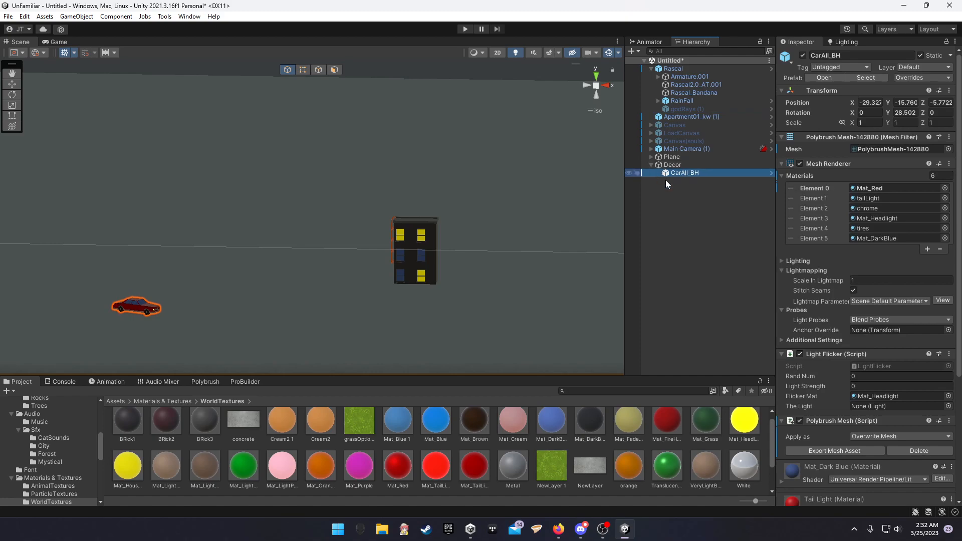
Step: Create an empty child object under Decor, make CarAll_BH its child, and collapse the Decor hierarchy
{"action": "right_click", "coordinate": [687, 189]}
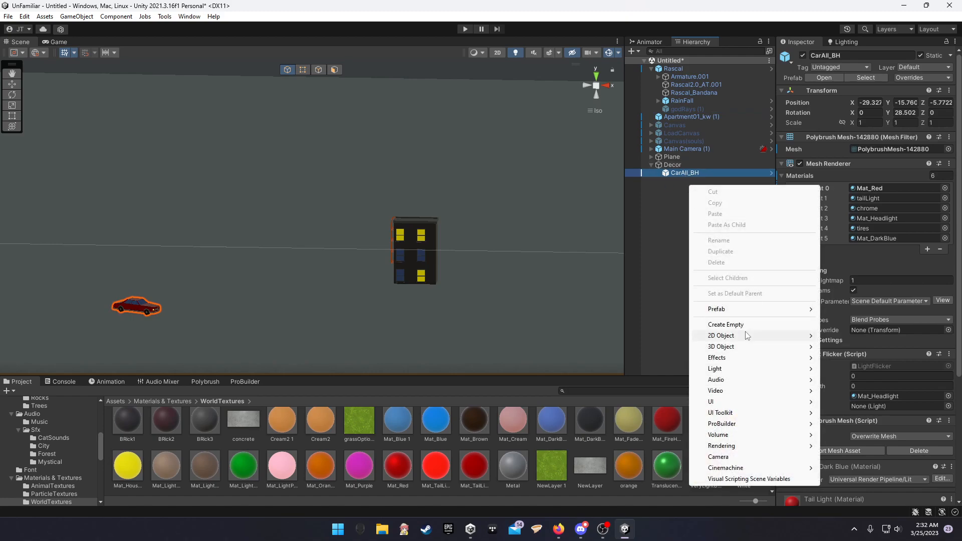
{"action": "left_click", "coordinate": [742, 324]}
{"action": "left_click", "coordinate": [704, 182]}
{"action": "left_click", "coordinate": [698, 227]}
{"action": "mouse_move", "coordinate": [697, 181]}
{"action": "left_mouse_down"}
{"action": "mouse_move", "coordinate": [719, 170]}
{"action": "mouse_move", "coordinate": [702, 174]}
{"action": "left_mouse_up"}
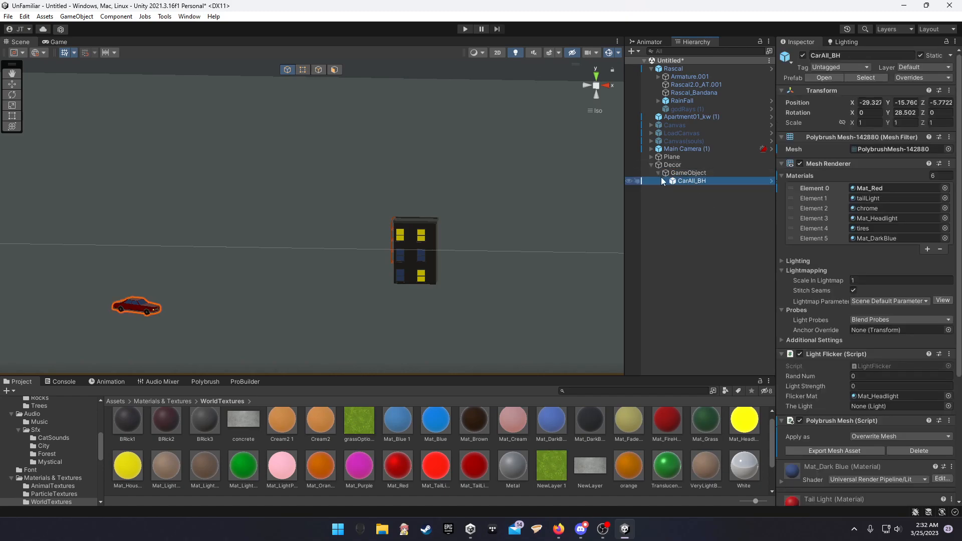
{"action": "left_click", "coordinate": [660, 175]}
{"action": "left_click", "coordinate": [650, 165]}
{"action": "left_click", "coordinate": [650, 165]}
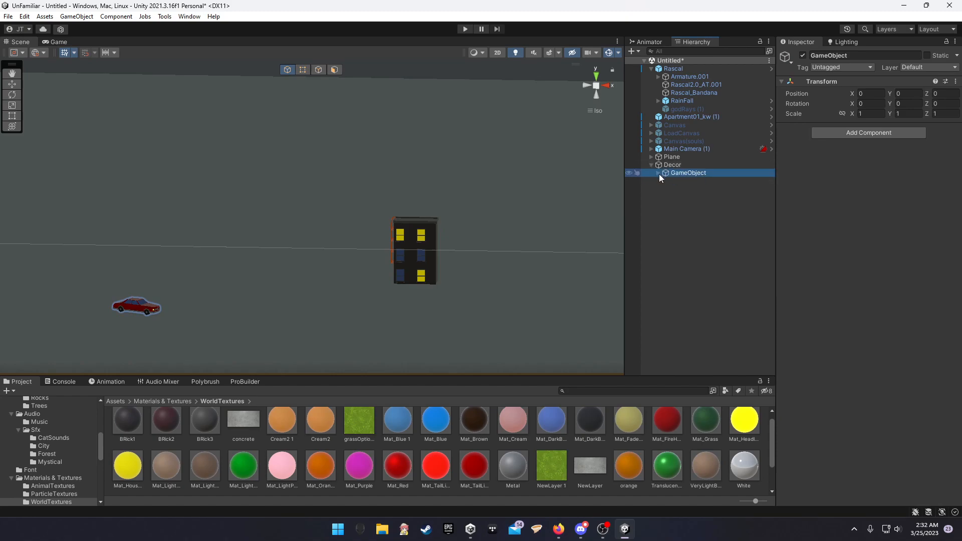
{"action": "left_click", "coordinate": [651, 165]}
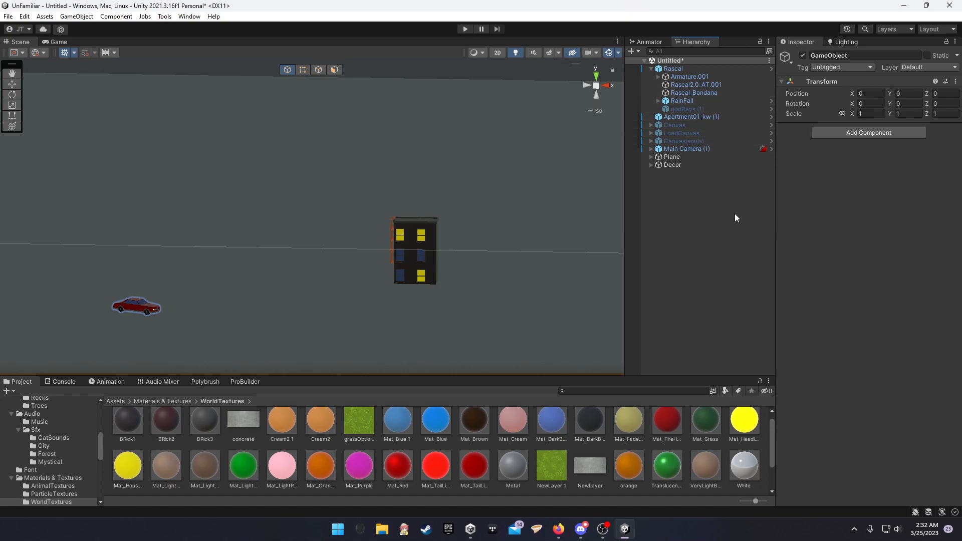
Step: Return to the project's root Assets folder and select its Audio folder
{"action": "left_click", "coordinate": [170, 400]}
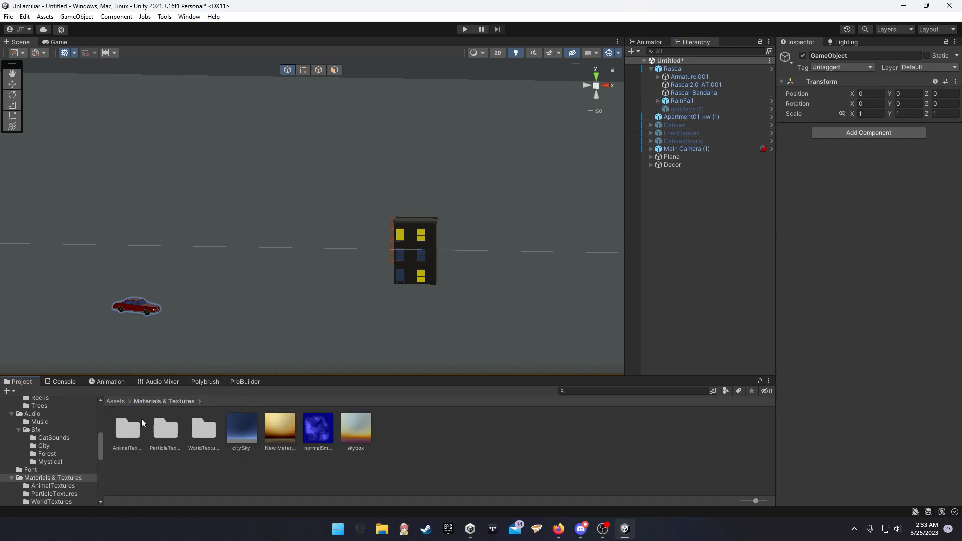
{"action": "left_click", "coordinate": [115, 400]}
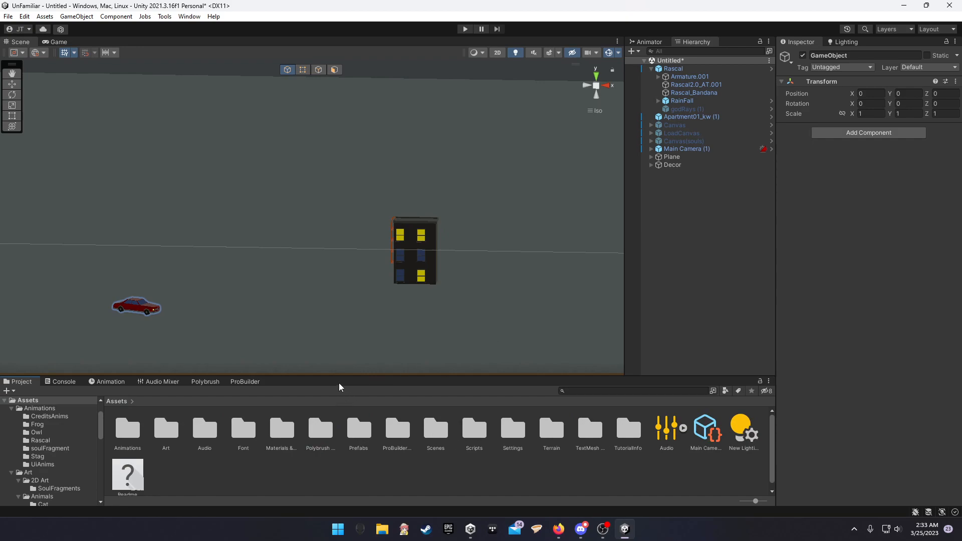
{"action": "left_click", "coordinate": [206, 432]}
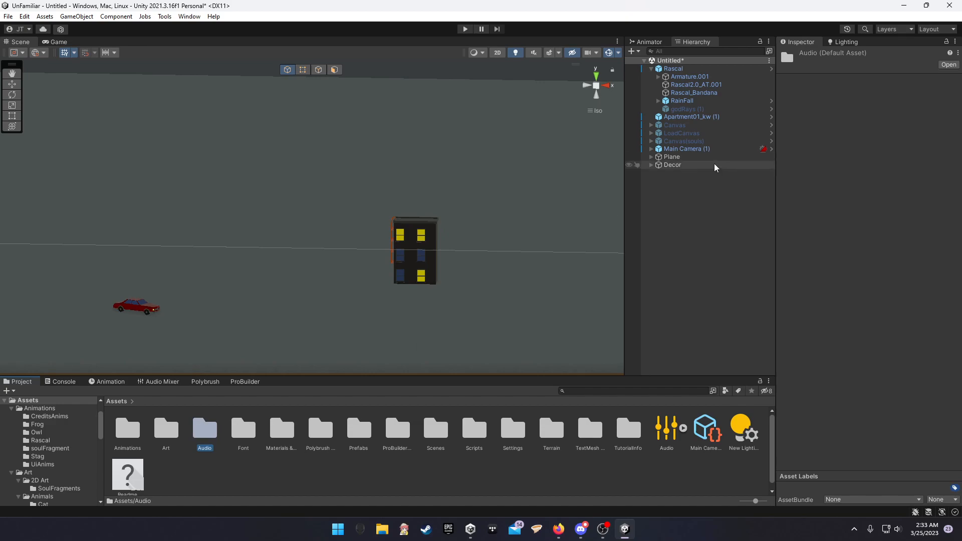
Step: Remove the Audio Source that uses the trafficSoundsShortened clip from Main Camera (1)
{"action": "left_click", "coordinate": [704, 71]}
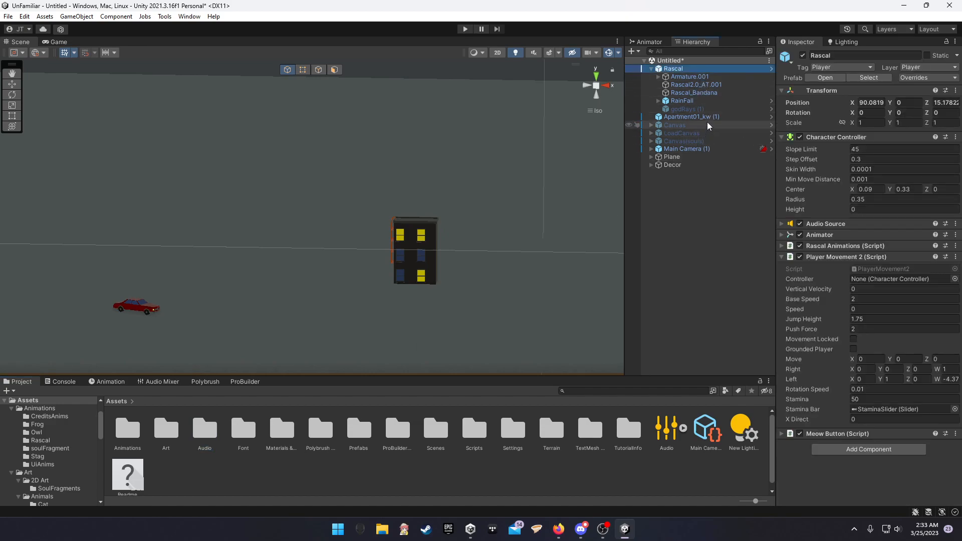
{"action": "left_click", "coordinate": [698, 148]}
{"action": "scroll", "coordinate": [848, 266], "scroll_direction": "down", "scroll_amount": 5}
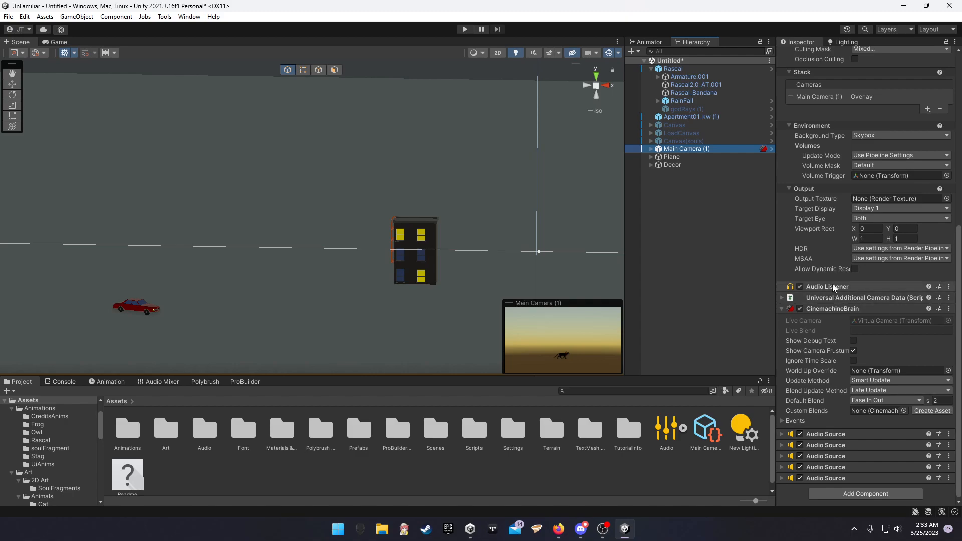
{"action": "left_click", "coordinate": [780, 434]}
{"action": "scroll", "coordinate": [846, 376], "scroll_direction": "down", "scroll_amount": 10}
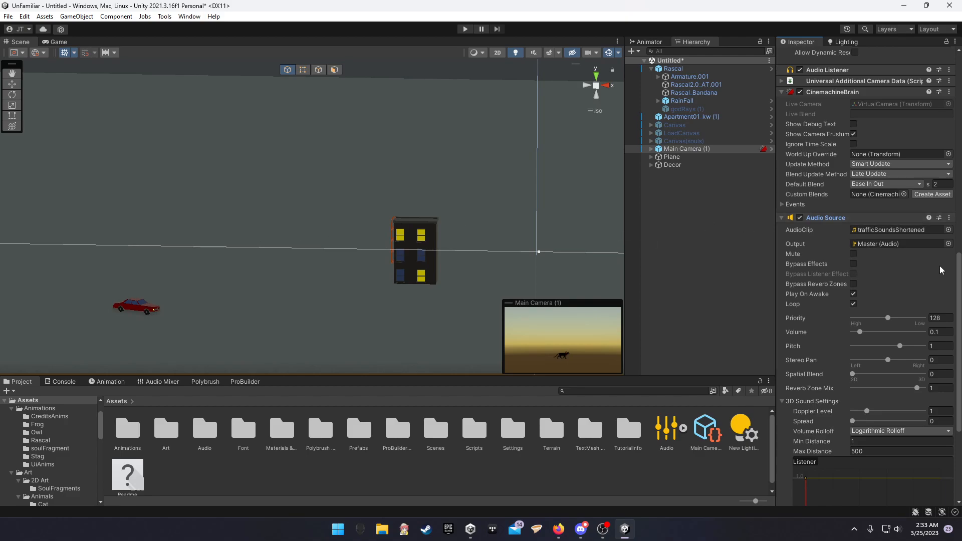
{"action": "scroll", "coordinate": [888, 262], "scroll_direction": "down", "scroll_amount": 3}
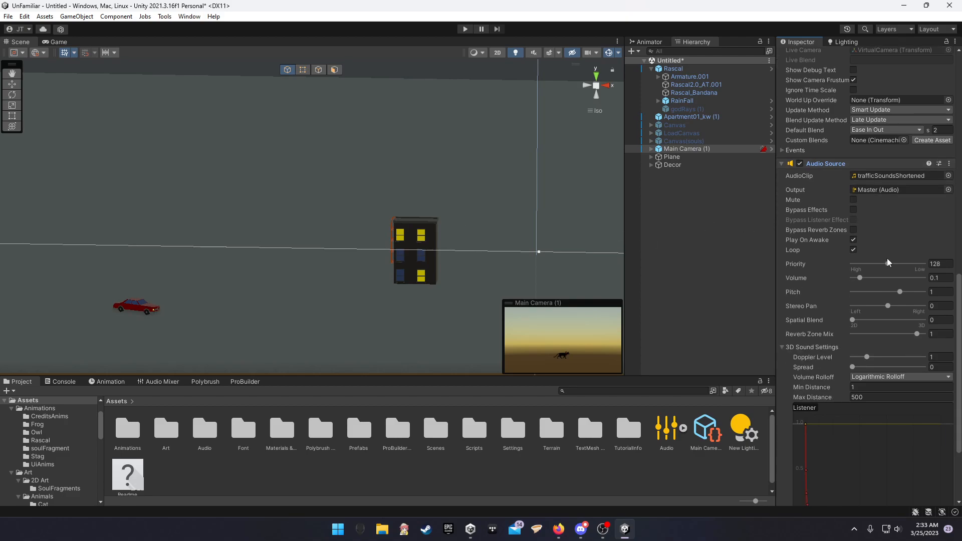
{"action": "left_click", "coordinate": [947, 176]}
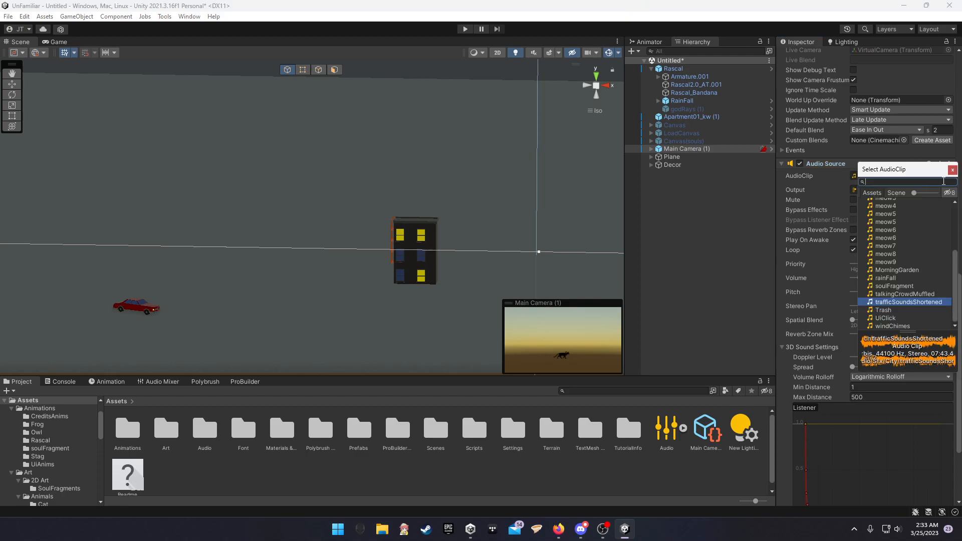
{"action": "left_click", "coordinate": [848, 180]}
{"action": "left_click", "coordinate": [947, 165]}
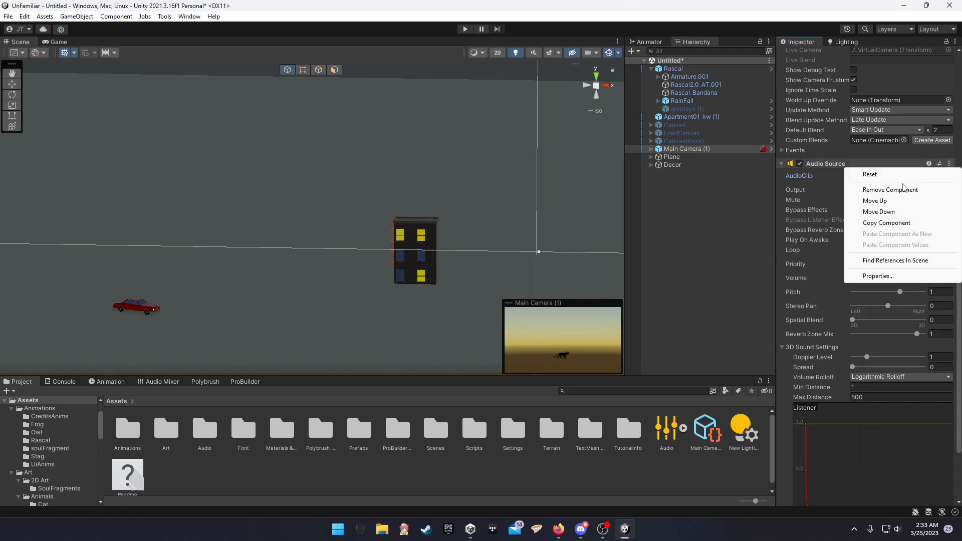
{"action": "left_click", "coordinate": [896, 188]}
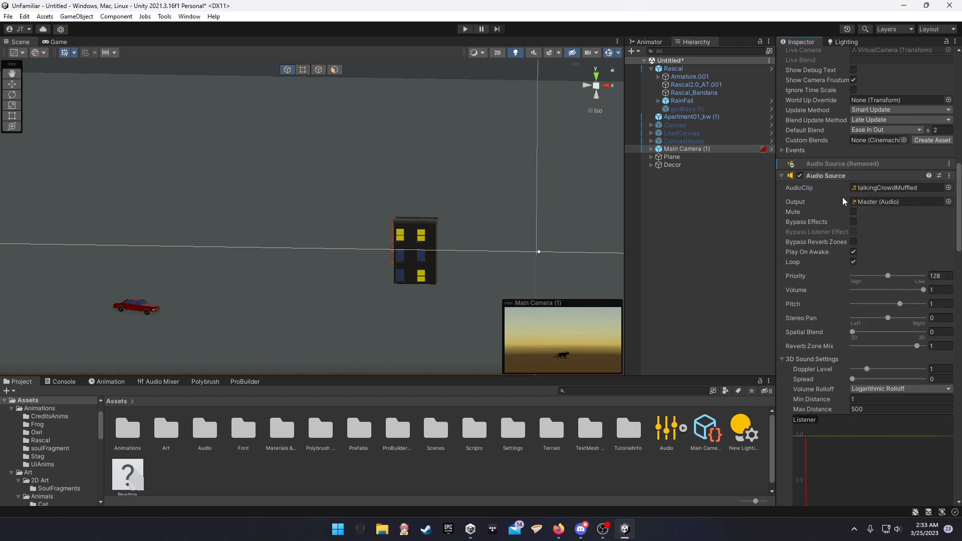
Step: Browse the audio clips available for the camera's talkingCrowdMuffled Audio Source
{"action": "right_click_drag", "start_coordinate": [456, 234], "coordinate": [477, 236]}
{"action": "left_click", "coordinate": [947, 187]}
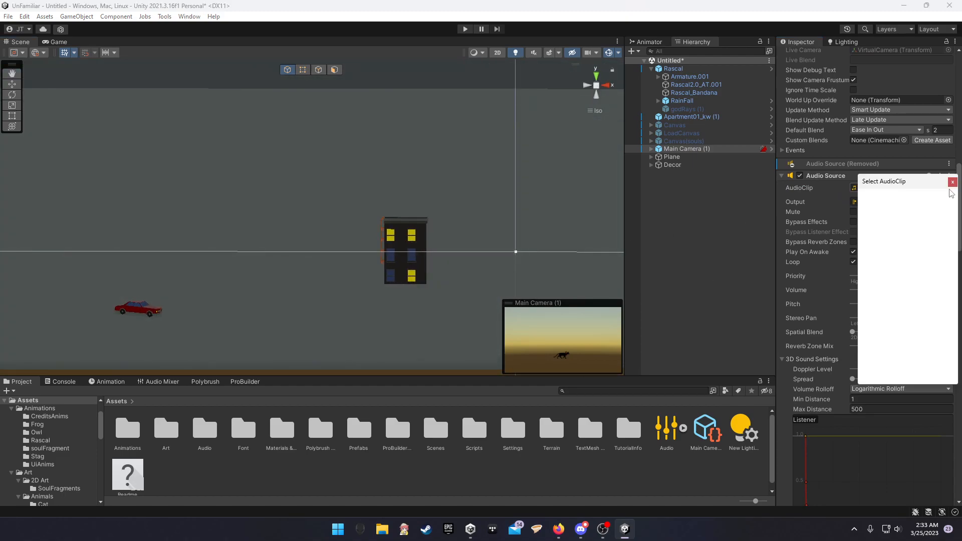
{"action": "scroll", "coordinate": [896, 286], "scroll_direction": "up", "scroll_amount": 4}
{"action": "scroll", "coordinate": [895, 286], "scroll_direction": "down", "scroll_amount": 4}
{"action": "scroll", "coordinate": [826, 295], "scroll_direction": "down", "scroll_amount": 3}
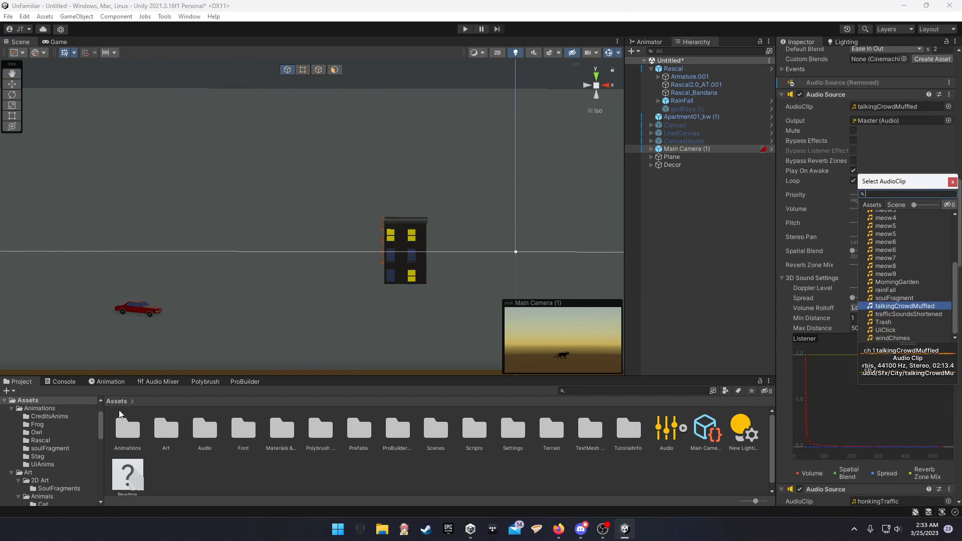
Step: Assign the UiClick clip from Audio/Sfx to the talkingCrowdMuffled Audio Source on Main Camera (1)
{"action": "double_click", "coordinate": [208, 437]}
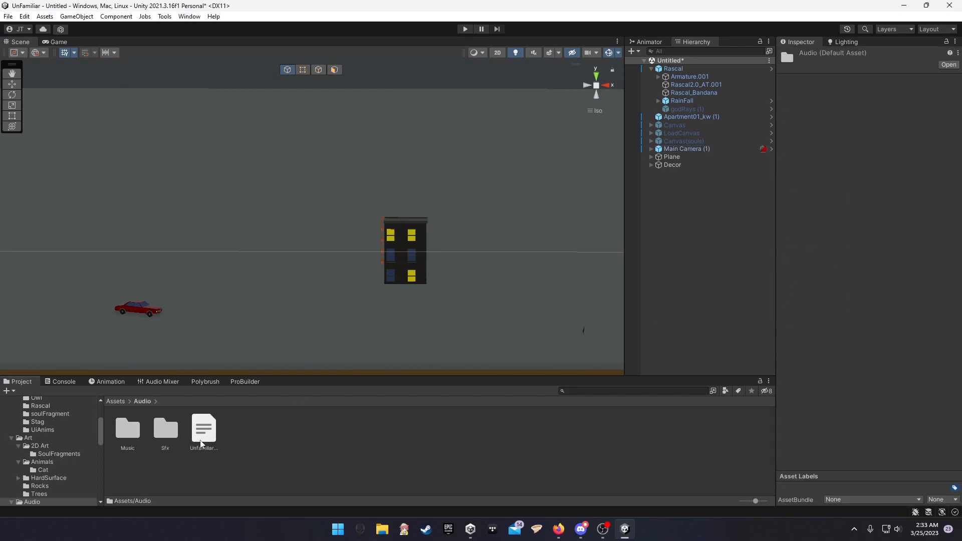
{"action": "double_click", "coordinate": [161, 433]}
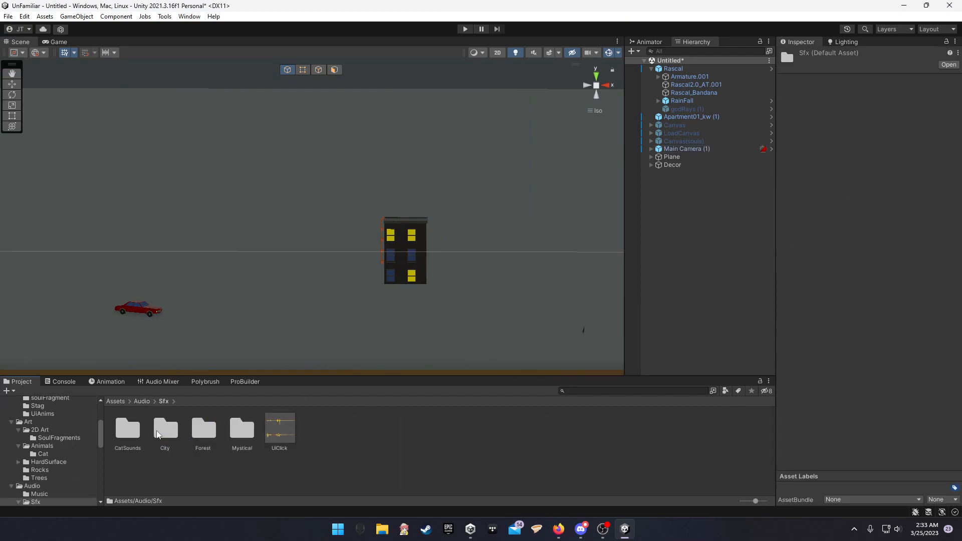
{"action": "left_click", "coordinate": [142, 402]}
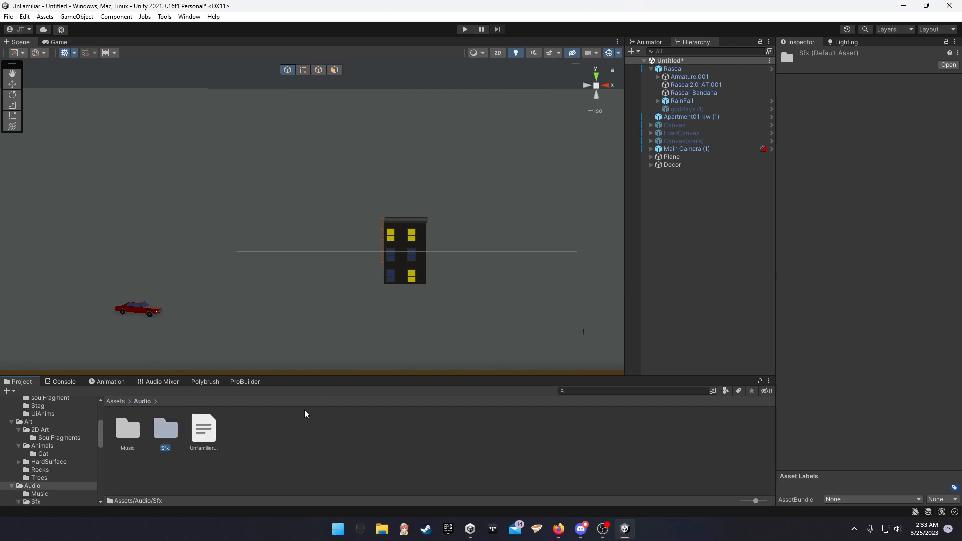
{"action": "double_click", "coordinate": [169, 429]}
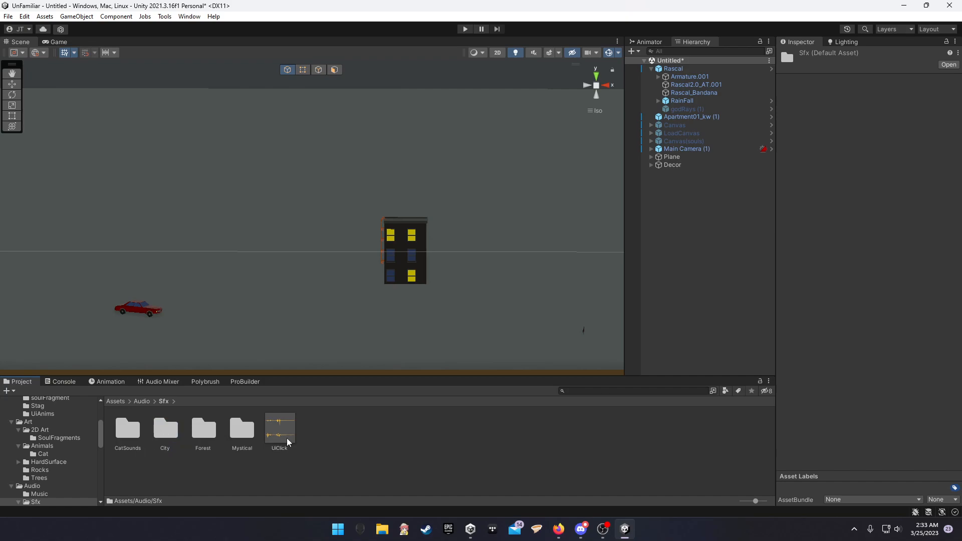
{"action": "left_click", "coordinate": [705, 69]}
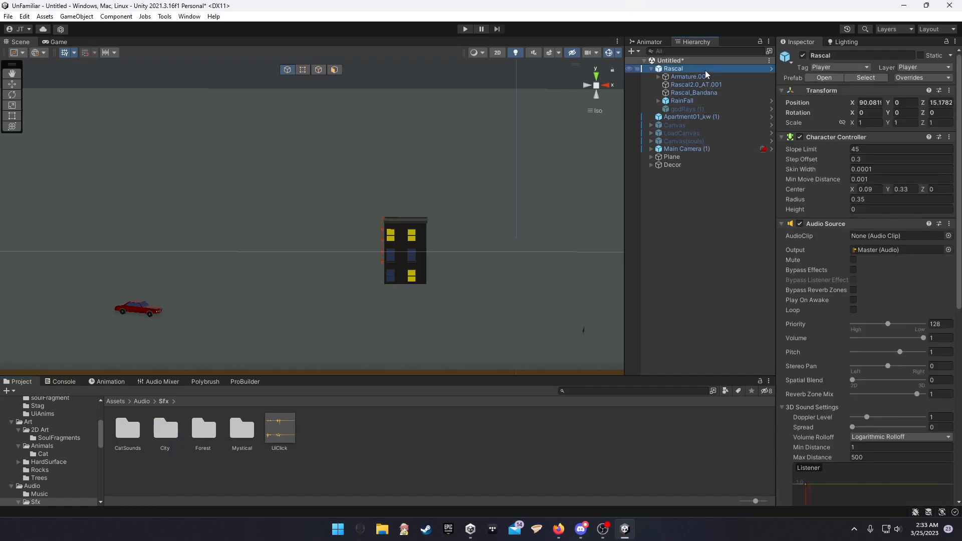
{"action": "left_click", "coordinate": [688, 148]}
{"action": "scroll", "coordinate": [868, 321], "scroll_direction": "down", "scroll_amount": 10}
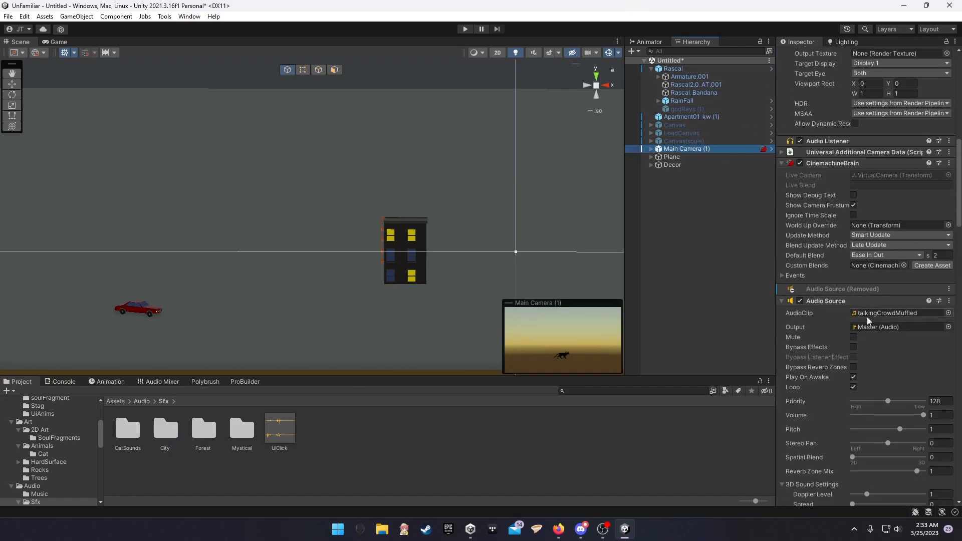
{"action": "scroll", "coordinate": [868, 321], "scroll_direction": "down", "scroll_amount": 4}
{"action": "left_click_drag", "start_coordinate": [273, 436], "coordinate": [878, 240]}
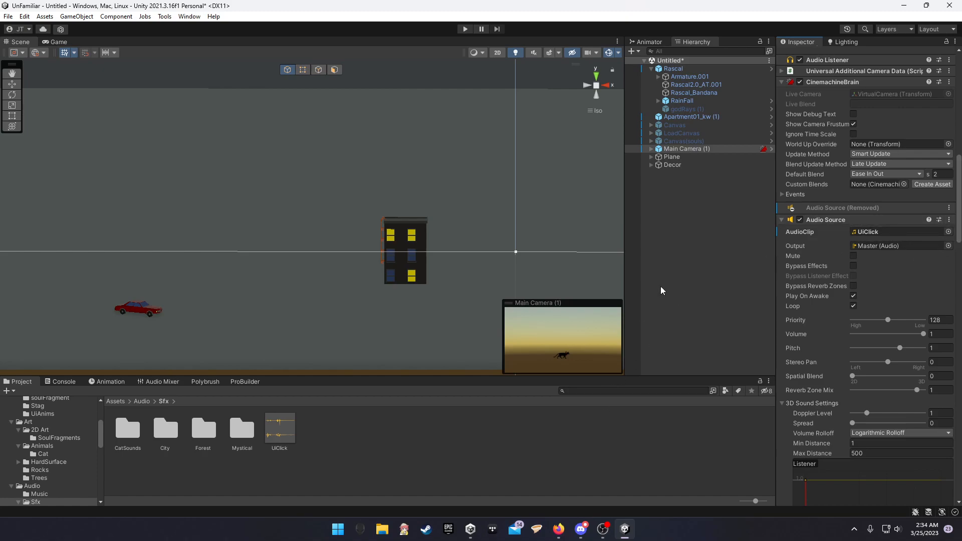
Step: Review the remaining Audio Sources on Main Camera (1) and return to the project's Audio folder
{"action": "scroll", "coordinate": [802, 280], "scroll_direction": "down", "scroll_amount": 15}
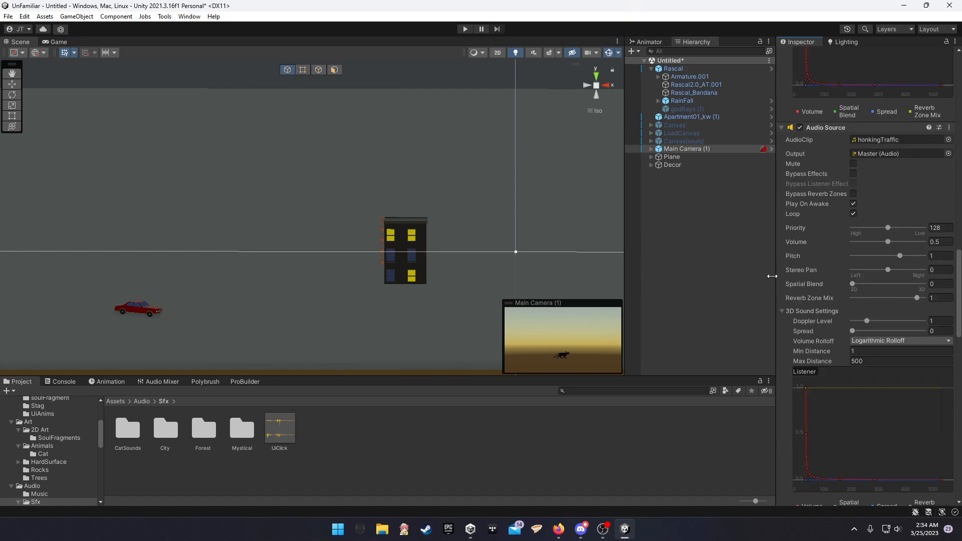
{"action": "scroll", "coordinate": [824, 277], "scroll_direction": "down", "scroll_amount": 5}
{"action": "scroll", "coordinate": [802, 285], "scroll_direction": "up", "scroll_amount": 7}
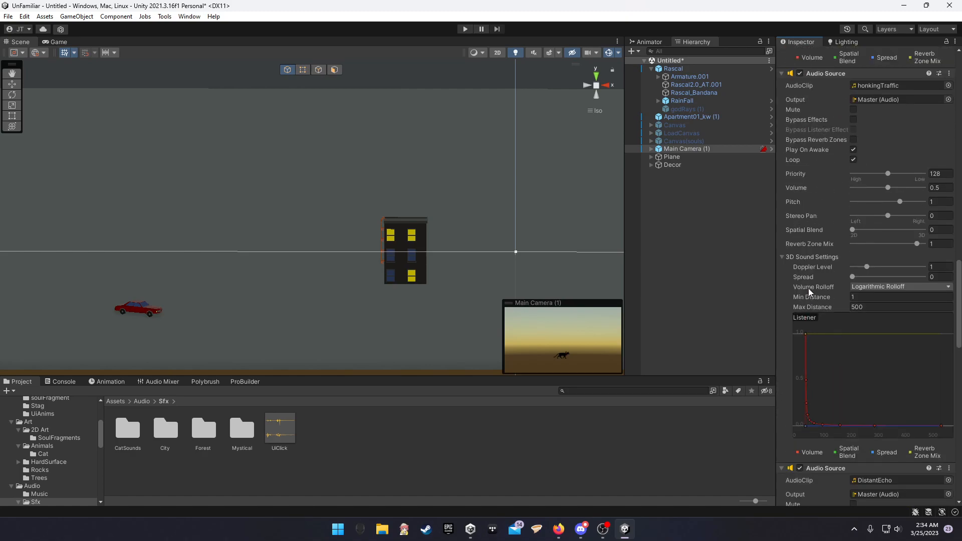
{"action": "scroll", "coordinate": [831, 314], "scroll_direction": "down", "scroll_amount": 3}
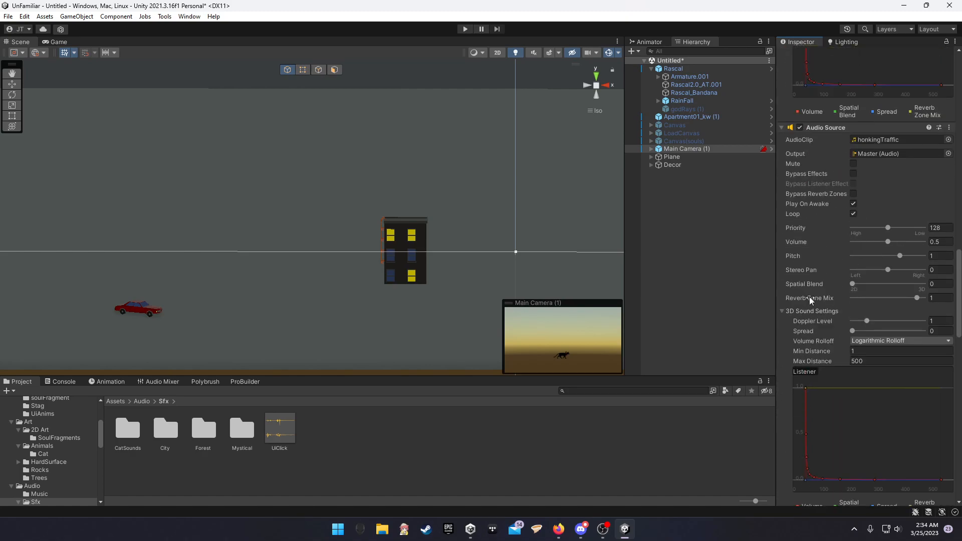
{"action": "left_click", "coordinate": [126, 401]}
{"action": "left_click", "coordinate": [204, 410]}
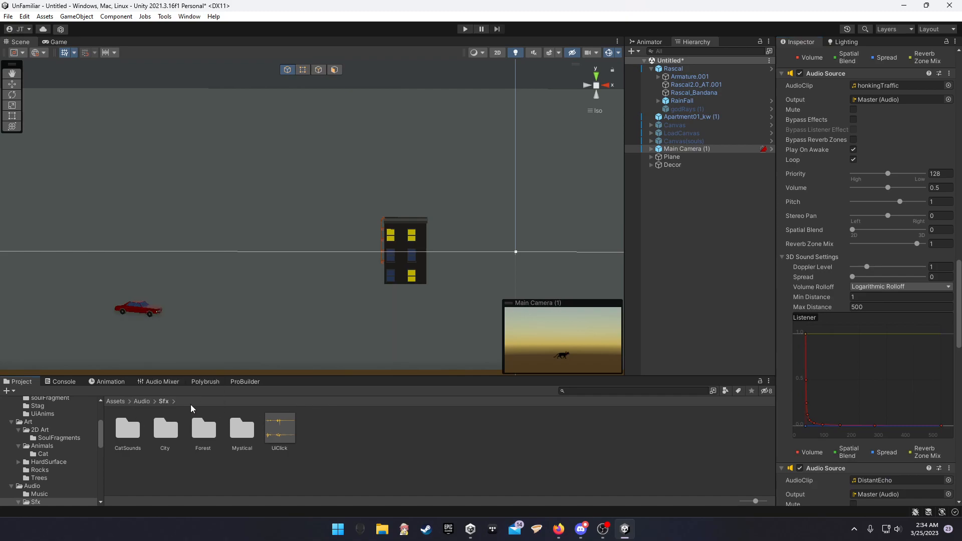
{"action": "left_click", "coordinate": [145, 401]}
Step: Try deforming the red car's mesh with the Polybrush sculpt brush, then undo the deformation
{"action": "right_click_drag", "start_coordinate": [364, 302], "coordinate": [413, 311]}
{"action": "left_click", "coordinate": [151, 317]}
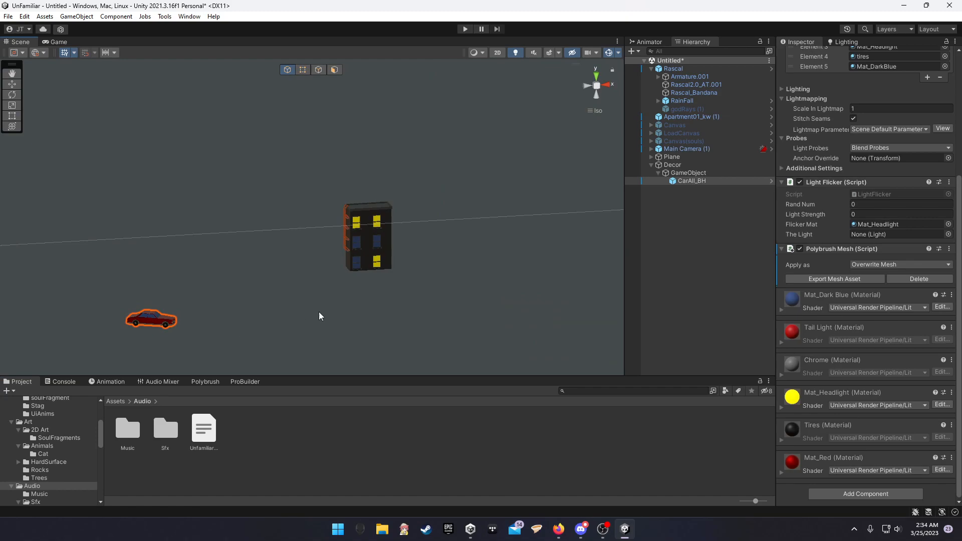
{"action": "key", "text": "f"}
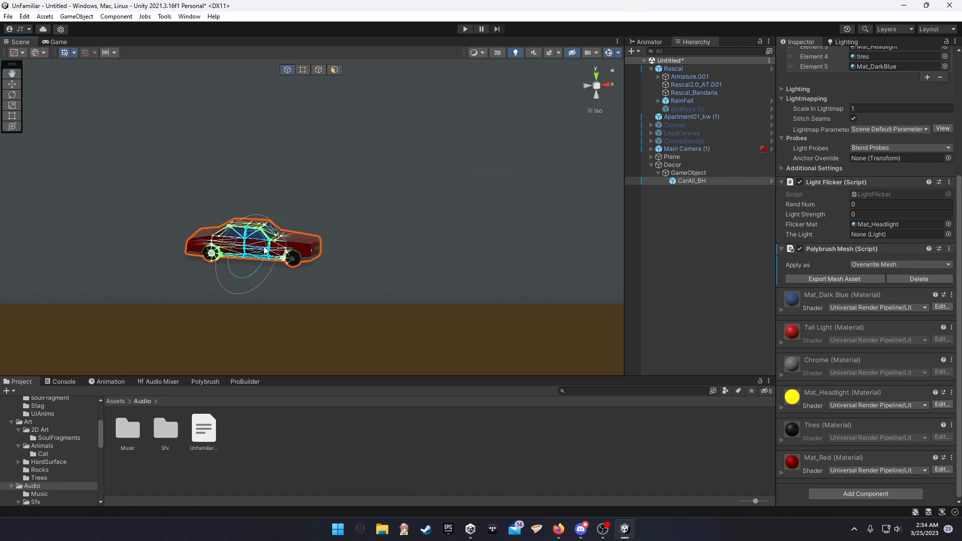
{"action": "scroll", "coordinate": [264, 251], "scroll_direction": "up", "scroll_amount": 4}
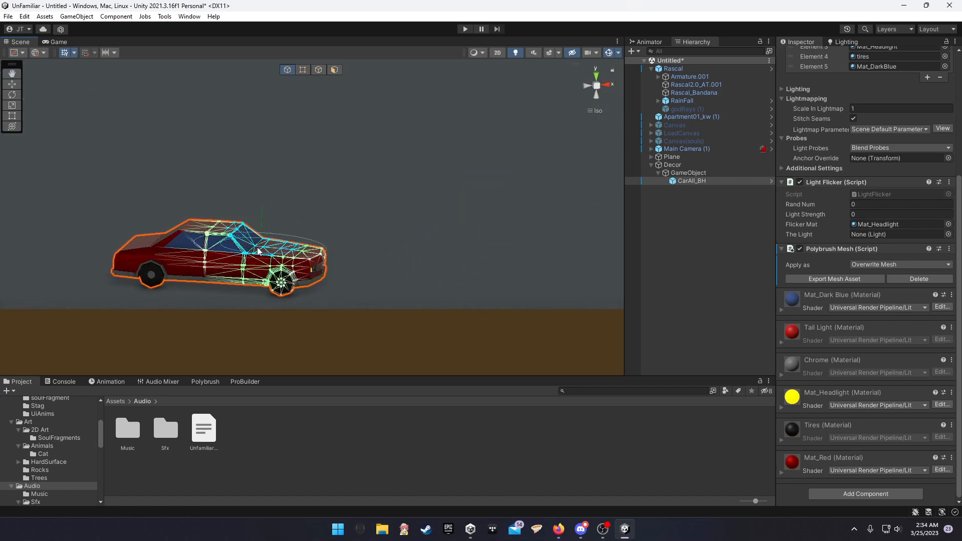
{"action": "left_click", "coordinate": [200, 381]}
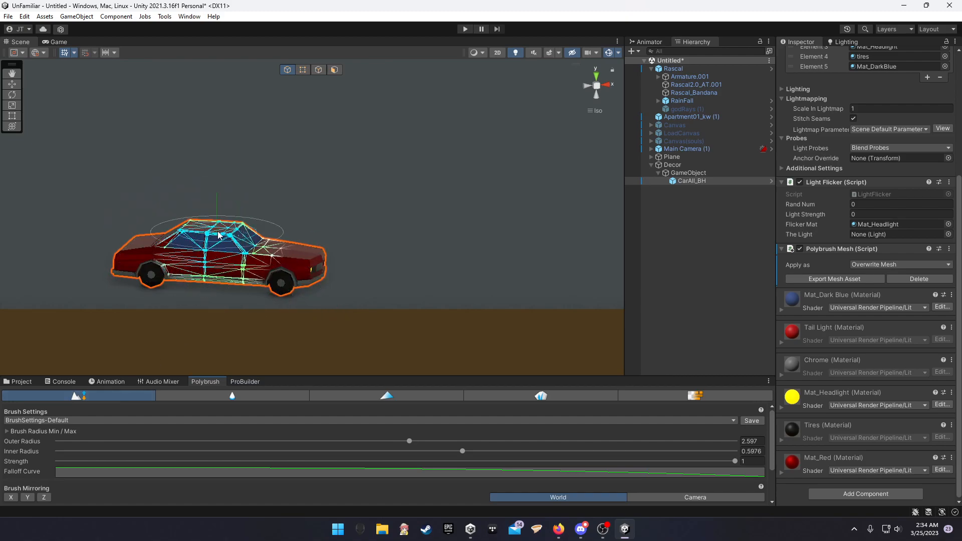
{"action": "left_click", "coordinate": [232, 249]}
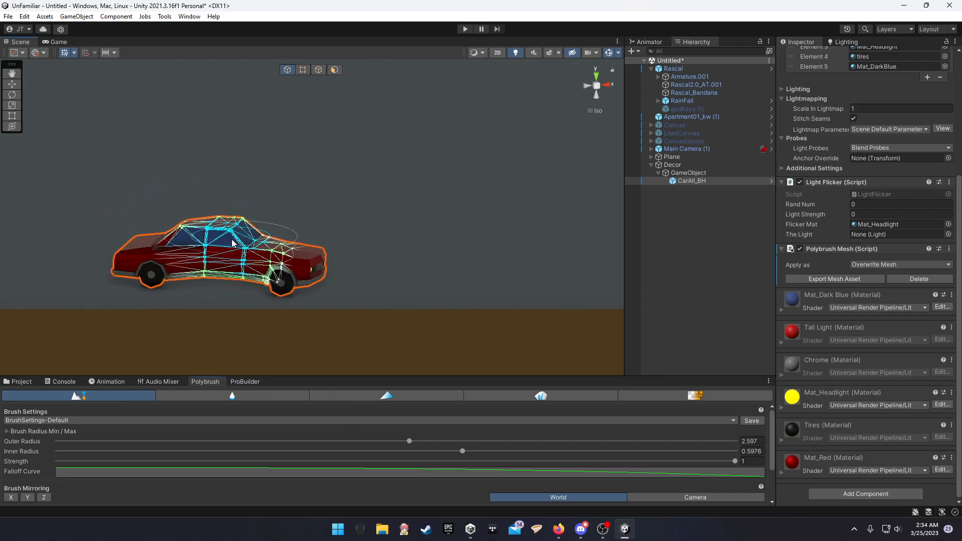
{"action": "left_click", "coordinate": [302, 263]}
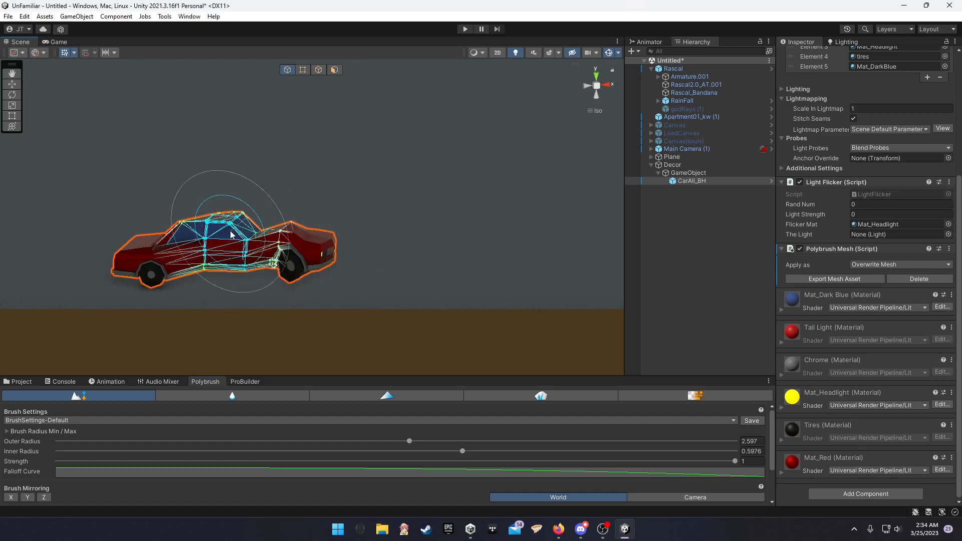
{"action": "left_click", "coordinate": [226, 248]}
{"action": "right_click_drag", "start_coordinate": [271, 239], "coordinate": [102, 298]}
{"action": "mouse_move", "coordinate": [94, 245]}
{"action": "right_mouse_down"}
{"action": "mouse_move", "coordinate": [128, 219]}
{"action": "mouse_move", "coordinate": [298, 185]}
{"action": "mouse_move", "coordinate": [325, 228]}
{"action": "right_mouse_up"}
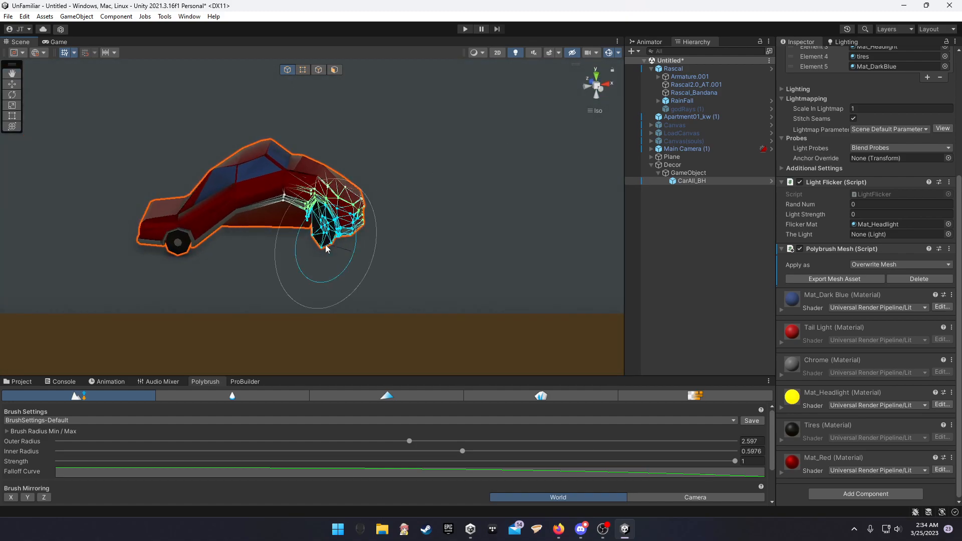
{"action": "right_click_drag", "start_coordinate": [421, 228], "coordinate": [399, 238]}
{"action": "scroll", "coordinate": [437, 253], "scroll_direction": "down", "scroll_amount": 5}
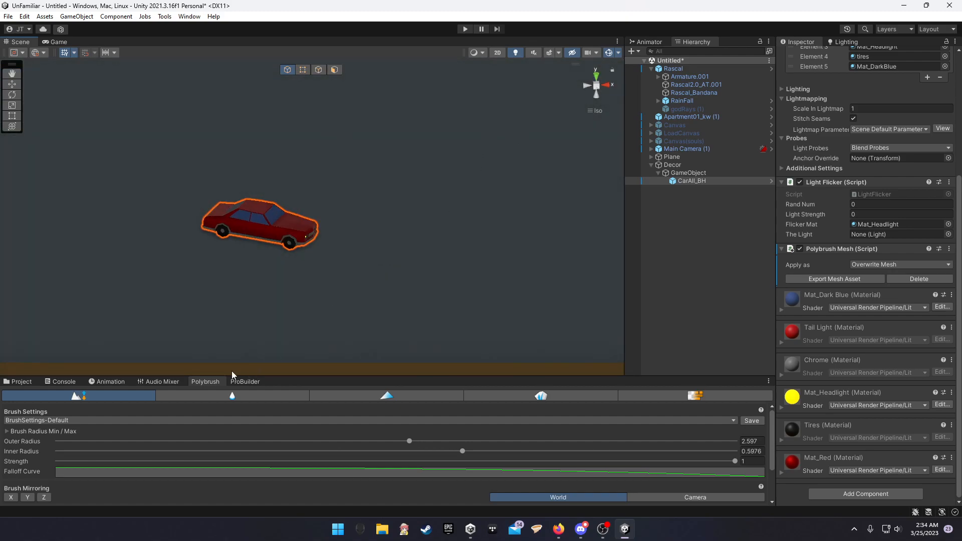
Step: Move CarAll_BH across the scene, away from the trees and apartment, to about X -12.8, Y -10.4, Z -252.4
{"action": "left_click", "coordinate": [688, 173]}
{"action": "left_click", "coordinate": [691, 181]}
{"action": "key", "text": "w"}
{"action": "left_click_drag", "start_coordinate": [264, 175], "coordinate": [268, 106]}
{"action": "right_click_drag", "start_coordinate": [423, 186], "coordinate": [213, 222]}
{"action": "scroll", "coordinate": [212, 219], "scroll_direction": "down", "scroll_amount": 10}
{"action": "scroll", "coordinate": [365, 236], "scroll_direction": "down", "scroll_amount": 6}
{"action": "right_click_drag", "start_coordinate": [324, 216], "coordinate": [350, 262]}
{"action": "scroll", "coordinate": [349, 262], "scroll_direction": "down", "scroll_amount": 8}
{"action": "scroll", "coordinate": [326, 243], "scroll_direction": "down", "scroll_amount": 3}
{"action": "left_click_drag", "start_coordinate": [306, 214], "coordinate": [136, 347]}
{"action": "right_click_drag", "start_coordinate": [224, 336], "coordinate": [300, 304]}
Step: Play the scene and check in the Game view how the repositioned car looks from the camera, then stop playback
{"action": "left_click", "coordinate": [465, 29]}
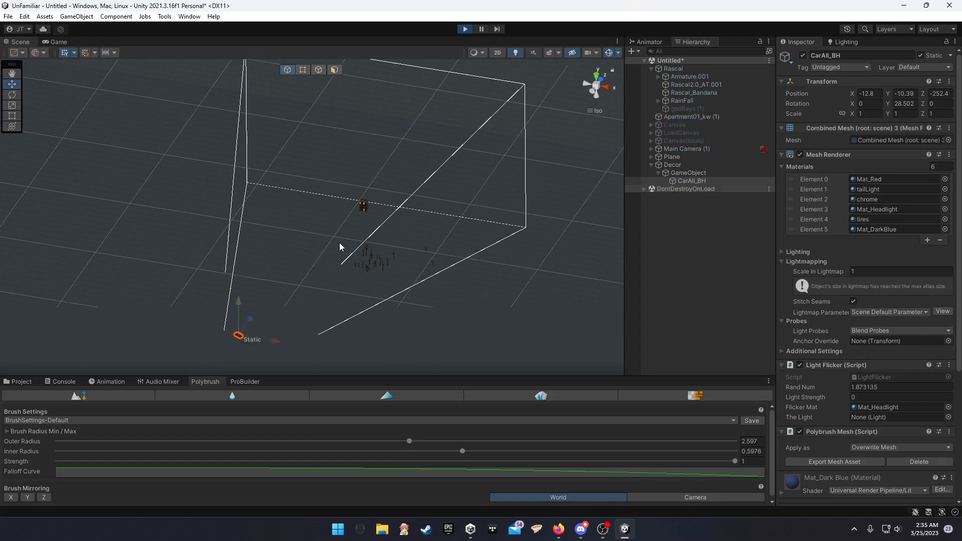
{"action": "left_click", "coordinate": [67, 45]}
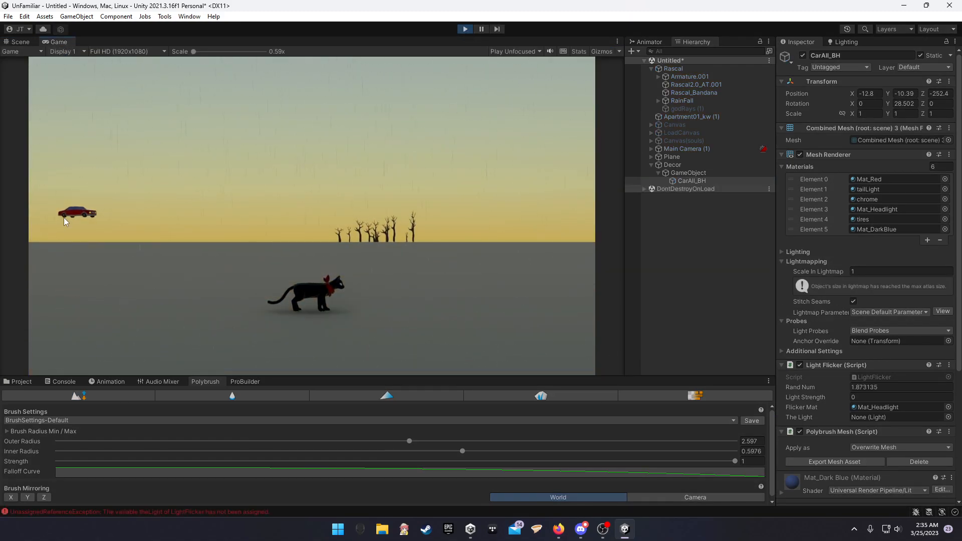
{"action": "left_click", "coordinate": [465, 29]}
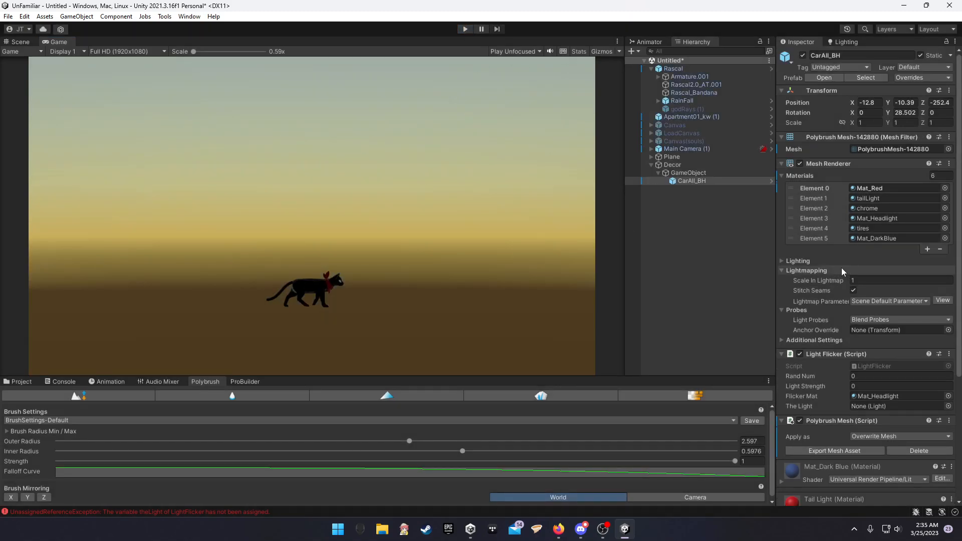
Step: Disable the UiClick Audio Source on Main Camera (1)
{"action": "left_click", "coordinate": [704, 150]}
{"action": "scroll", "coordinate": [874, 326], "scroll_direction": "down", "scroll_amount": 10}
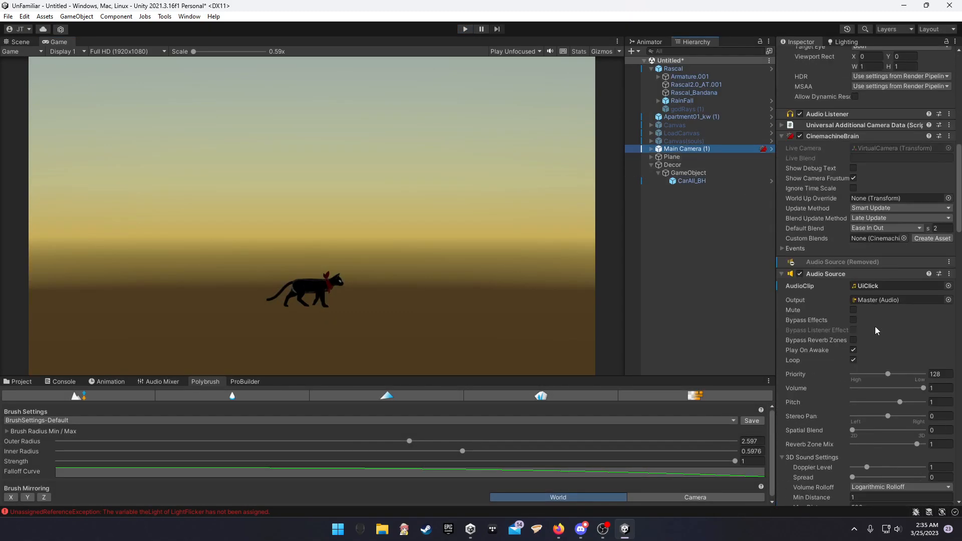
{"action": "left_click", "coordinate": [799, 274]}
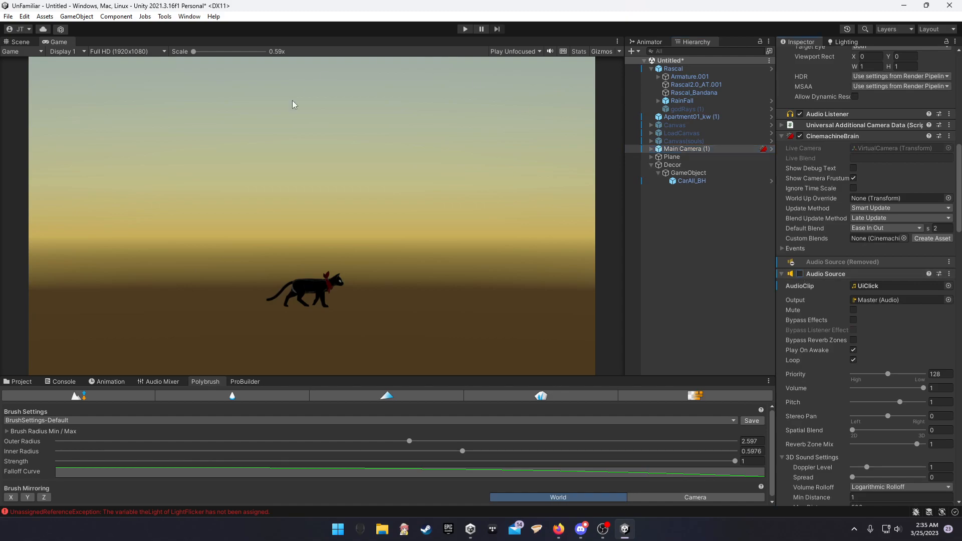
Step: Add a Box Collider component to the red car CarAll_BH
{"action": "left_click", "coordinate": [31, 43]}
{"action": "right_click_drag", "start_coordinate": [342, 205], "coordinate": [389, 178]}
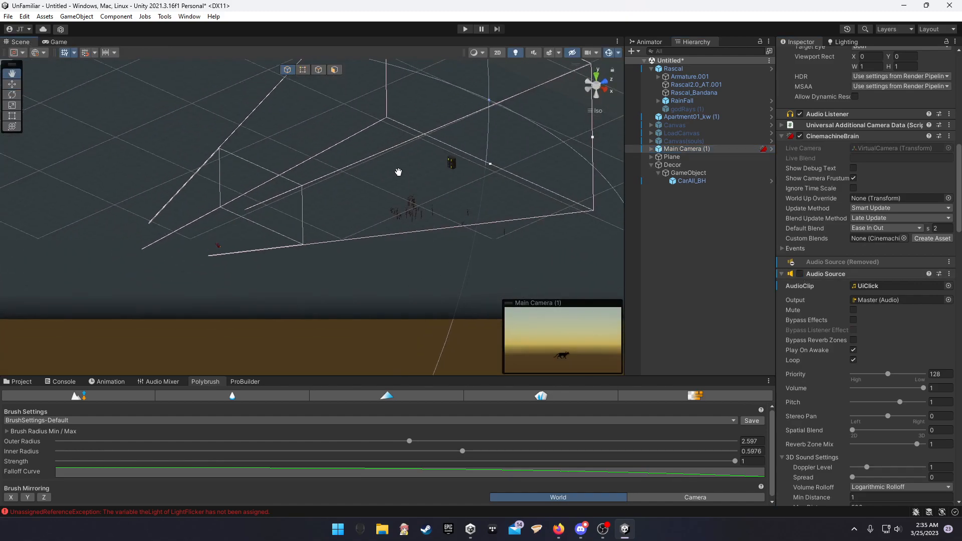
{"action": "scroll", "coordinate": [273, 230], "scroll_direction": "up", "scroll_amount": 4}
{"action": "middle_click_drag", "start_coordinate": [273, 229], "coordinate": [316, 195]}
{"action": "right_click_drag", "start_coordinate": [315, 195], "coordinate": [319, 202]}
{"action": "left_click", "coordinate": [237, 244]}
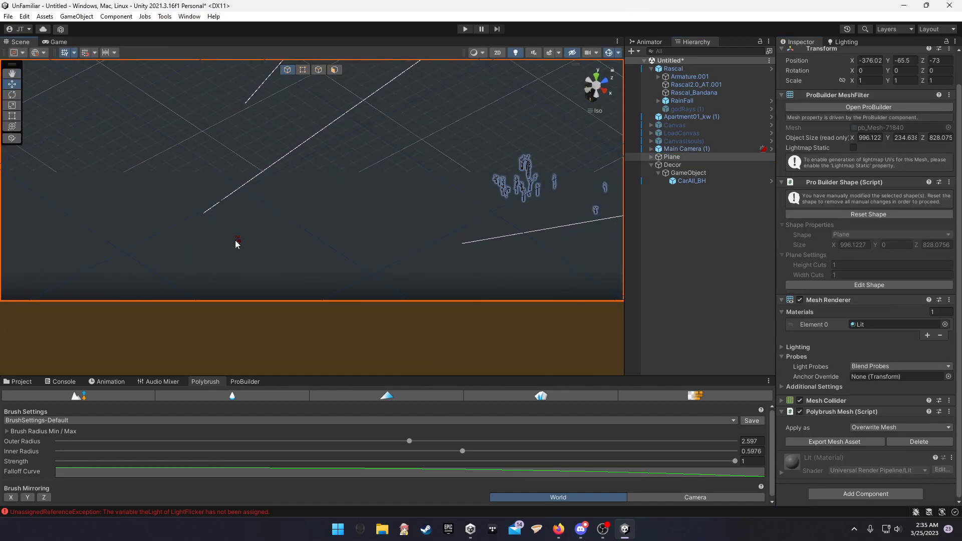
{"action": "left_click", "coordinate": [235, 241]}
{"action": "key", "text": "f"}
{"action": "right_click_drag", "start_coordinate": [613, 278], "coordinate": [516, 300]}
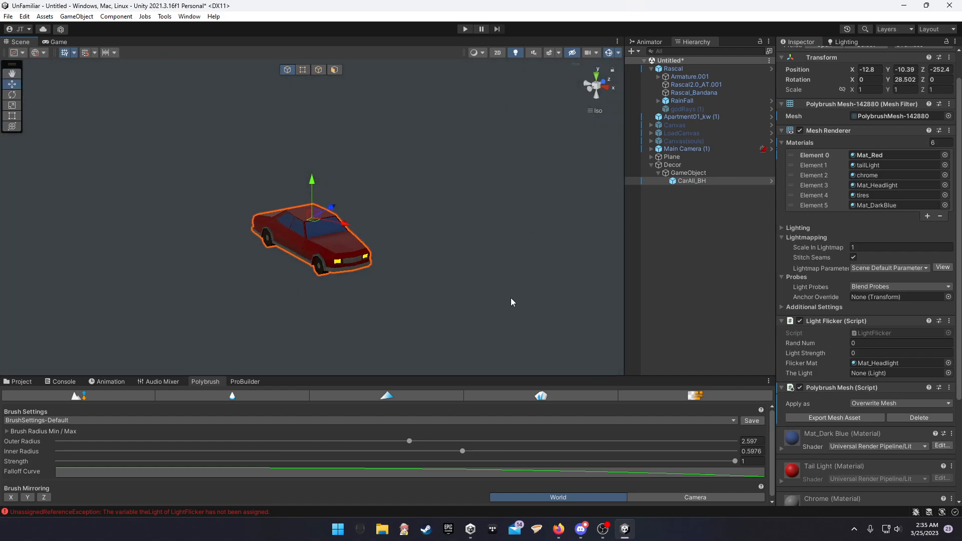
{"action": "scroll", "coordinate": [864, 398], "scroll_direction": "down", "scroll_amount": 5}
{"action": "left_click", "coordinate": [866, 496]}
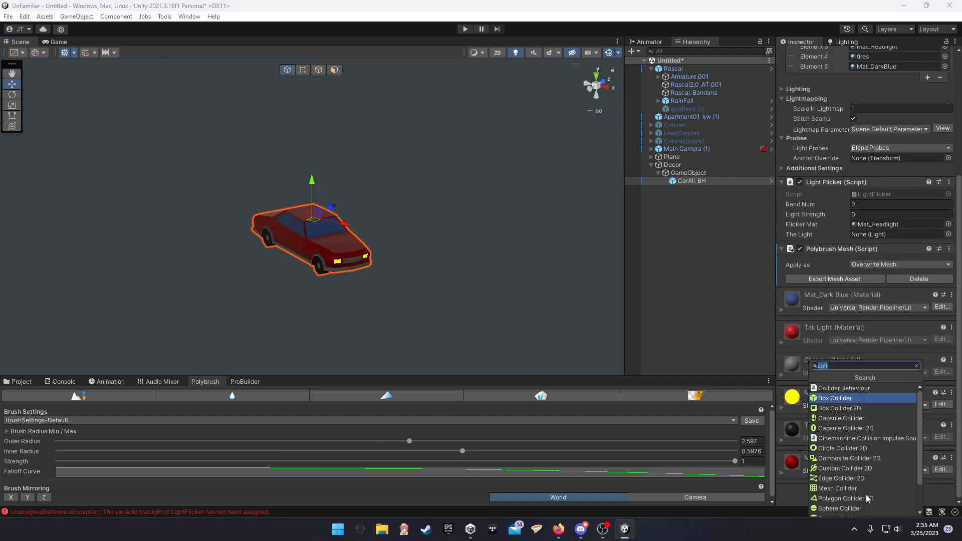
{"action": "left_click", "coordinate": [843, 399]}
Step: Shrink the car's Box Collider in height and length to fit the body, about 8.35 by 2.71 by 4.03
{"action": "right_click_drag", "start_coordinate": [421, 218], "coordinate": [254, 117]}
{"action": "right_click_drag", "start_coordinate": [496, 251], "coordinate": [565, 289]}
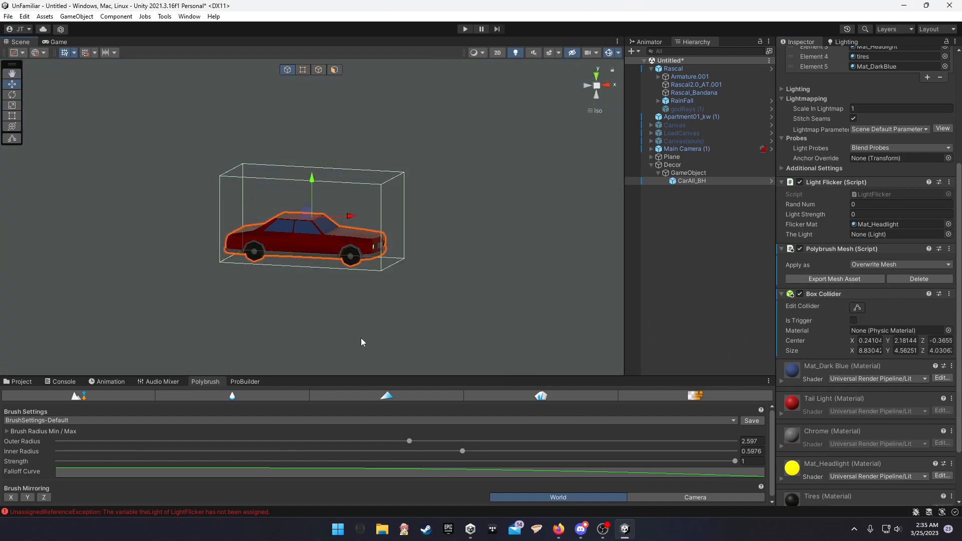
{"action": "left_click", "coordinate": [856, 306]}
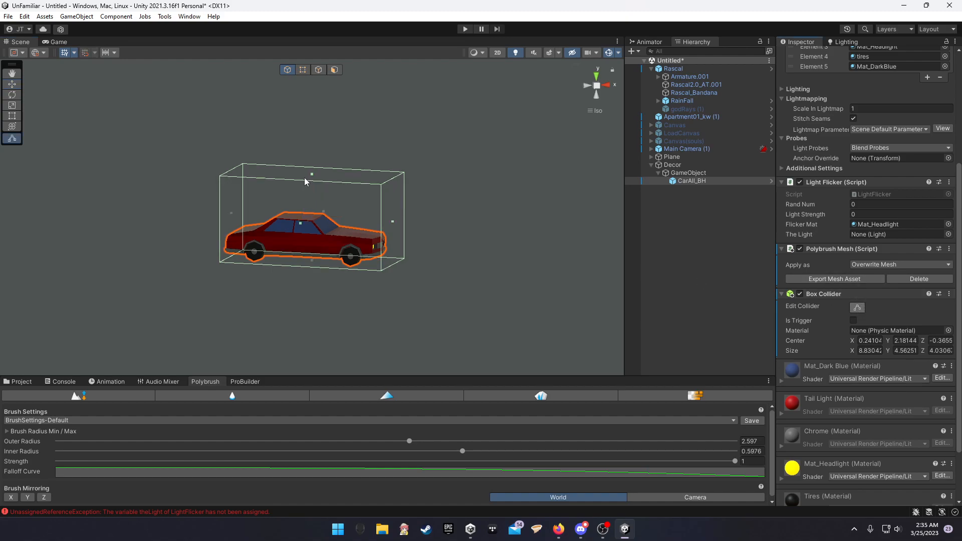
{"action": "left_click_drag", "start_coordinate": [312, 174], "coordinate": [309, 209]}
{"action": "left_click_drag", "start_coordinate": [394, 239], "coordinate": [384, 242]}
{"action": "right_click_drag", "start_coordinate": [389, 243], "coordinate": [351, 237]}
Step: Add a Rigidbody component with gravity to CarAll_BH, keeping the mass at 1
{"action": "scroll", "coordinate": [861, 412], "scroll_direction": "down", "scroll_amount": 3}
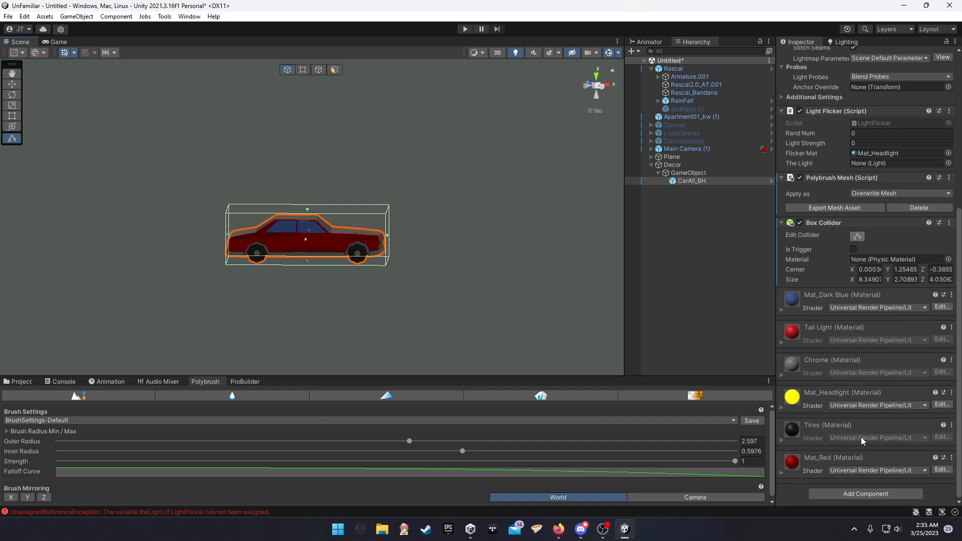
{"action": "left_click", "coordinate": [868, 494]}
{"action": "type", "text": "rig"}
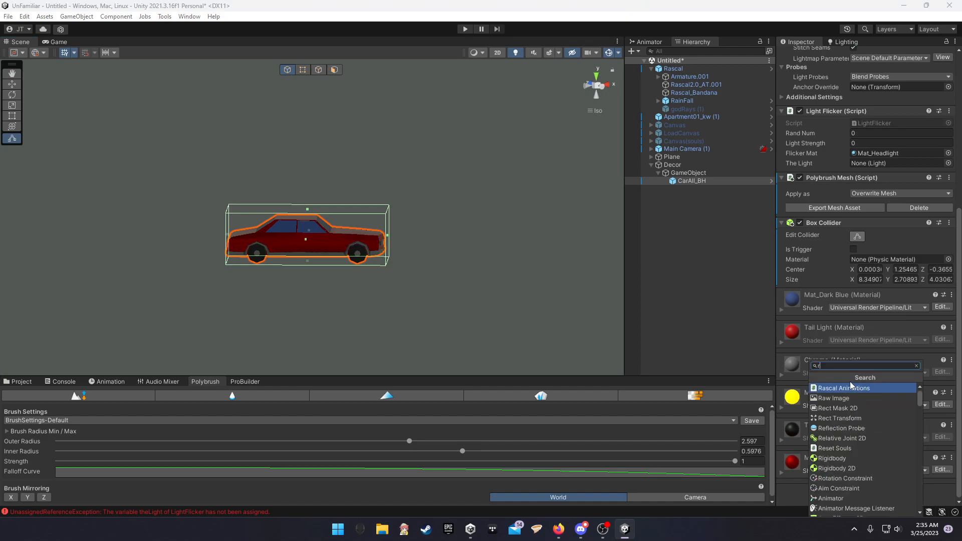
{"action": "left_click", "coordinate": [866, 388]}
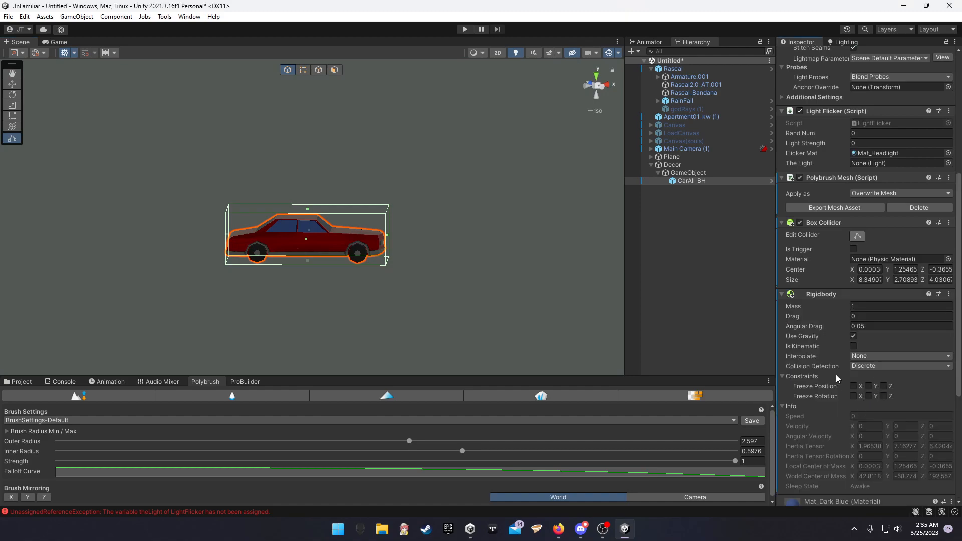
{"action": "scroll", "coordinate": [858, 203], "scroll_direction": "down", "scroll_amount": 3}
{"action": "left_click", "coordinate": [858, 170]}
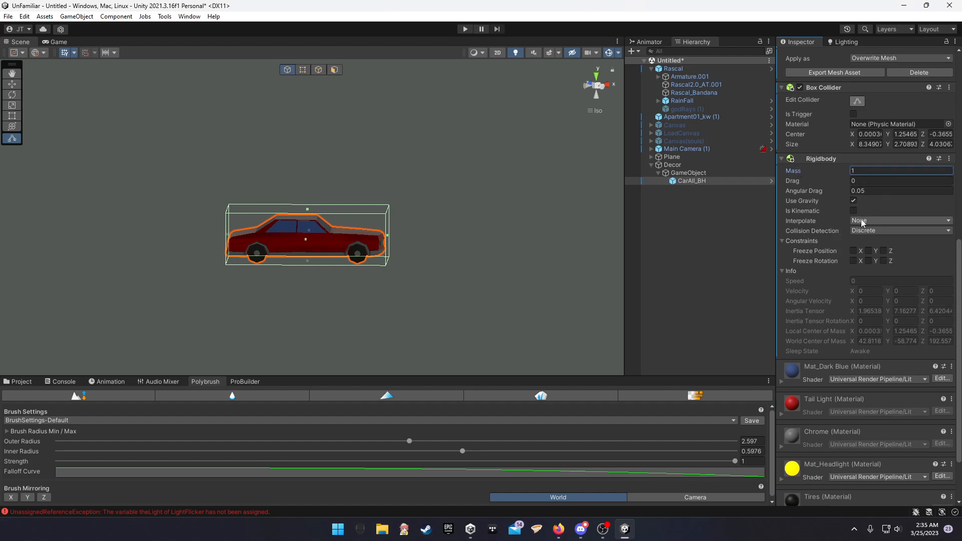
Step: Play the scene to test how the car falls with its collider and Rigidbody, then stop playback
{"action": "left_click", "coordinate": [464, 29]}
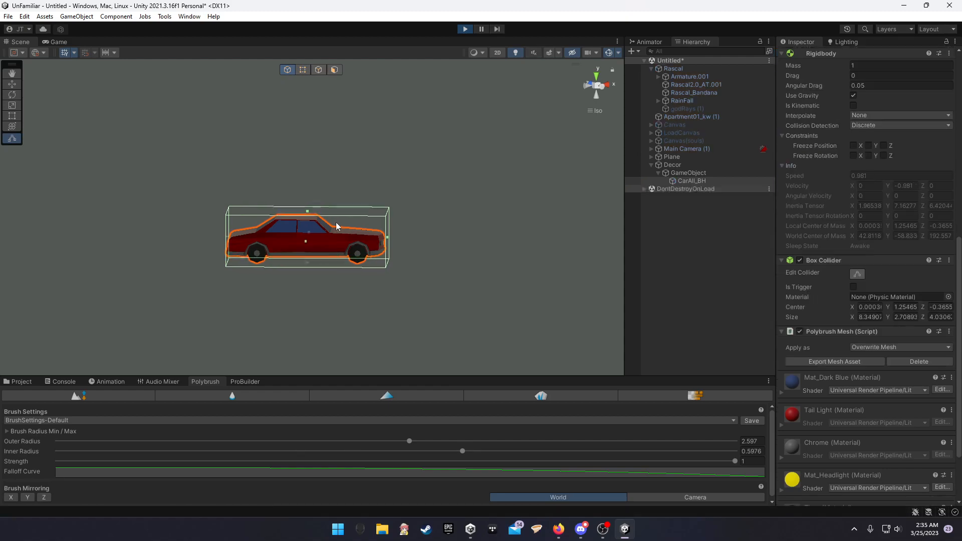
{"action": "left_click", "coordinate": [57, 42]}
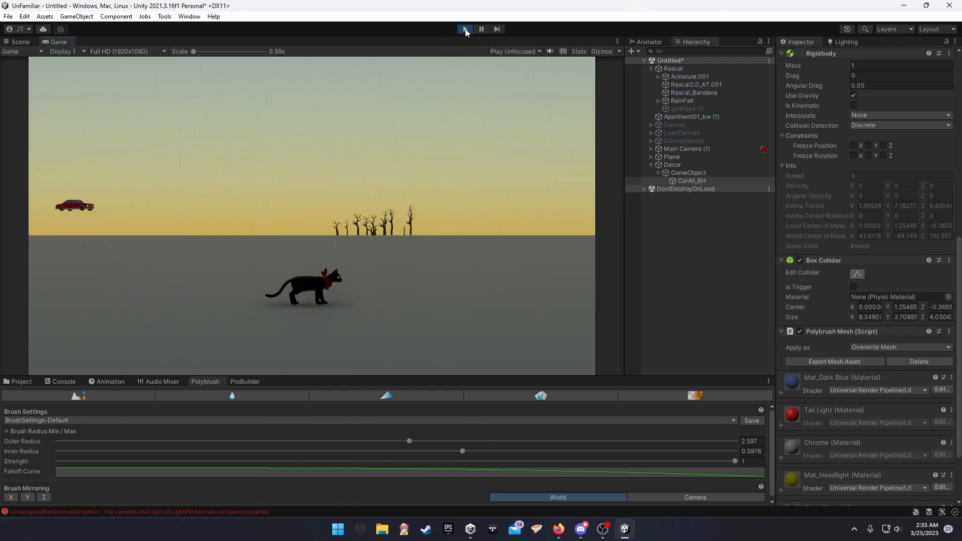
{"action": "key", "text": "ctrl+p"}
Step: Remove the Box Collider component from CarAll_BH
{"action": "left_click", "coordinate": [697, 181]}
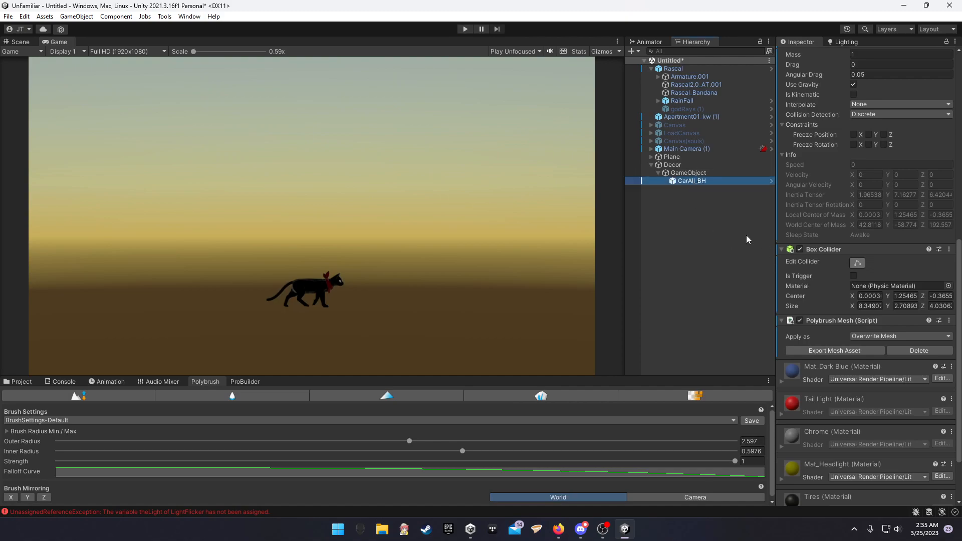
{"action": "scroll", "coordinate": [856, 221], "scroll_direction": "up", "scroll_amount": 14}
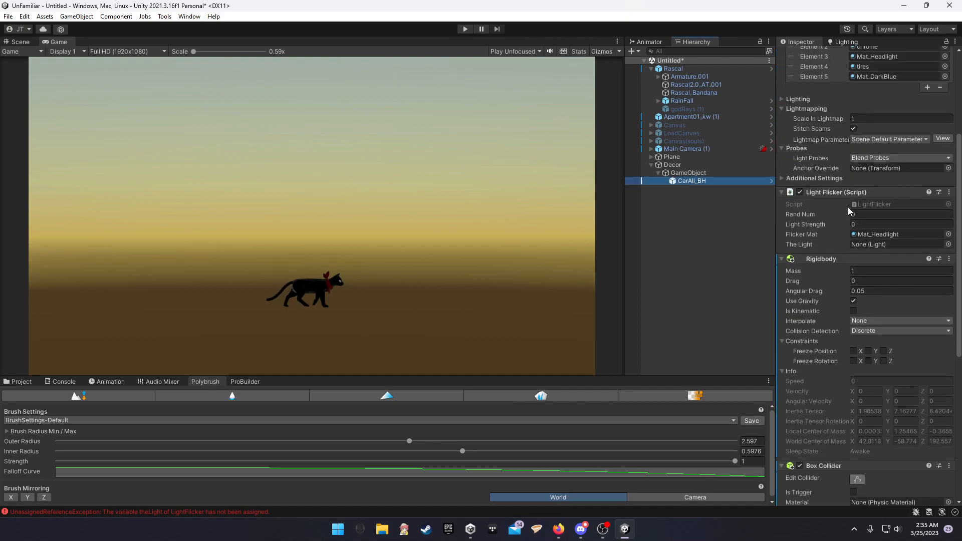
{"action": "scroll", "coordinate": [834, 232], "scroll_direction": "down", "scroll_amount": 12}
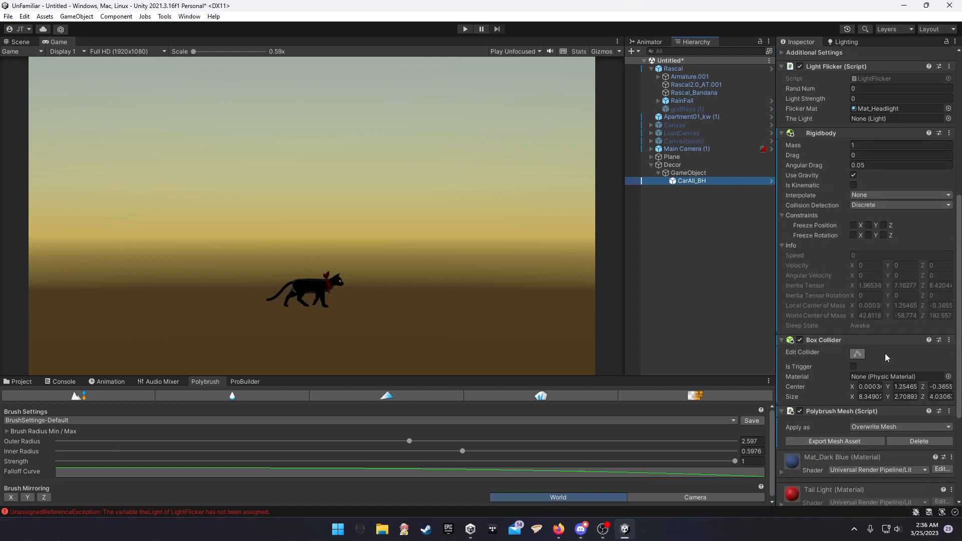
{"action": "left_click", "coordinate": [949, 340]}
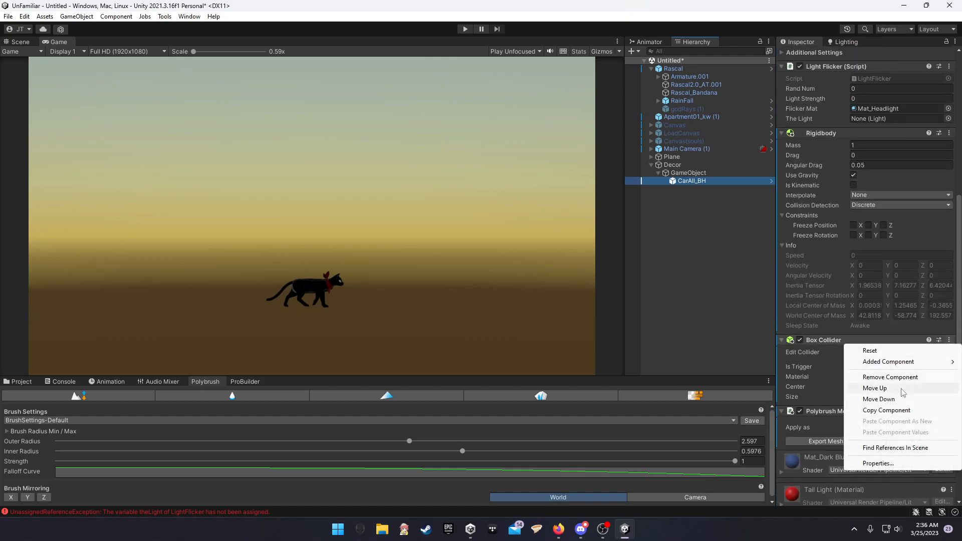
{"action": "left_click", "coordinate": [910, 379]}
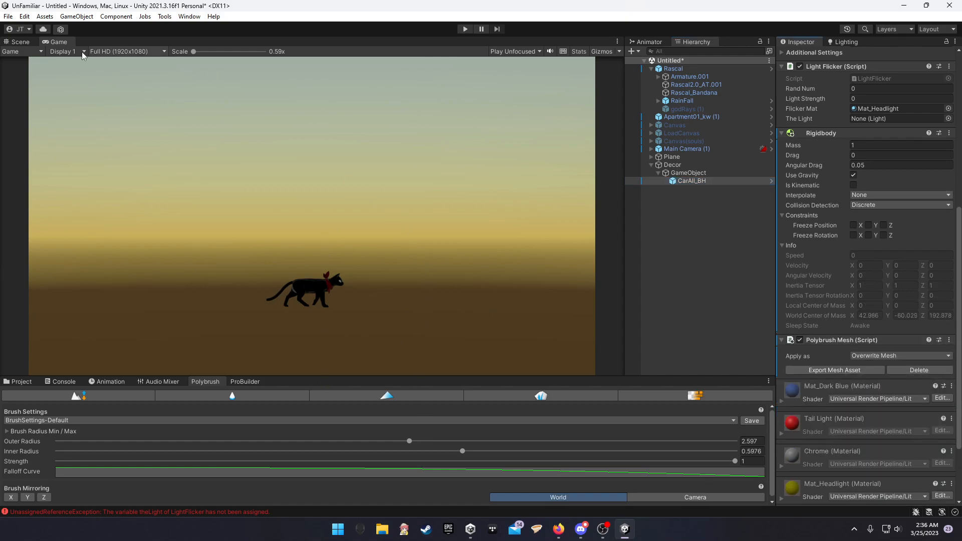
Step: Return to the Scene view and select the empty GameObject that parents the car under Decor
{"action": "left_click", "coordinate": [21, 42]}
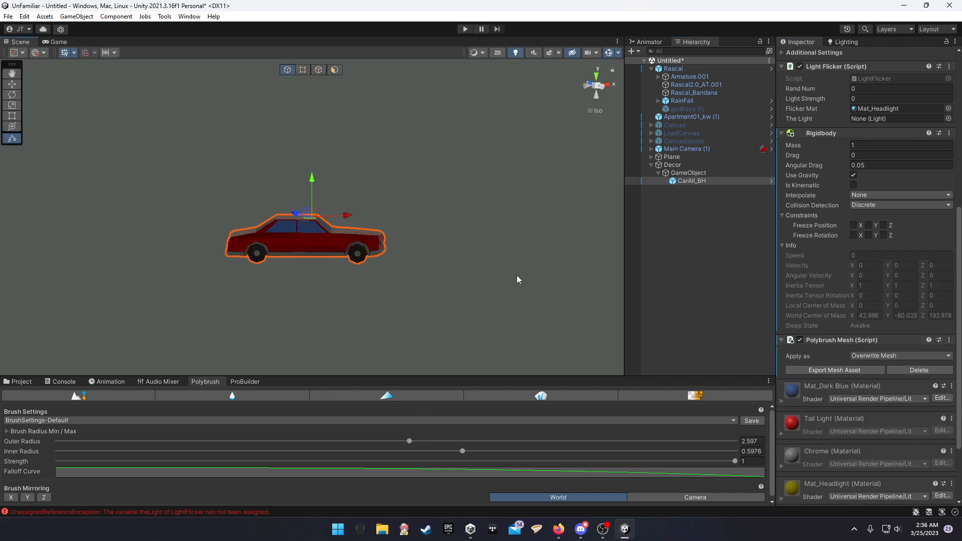
{"action": "left_click", "coordinate": [685, 174]}
{"action": "left_click", "coordinate": [687, 157]}
{"action": "left_click", "coordinate": [692, 165]}
{"action": "left_click", "coordinate": [703, 181]}
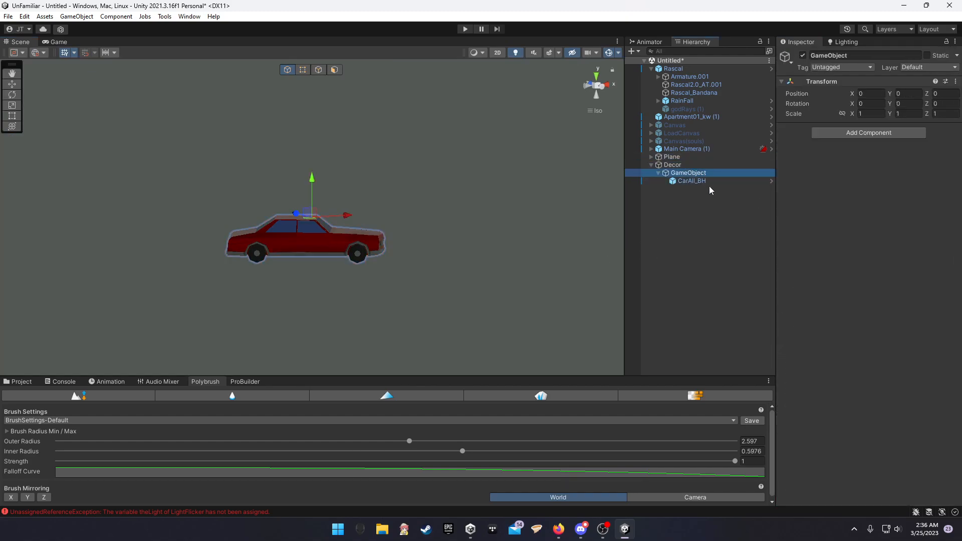
{"action": "left_click", "coordinate": [692, 173]}
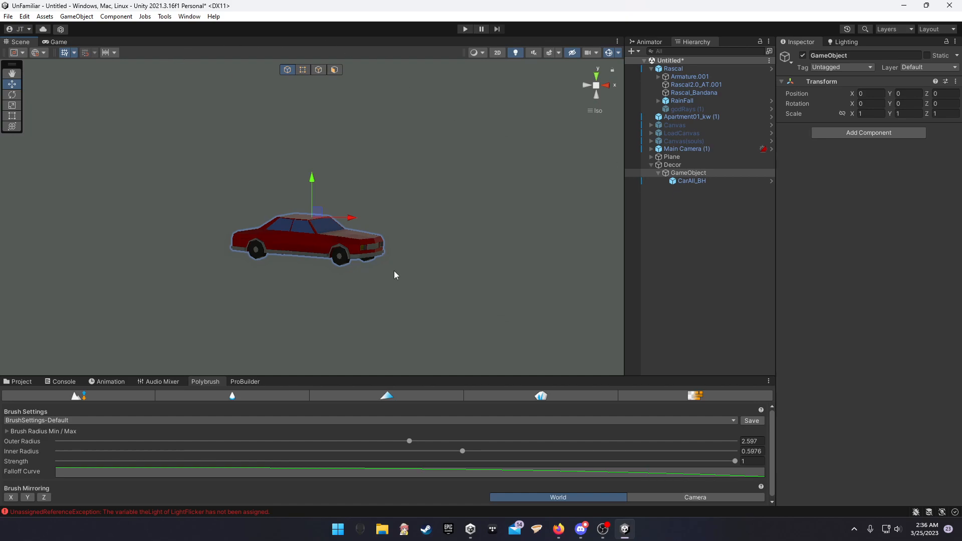
Step: Browse the component categories available for the empty GameObject, including the Audio components, without adding any
{"action": "left_click", "coordinate": [122, 396]}
{"action": "left_click", "coordinate": [20, 382]}
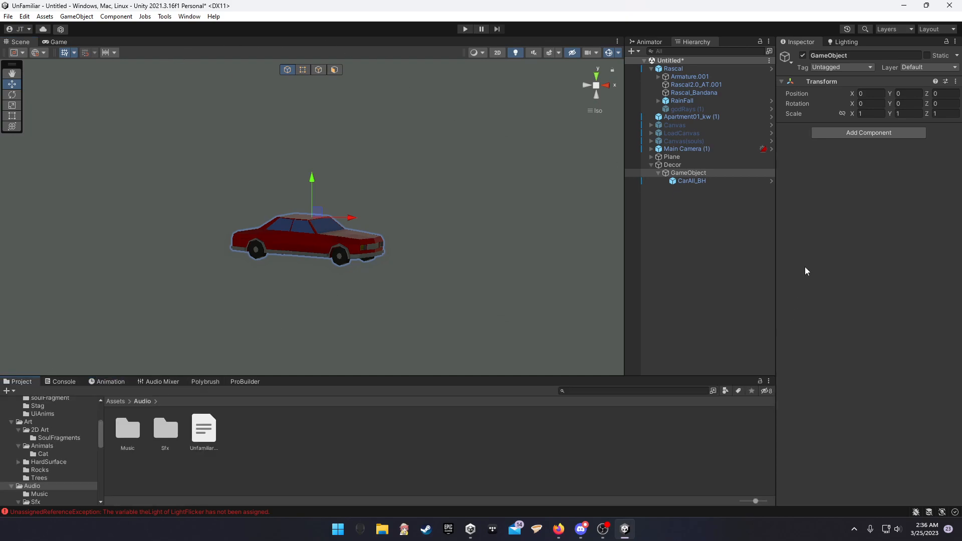
{"action": "left_click", "coordinate": [879, 133]}
{"action": "key", "text": "BackSpace"}
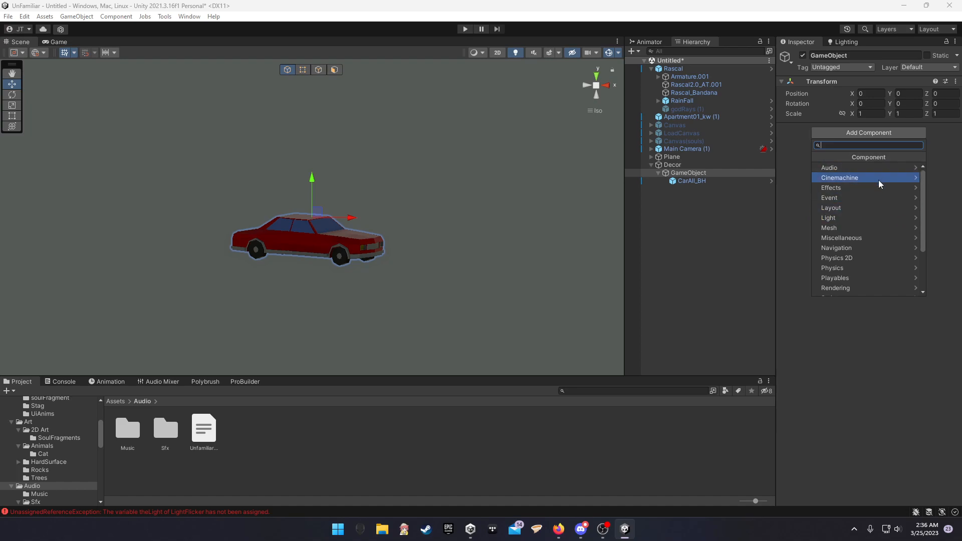
{"action": "left_click", "coordinate": [902, 168]}
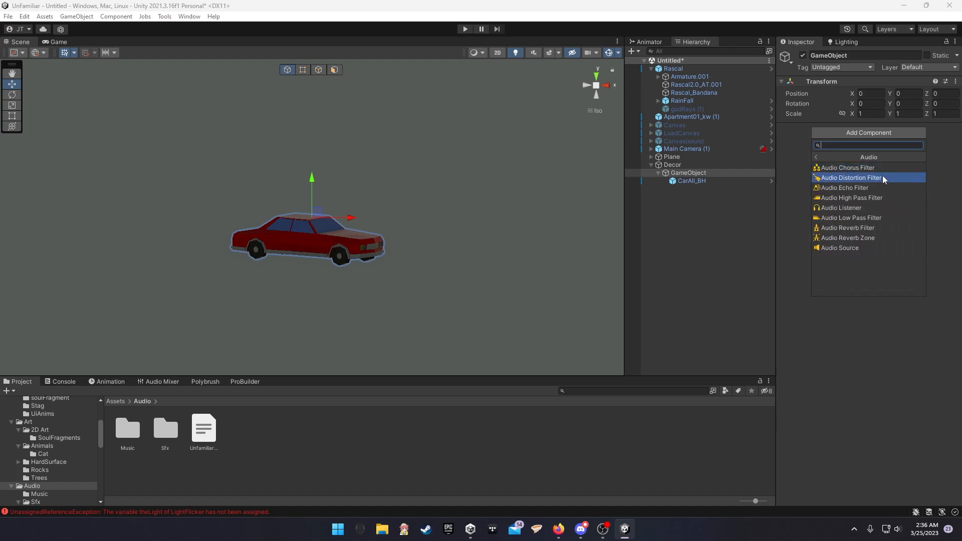
{"action": "left_click", "coordinate": [821, 155]}
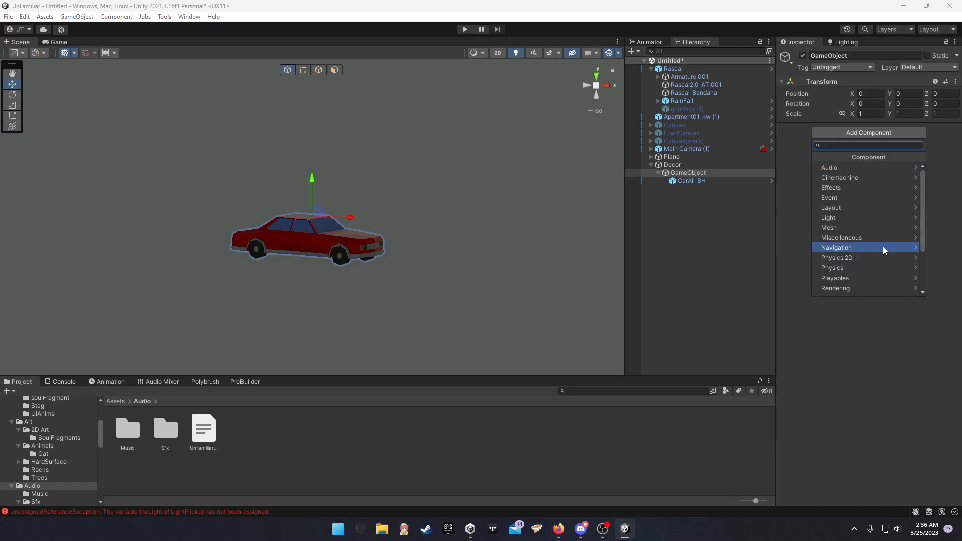
{"action": "scroll", "coordinate": [876, 230], "scroll_direction": "down", "scroll_amount": 3}
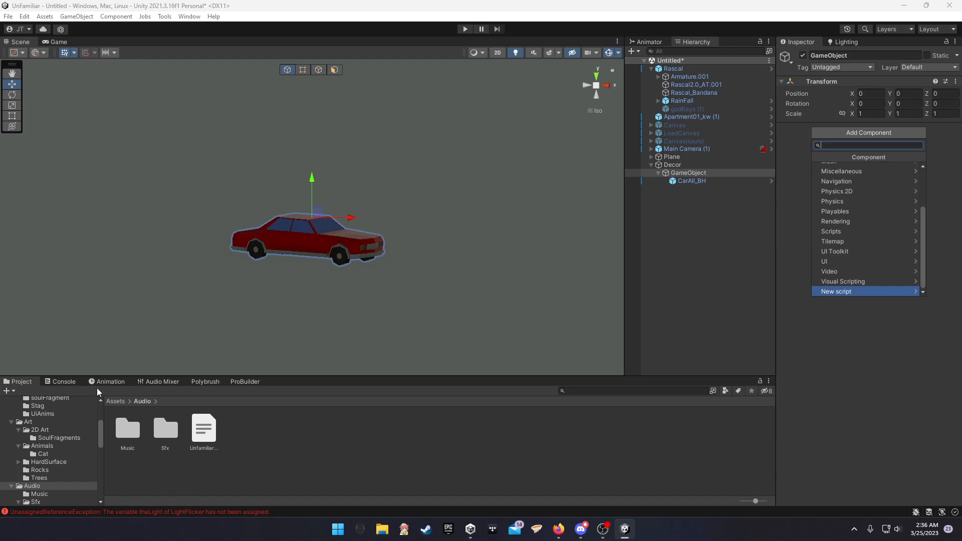
Step: Examine the two LightFlicker errors in the Console and the script lines they refer to
{"action": "left_click", "coordinate": [63, 382]}
{"action": "left_click", "coordinate": [24, 382]}
{"action": "left_click", "coordinate": [63, 382]}
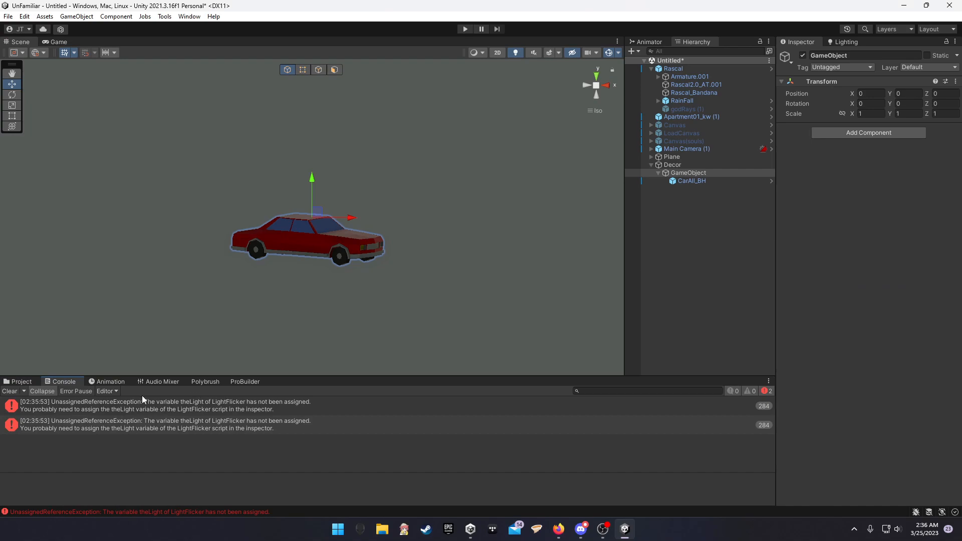
{"action": "left_click", "coordinate": [289, 401]}
{"action": "left_click", "coordinate": [695, 281]}
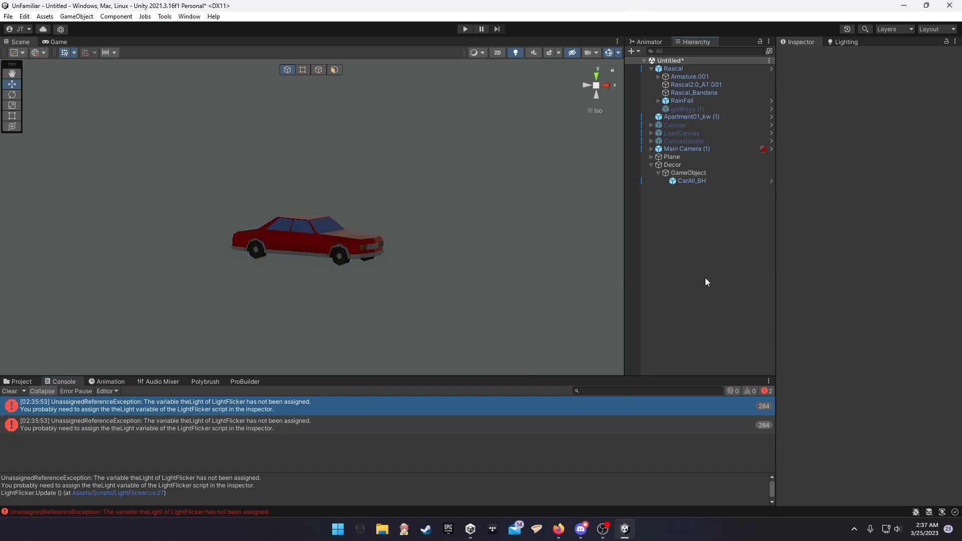
{"action": "left_click", "coordinate": [252, 423]}
{"action": "left_click", "coordinate": [330, 413]}
{"action": "left_click", "coordinate": [274, 427]}
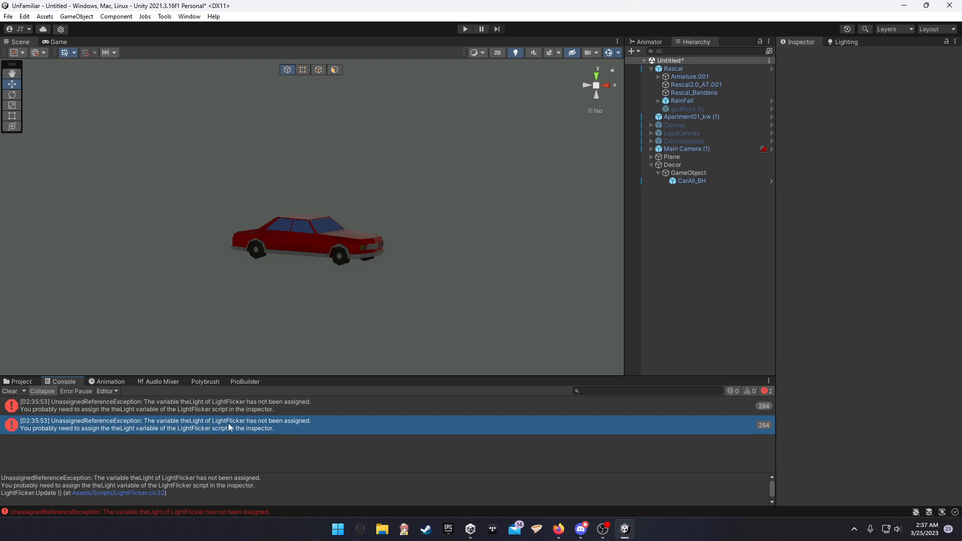
{"action": "left_click", "coordinate": [260, 412]}
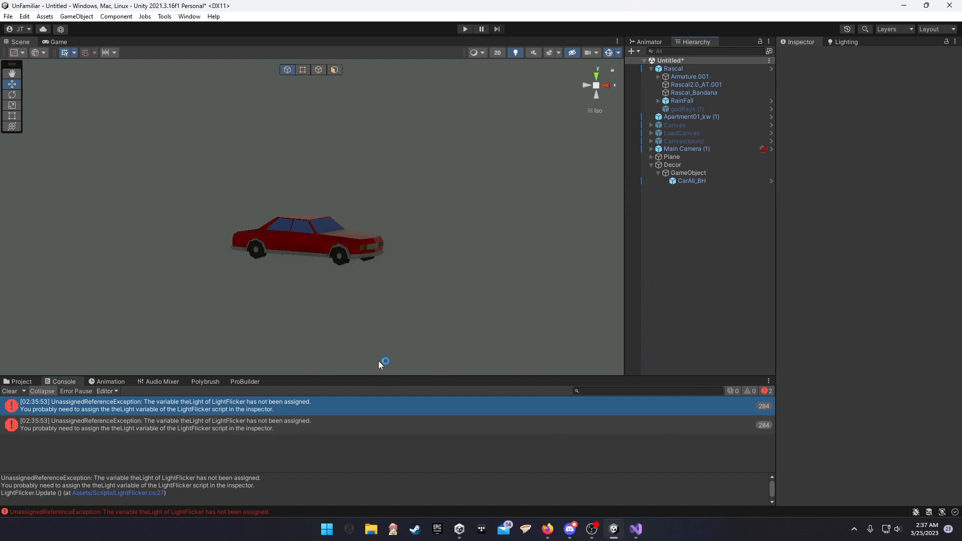
{"action": "left_click", "coordinate": [226, 424]}
{"action": "left_click", "coordinate": [307, 404]}
Step: Inspect the Light Flicker component on CarAll_BH and compare its light reference with the Console errors
{"action": "left_click", "coordinate": [699, 180]}
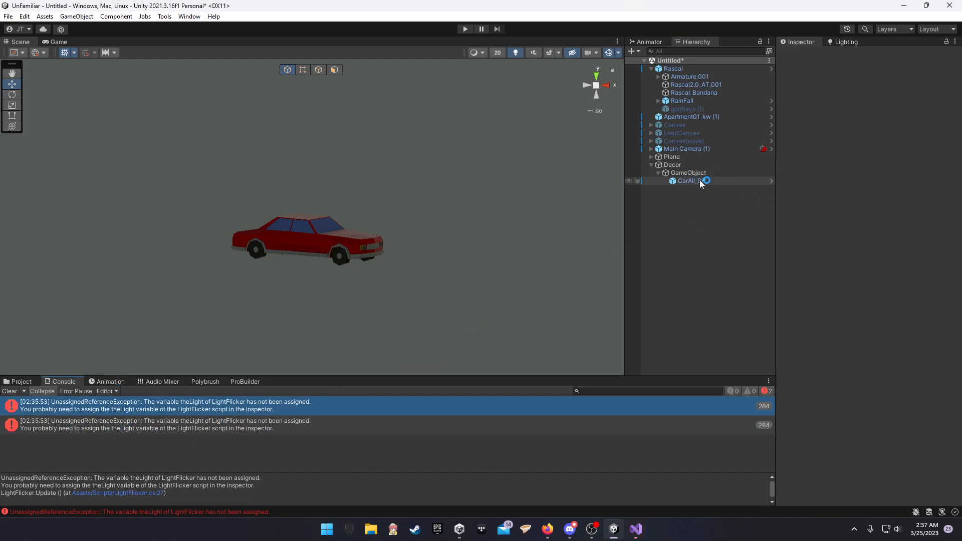
{"action": "scroll", "coordinate": [851, 374], "scroll_direction": "down", "scroll_amount": 1}
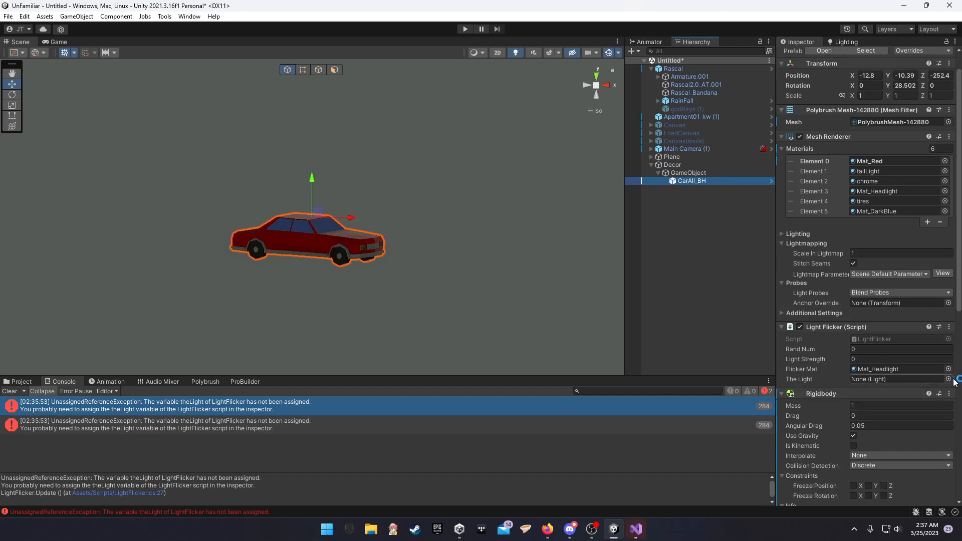
{"action": "mouse_move", "coordinate": [398, 250]}
{"action": "right_mouse_down"}
{"action": "mouse_move", "coordinate": [369, 270]}
{"action": "mouse_move", "coordinate": [388, 267]}
{"action": "right_mouse_up"}
{"action": "right_click_drag", "start_coordinate": [325, 272], "coordinate": [408, 254]}
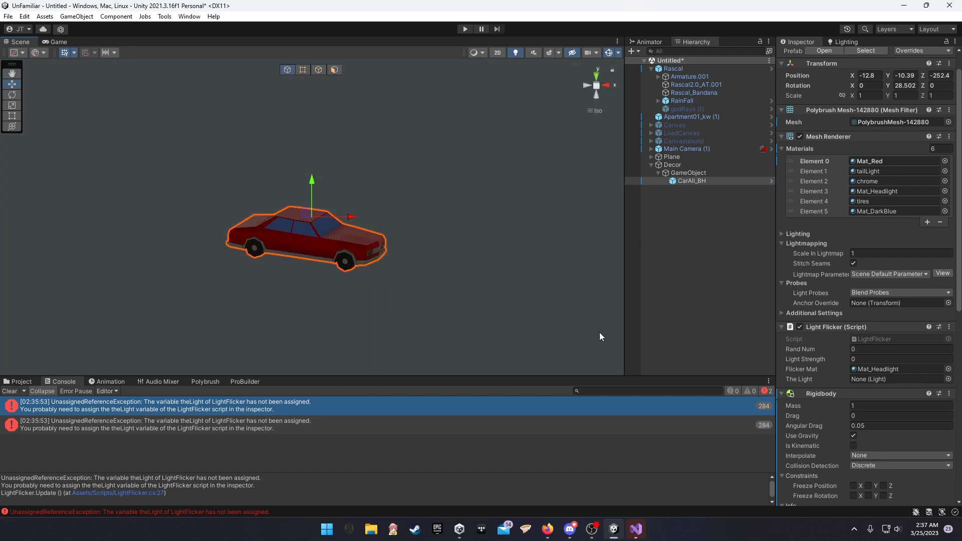
{"action": "left_click", "coordinate": [157, 422]}
{"action": "left_click", "coordinate": [283, 410]}
Step: Play the scene, move and jump with the cat while the LightFlicker errors are logged, and stop playback
{"action": "left_click", "coordinate": [464, 29]}
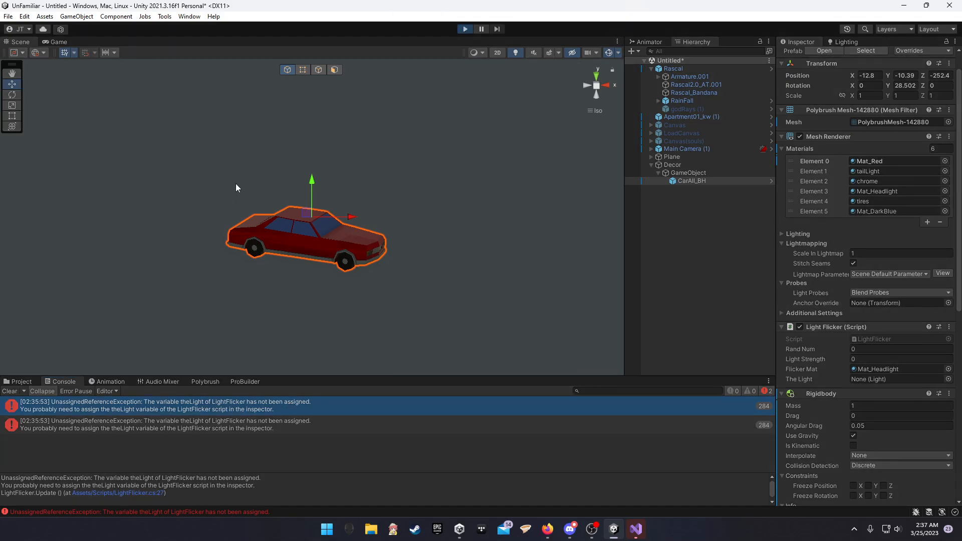
{"action": "left_click", "coordinate": [58, 42]}
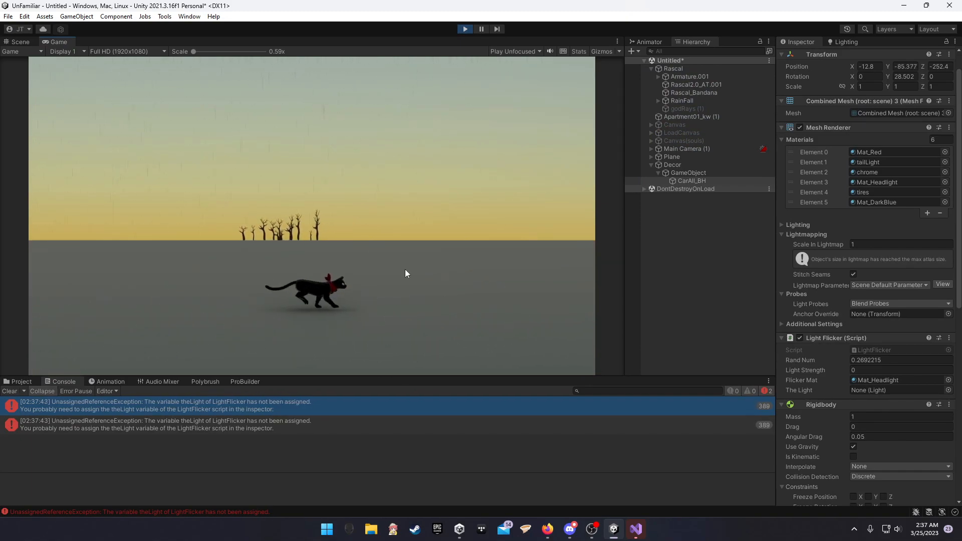
{"action": "key", "text": "a"}
{"action": "key", "text": "space"}
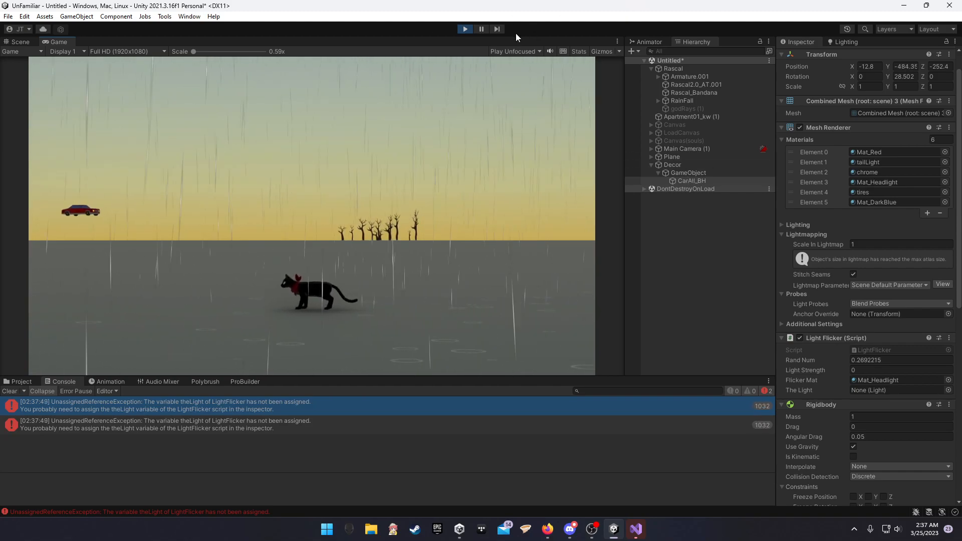
{"action": "left_click", "coordinate": [465, 28]}
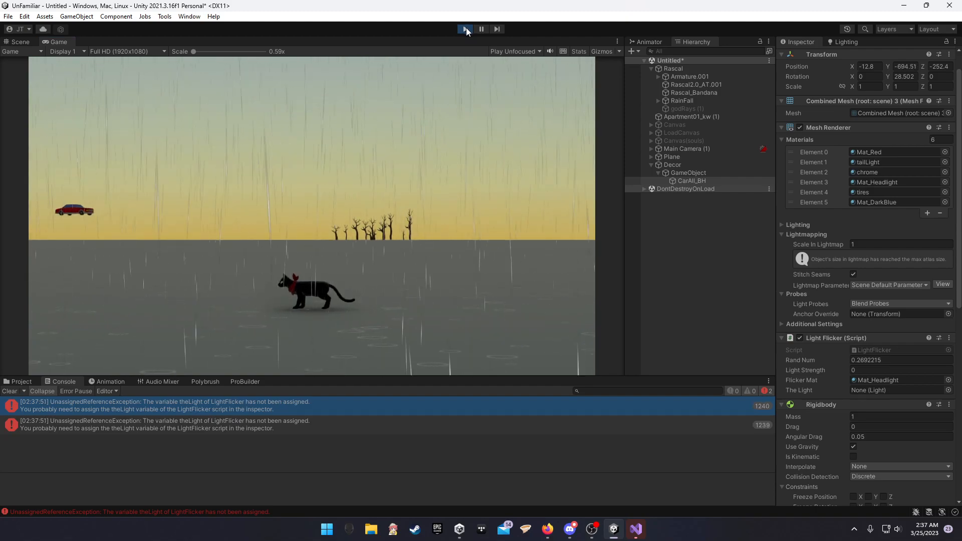
Step: Clear the Console log, return to the project assets and enlarge the Game view
{"action": "left_click", "coordinate": [10, 391]}
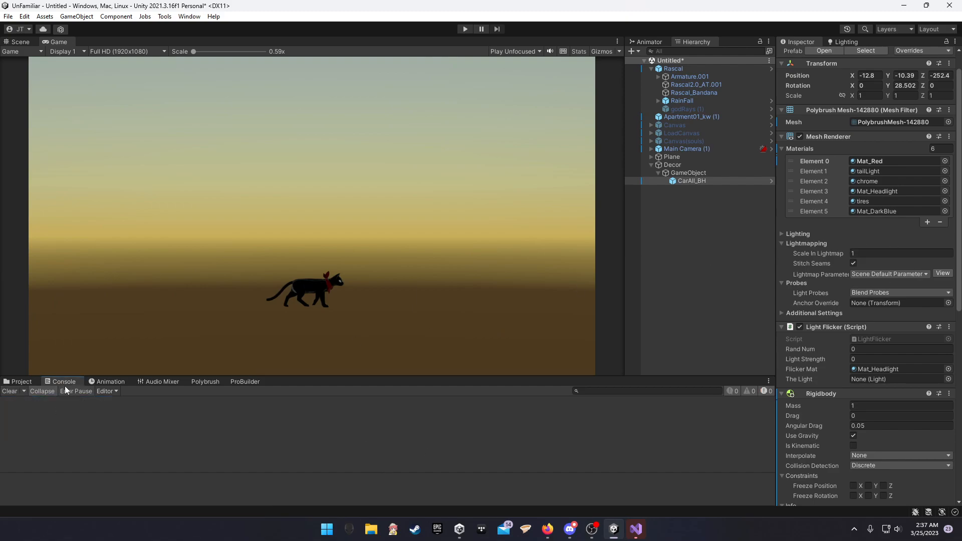
{"action": "left_click", "coordinate": [20, 382]}
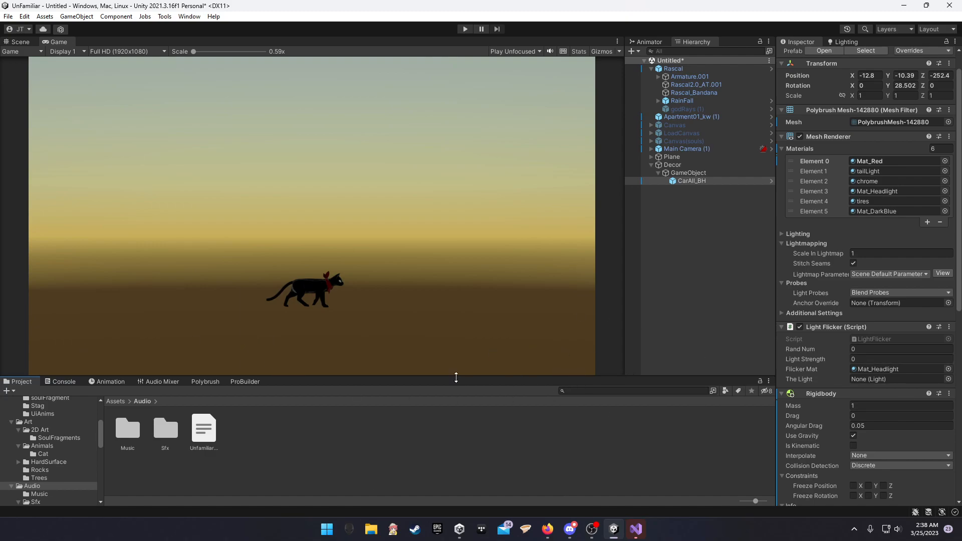
{"action": "left_click_drag", "start_coordinate": [436, 377], "coordinate": [442, 408]}
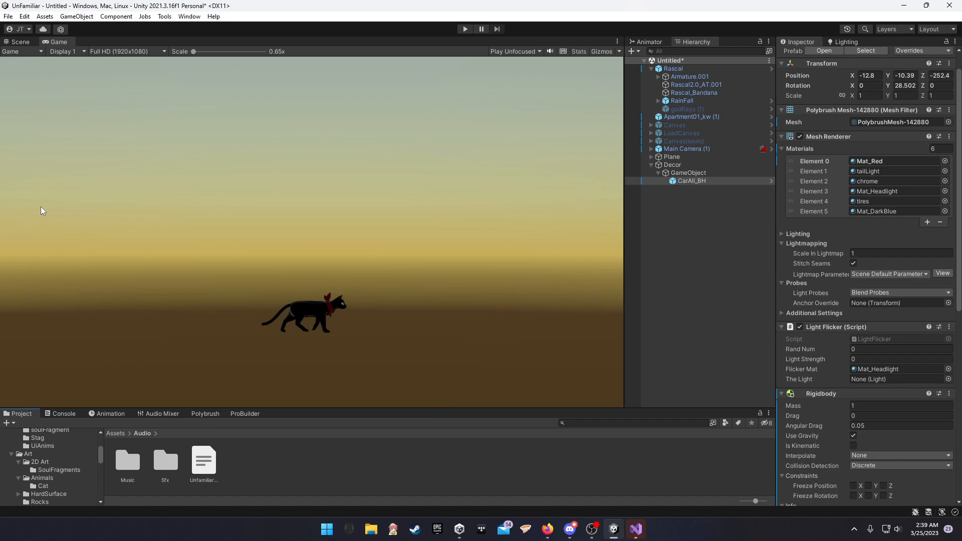
{"action": "left_click", "coordinate": [19, 41]}
{"action": "left_click", "coordinate": [59, 42]}
Step: Set Rascal's position to 0 on the X and Z axes
{"action": "left_click", "coordinate": [700, 68]}
{"action": "left_click", "coordinate": [936, 75]}
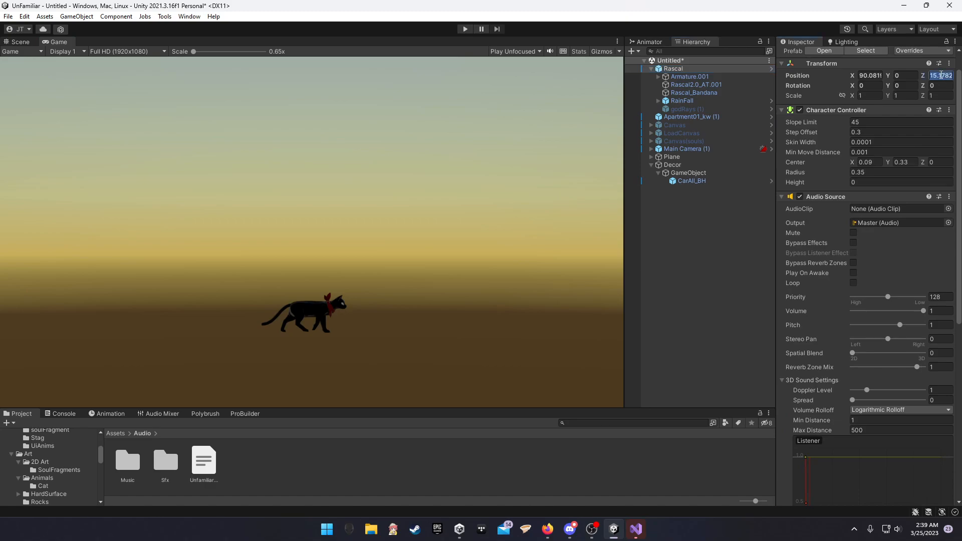
{"action": "type", "text": "0"}
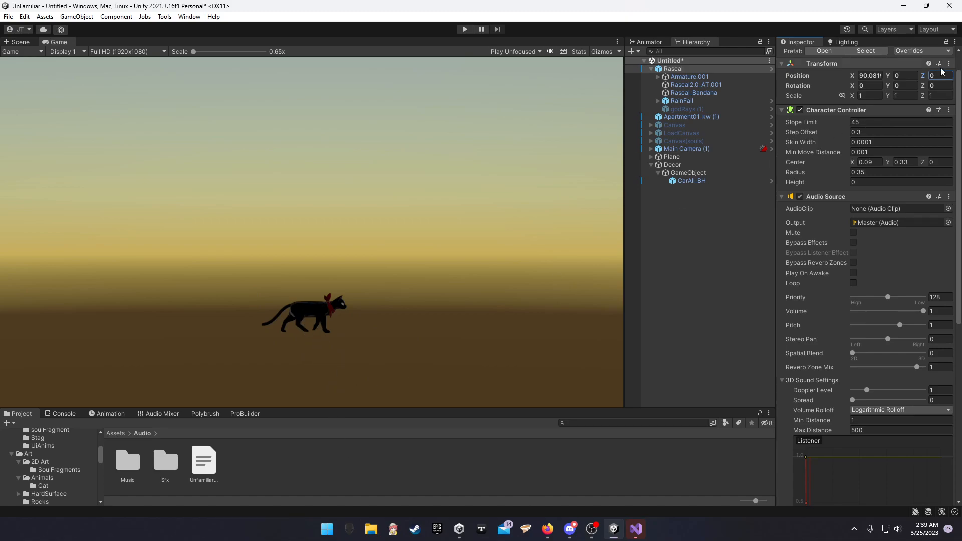
{"action": "left_click", "coordinate": [871, 76]}
{"action": "type", "text": "0"}
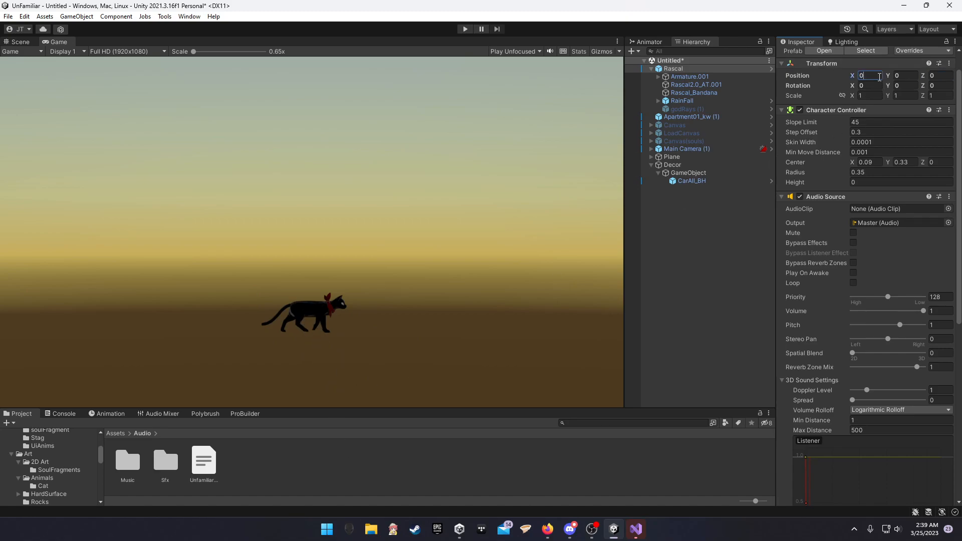
Step: Examine Rascal's location at the scene origin relative to the car and ground in the Scene view
{"action": "left_click", "coordinate": [20, 42]}
{"action": "left_click_drag", "start_coordinate": [486, 266], "coordinate": [185, 254], "text": "alt"}
{"action": "scroll", "coordinate": [184, 253], "scroll_direction": "down", "scroll_amount": 15}
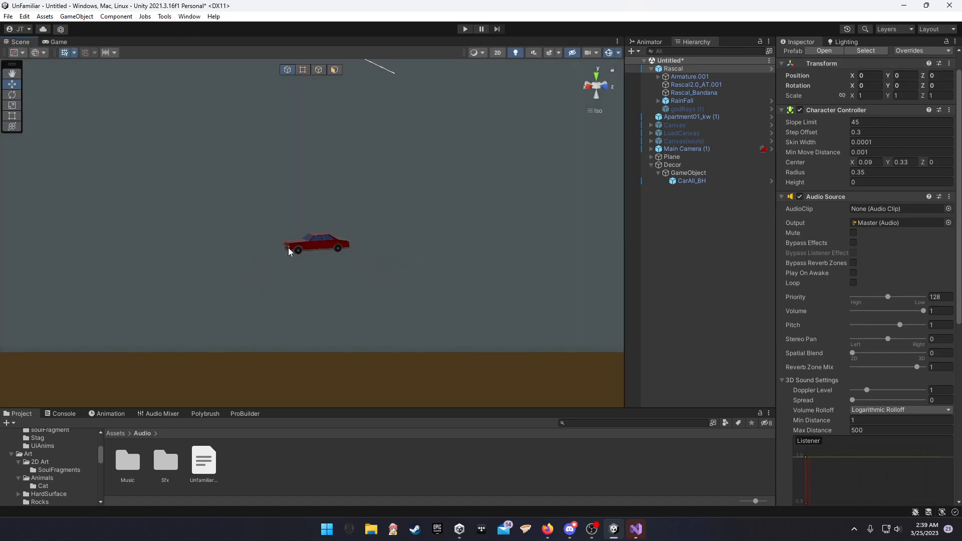
{"action": "left_click_drag", "start_coordinate": [281, 262], "coordinate": [324, 236], "text": "alt"}
{"action": "left_click_drag", "start_coordinate": [97, 247], "coordinate": [380, 359], "text": "alt"}
{"action": "scroll", "coordinate": [311, 251], "scroll_direction": "down", "scroll_amount": 3}
{"action": "left_click", "coordinate": [293, 292]}
{"action": "left_click_drag", "start_coordinate": [294, 292], "coordinate": [369, 225], "text": "alt"}
{"action": "left_click", "coordinate": [673, 68]}
{"action": "scroll", "coordinate": [404, 206], "scroll_direction": "up", "scroll_amount": 2}
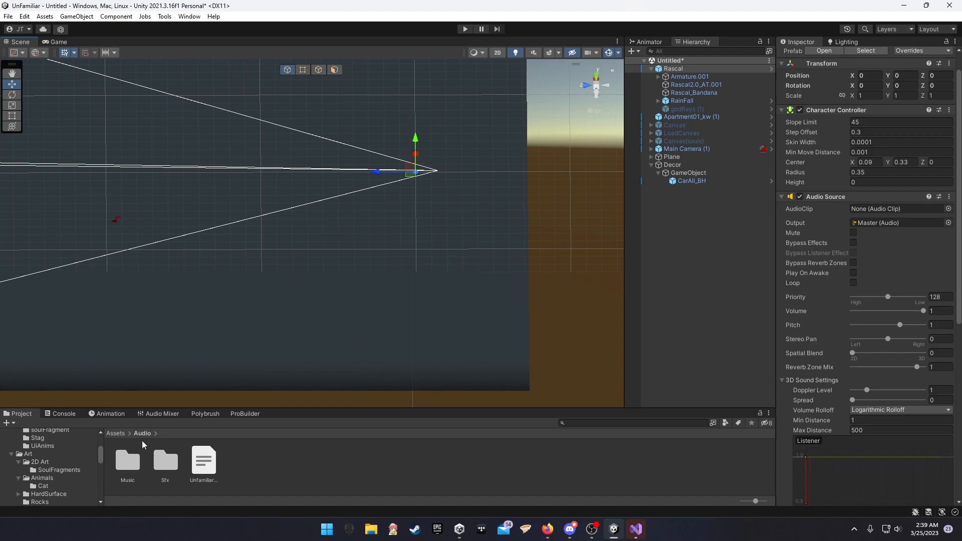
Step: Open the project's Scripts folder and enlarge the asset area to show all the scripts
{"action": "left_click", "coordinate": [117, 434]}
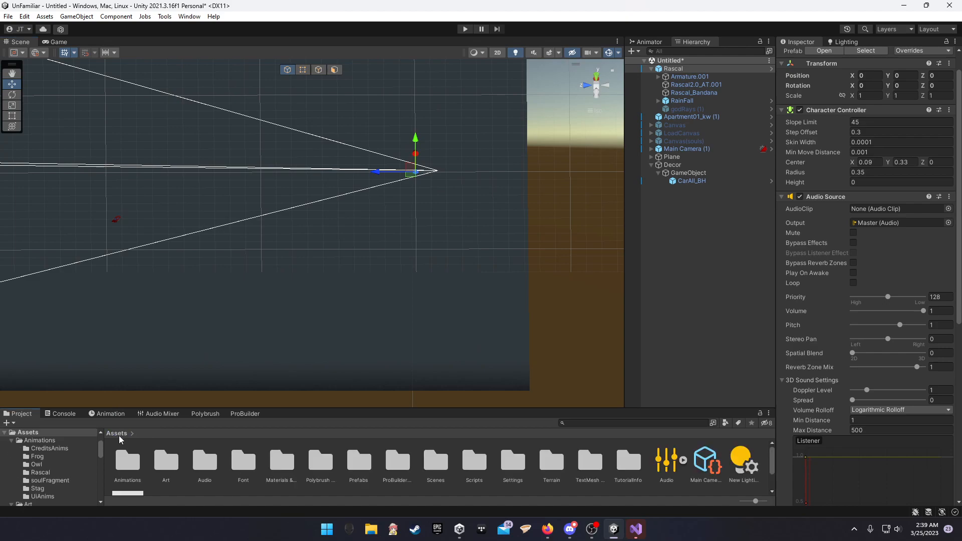
{"action": "double_click", "coordinate": [473, 458]}
{"action": "scroll", "coordinate": [416, 451], "scroll_direction": "down", "scroll_amount": 5}
{"action": "left_click_drag", "start_coordinate": [416, 412], "coordinate": [398, 335]}
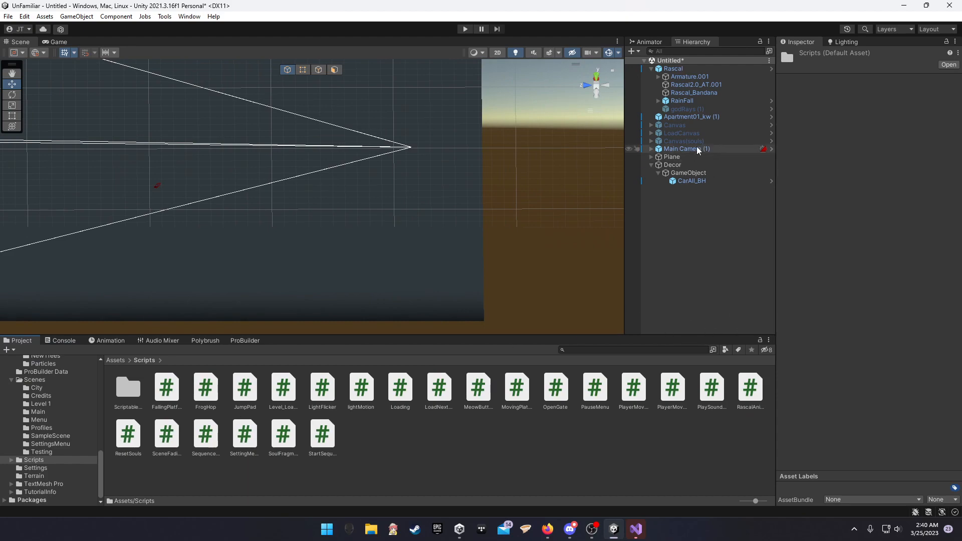
Step: Apply the JumpPad script to the CarAll_BH car in the scene
{"action": "left_click_drag", "start_coordinate": [357, 205], "coordinate": [373, 194], "text": "alt"}
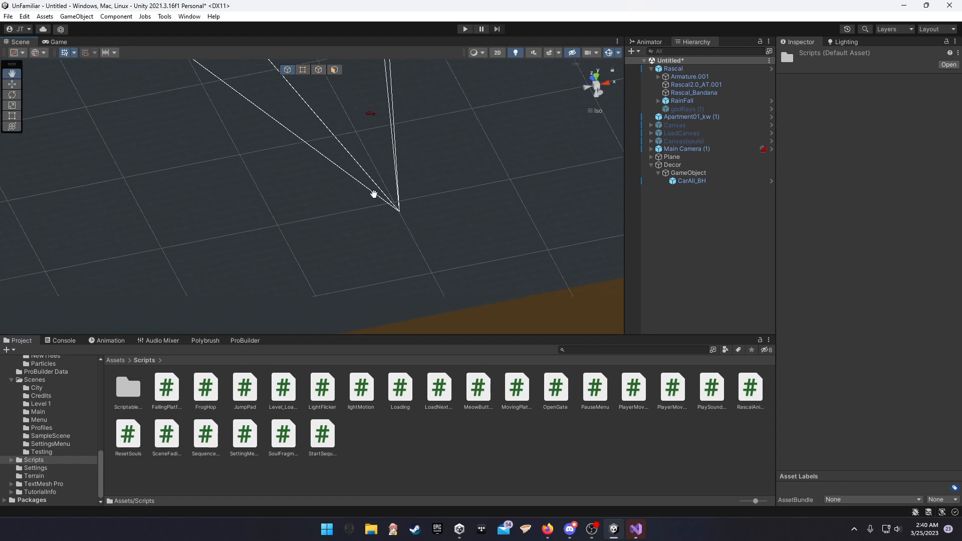
{"action": "left_click", "coordinate": [371, 114]}
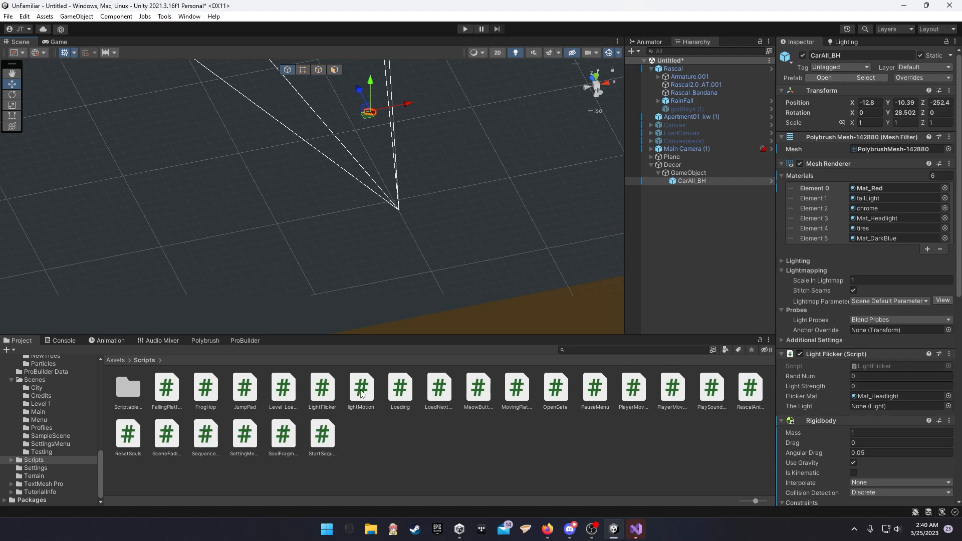
{"action": "left_click", "coordinate": [252, 400]}
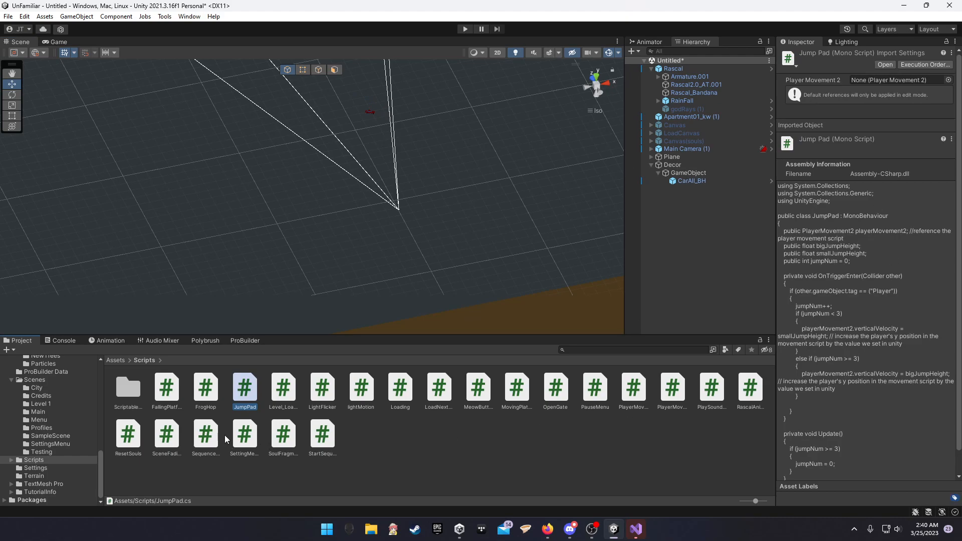
{"action": "left_click_drag", "start_coordinate": [240, 393], "coordinate": [371, 113]}
Step: Play-test the scene in the Game view, stop the run and return to the Scene view
{"action": "left_click", "coordinate": [465, 29]}
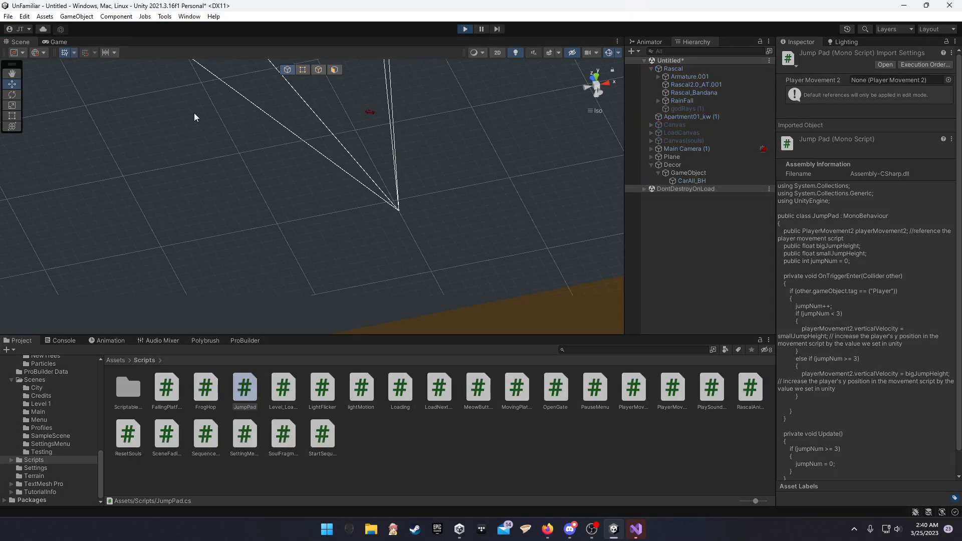
{"action": "left_click", "coordinate": [59, 43]}
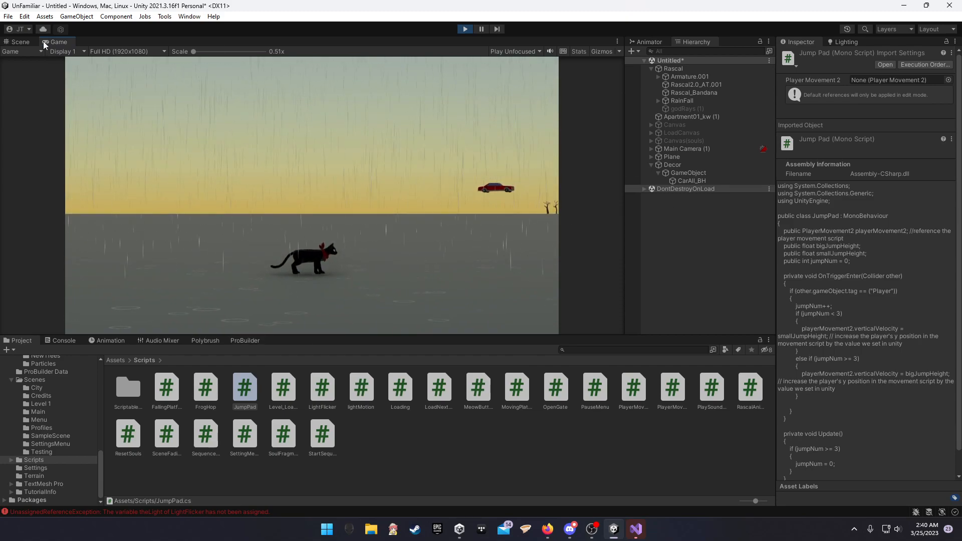
{"action": "left_click", "coordinate": [20, 41]}
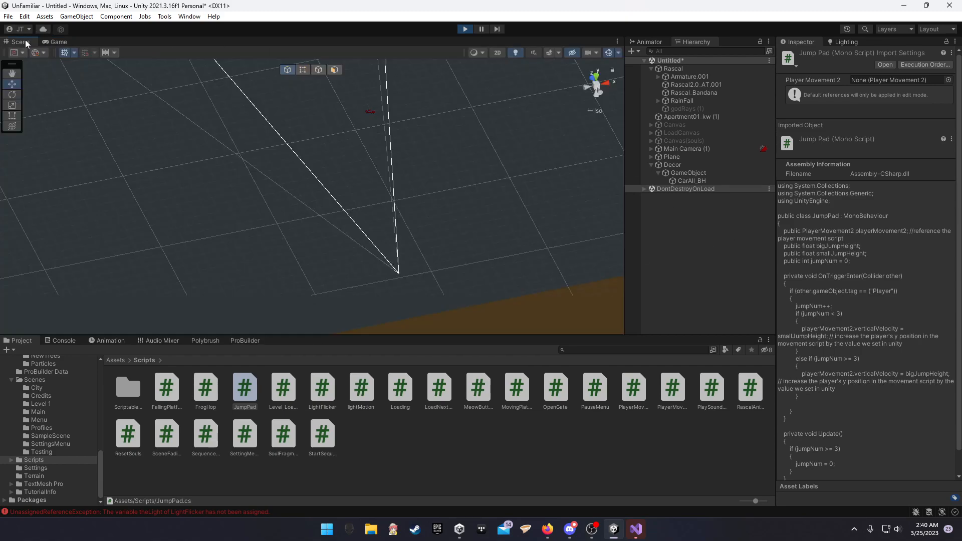
{"action": "left_click", "coordinate": [465, 28]}
Step: Try enabling Convex and Is Trigger on the ground Plane's Mesh Collider, and turn Convex back off
{"action": "left_click", "coordinate": [435, 254]}
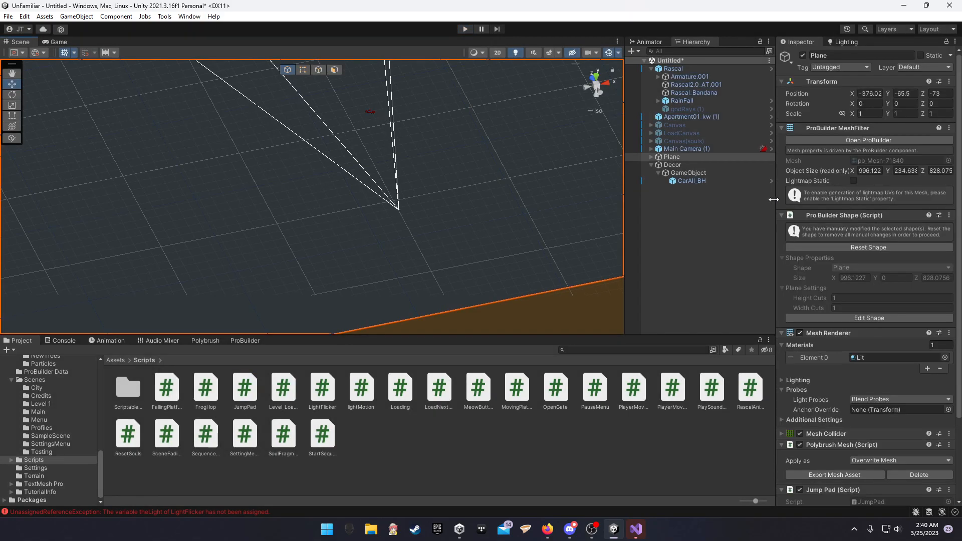
{"action": "scroll", "coordinate": [821, 231], "scroll_direction": "down", "scroll_amount": 4}
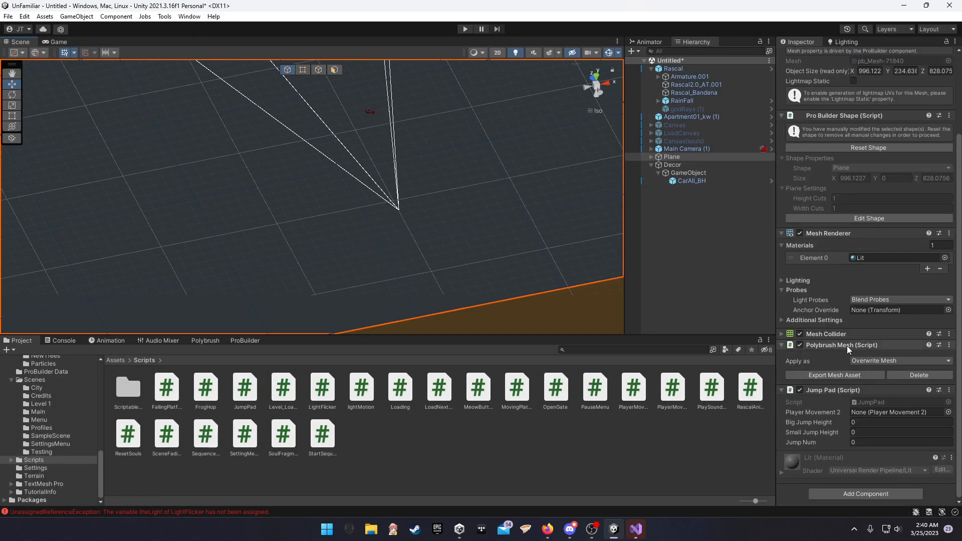
{"action": "scroll", "coordinate": [845, 390], "scroll_direction": "up", "scroll_amount": 2}
{"action": "left_click", "coordinate": [844, 379]}
{"action": "scroll", "coordinate": [845, 320], "scroll_direction": "down", "scroll_amount": 3}
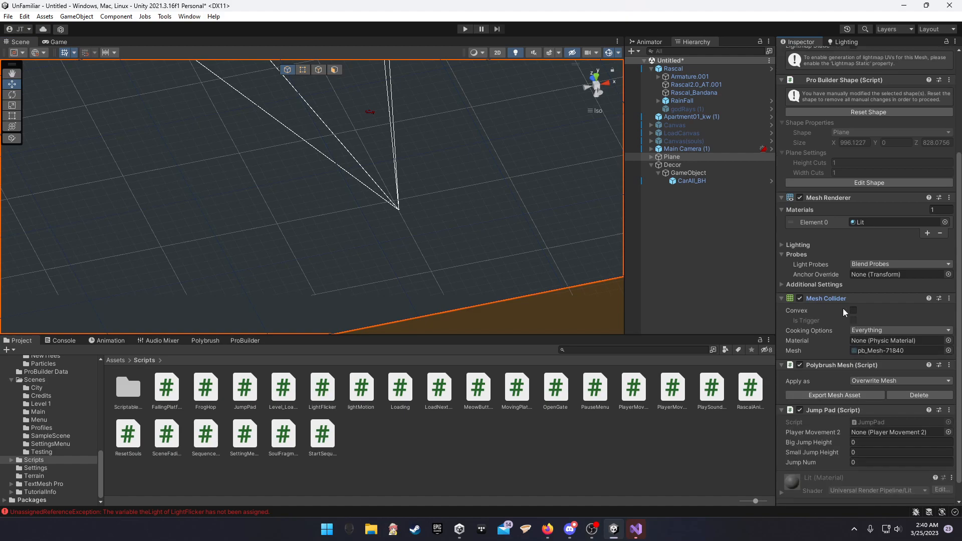
{"action": "left_click", "coordinate": [853, 310]}
{"action": "left_click", "coordinate": [852, 320]}
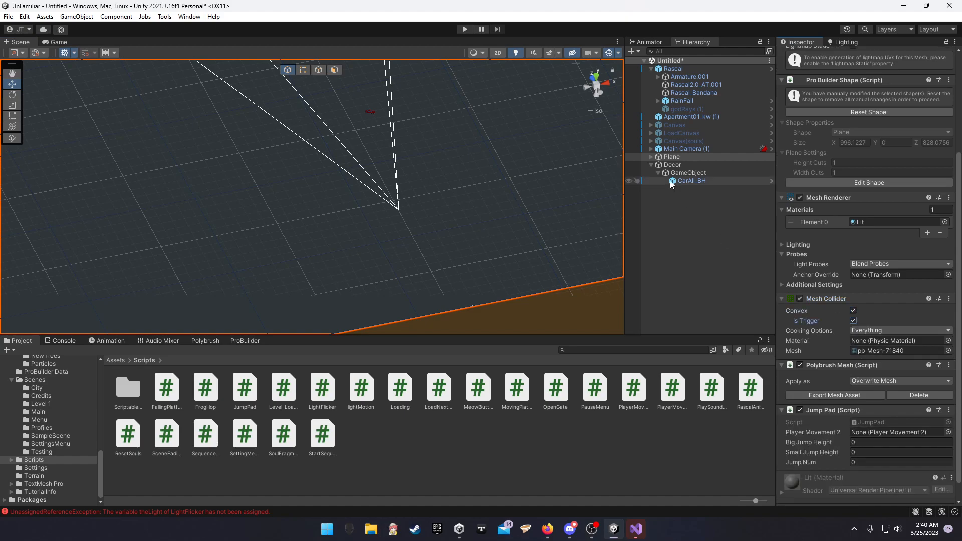
{"action": "left_click", "coordinate": [854, 311]}
Step: Examine the PlaySoundOnce script's code and return to the project's top-level Assets folder
{"action": "right_click_drag", "start_coordinate": [490, 306], "coordinate": [302, 223]}
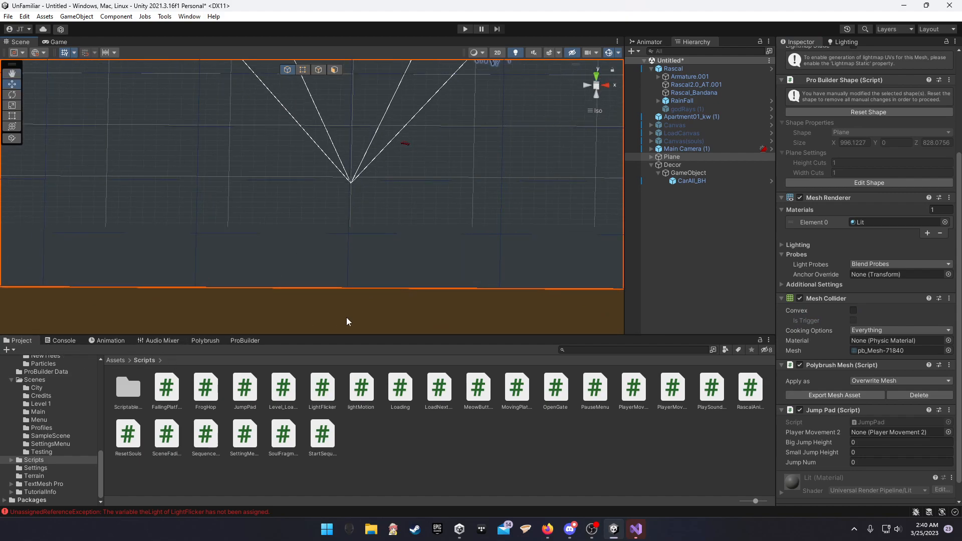
{"action": "scroll", "coordinate": [376, 328], "scroll_direction": "down", "scroll_amount": 1}
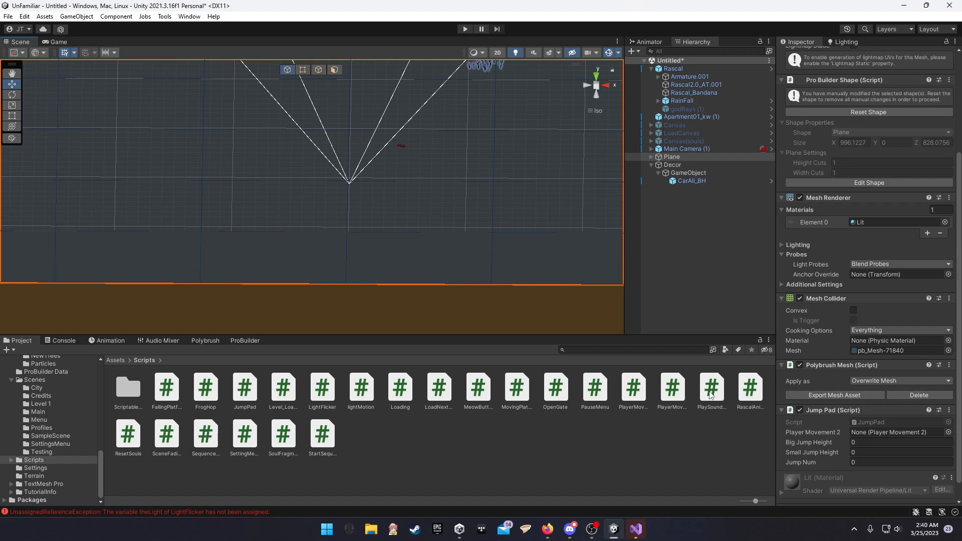
{"action": "left_click", "coordinate": [711, 396]}
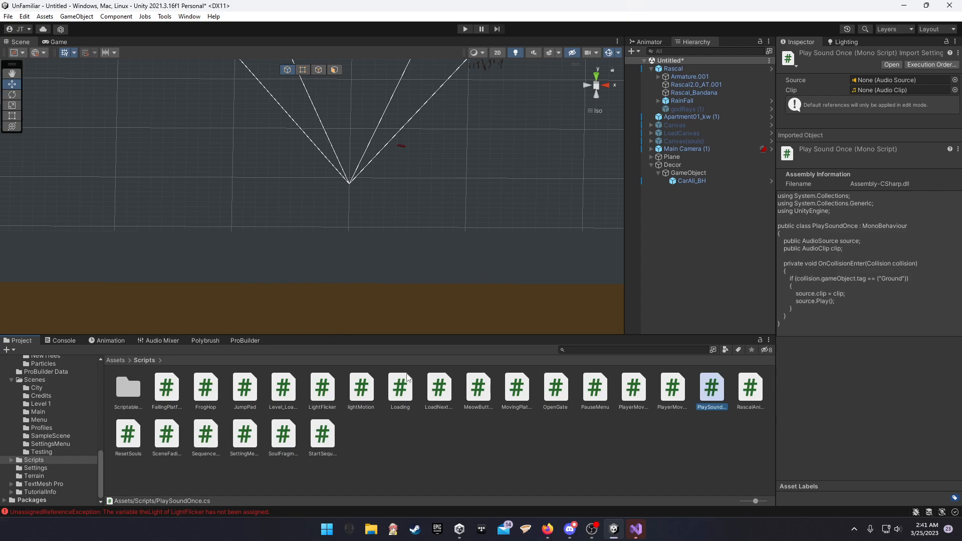
{"action": "left_click", "coordinate": [115, 360]}
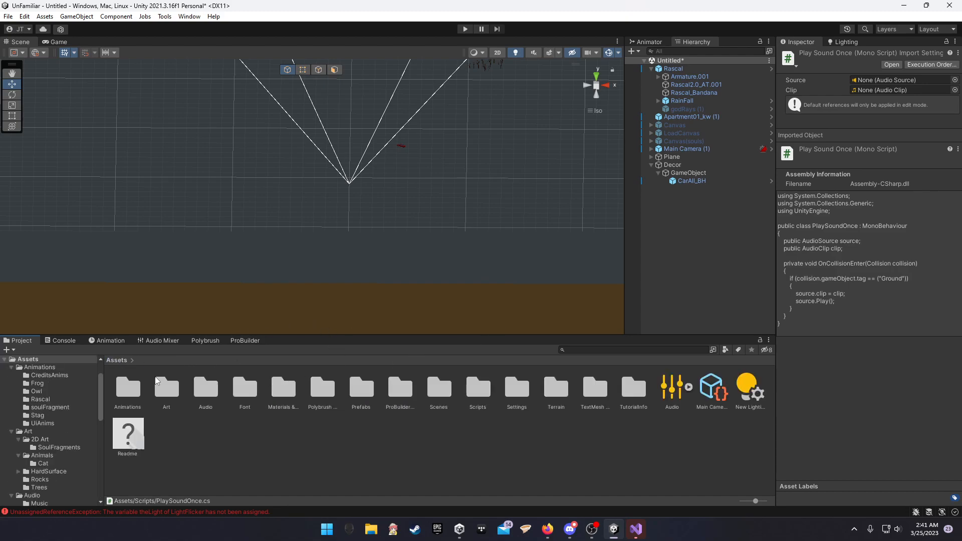